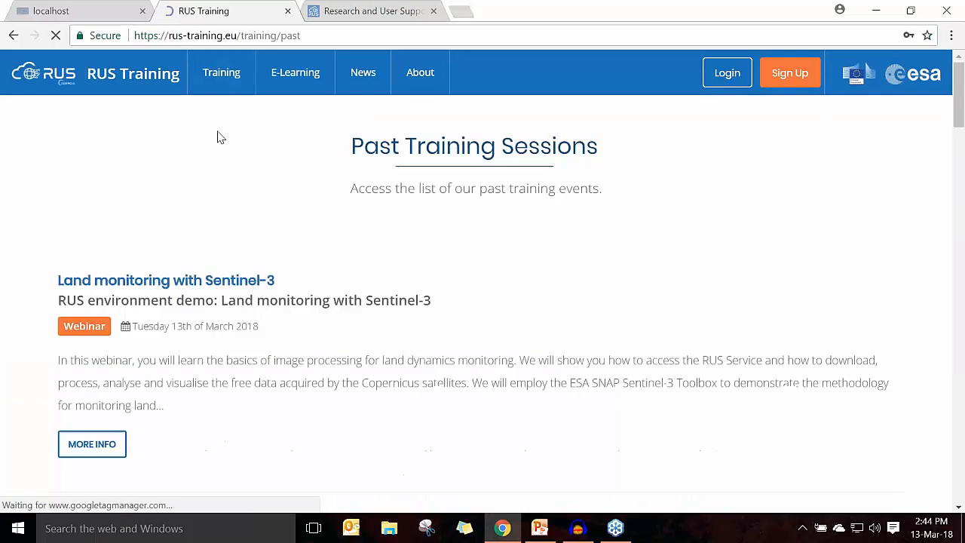
Step: Open the past webinar "Ocean colour monitoring with Sentinel-3" and highlight its instructions for repeating the exercise
{"action": "scroll", "coordinate": [286, 256], "scroll_direction": "down", "scroll_amount": 1}
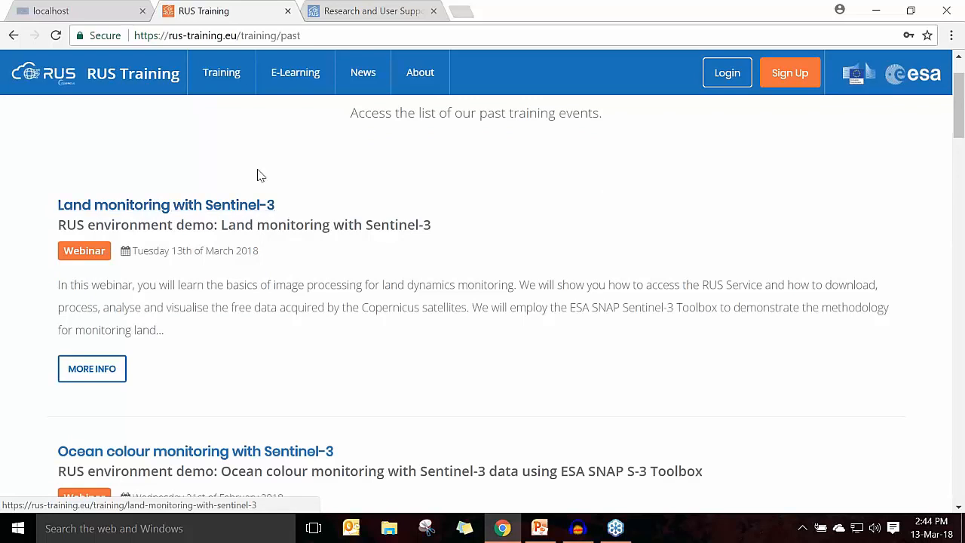
{"action": "scroll", "coordinate": [143, 277], "scroll_direction": "down", "scroll_amount": 1}
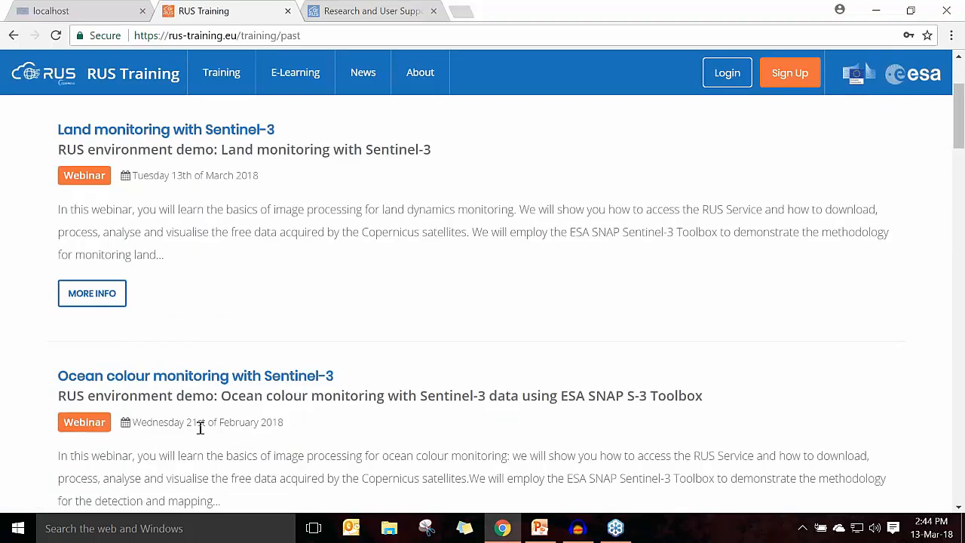
{"action": "left_click", "coordinate": [157, 379]}
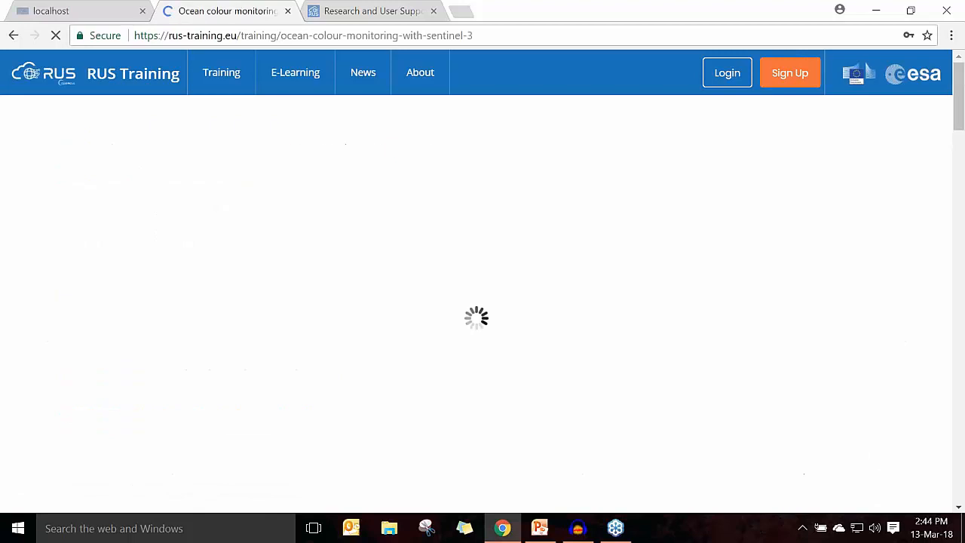
{"action": "scroll", "coordinate": [380, 360], "scroll_direction": "down", "scroll_amount": 10}
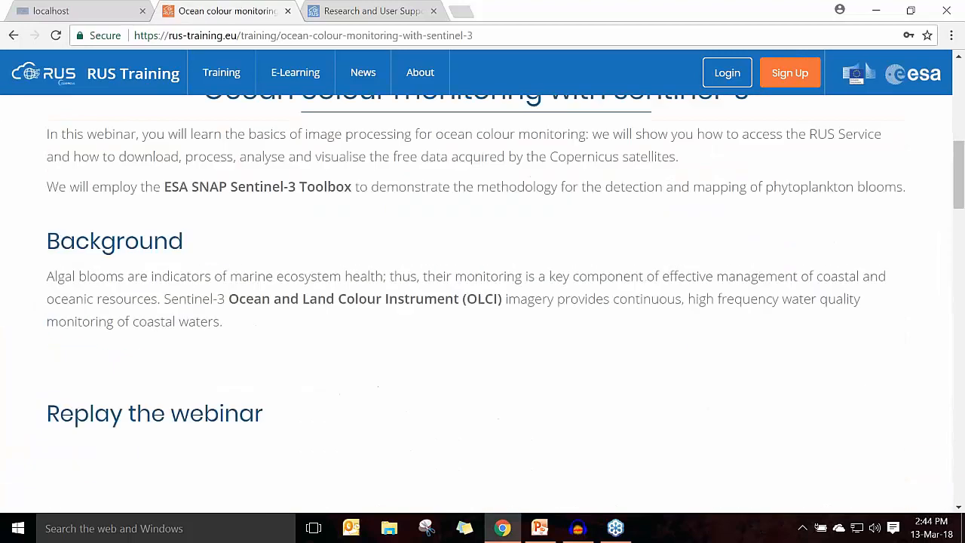
{"action": "scroll", "coordinate": [379, 360], "scroll_direction": "down", "scroll_amount": 3}
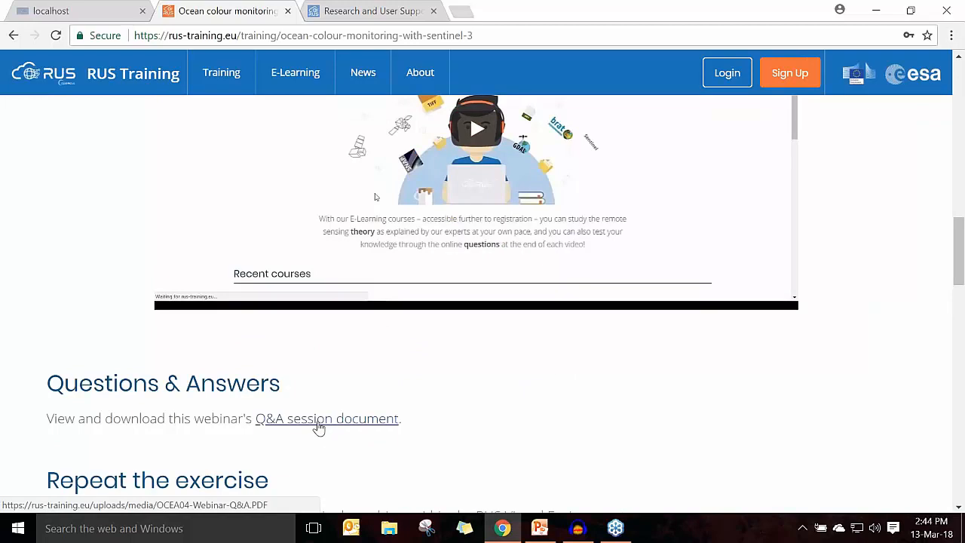
{"action": "scroll", "coordinate": [319, 427], "scroll_direction": "down", "scroll_amount": 3}
{"action": "left_click_drag", "start_coordinate": [380, 359], "coordinate": [32, 276]}
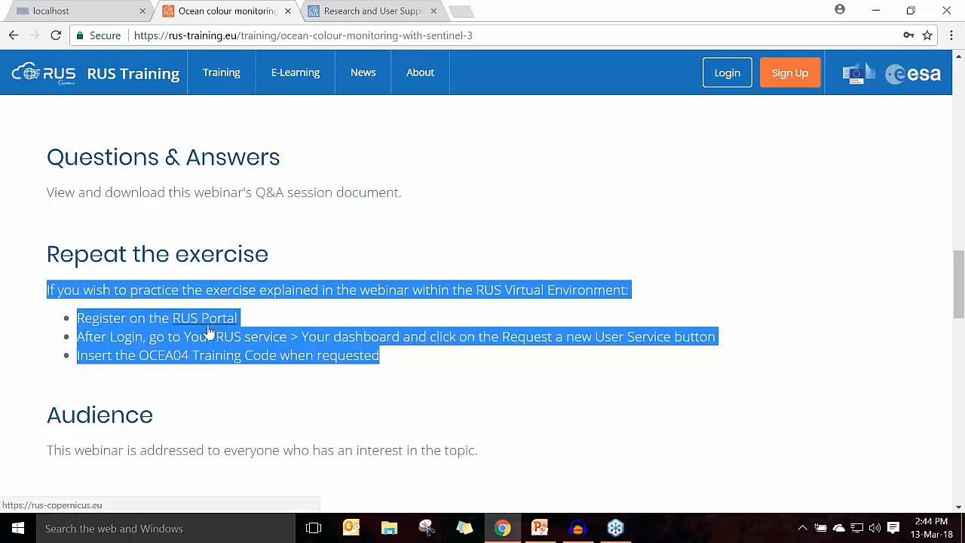
Step: Open the E-Learning courses page of RUS Training and look through the introduction and recent courses
{"action": "scroll", "coordinate": [173, 339], "scroll_direction": "up", "scroll_amount": 6}
{"action": "scroll", "coordinate": [196, 348], "scroll_direction": "up", "scroll_amount": 3}
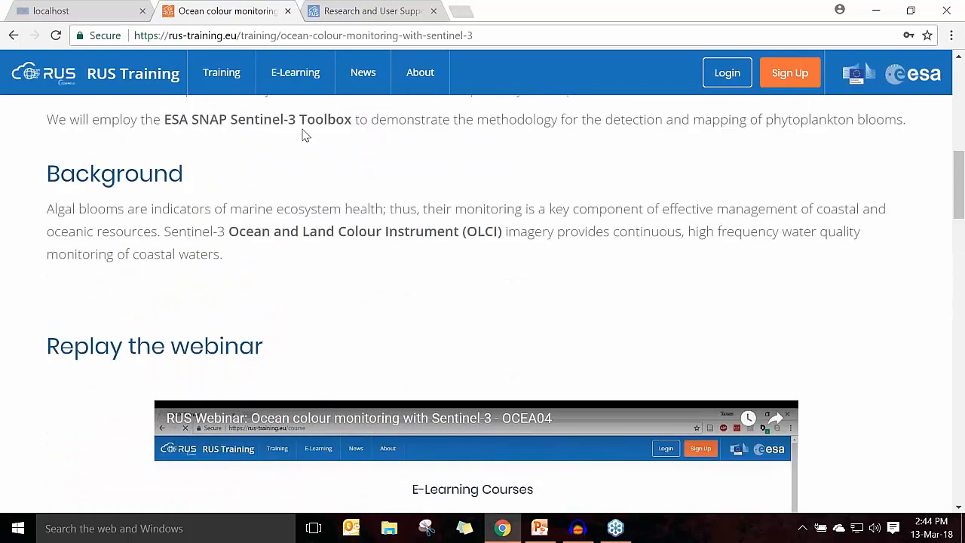
{"action": "left_click", "coordinate": [295, 79]}
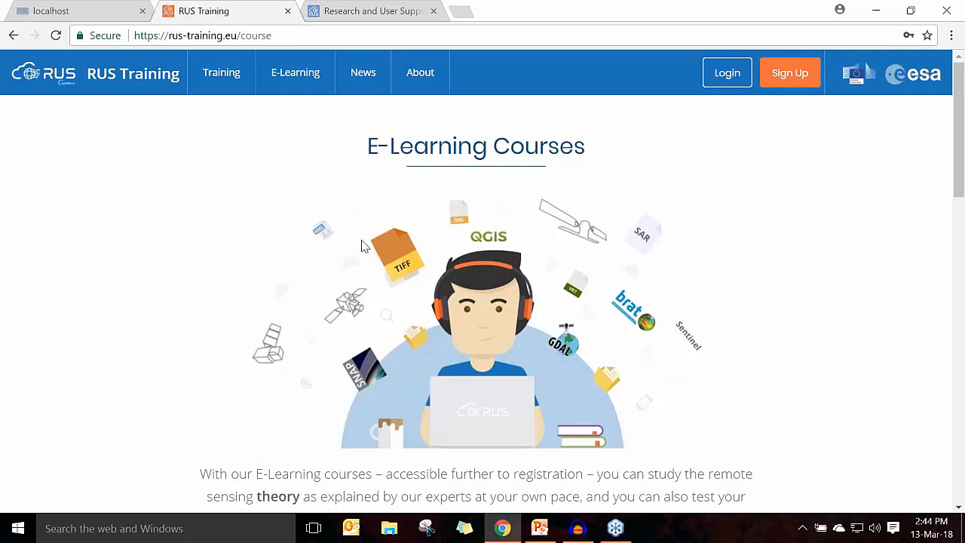
{"action": "scroll", "coordinate": [374, 264], "scroll_direction": "down", "scroll_amount": 1}
{"action": "scroll", "coordinate": [374, 264], "scroll_direction": "down", "scroll_amount": 2}
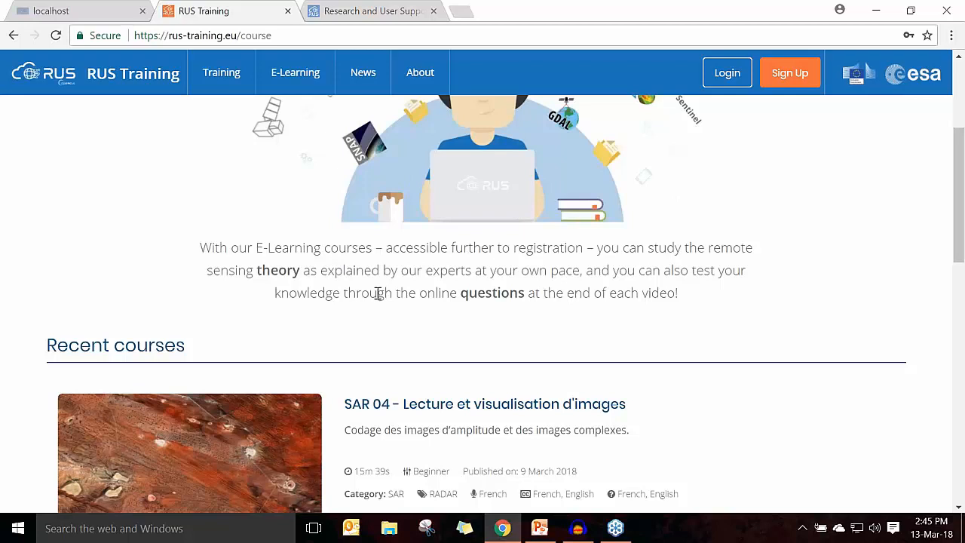
{"action": "scroll", "coordinate": [378, 293], "scroll_direction": "down", "scroll_amount": 2}
{"action": "scroll", "coordinate": [381, 302], "scroll_direction": "down", "scroll_amount": 1}
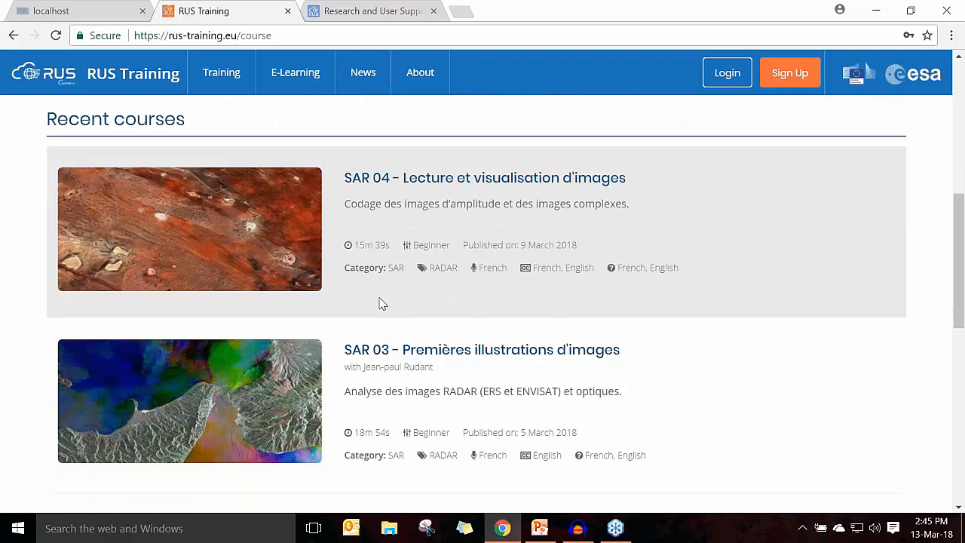
{"action": "scroll", "coordinate": [379, 303], "scroll_direction": "up", "scroll_amount": 6}
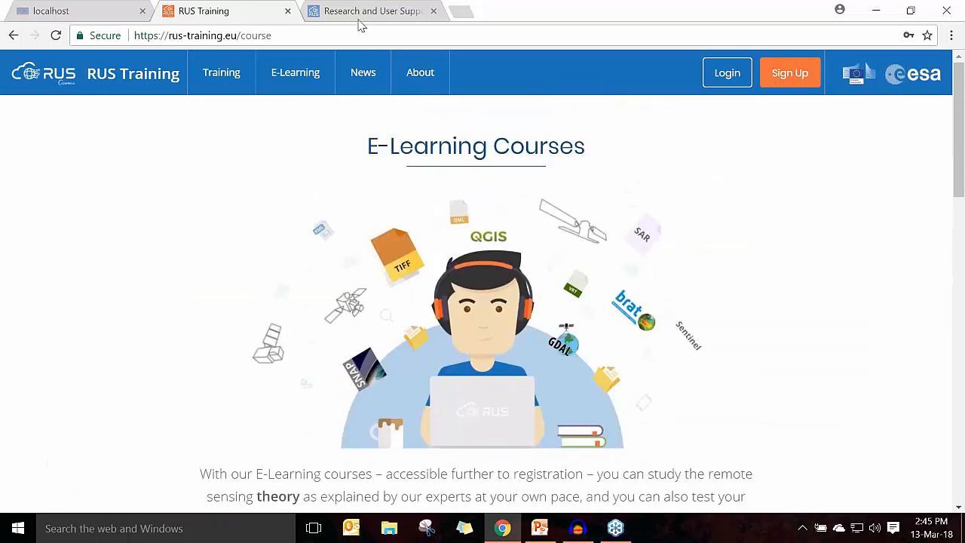
Step: Switch to the RUS Copernicus portal and review the default software and tools on the RUS Offer's Computing environments page
{"action": "left_click", "coordinate": [360, 18]}
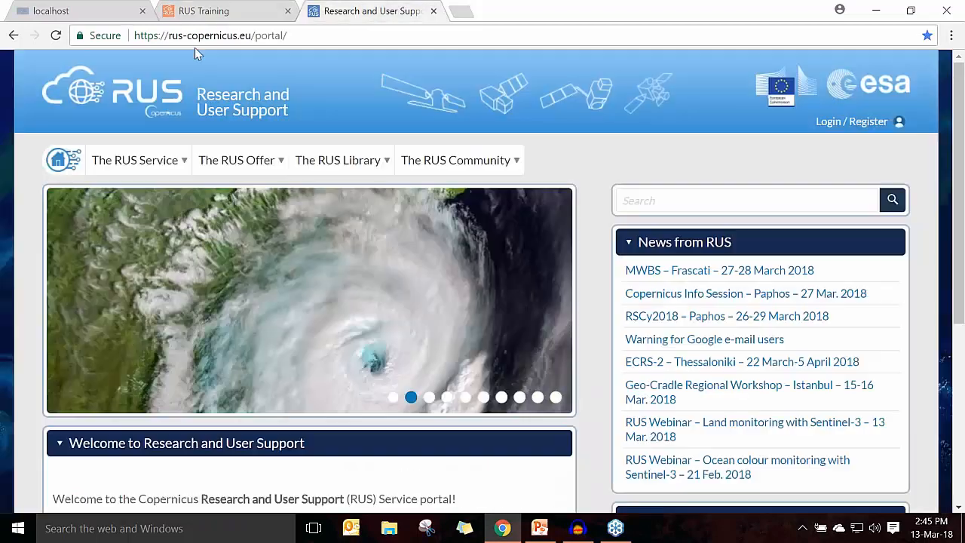
{"action": "mouse_move", "coordinate": [397, 183]}
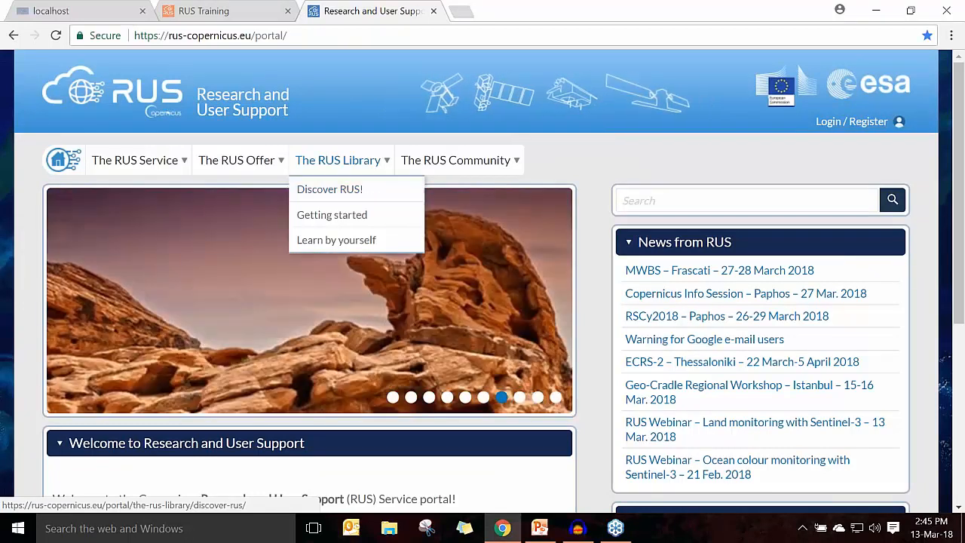
{"action": "mouse_move", "coordinate": [248, 159]}
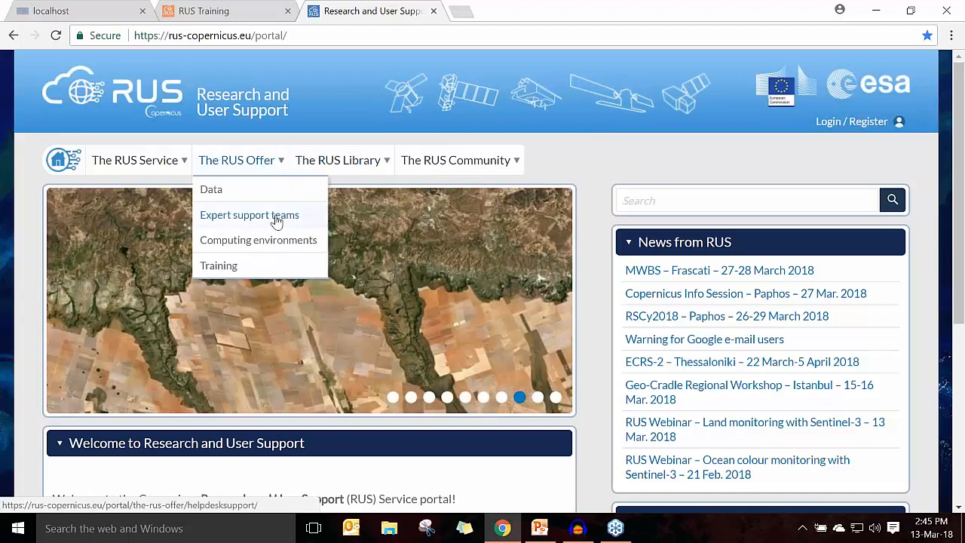
{"action": "left_click", "coordinate": [231, 246]}
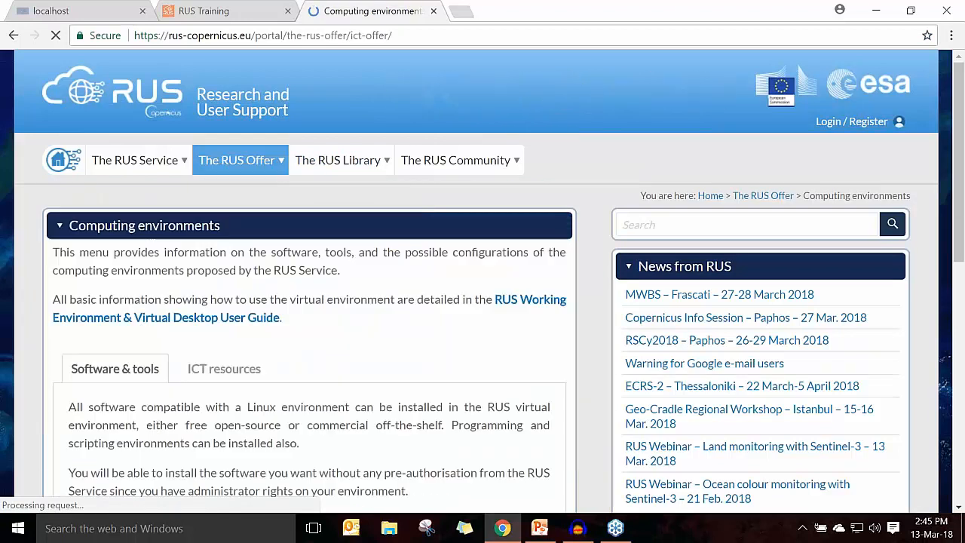
{"action": "scroll", "coordinate": [231, 246], "scroll_direction": "down", "scroll_amount": 5}
{"action": "scroll", "coordinate": [242, 235], "scroll_direction": "down", "scroll_amount": 1}
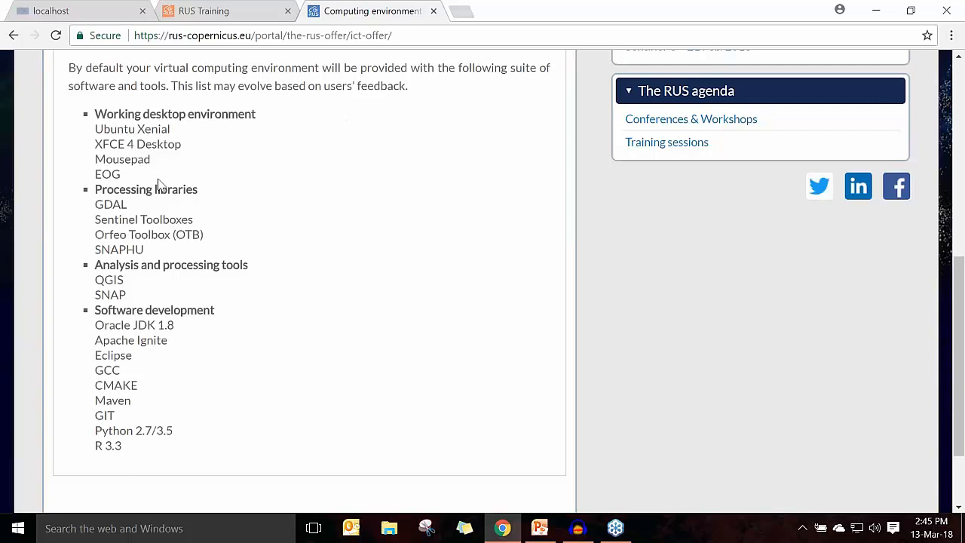
Step: Review the ICT resources information for the available work environment levels
{"action": "scroll", "coordinate": [162, 193], "scroll_direction": "up", "scroll_amount": 2}
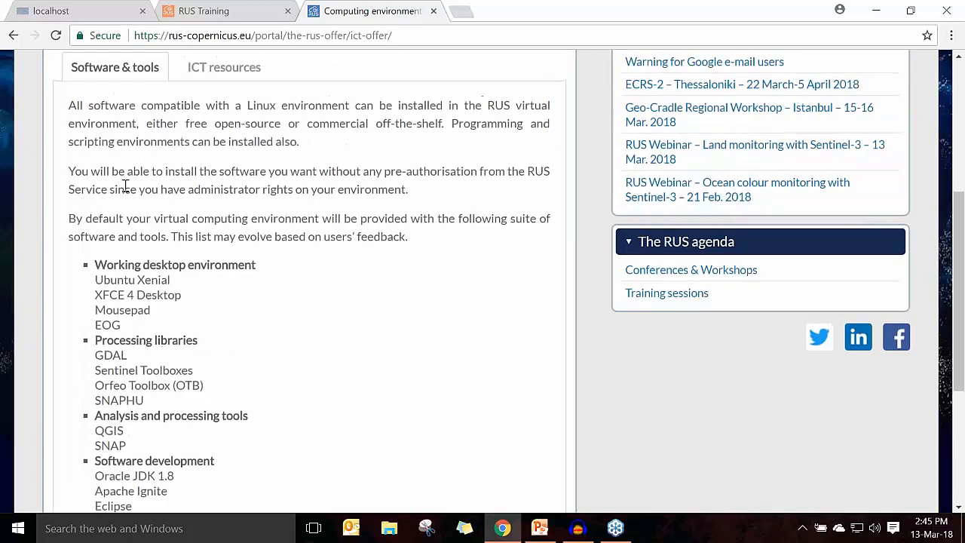
{"action": "left_click", "coordinate": [225, 72]}
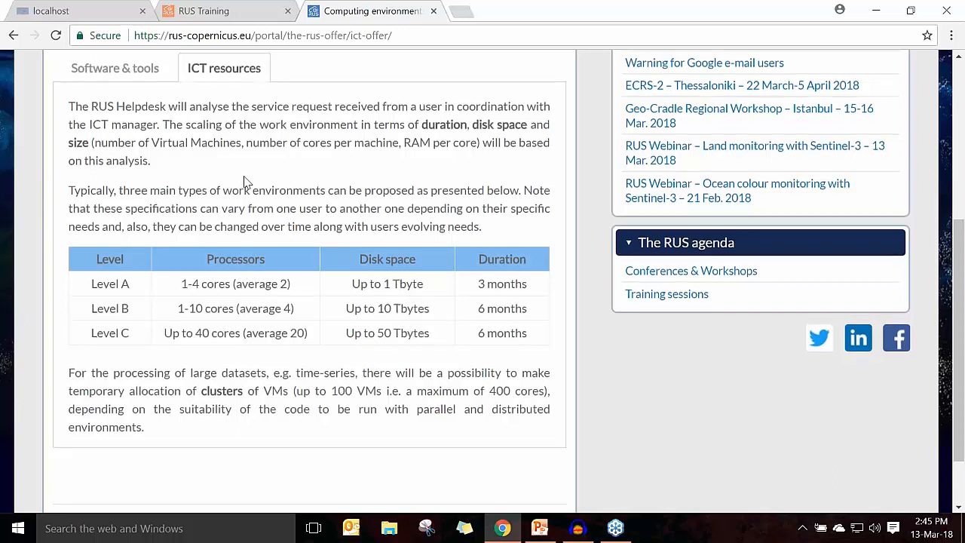
{"action": "scroll", "coordinate": [243, 181], "scroll_direction": "up", "scroll_amount": 4}
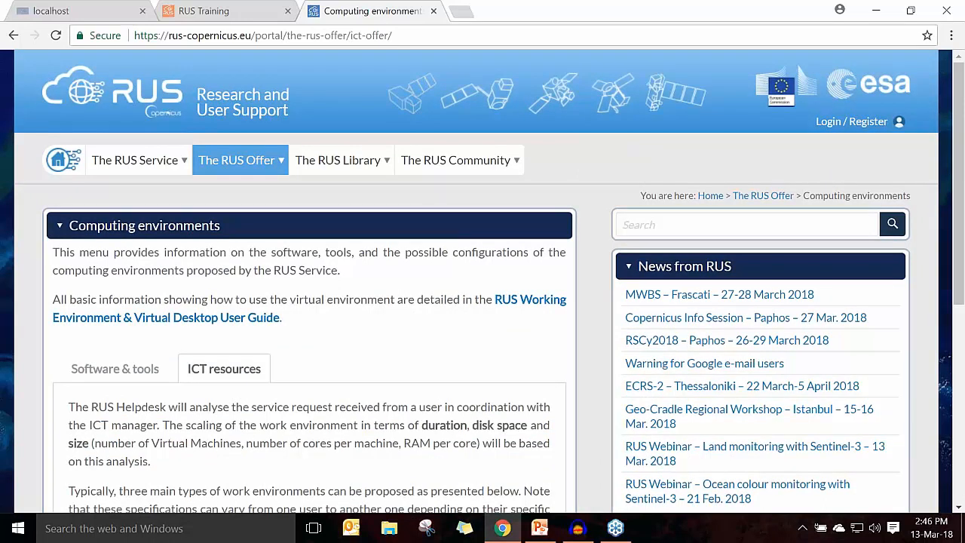
Step: Open the Copernicus SSO account registration form, acknowledging the warning, and examine the fields it requires
{"action": "left_click", "coordinate": [860, 126]}
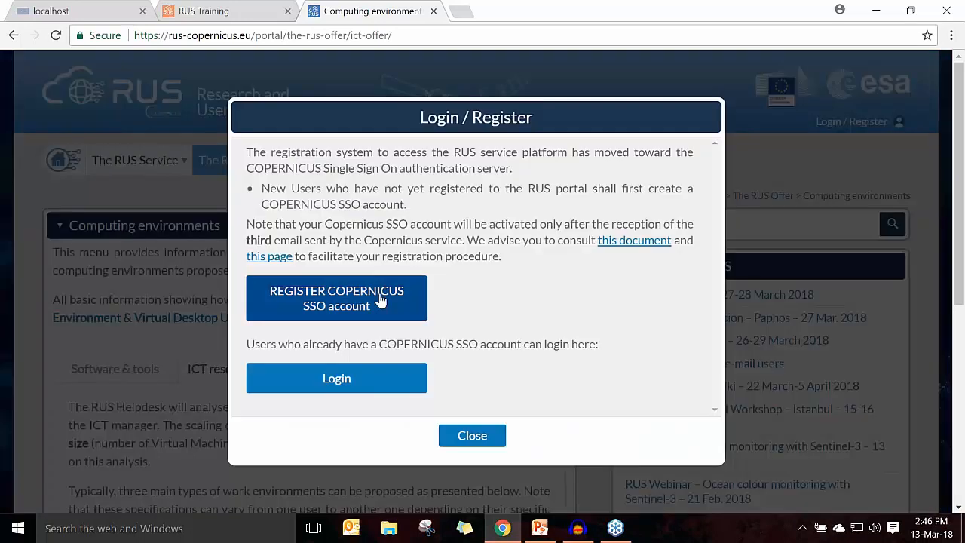
{"action": "left_click", "coordinate": [336, 302]}
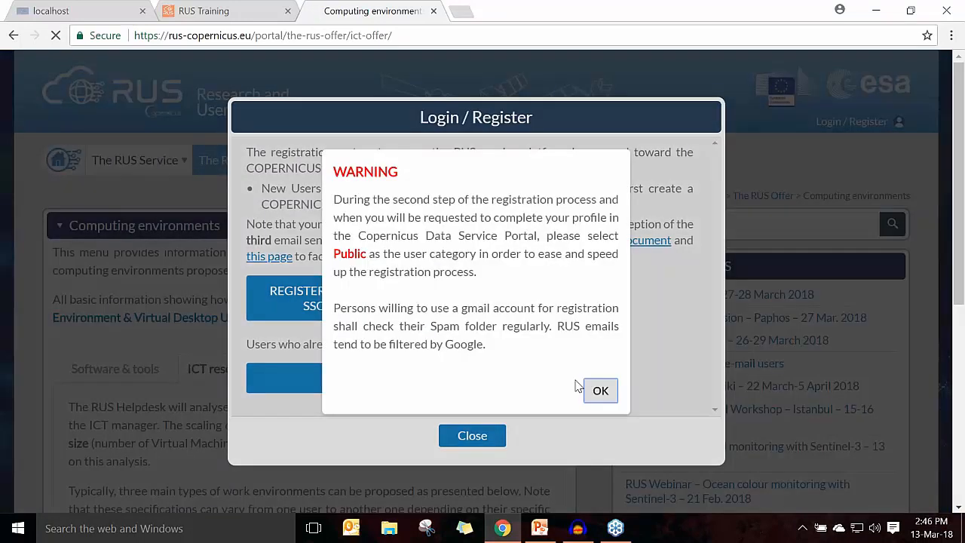
{"action": "left_click", "coordinate": [595, 389]}
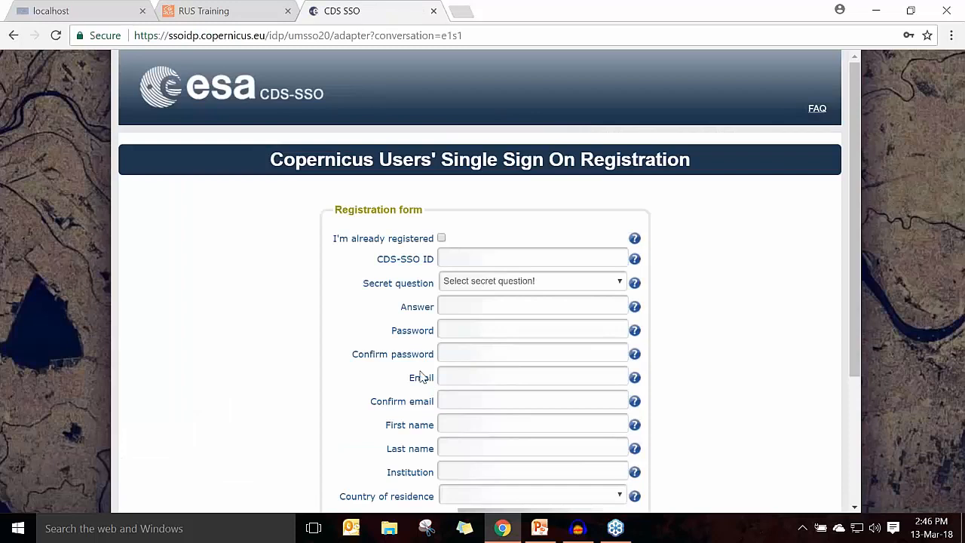
{"action": "scroll", "coordinate": [420, 331], "scroll_direction": "down", "scroll_amount": 1}
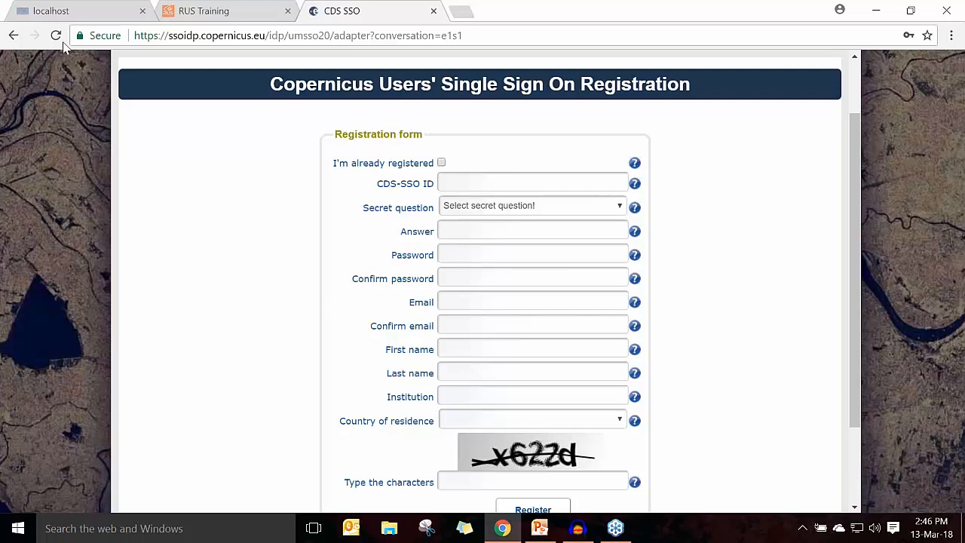
Step: Return to the RUS portal and log in to the existing Copernicus SSO account with the prefilled credentials
{"action": "left_click", "coordinate": [13, 36]}
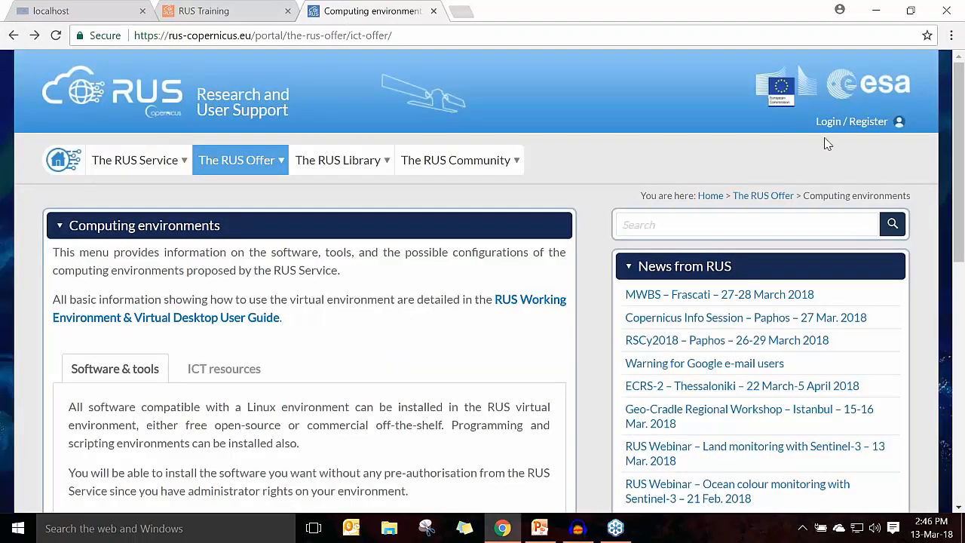
{"action": "left_click", "coordinate": [833, 128]}
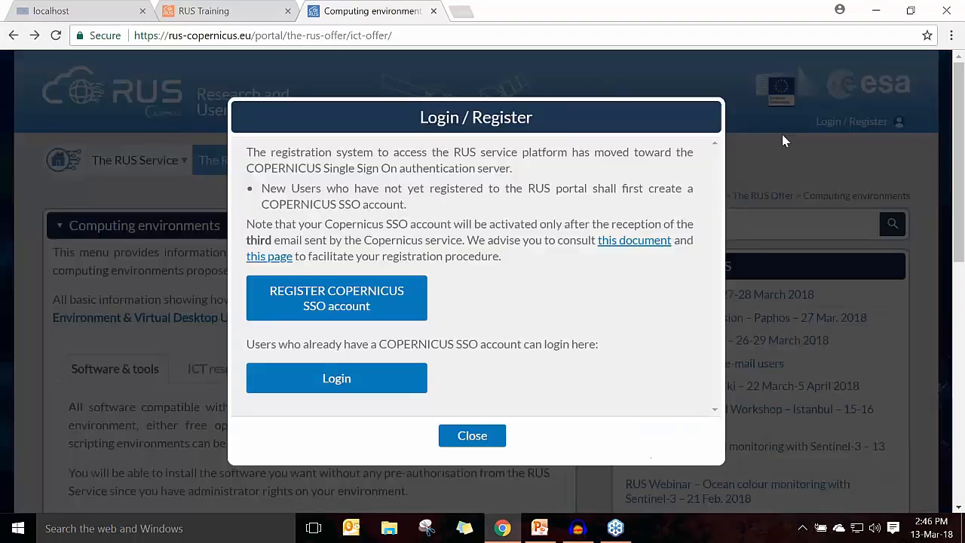
{"action": "left_click", "coordinate": [339, 385]}
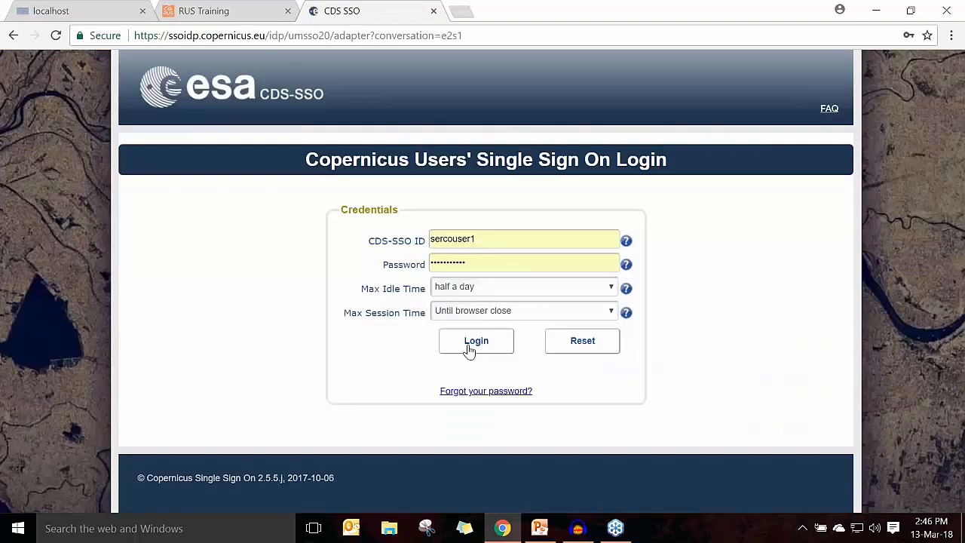
{"action": "left_click", "coordinate": [468, 345]}
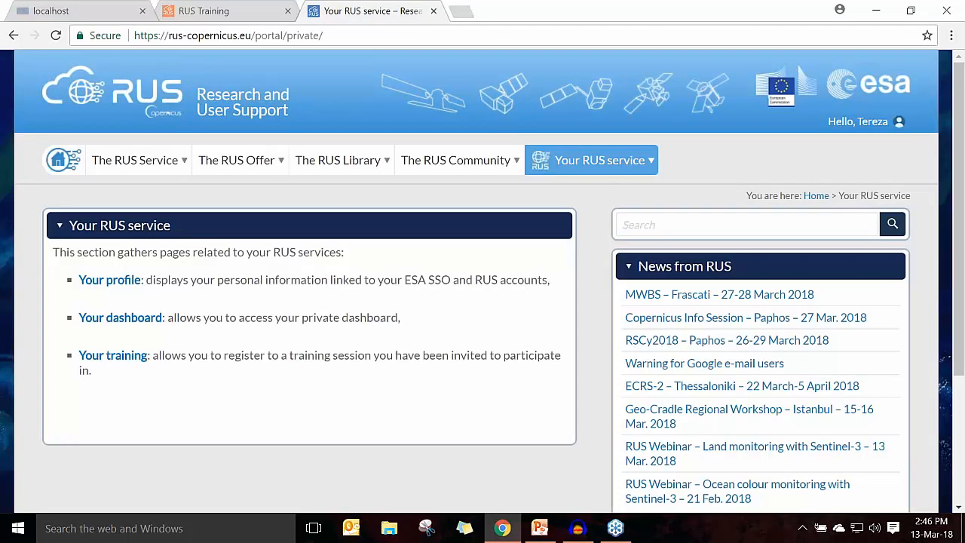
Step: Open the private dashboard from the Your RUS service page and view its project list
{"action": "mouse_move", "coordinate": [603, 177]}
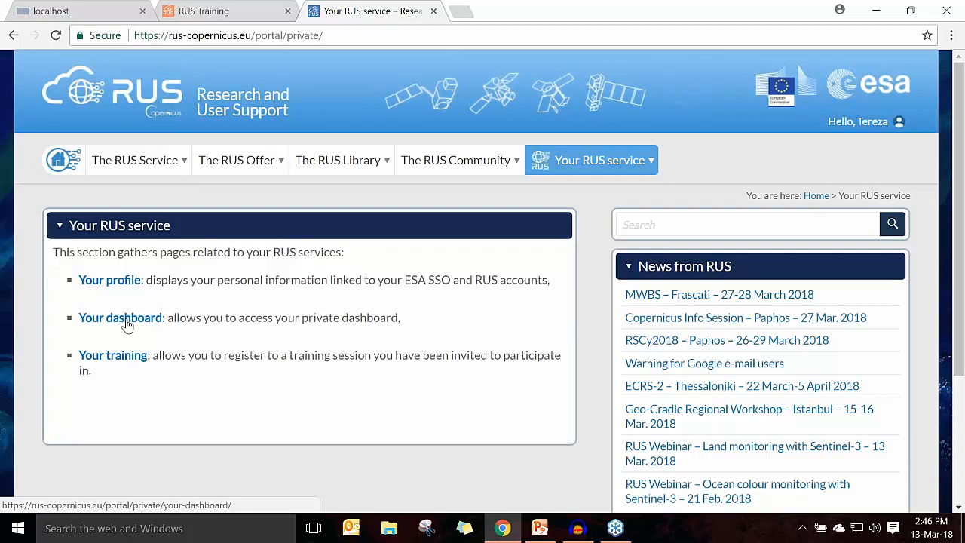
{"action": "left_click", "coordinate": [127, 323]}
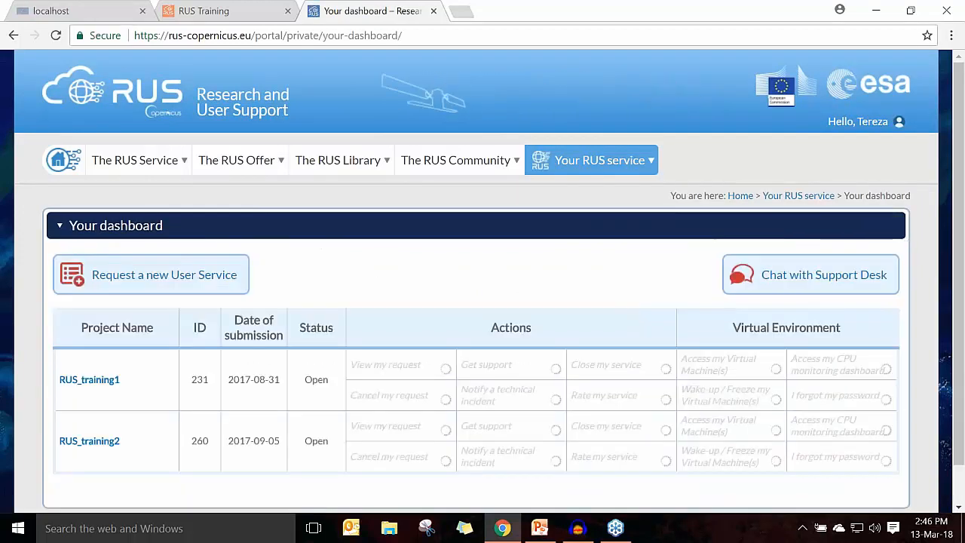
{"action": "scroll", "coordinate": [128, 322], "scroll_direction": "down", "scroll_amount": 1}
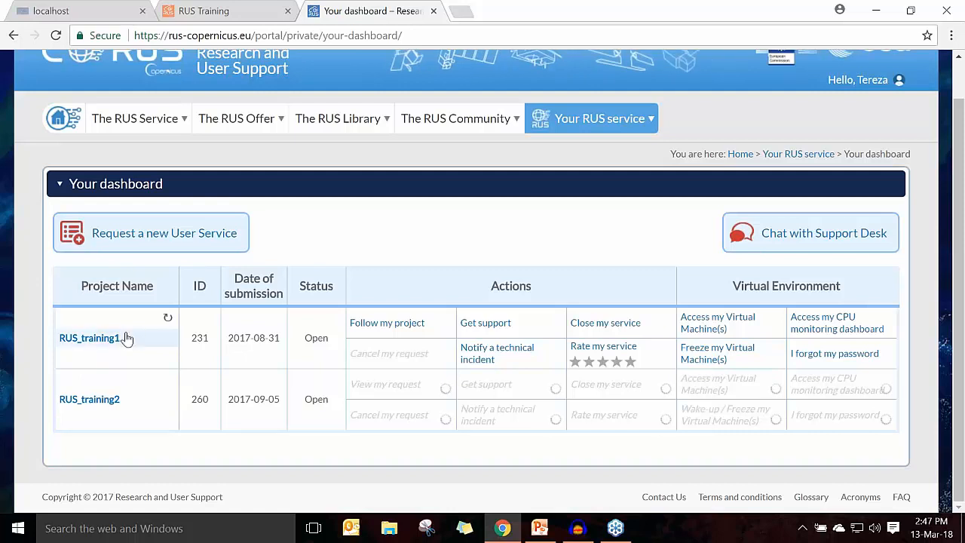
Step: Start a new User Service request, choosing 1-5 years of remote sensing experience and Yes for both downloading and processing Copernicus data
{"action": "left_click", "coordinate": [155, 245]}
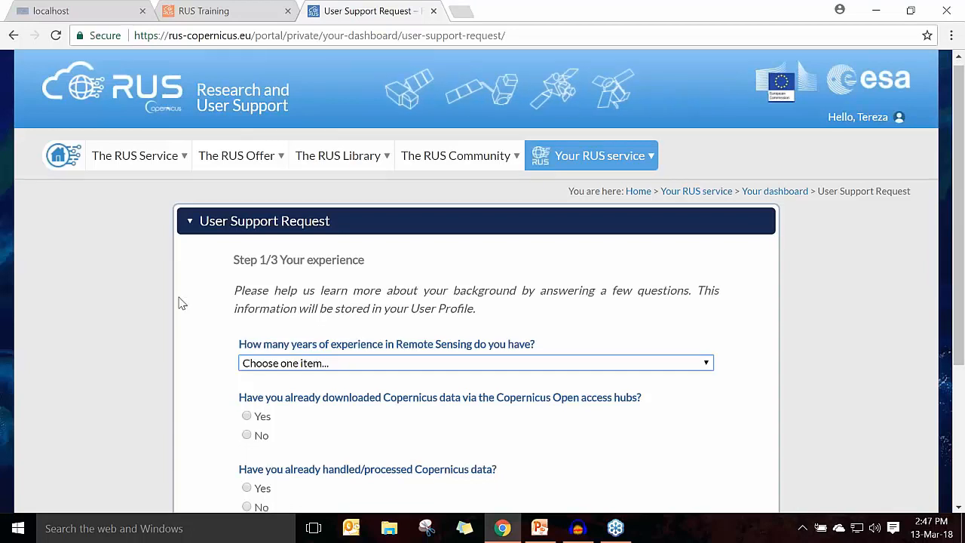
{"action": "scroll", "coordinate": [183, 303], "scroll_direction": "down", "scroll_amount": 2}
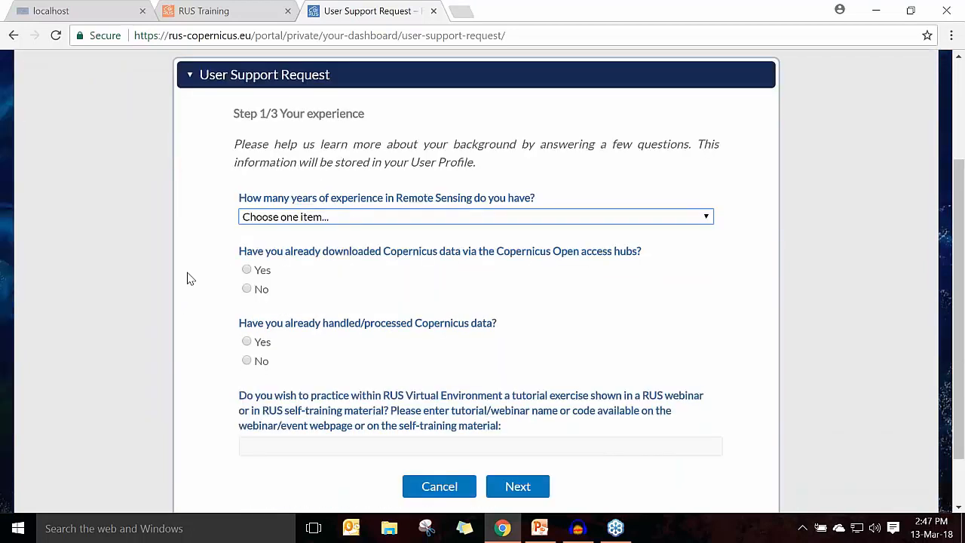
{"action": "left_click", "coordinate": [333, 222]}
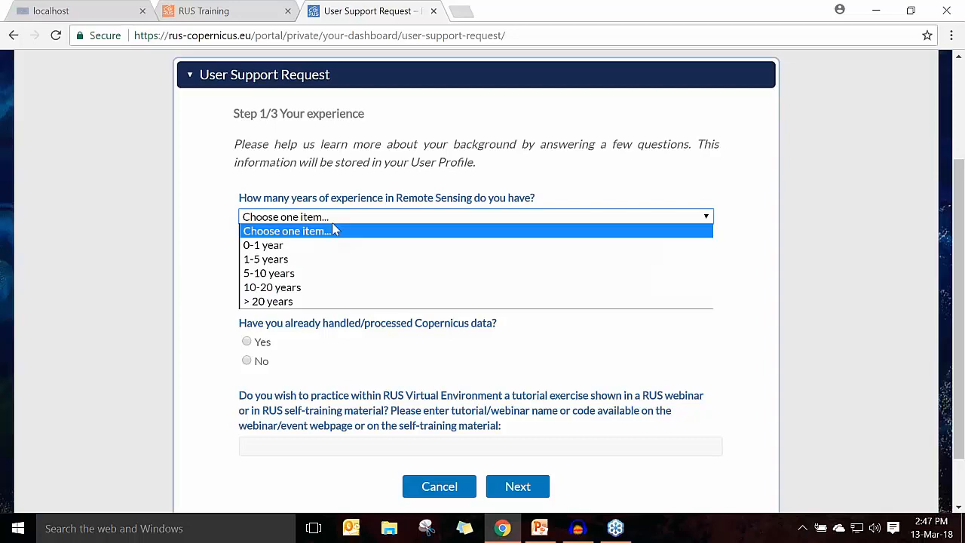
{"action": "left_click", "coordinate": [304, 260]}
{"action": "left_click", "coordinate": [267, 276]}
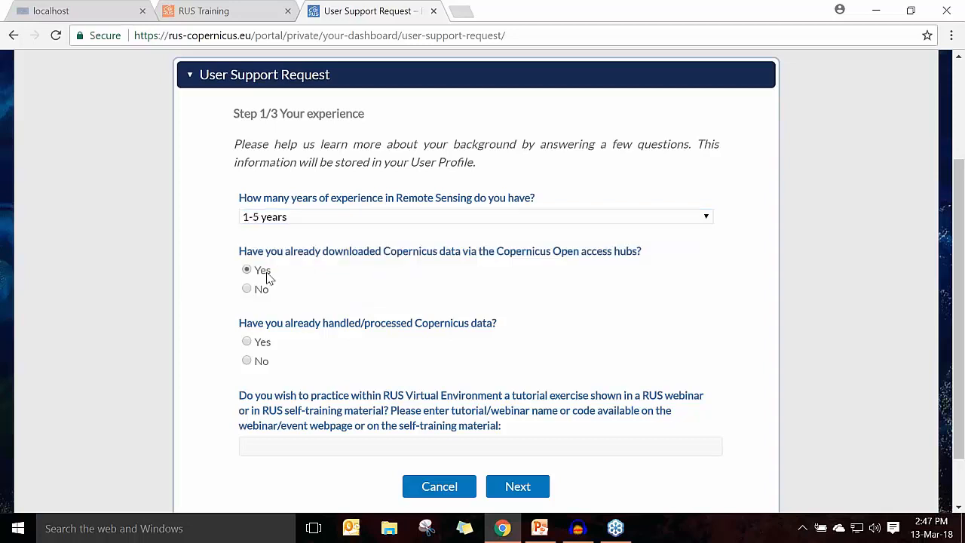
{"action": "left_click", "coordinate": [262, 345]}
{"action": "scroll", "coordinate": [264, 344], "scroll_direction": "down", "scroll_amount": 2}
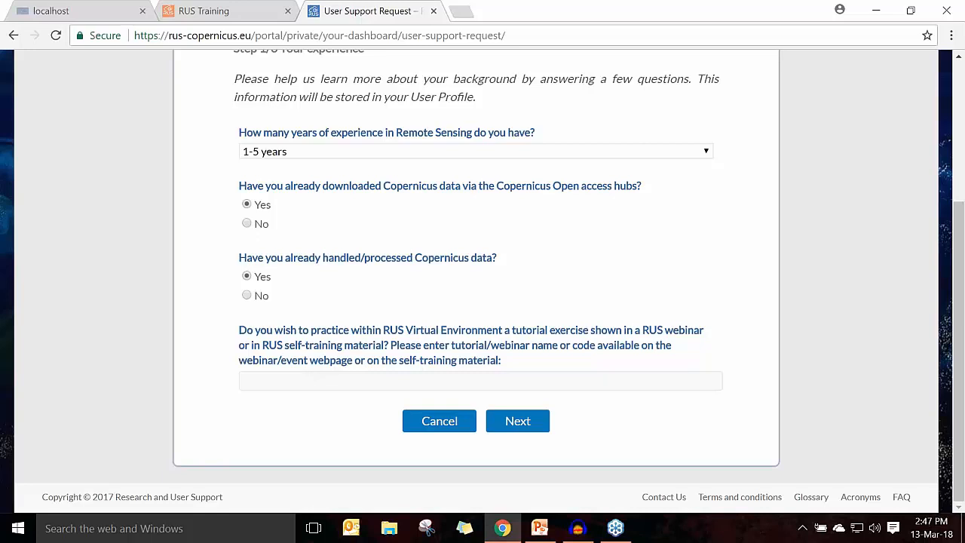
Step: Enter Land01 as the webinar code, state that an additional project with more Copernicus data is also planned, and continue to the project details
{"action": "left_click", "coordinate": [299, 383]}
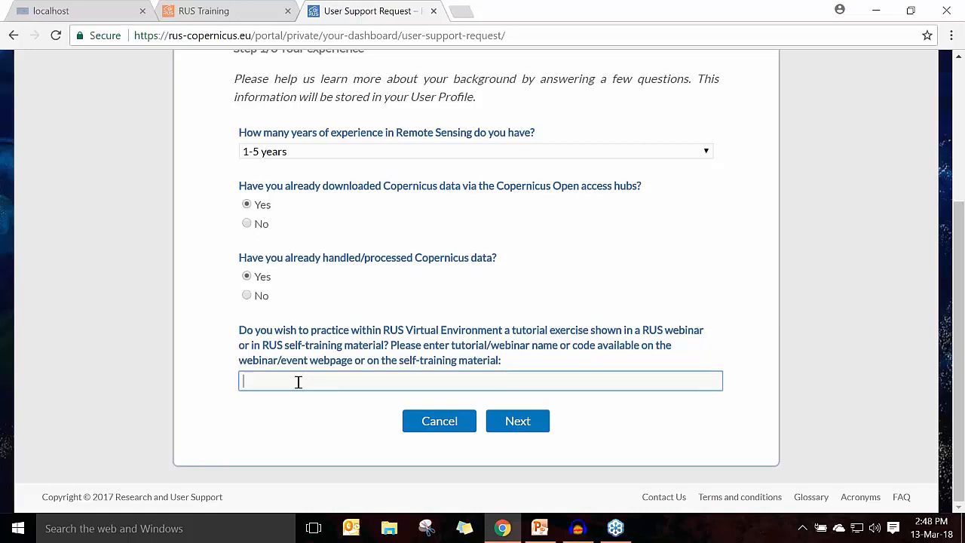
{"action": "type", "text": "Land"}
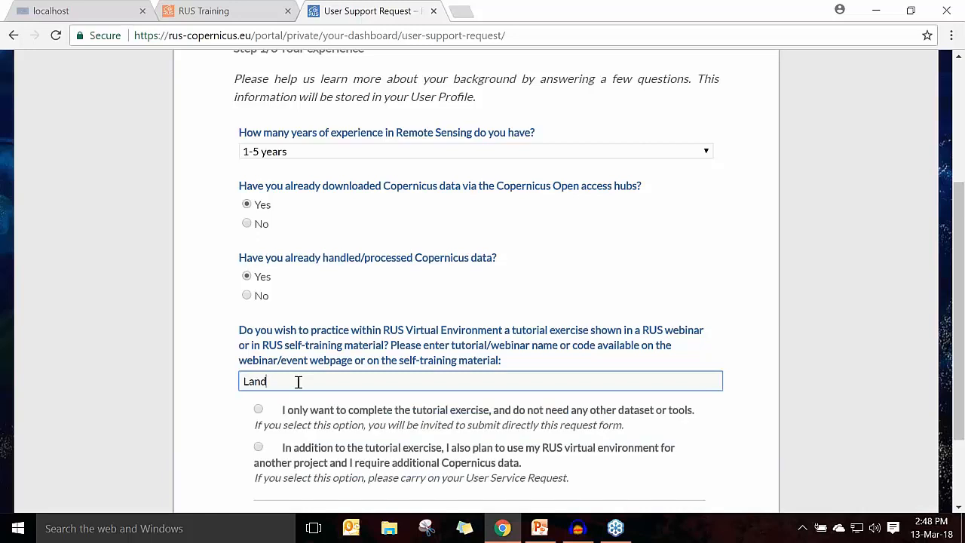
{"action": "type", "text": "01"}
{"action": "scroll", "coordinate": [230, 388], "scroll_direction": "down", "scroll_amount": 1}
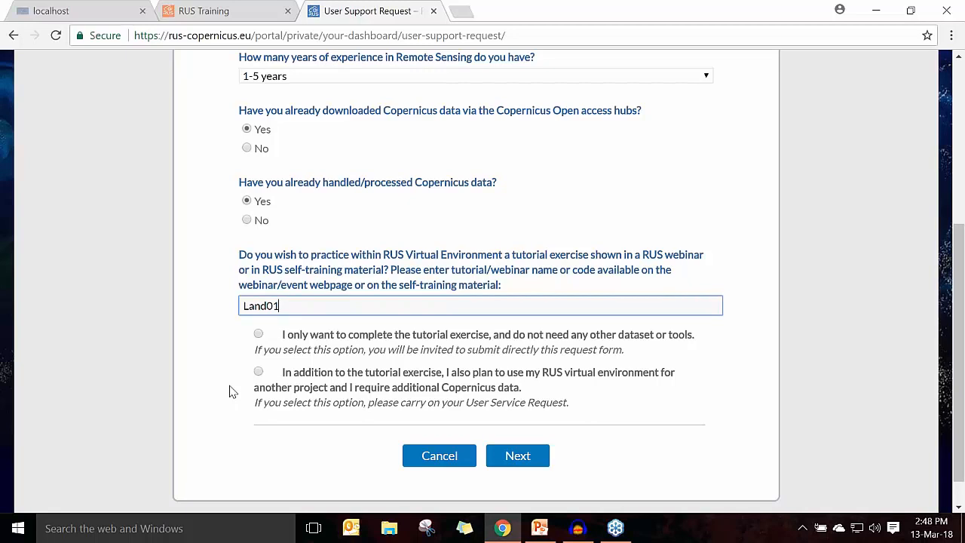
{"action": "left_click", "coordinate": [258, 373]}
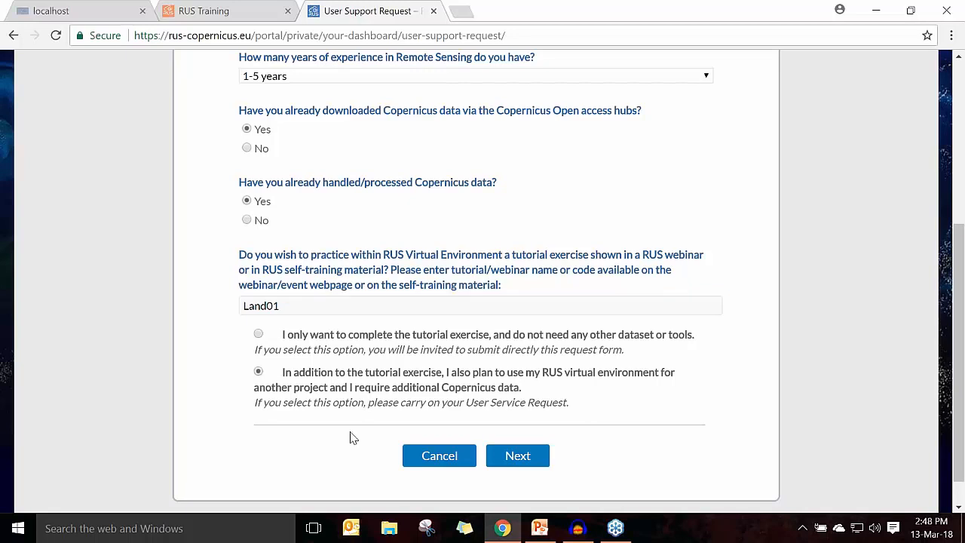
{"action": "left_click", "coordinate": [537, 463]}
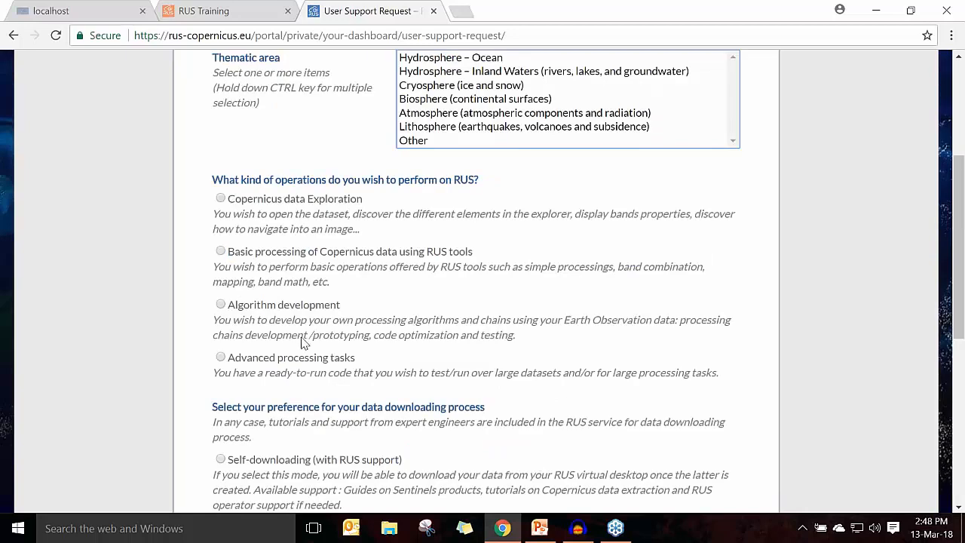
Step: Choose Lithosphere (earthquakes, volcanoes and subsidence) as the thematic area and Algorithm development as the kind of operation
{"action": "scroll", "coordinate": [302, 339], "scroll_direction": "up", "scroll_amount": 1}
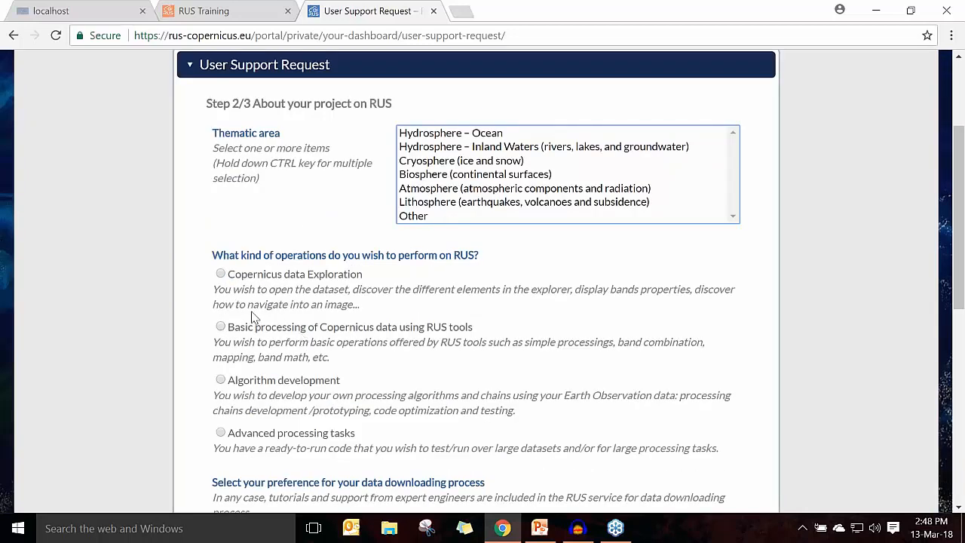
{"action": "left_click", "coordinate": [438, 204]}
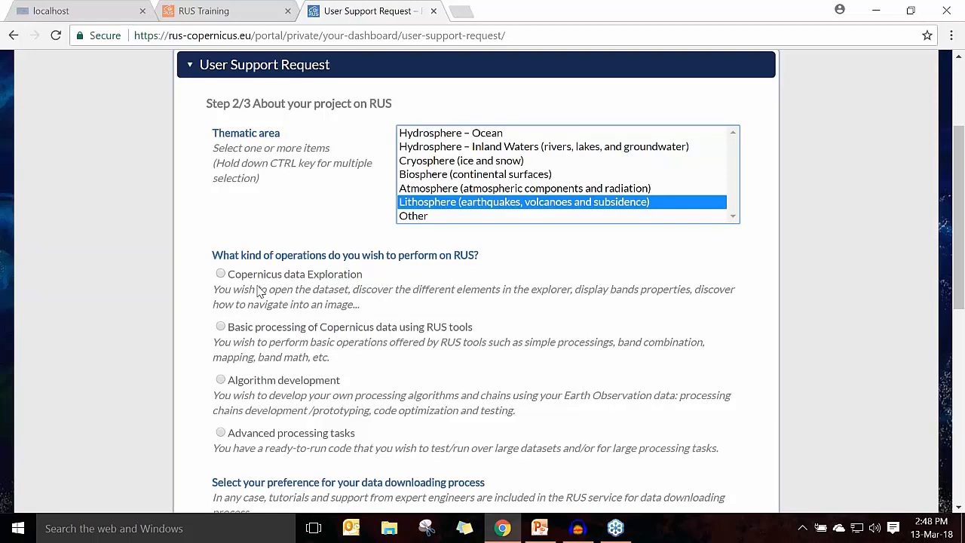
{"action": "scroll", "coordinate": [270, 278], "scroll_direction": "down", "scroll_amount": 1}
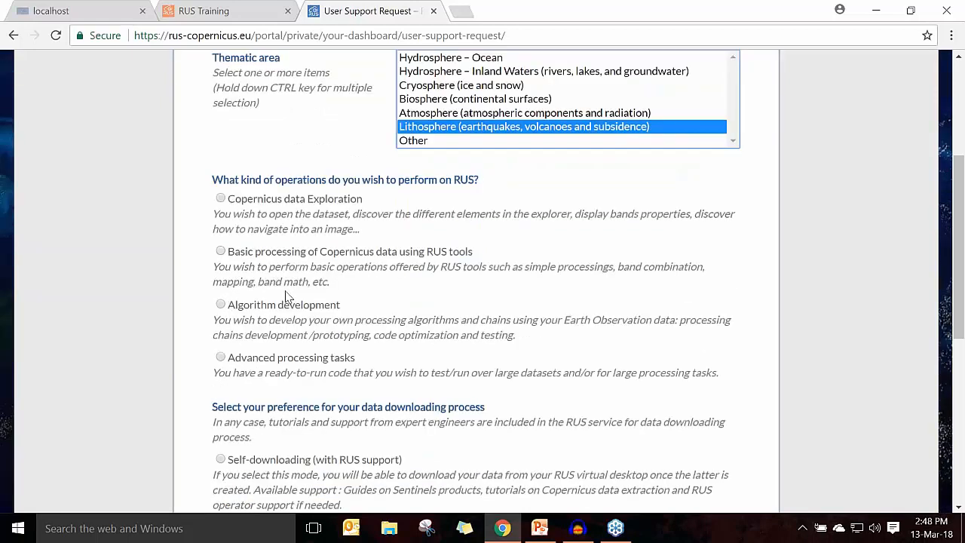
{"action": "left_click", "coordinate": [283, 305]}
Step: Choose self-downloading with RUS support as the download preference and enter "extra info" for the foreseen activities and support needs
{"action": "scroll", "coordinate": [285, 321], "scroll_direction": "down", "scroll_amount": 1}
{"action": "scroll", "coordinate": [285, 322], "scroll_direction": "down", "scroll_amount": 2}
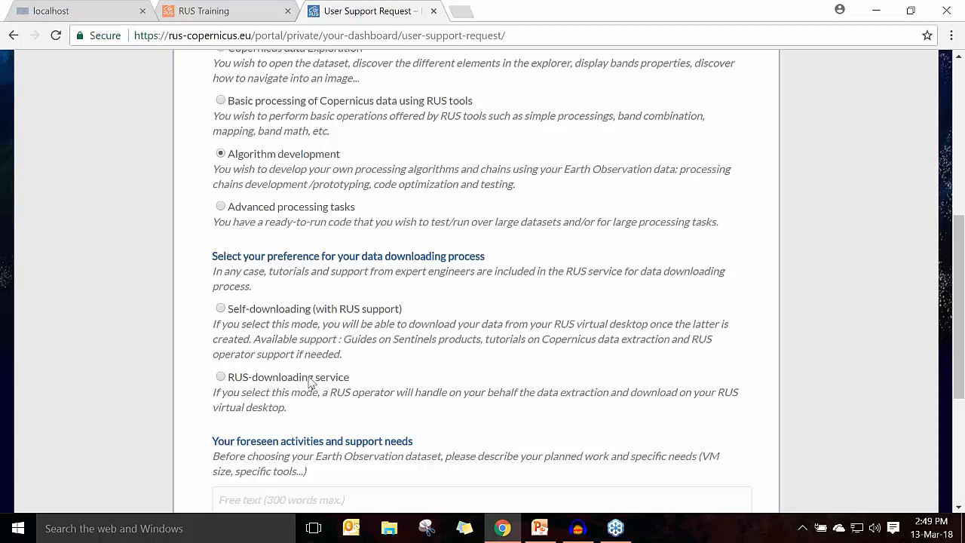
{"action": "left_click", "coordinate": [294, 314]}
{"action": "scroll", "coordinate": [204, 362], "scroll_direction": "down", "scroll_amount": 1}
{"action": "scroll", "coordinate": [204, 366], "scroll_direction": "down", "scroll_amount": 2}
{"action": "left_click", "coordinate": [242, 385]}
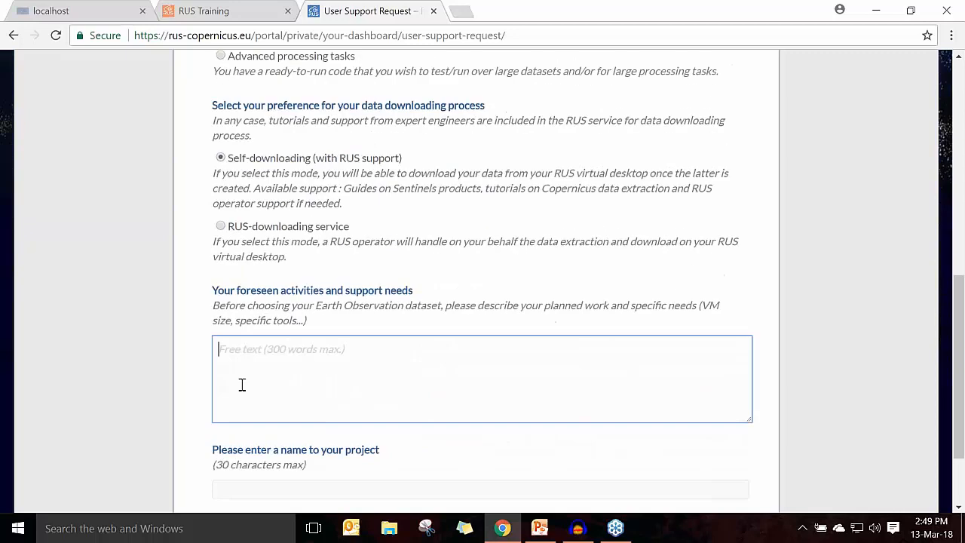
{"action": "type", "text": "extra info"}
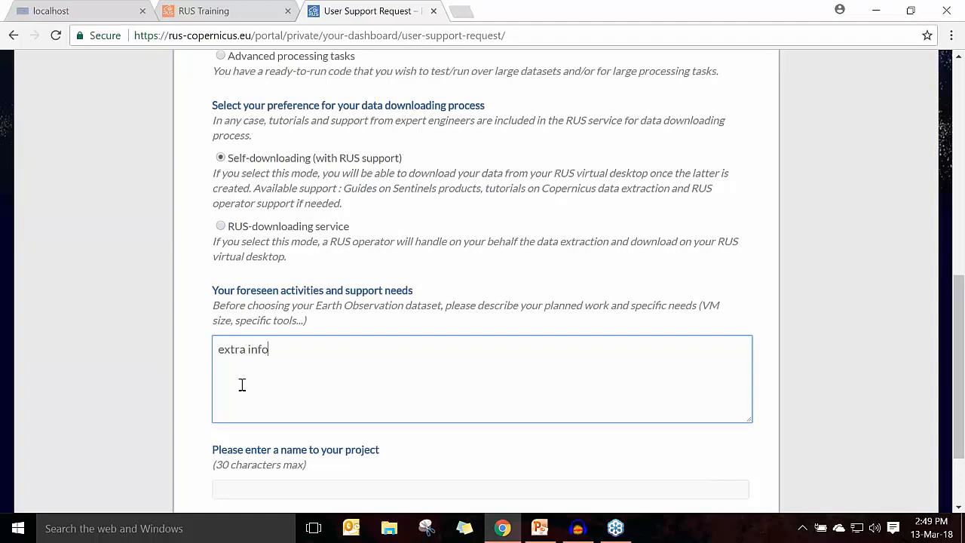
Step: Name the project RUS_project and continue to the Earth Observation data information
{"action": "scroll", "coordinate": [210, 399], "scroll_direction": "down", "scroll_amount": 1}
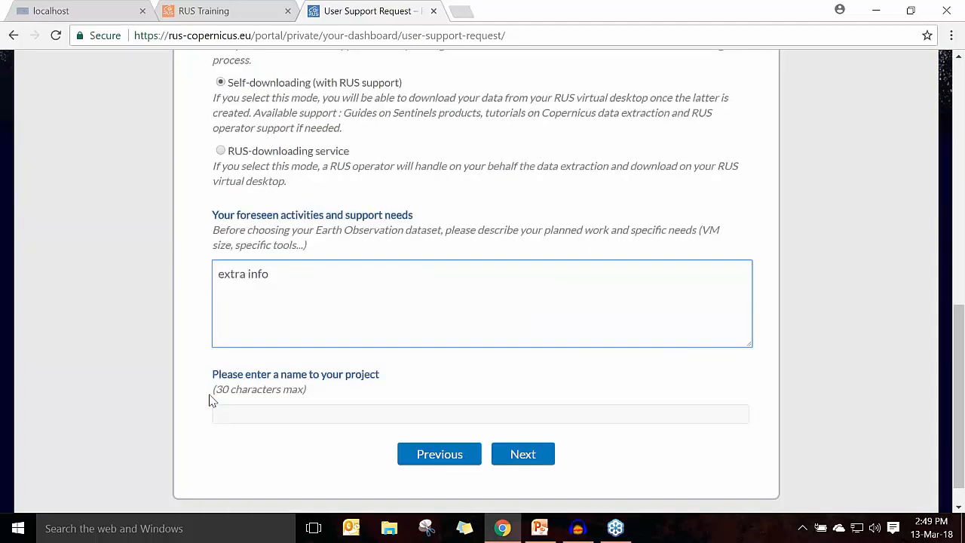
{"action": "left_click", "coordinate": [237, 404]}
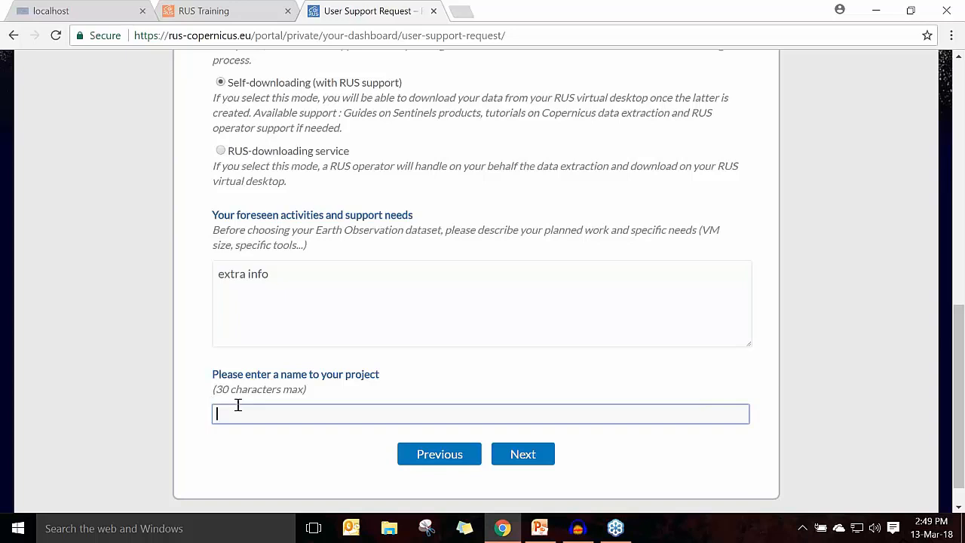
{"action": "type", "text": "RUS_project"}
{"action": "left_click", "coordinate": [541, 461]}
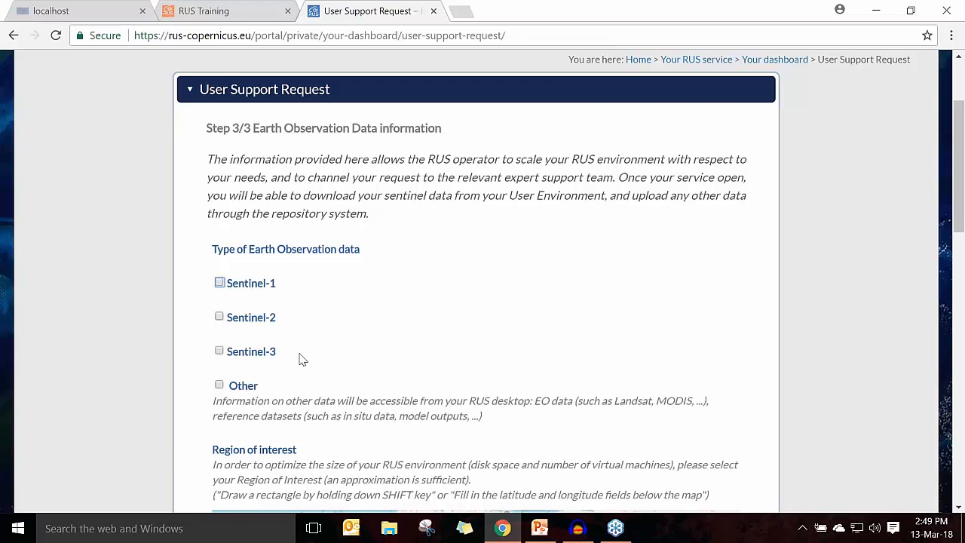
Step: Request Sentinel-3 as the Earth Observation data type with OLCI as the instrument of Product 1
{"action": "left_click", "coordinate": [241, 360]}
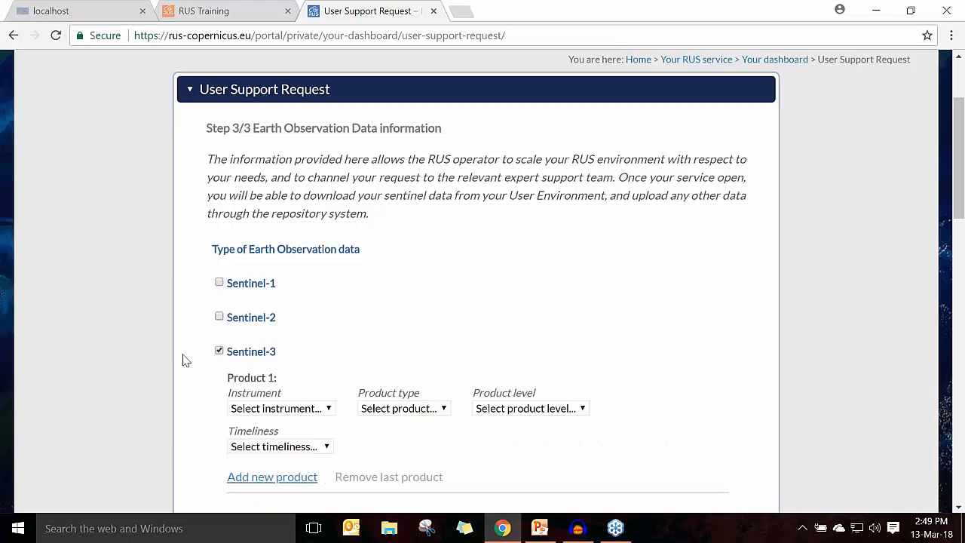
{"action": "scroll", "coordinate": [227, 354], "scroll_direction": "down", "scroll_amount": 1}
{"action": "left_click", "coordinate": [278, 333]}
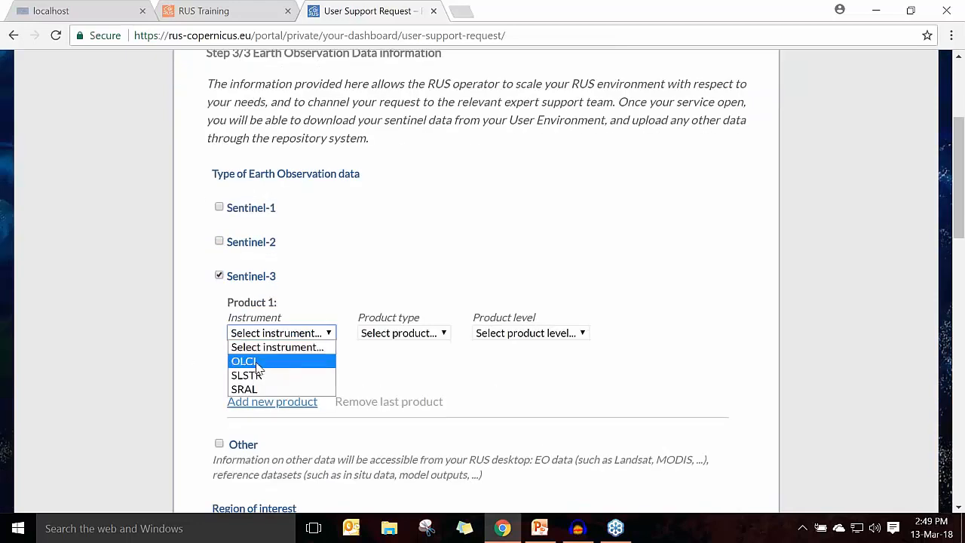
{"action": "left_click", "coordinate": [257, 361]}
Step: Draw a region of interest around Cyprus, spanning about latitude 34.12 to 35.71 and longitude 31.32 to 35.37
{"action": "scroll", "coordinate": [210, 364], "scroll_direction": "down", "scroll_amount": 2}
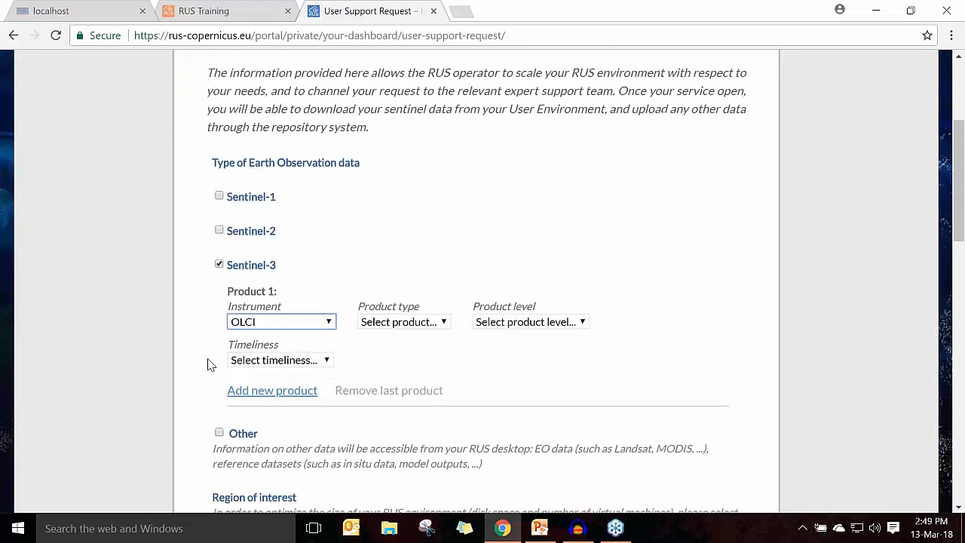
{"action": "scroll", "coordinate": [199, 365], "scroll_direction": "down", "scroll_amount": 2}
{"action": "scroll", "coordinate": [198, 364], "scroll_direction": "down", "scroll_amount": 2}
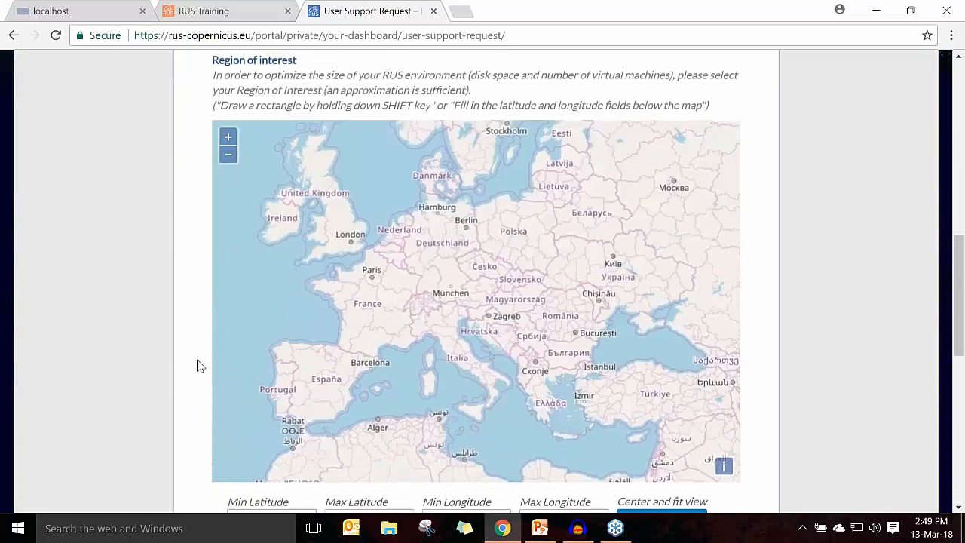
{"action": "left_click_drag", "start_coordinate": [620, 430], "coordinate": [655, 444]}
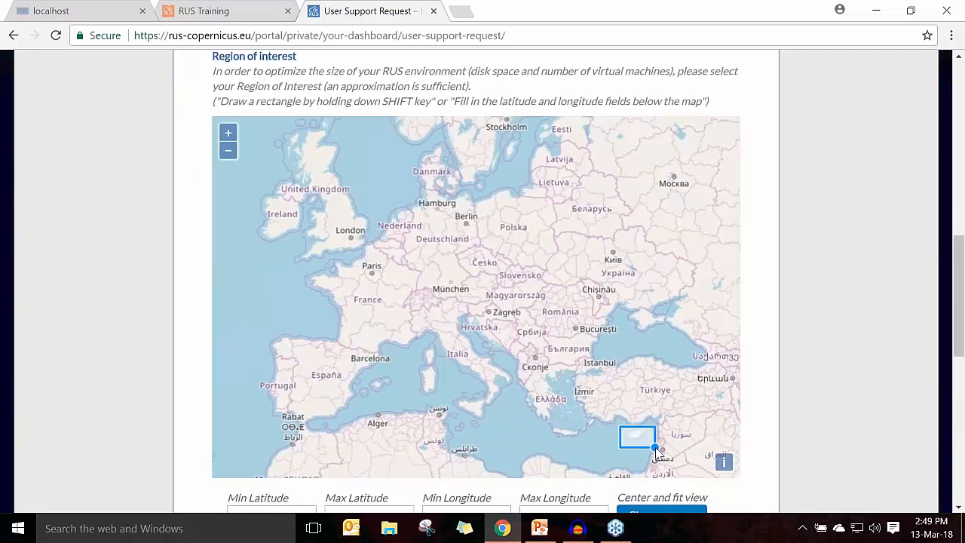
{"action": "scroll", "coordinate": [143, 375], "scroll_direction": "down", "scroll_amount": 2}
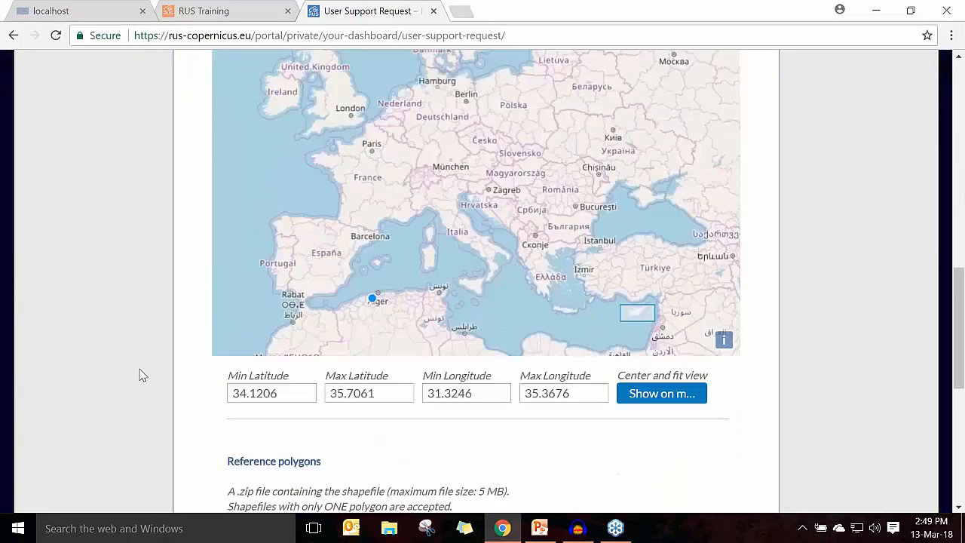
Step: Answer No to multi-temporal analysis, enter "extra info" as additional data specifications, and proceed to the request review
{"action": "scroll", "coordinate": [143, 375], "scroll_direction": "down", "scroll_amount": 2}
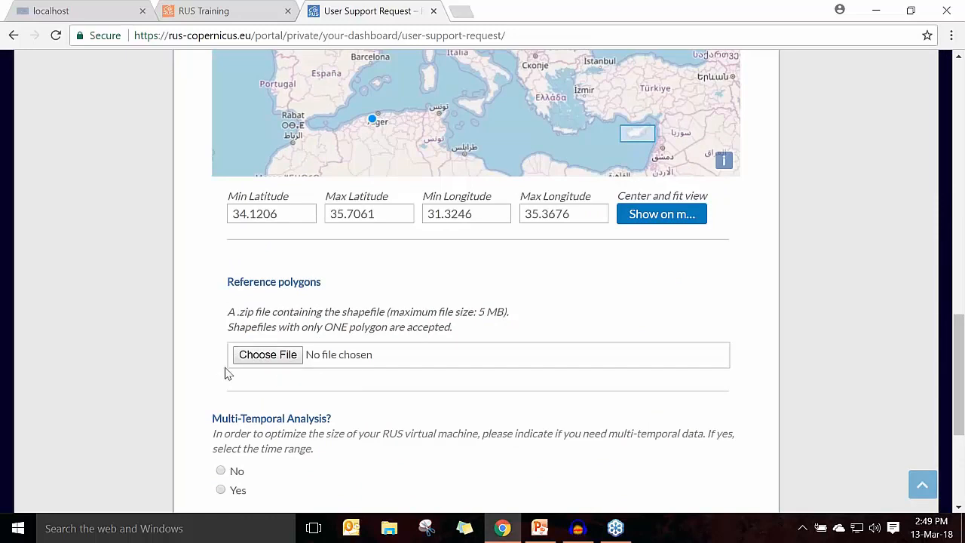
{"action": "scroll", "coordinate": [224, 375], "scroll_direction": "down", "scroll_amount": 2}
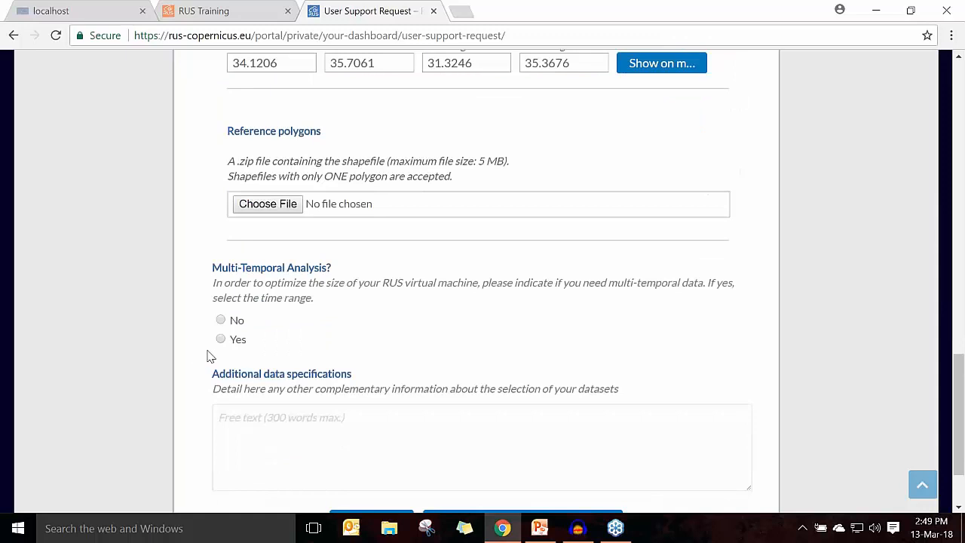
{"action": "left_click", "coordinate": [221, 339]}
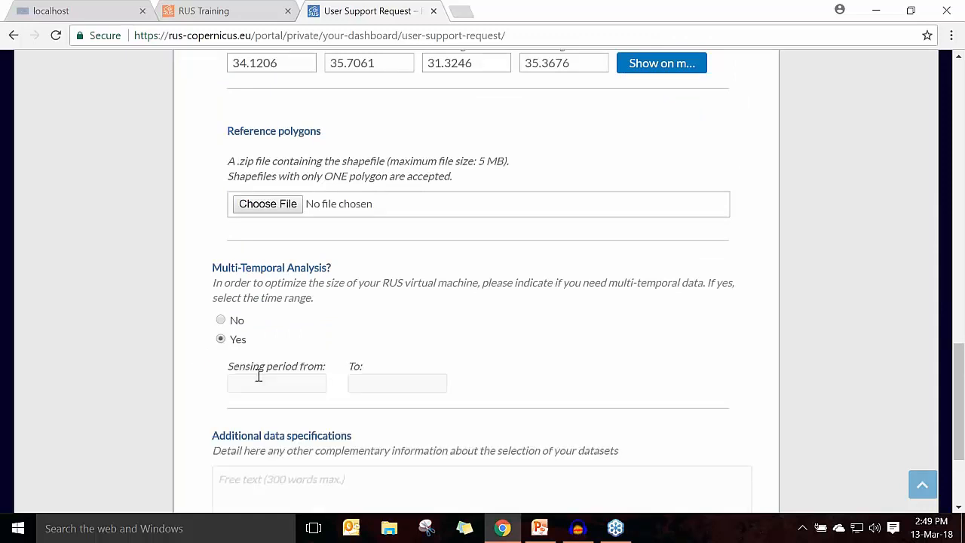
{"action": "left_click", "coordinate": [220, 320]}
{"action": "scroll", "coordinate": [314, 366], "scroll_direction": "down", "scroll_amount": 2}
{"action": "left_click", "coordinate": [312, 365]}
{"action": "type", "text": "extra info"}
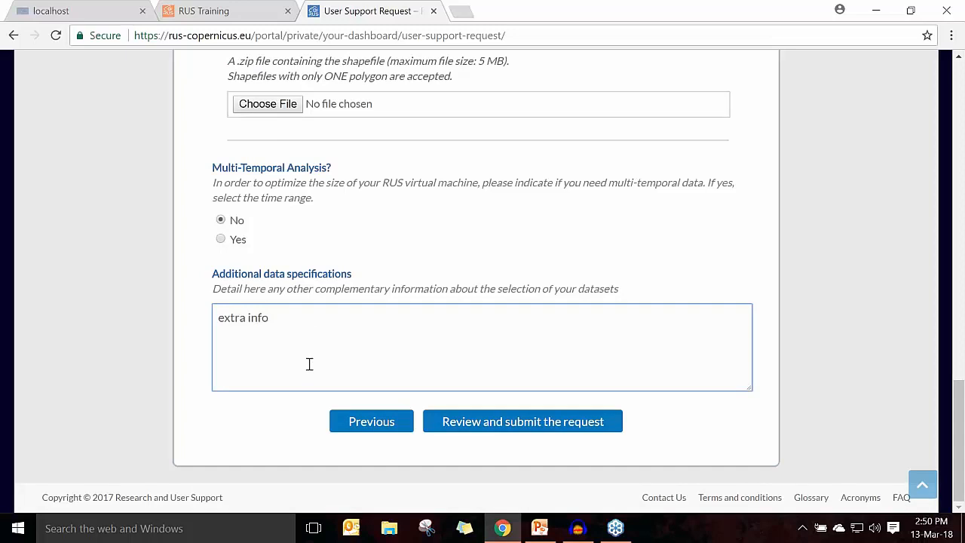
{"action": "left_click", "coordinate": [453, 425]}
Step: Look through the request summary and the RUS Service Terms and Conditions, and tick the agreement to the terms
{"action": "scroll", "coordinate": [466, 331], "scroll_direction": "up", "scroll_amount": 15}
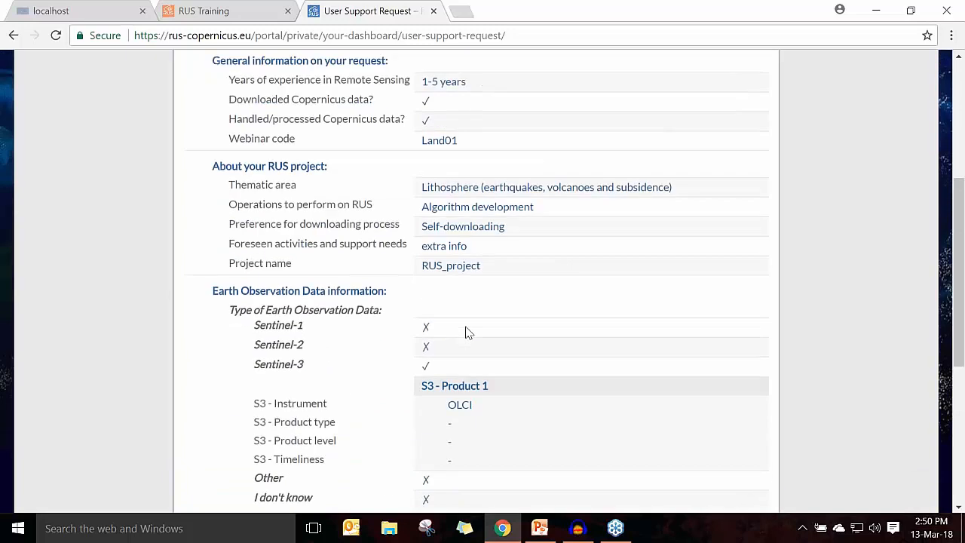
{"action": "scroll", "coordinate": [467, 334], "scroll_direction": "down", "scroll_amount": 15}
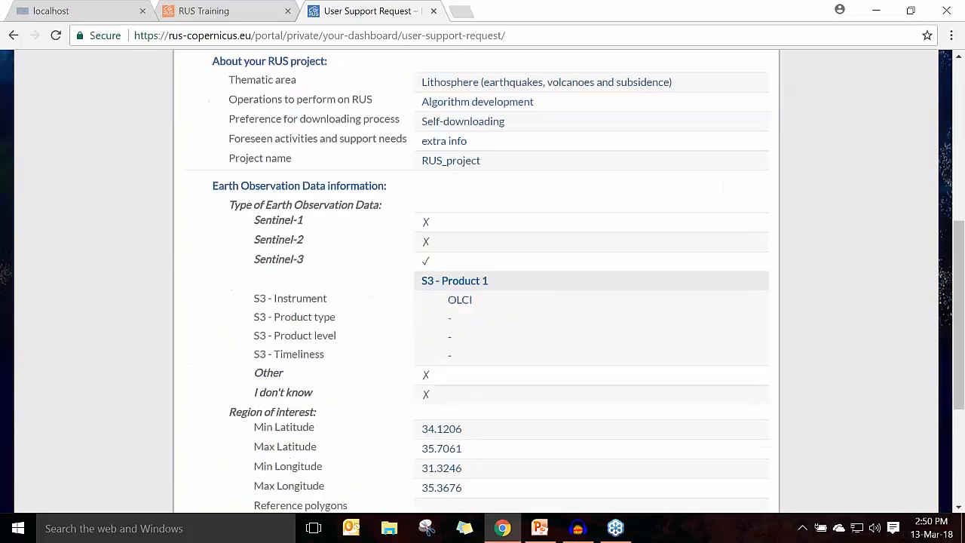
{"action": "left_click", "coordinate": [422, 376]}
{"action": "scroll", "coordinate": [424, 379], "scroll_direction": "down", "scroll_amount": 4}
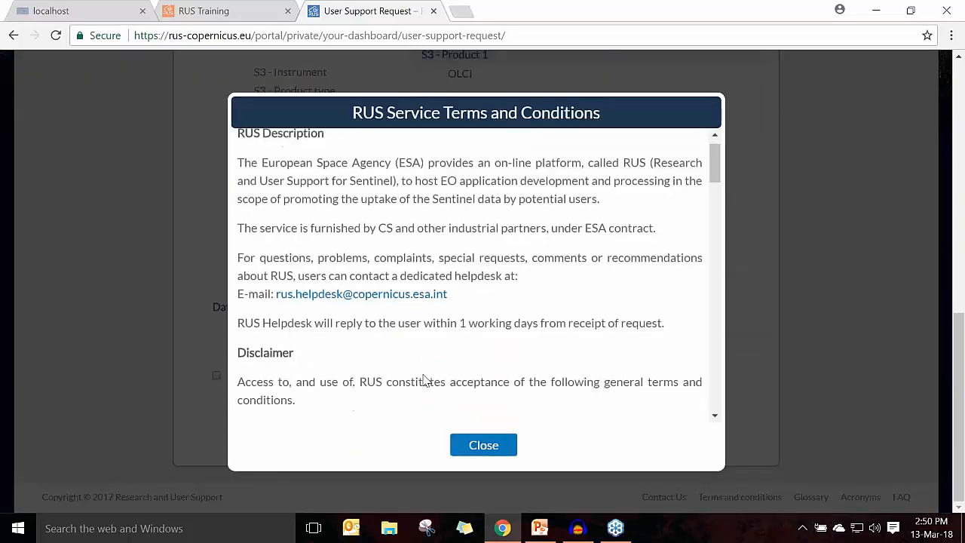
{"action": "scroll", "coordinate": [458, 403], "scroll_direction": "down", "scroll_amount": 4}
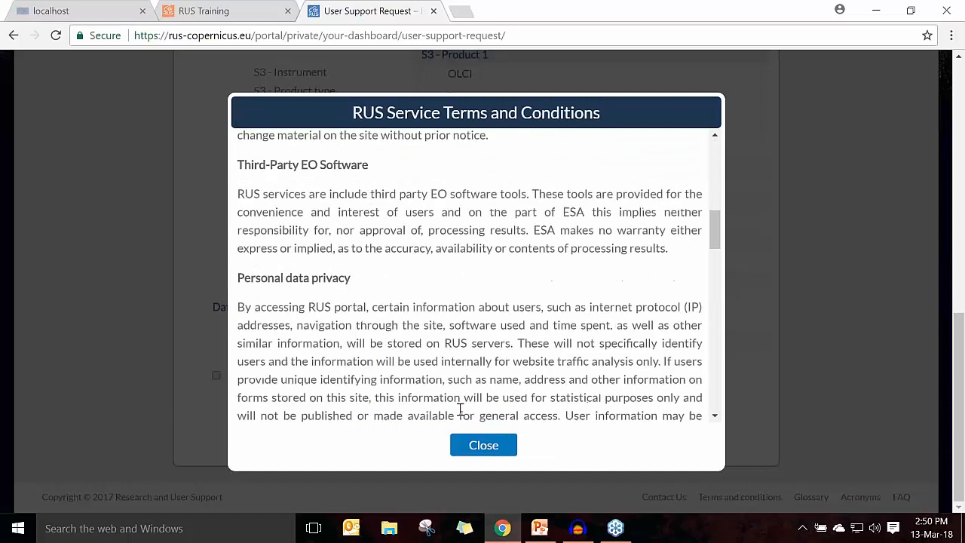
{"action": "left_click", "coordinate": [483, 445]}
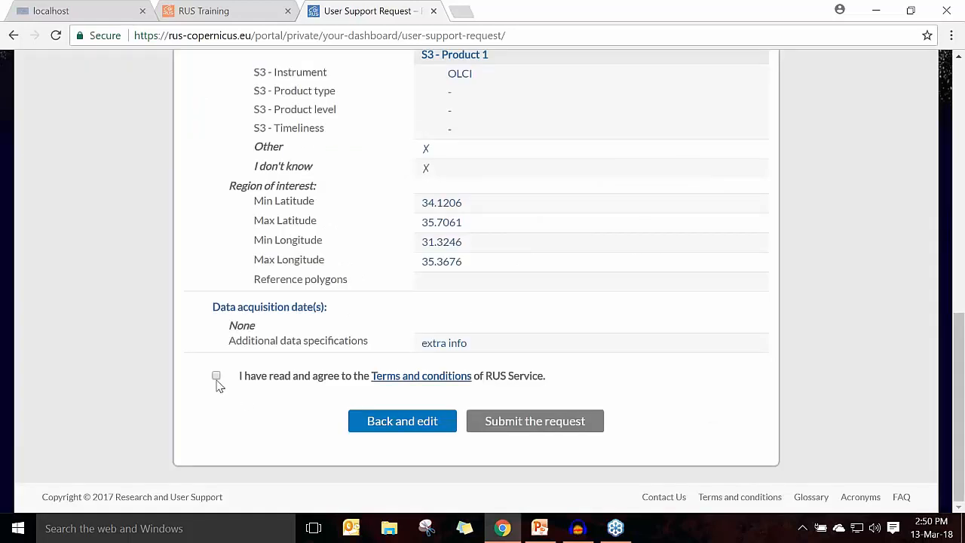
{"action": "left_click", "coordinate": [217, 381]}
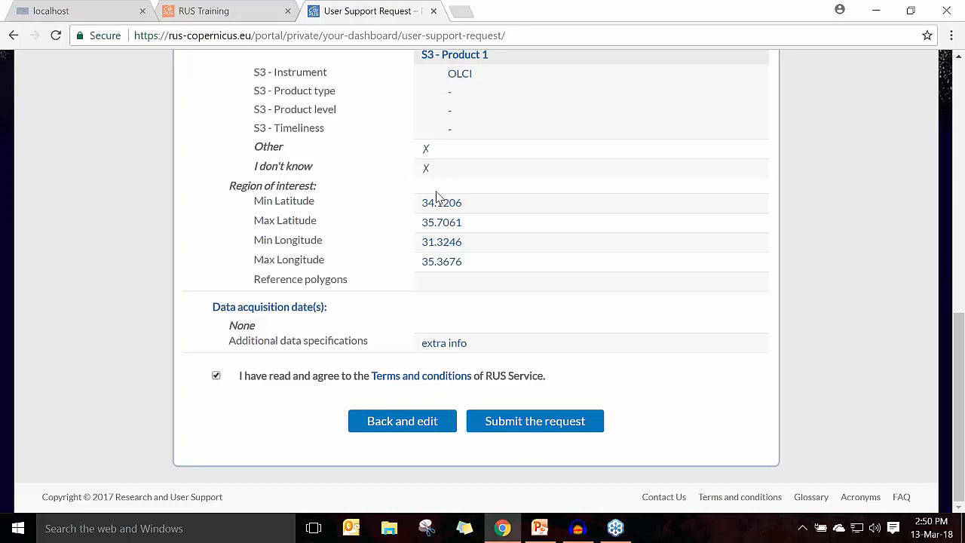
Step: Return to the private dashboard without submitting the request and view the actions available for the existing projects
{"action": "scroll", "coordinate": [465, 194], "scroll_direction": "up", "scroll_amount": 1}
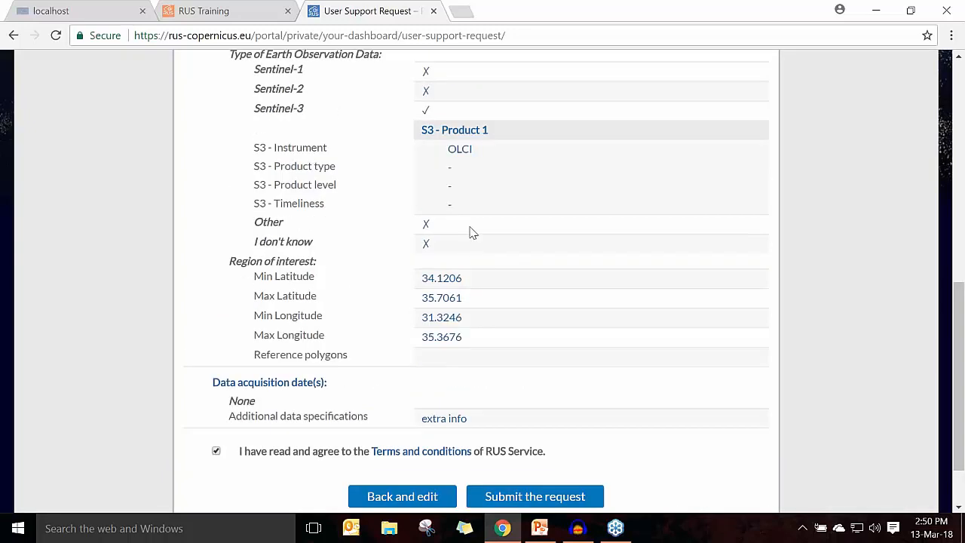
{"action": "scroll", "coordinate": [471, 252], "scroll_direction": "up", "scroll_amount": 5}
{"action": "scroll", "coordinate": [476, 252], "scroll_direction": "up", "scroll_amount": 2}
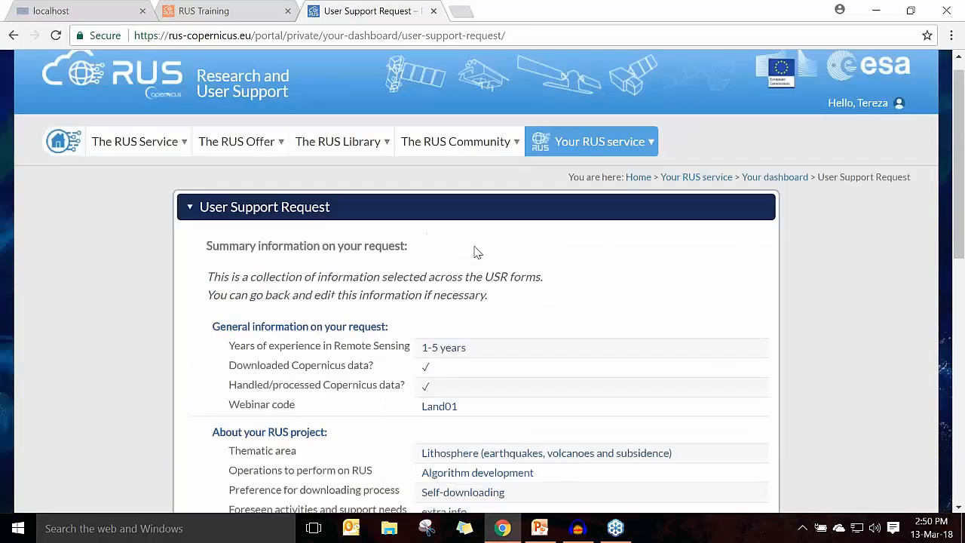
{"action": "mouse_move", "coordinate": [595, 160]}
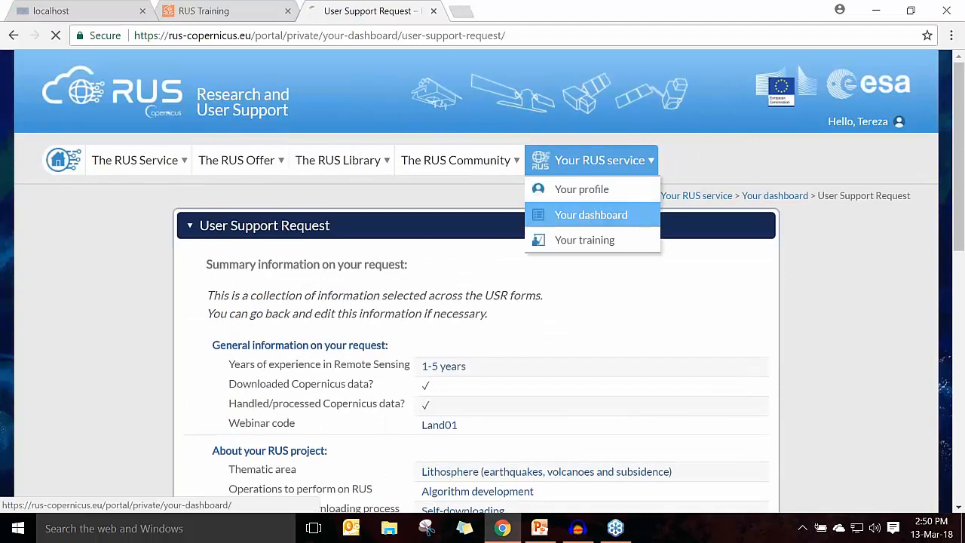
{"action": "left_click", "coordinate": [596, 216]}
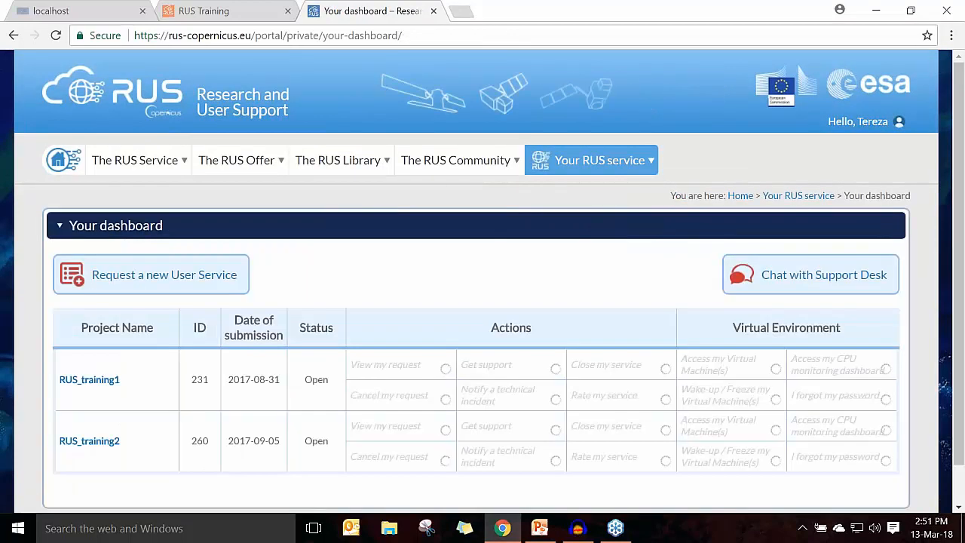
{"action": "scroll", "coordinate": [553, 256], "scroll_direction": "down", "scroll_amount": 1}
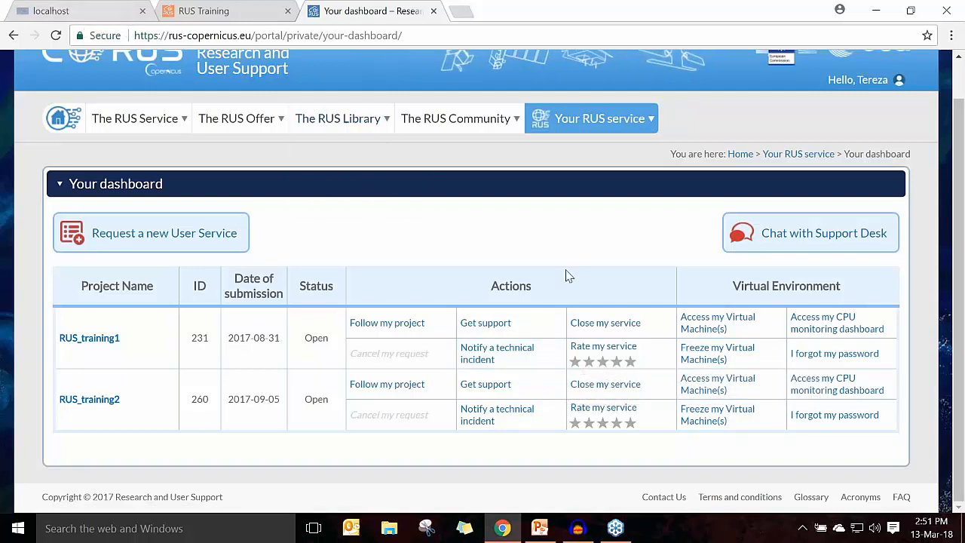
Step: Switch to the RUS virtual machine session already open in the browser and show it in full screen
{"action": "left_click", "coordinate": [66, 15]}
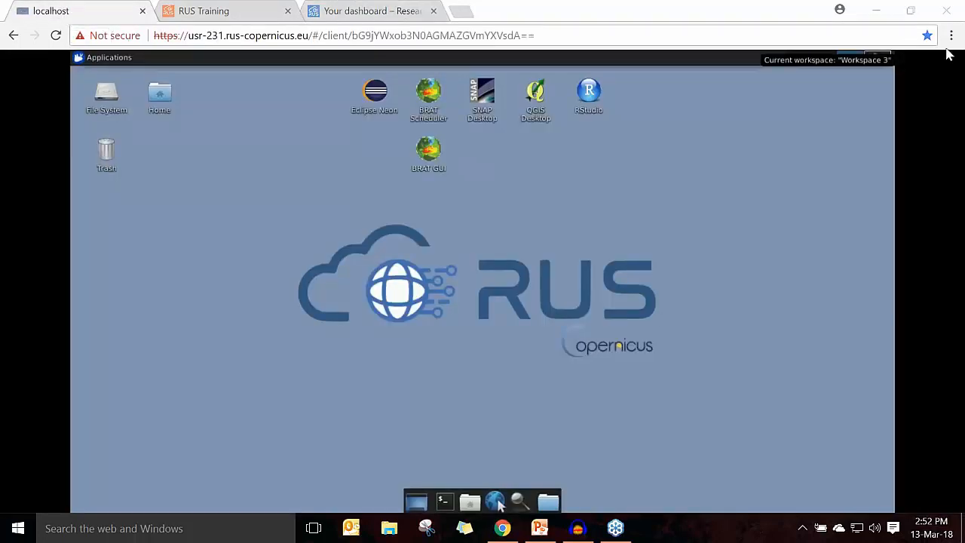
{"action": "left_click", "coordinate": [950, 35]}
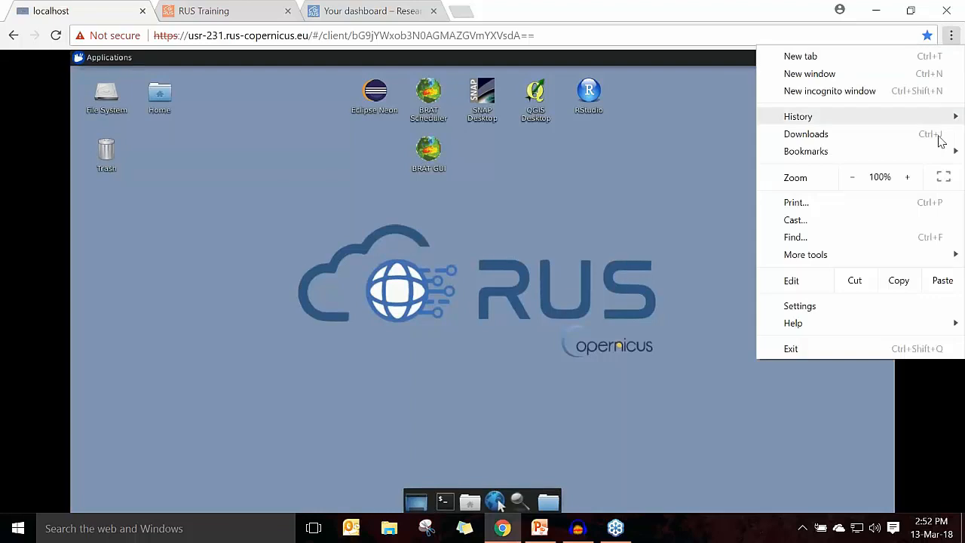
{"action": "left_click", "coordinate": [943, 176]}
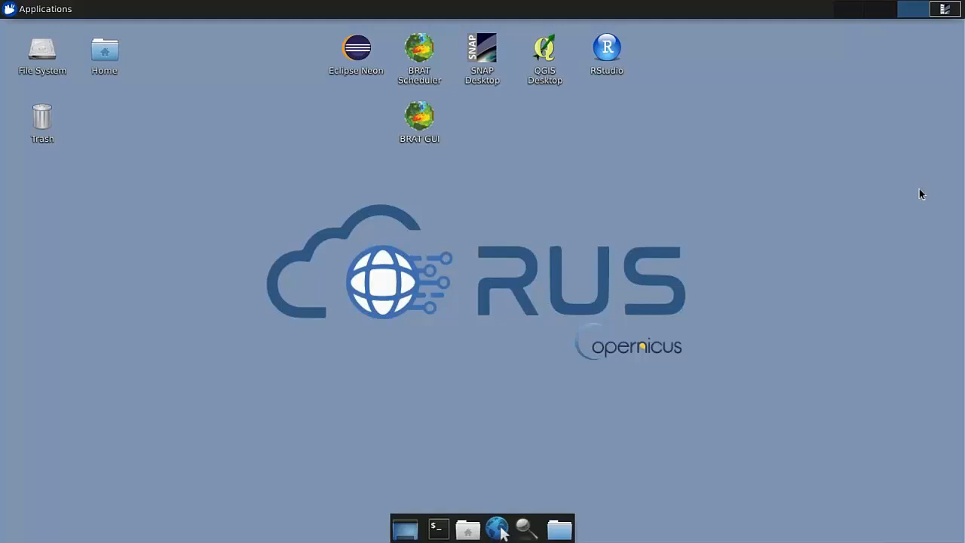
Step: Preview the virtual machine's web browser and its home folder in the file manager, closing each one again
{"action": "left_click", "coordinate": [499, 529]}
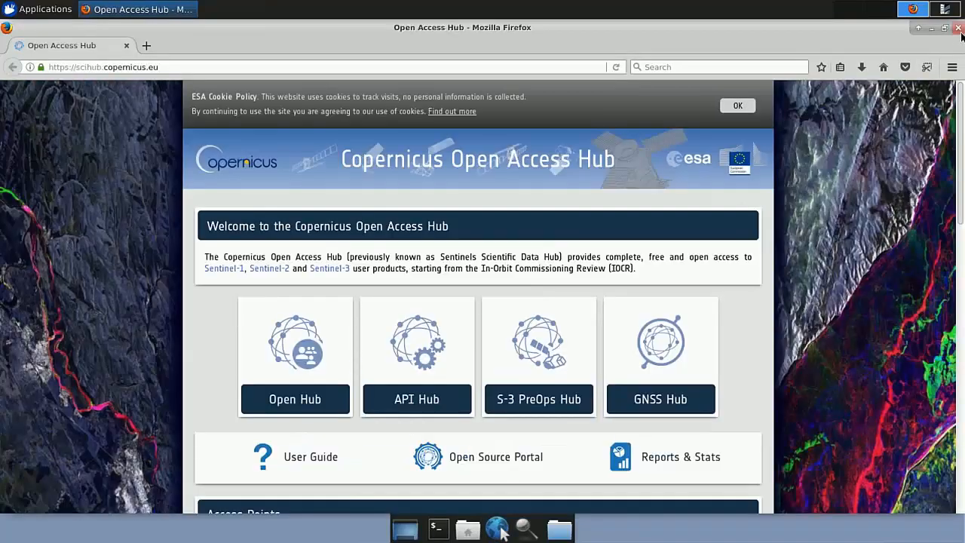
{"action": "left_click", "coordinate": [958, 28]}
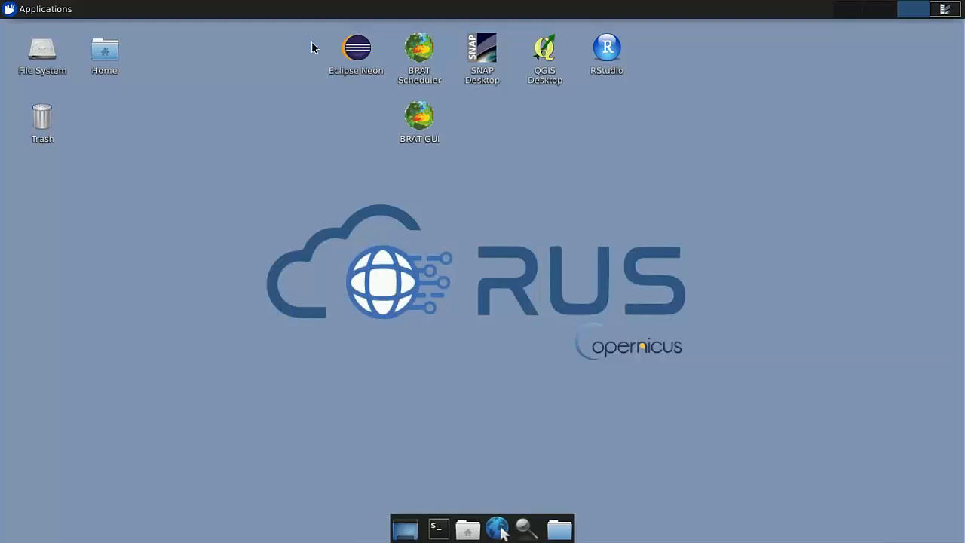
{"action": "left_click", "coordinate": [468, 530]}
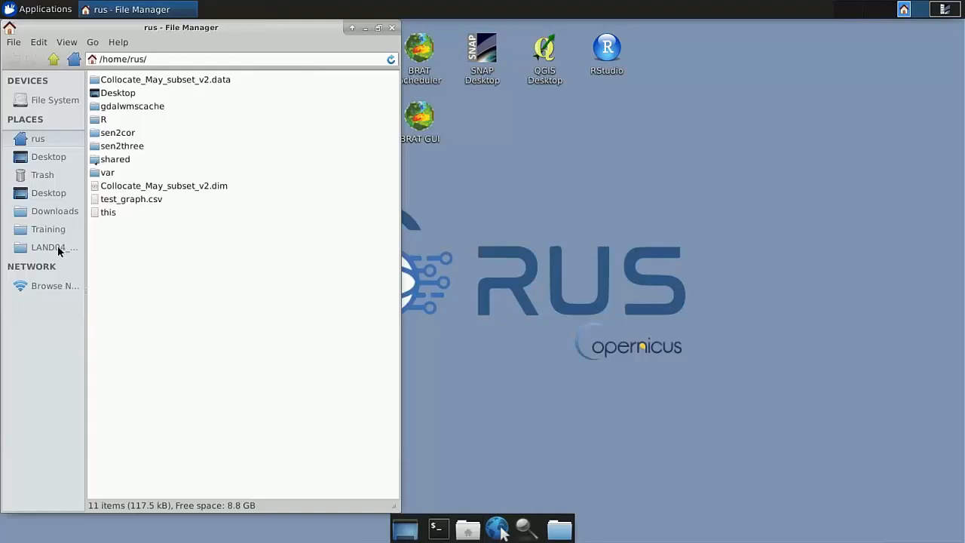
{"action": "left_click", "coordinate": [391, 28]}
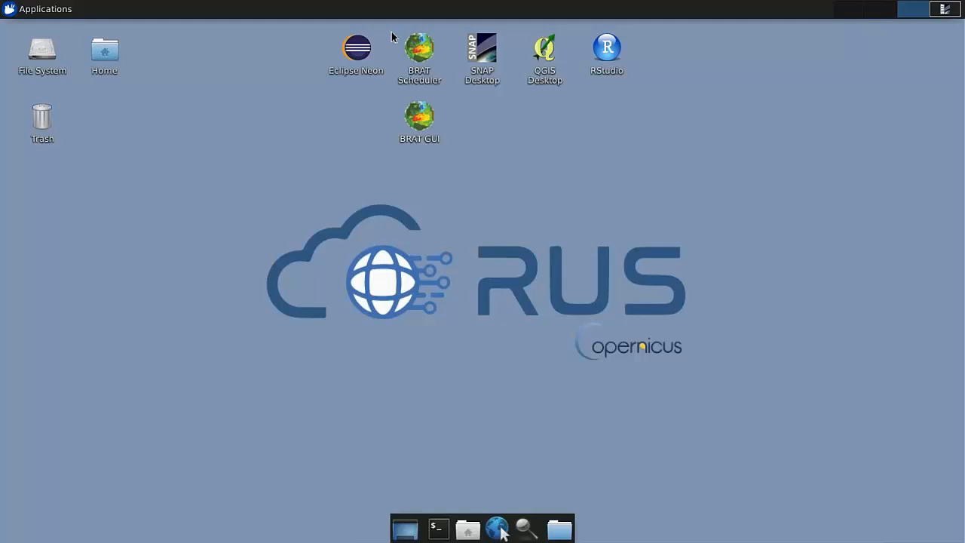
Step: Through the Guacamole device file browser, download Burned_area_polygon.shp from shared/Training/LIS0218_LCDynamics_Portugal/AuxData/S2_Aux to the local computer
{"action": "key", "text": "ctrl+alt+shift"}
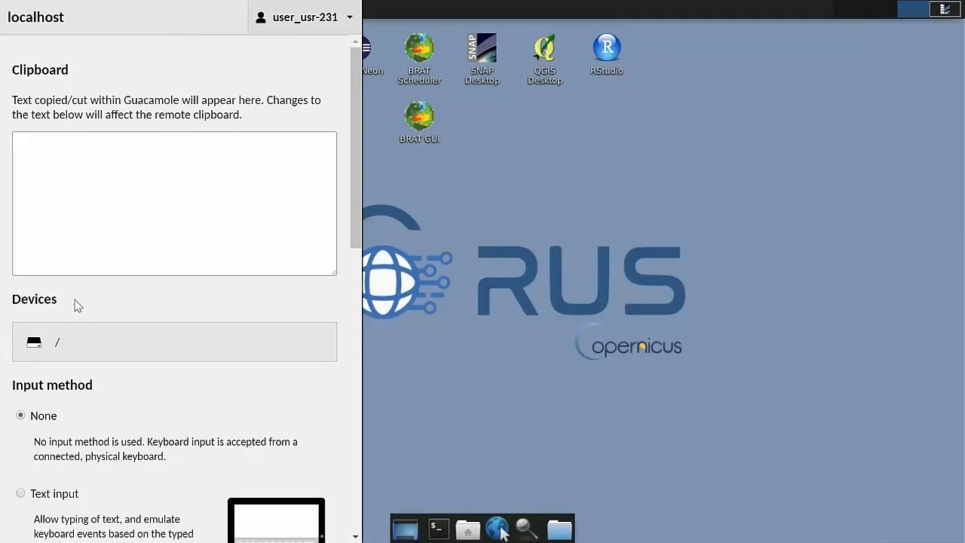
{"action": "left_click", "coordinate": [50, 345]}
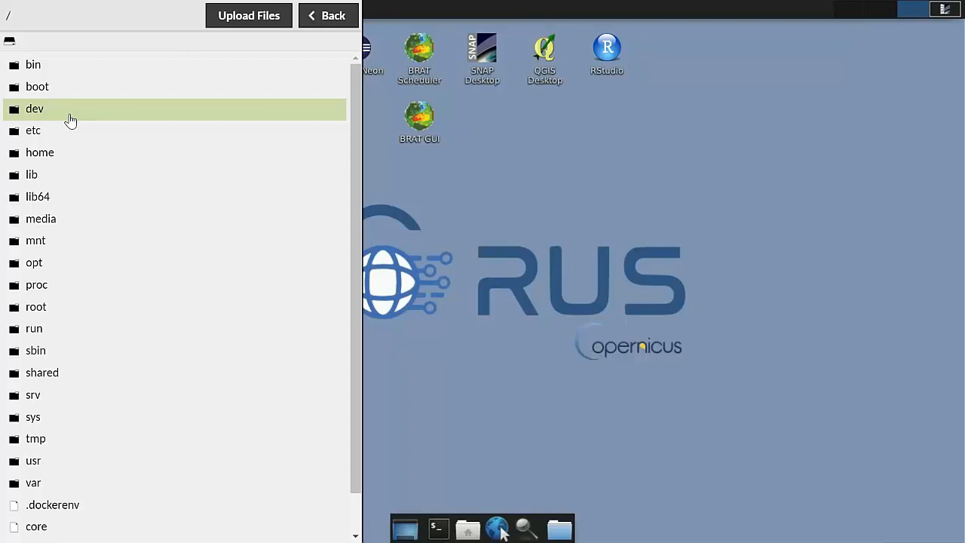
{"action": "left_click", "coordinate": [54, 373]}
{"action": "left_click", "coordinate": [57, 202]}
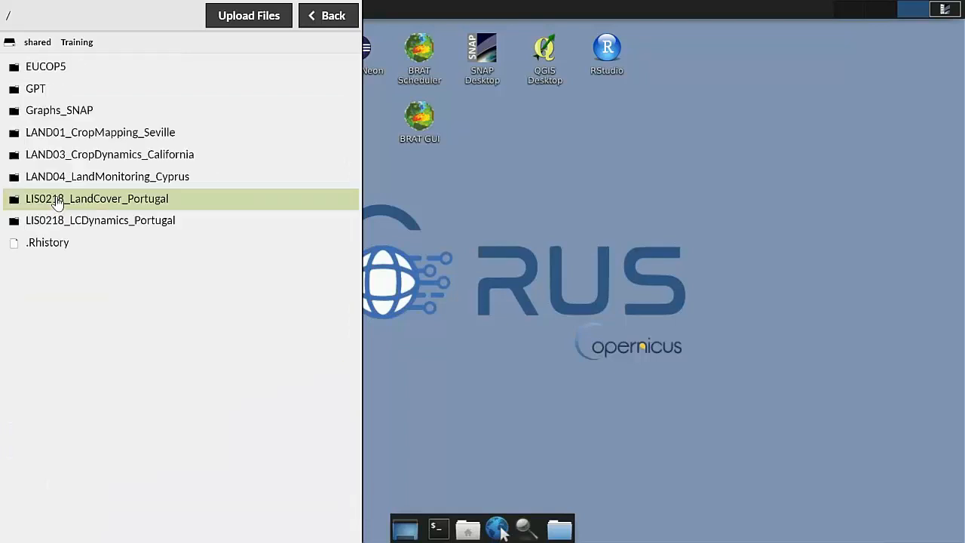
{"action": "left_click", "coordinate": [60, 225]}
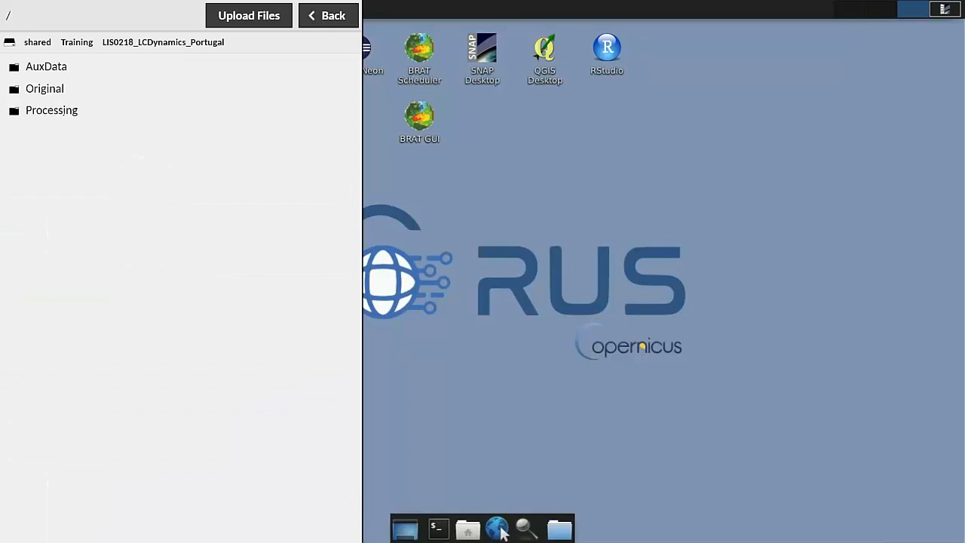
{"action": "left_click", "coordinate": [49, 75]}
{"action": "left_click", "coordinate": [52, 94]}
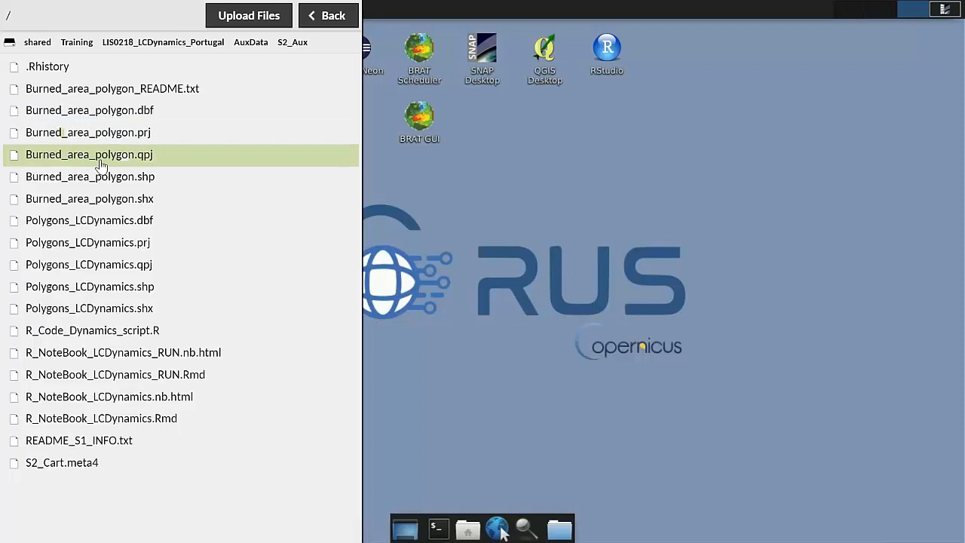
{"action": "left_click", "coordinate": [78, 182]}
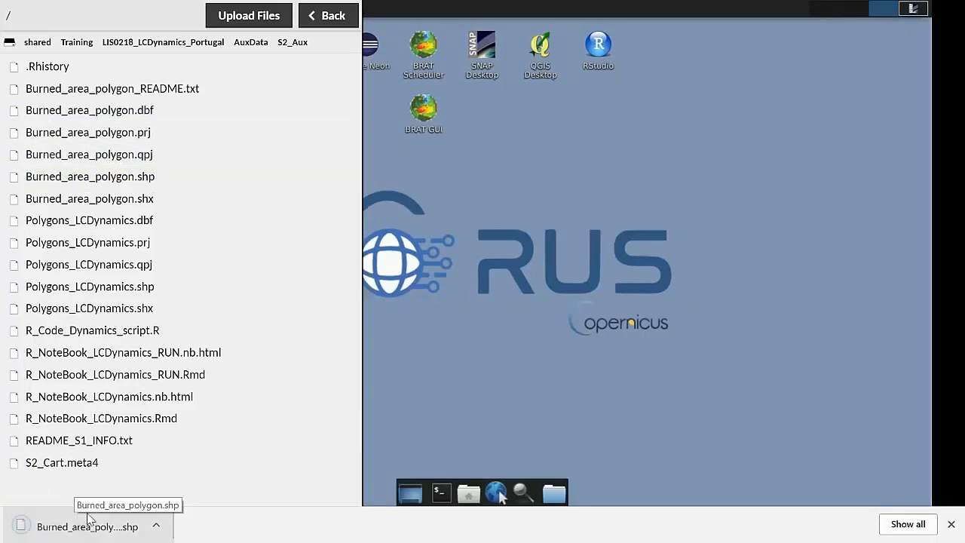
{"action": "left_click", "coordinate": [952, 524]}
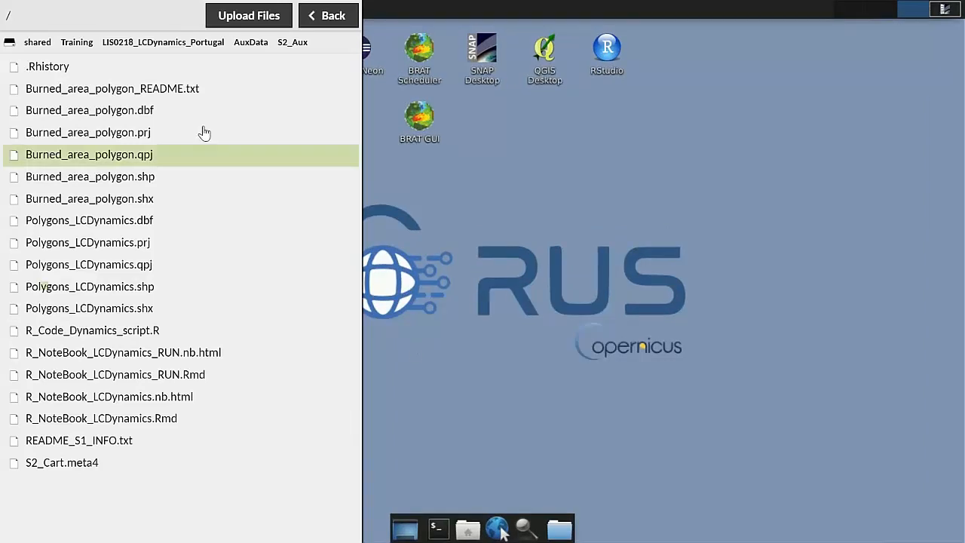
Step: Show the file upload option for the S2_Aux folder without uploading anything, and return to the virtual machine's desktop
{"action": "left_click", "coordinate": [263, 18]}
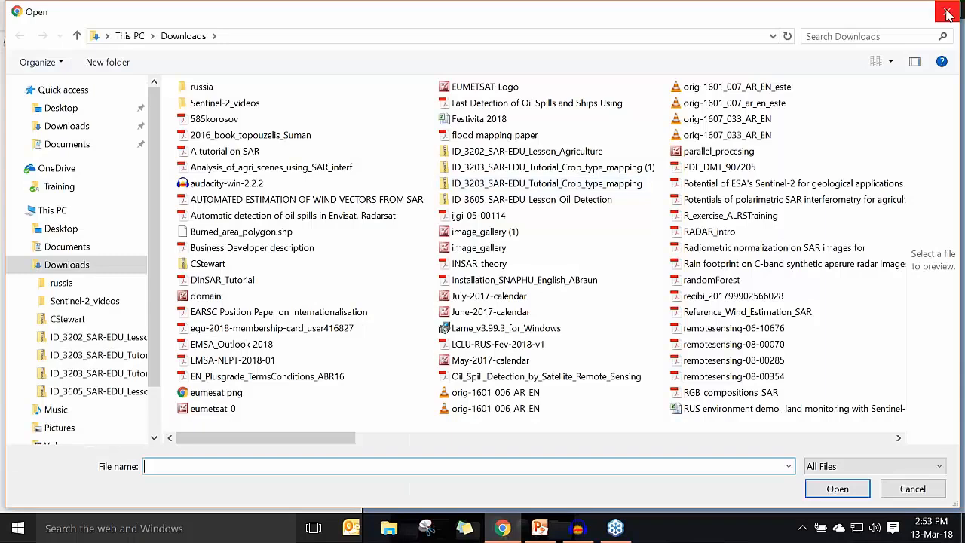
{"action": "left_click", "coordinate": [947, 14]}
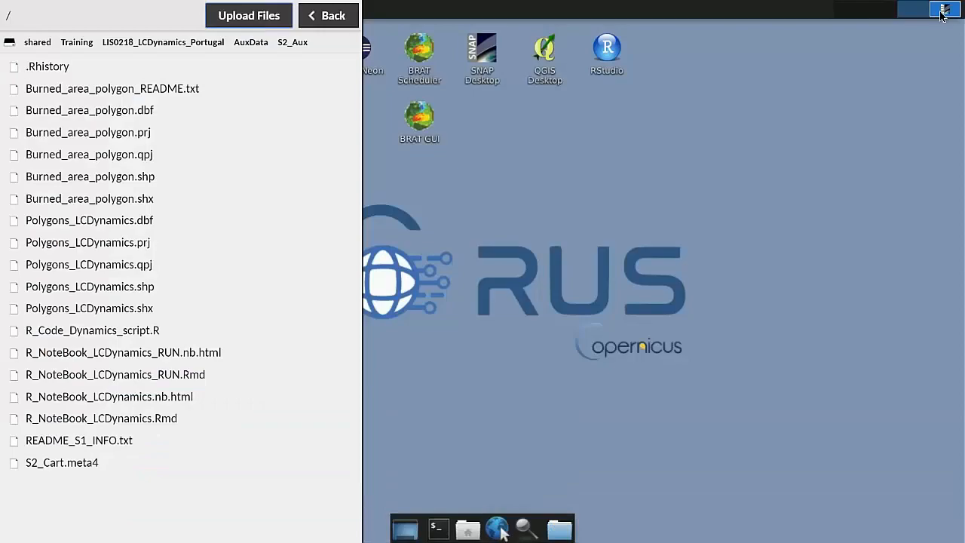
{"action": "key", "text": "ctrl+alt+shift"}
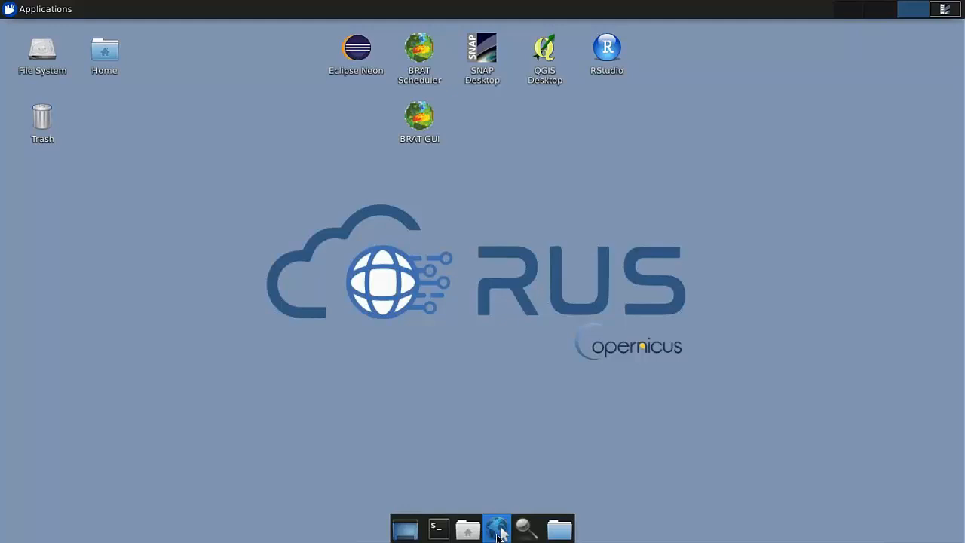
Step: Open the S-3 PreOps Hub from the Copernicus Open Access Hub in the virtual machine's web browser, keeping only the new page open
{"action": "left_click", "coordinate": [497, 534]}
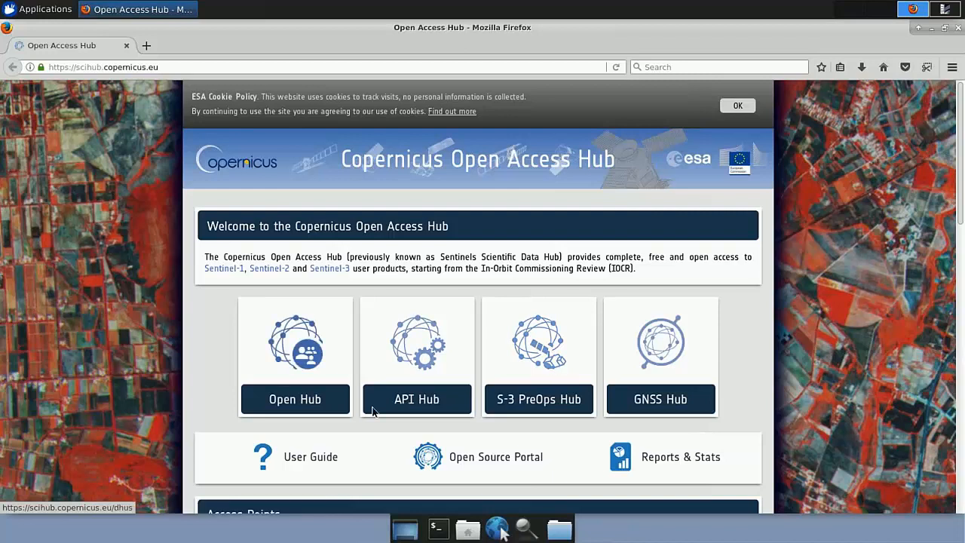
{"action": "left_click", "coordinate": [541, 358]}
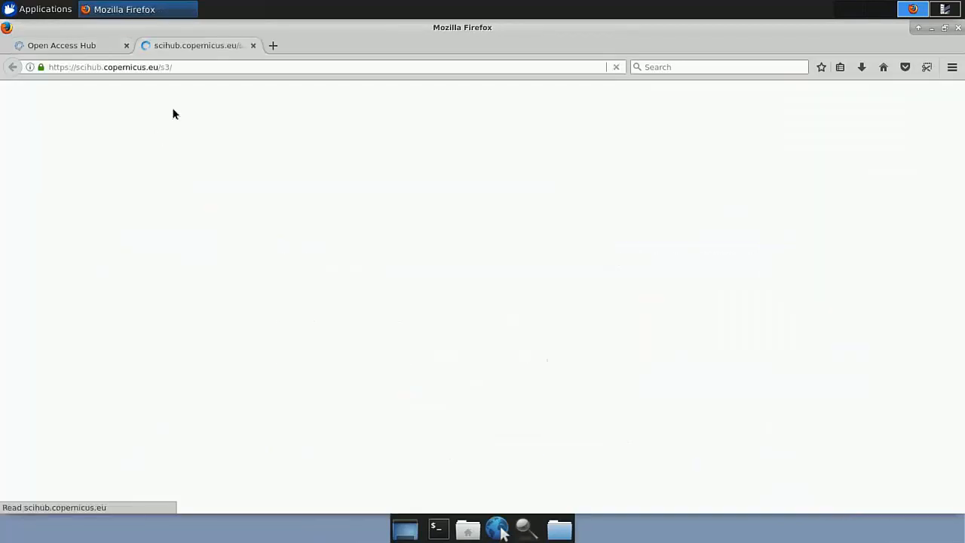
{"action": "left_click", "coordinate": [127, 46]}
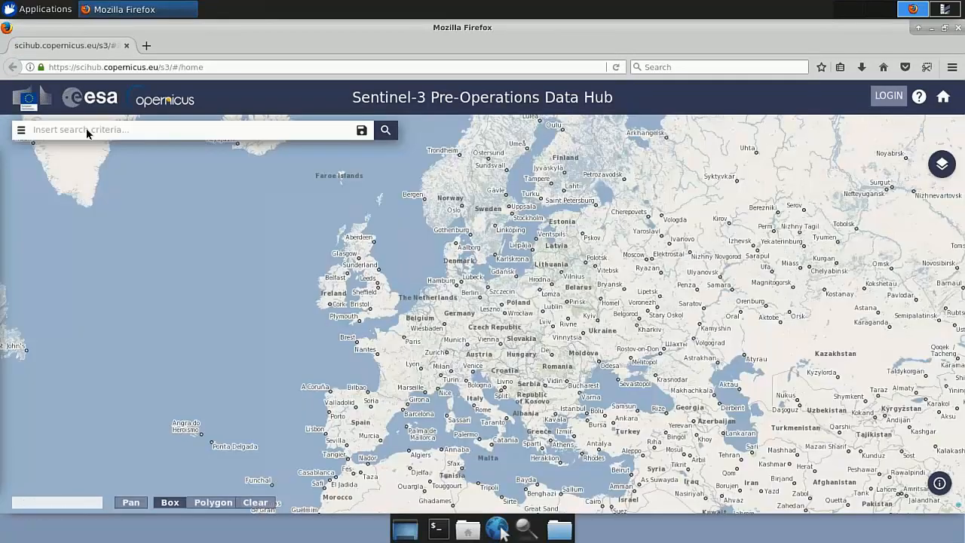
Step: Log in to the Sentinel-3 Pre-Operations Data Hub with the account username and password
{"action": "left_click", "coordinate": [882, 96]}
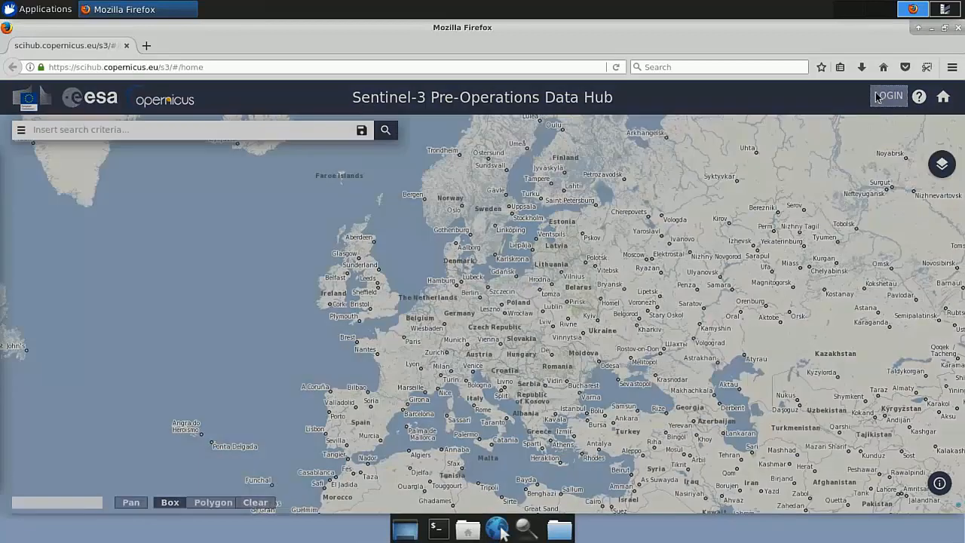
{"action": "type", "text": "pelirrojo"}
{"action": "key", "text": "Tab"}
{"action": "type", "text": "s3guest"}
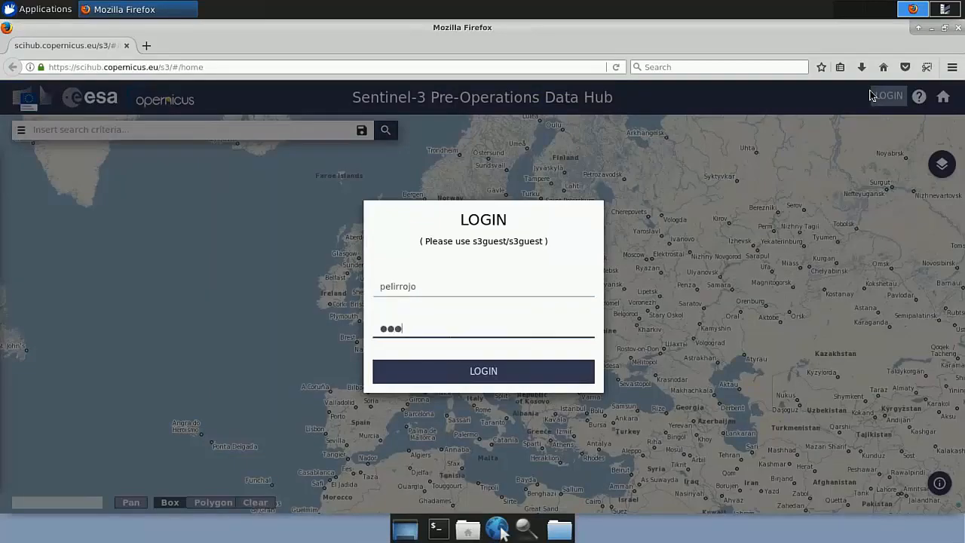
{"action": "type", "text": "•••"}
{"action": "key", "text": "Return"}
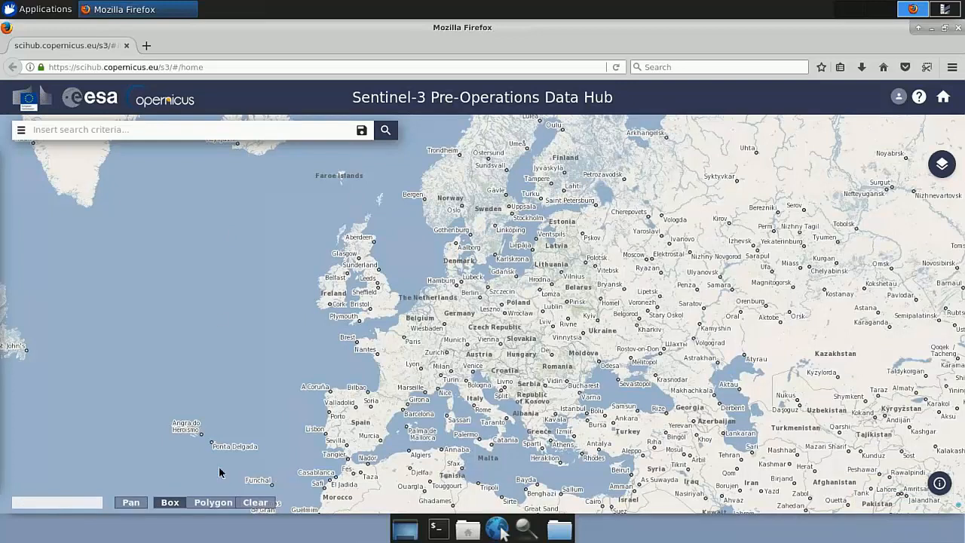
Step: Draw a rectangular search area on the map enclosing the whole island of Cyprus
{"action": "left_click_drag", "start_coordinate": [537, 416], "coordinate": [387, 347]}
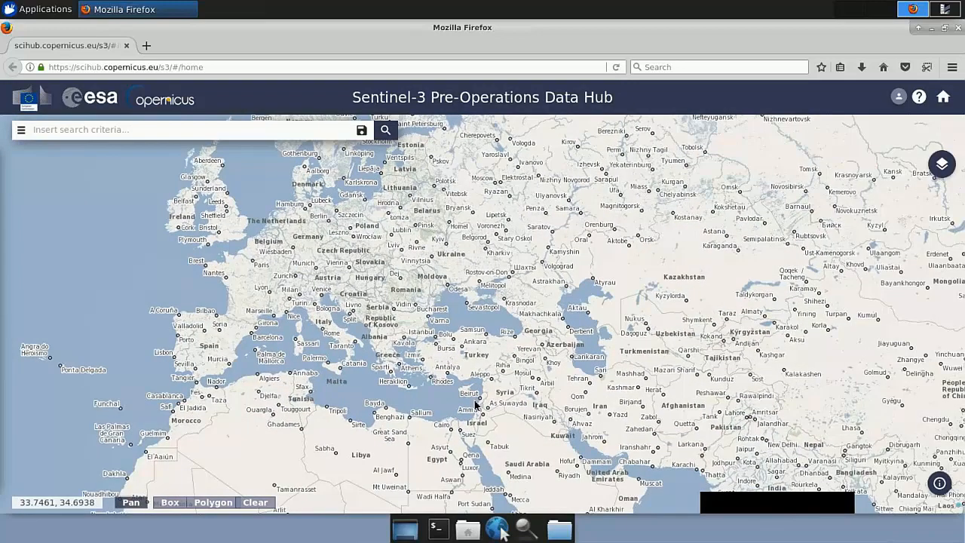
{"action": "scroll", "coordinate": [466, 388], "scroll_direction": "up", "scroll_amount": 3}
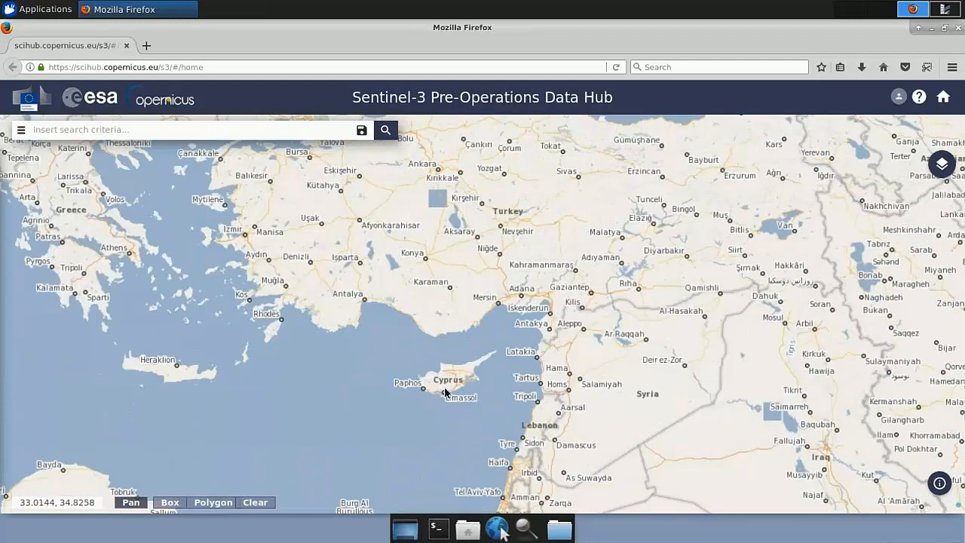
{"action": "scroll", "coordinate": [444, 392], "scroll_direction": "up", "scroll_amount": 2}
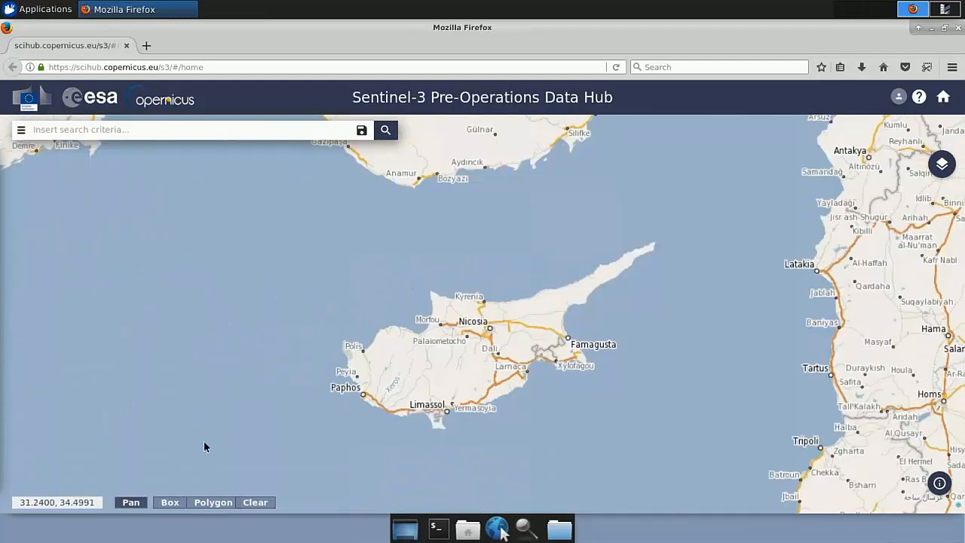
{"action": "left_click", "coordinate": [170, 503]}
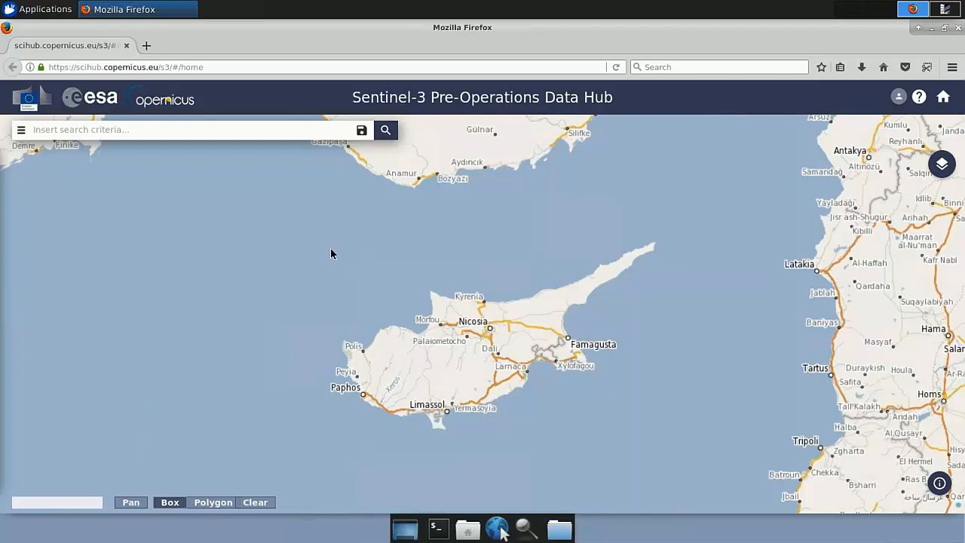
{"action": "left_click_drag", "start_coordinate": [296, 200], "coordinate": [681, 462]}
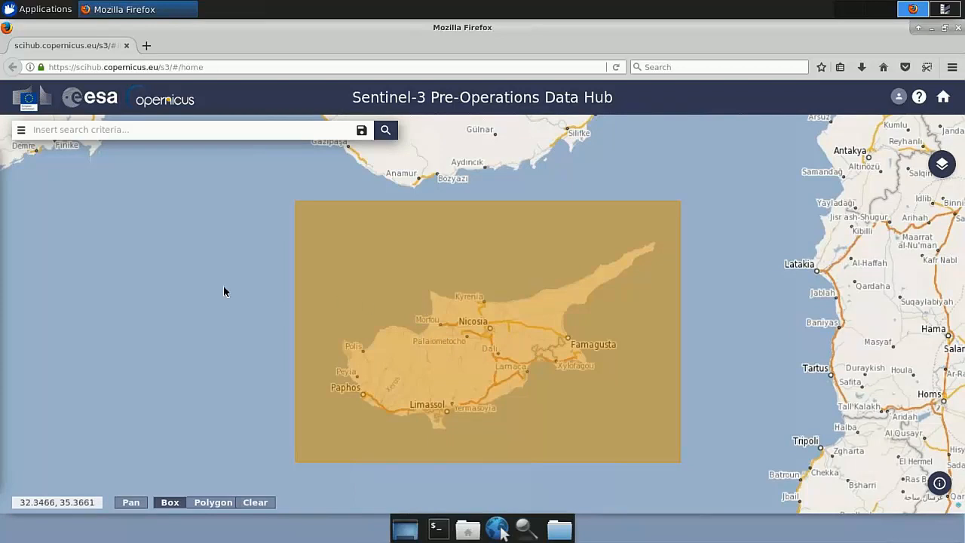
Step: Set the start of the sensing period to 2017/05/01 in the advanced search criteria
{"action": "left_click", "coordinate": [22, 131]}
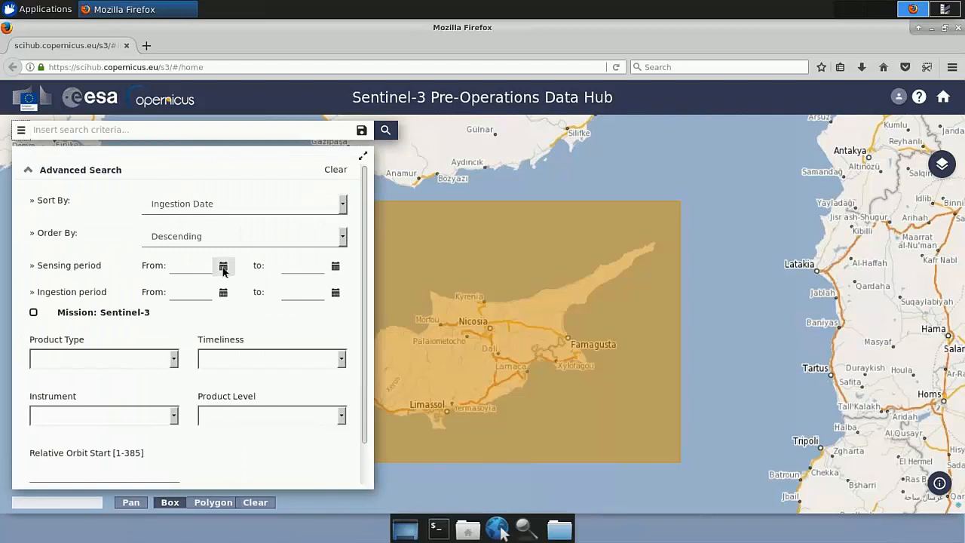
{"action": "left_click", "coordinate": [223, 268]}
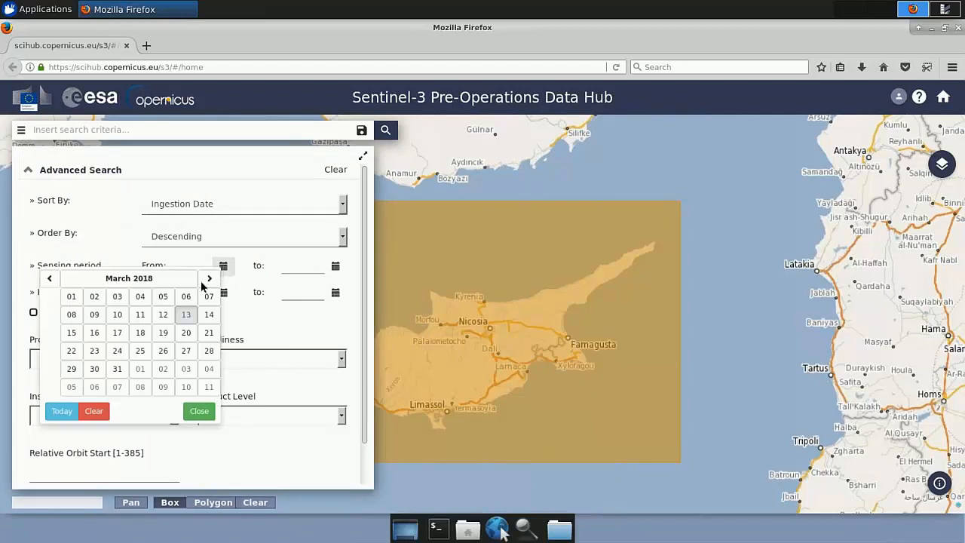
{"action": "left_click", "coordinate": [160, 282]}
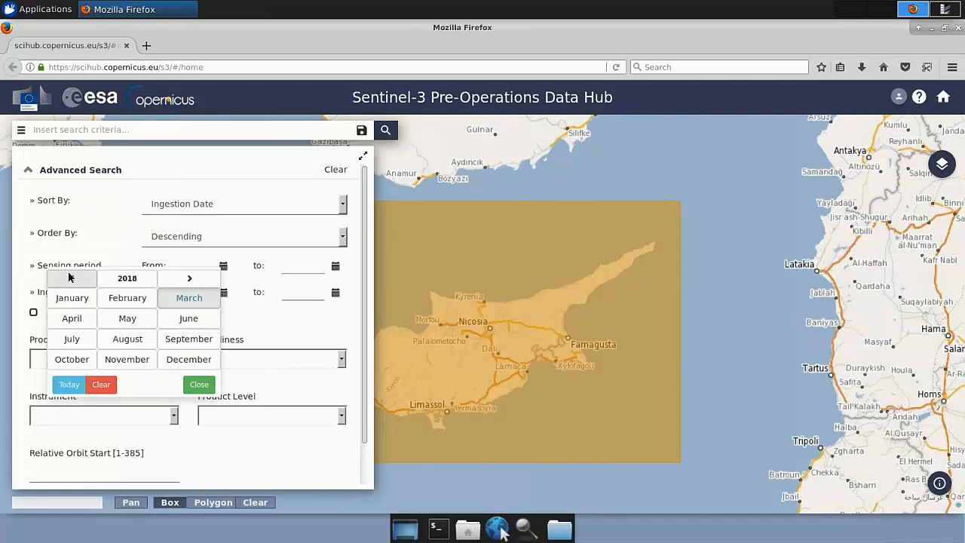
{"action": "left_click", "coordinate": [69, 277]}
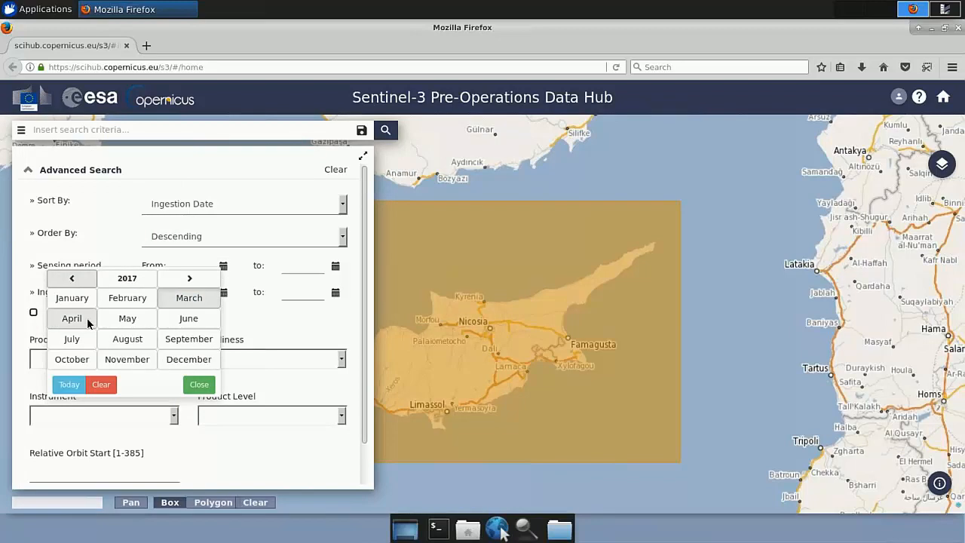
{"action": "left_click", "coordinate": [124, 319]}
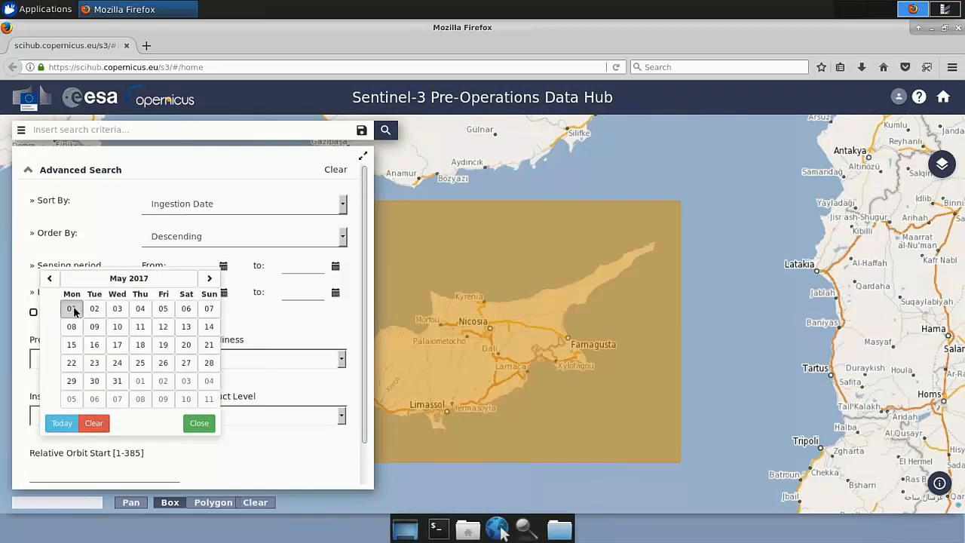
{"action": "left_click", "coordinate": [72, 308]}
Step: Set the end of the sensing period to 2017/07/31 in the advanced search criteria
{"action": "left_click", "coordinate": [335, 265]}
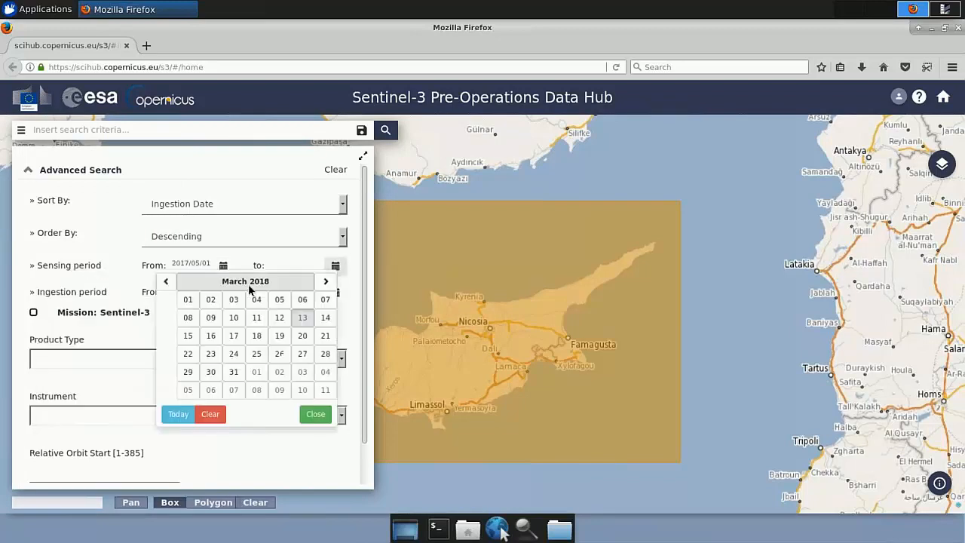
{"action": "left_click", "coordinate": [233, 282]}
{"action": "left_click", "coordinate": [188, 281]}
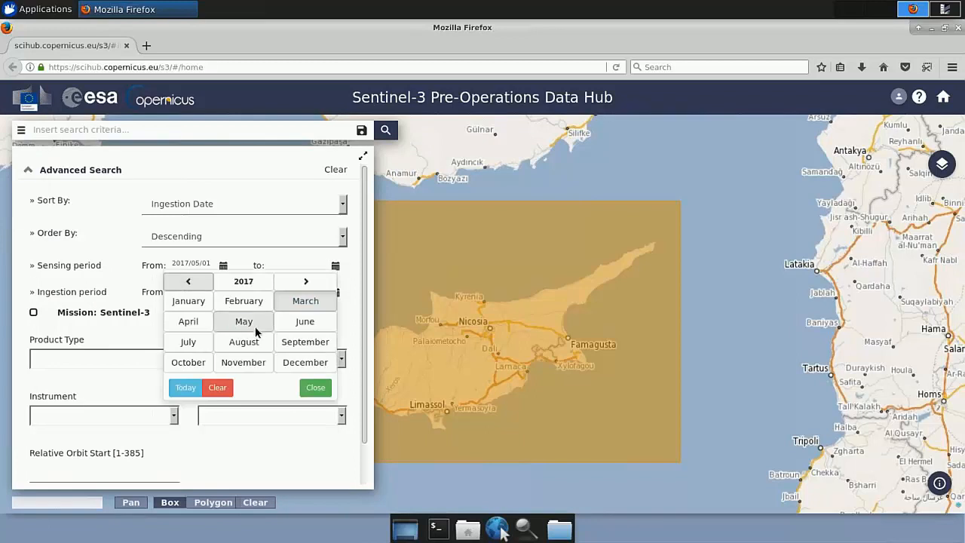
{"action": "left_click", "coordinate": [197, 344]}
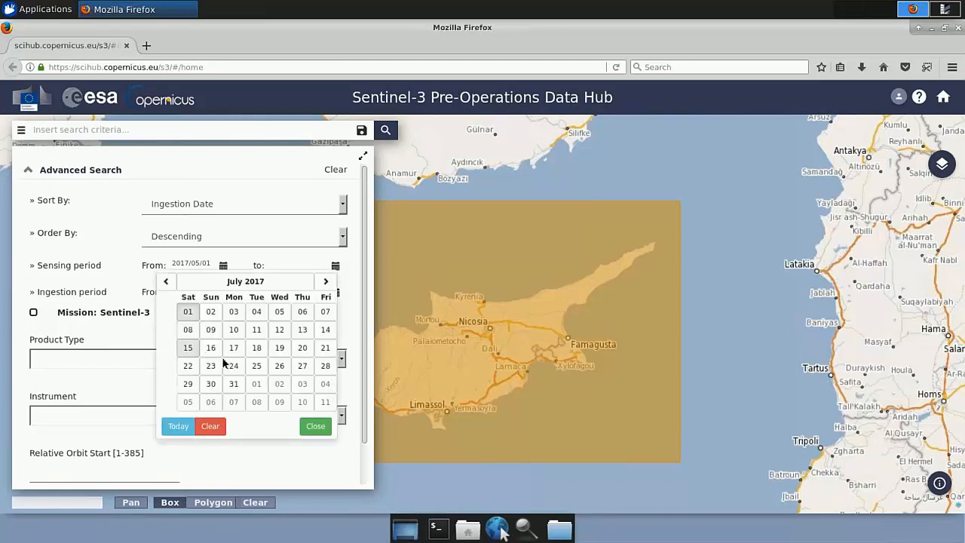
{"action": "left_click", "coordinate": [233, 384]}
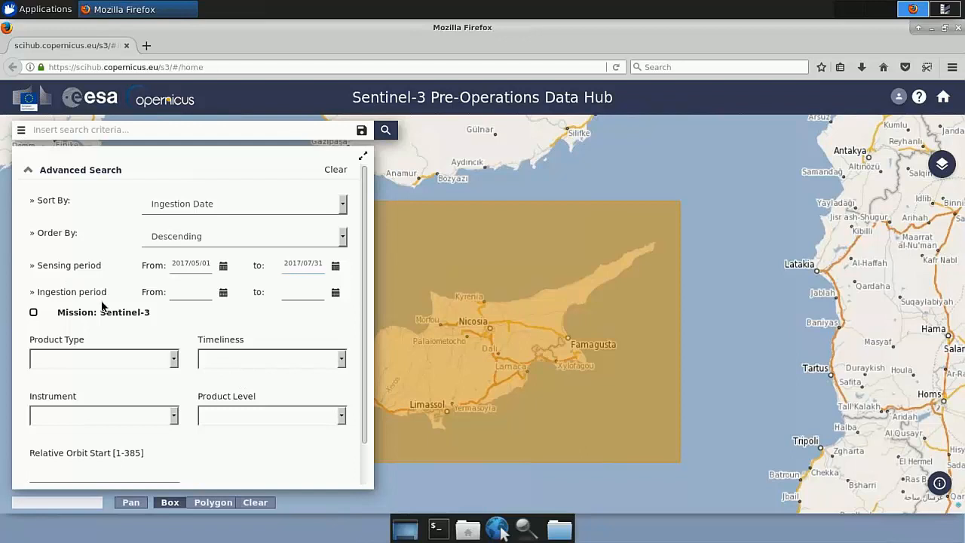
Step: Restrict the search to the Sentinel-3 mission, instrument OLCI, product level L1 and product type OL_1_EFR___, and run it
{"action": "left_click", "coordinate": [34, 314]}
{"action": "left_click", "coordinate": [176, 416]}
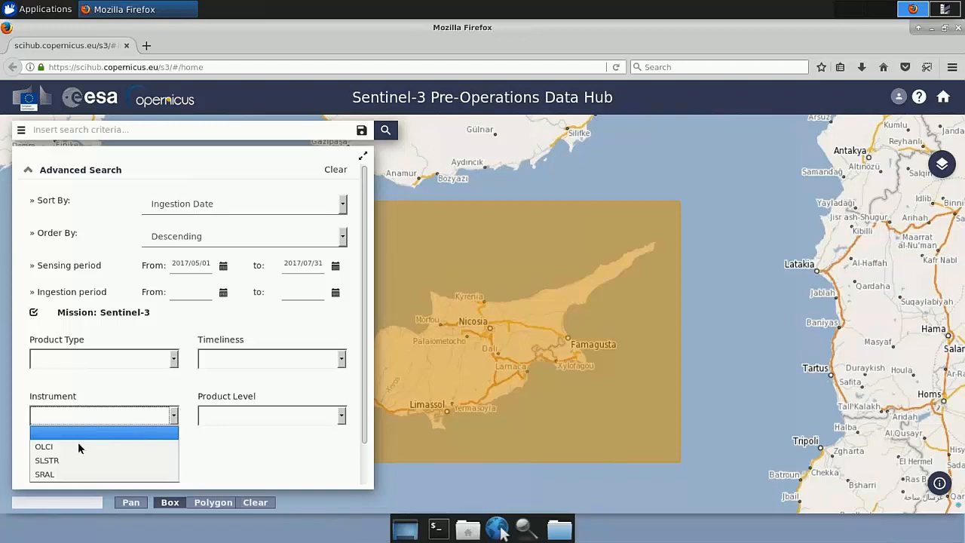
{"action": "left_click", "coordinate": [72, 447]}
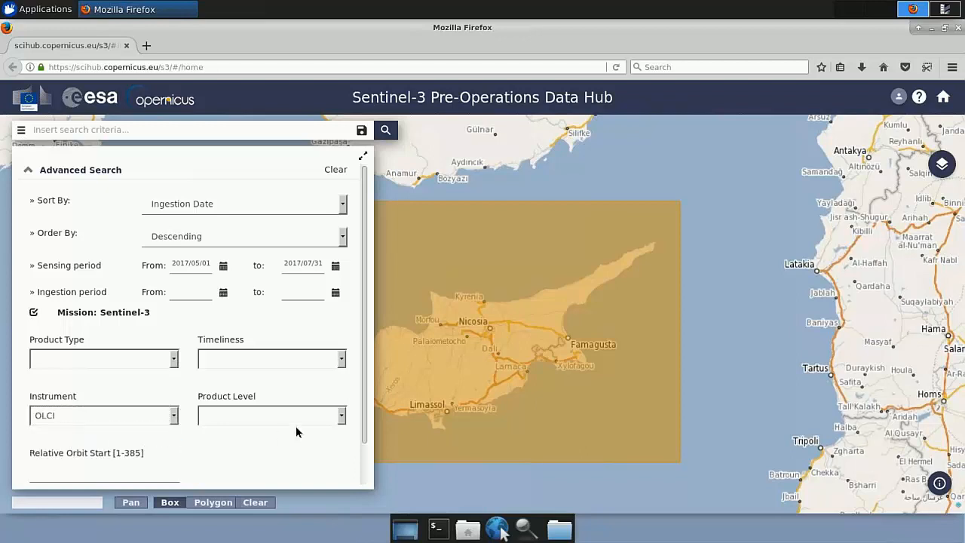
{"action": "left_click", "coordinate": [339, 423]}
{"action": "left_click", "coordinate": [219, 449]}
{"action": "left_click", "coordinate": [175, 363]}
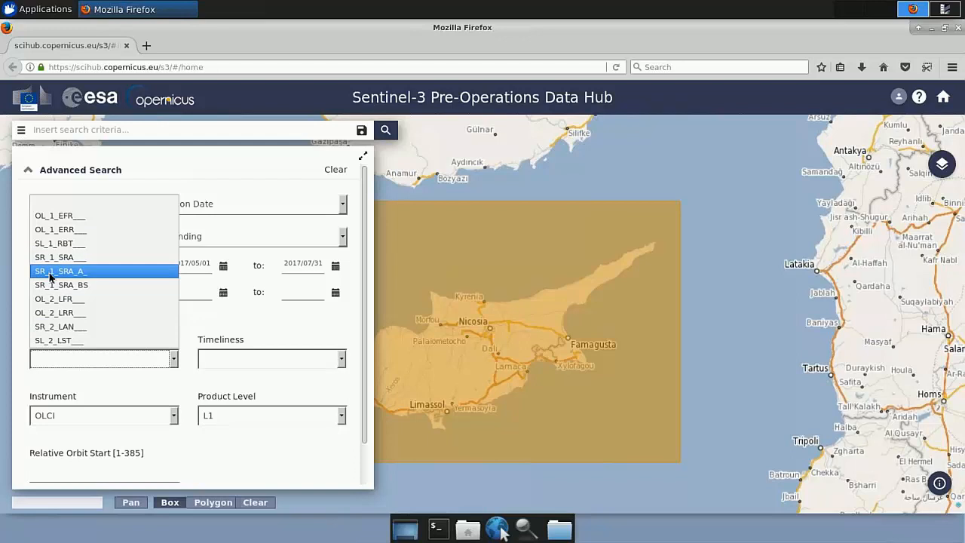
{"action": "left_click", "coordinate": [68, 218]}
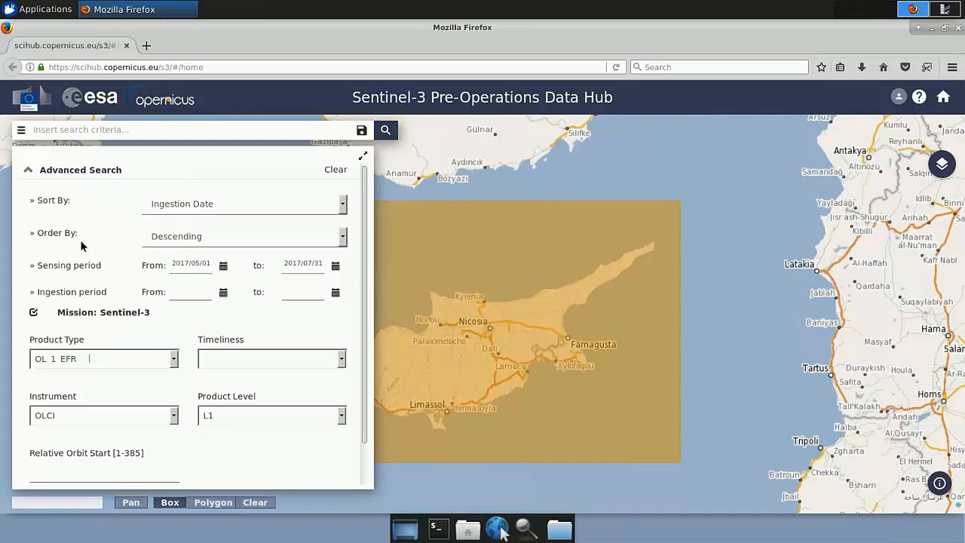
{"action": "left_click", "coordinate": [385, 132]}
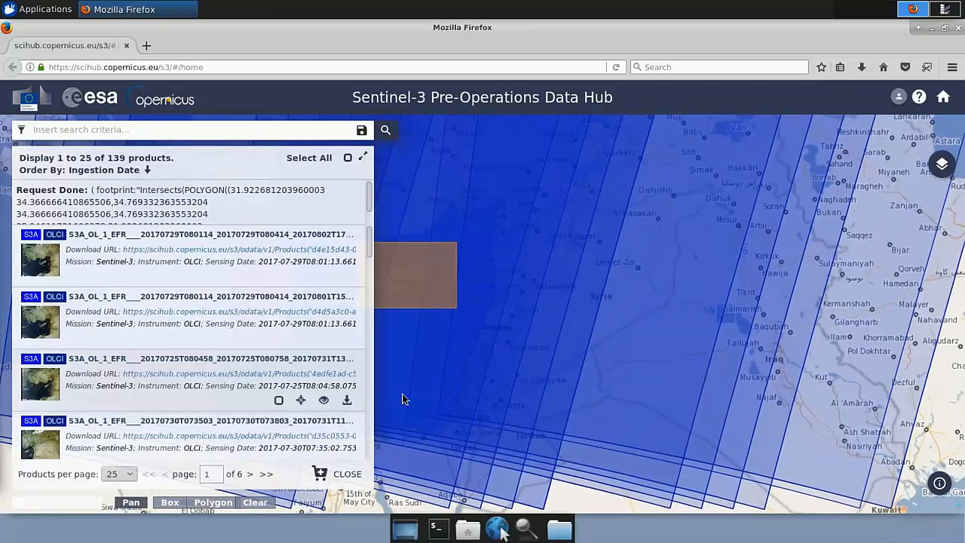
Step: Examine the footprints of the found products around the Cyprus search area on the map
{"action": "scroll", "coordinate": [459, 380], "scroll_direction": "down", "scroll_amount": 2}
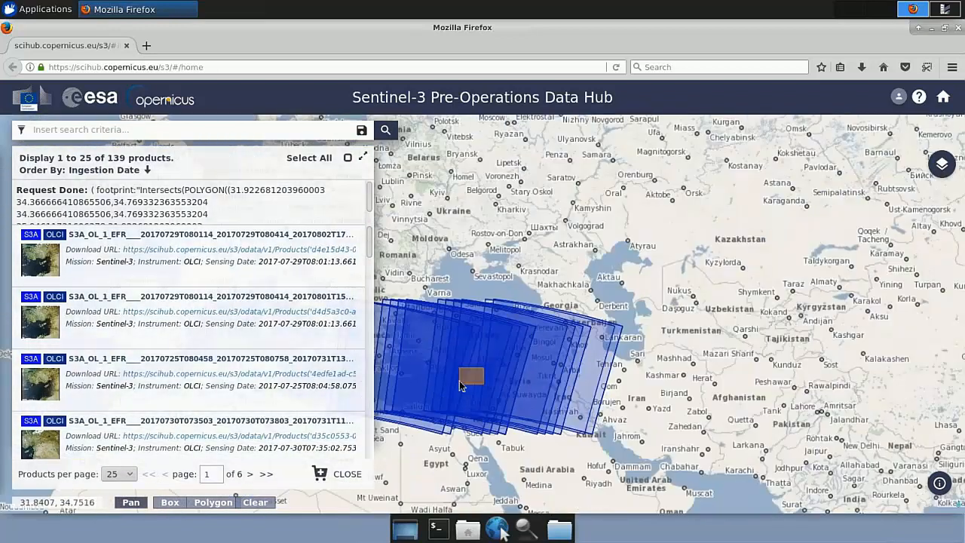
{"action": "scroll", "coordinate": [461, 383], "scroll_direction": "up", "scroll_amount": 2}
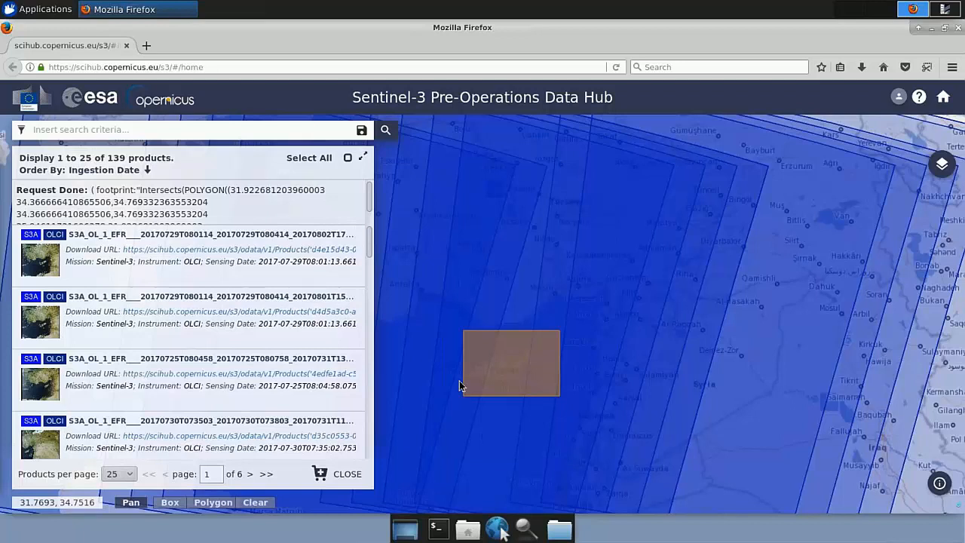
{"action": "scroll", "coordinate": [460, 383], "scroll_direction": "down", "scroll_amount": 1}
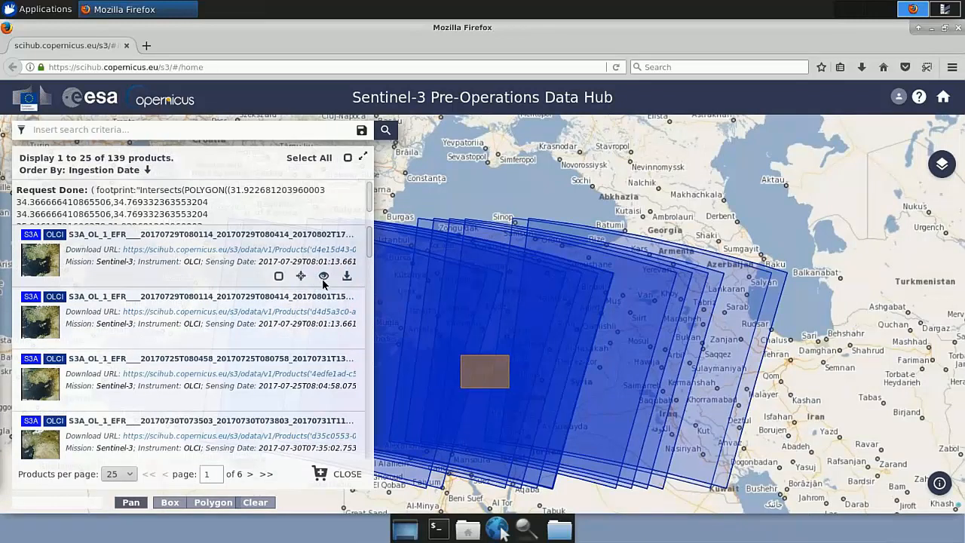
Step: View the details of the first listed product, reviewing its footprint, quicklook and summary attributes
{"action": "left_click", "coordinate": [324, 277]}
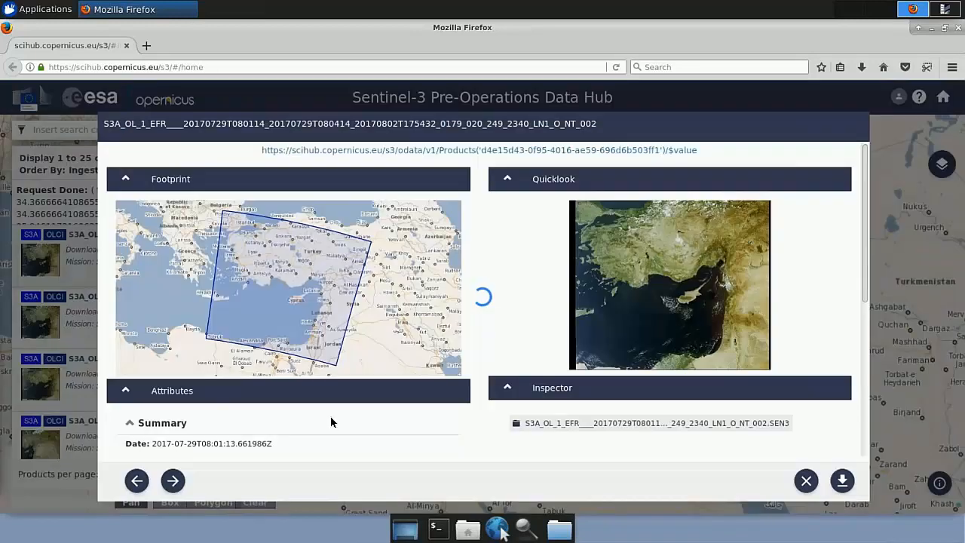
{"action": "scroll", "coordinate": [330, 415], "scroll_direction": "down", "scroll_amount": 3}
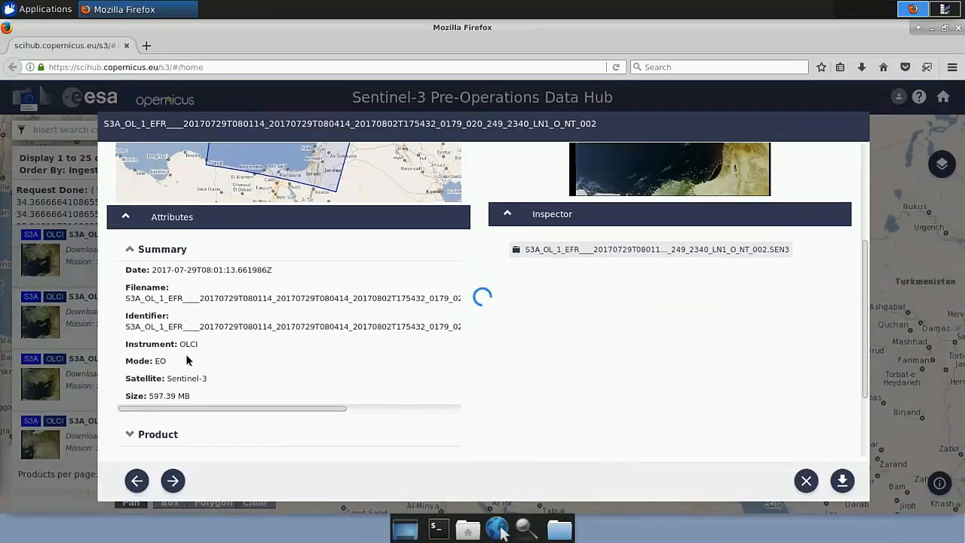
{"action": "scroll", "coordinate": [120, 381], "scroll_direction": "down", "scroll_amount": 2}
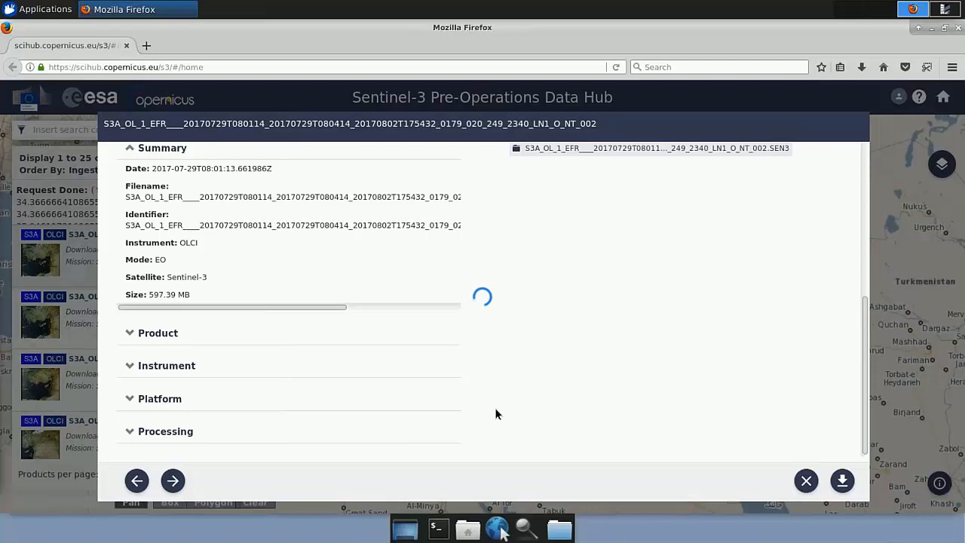
{"action": "scroll", "coordinate": [495, 411], "scroll_direction": "up", "scroll_amount": 1}
{"action": "scroll", "coordinate": [497, 414], "scroll_direction": "up", "scroll_amount": 4}
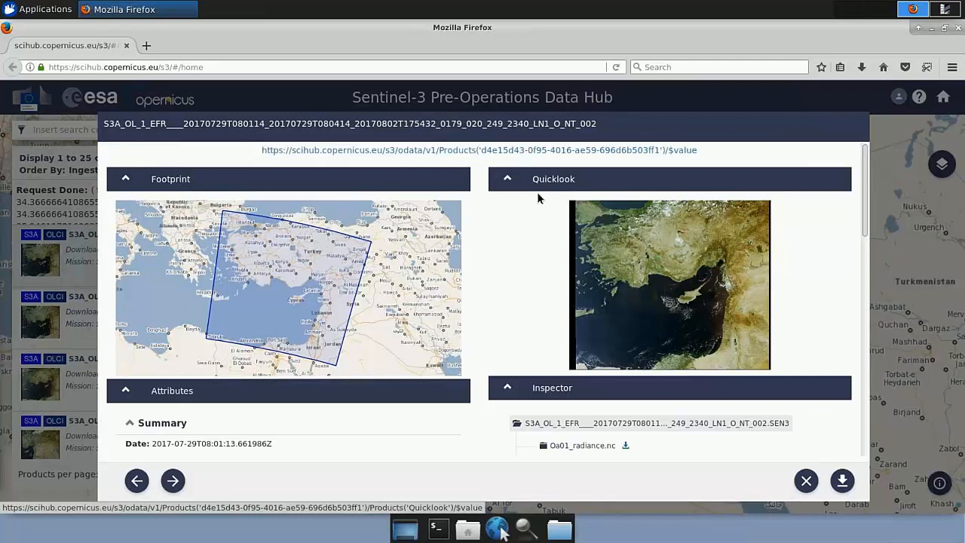
Step: Download the product's zip archive as a saved file, check the download's progress, and close the product details
{"action": "left_click", "coordinate": [842, 481]}
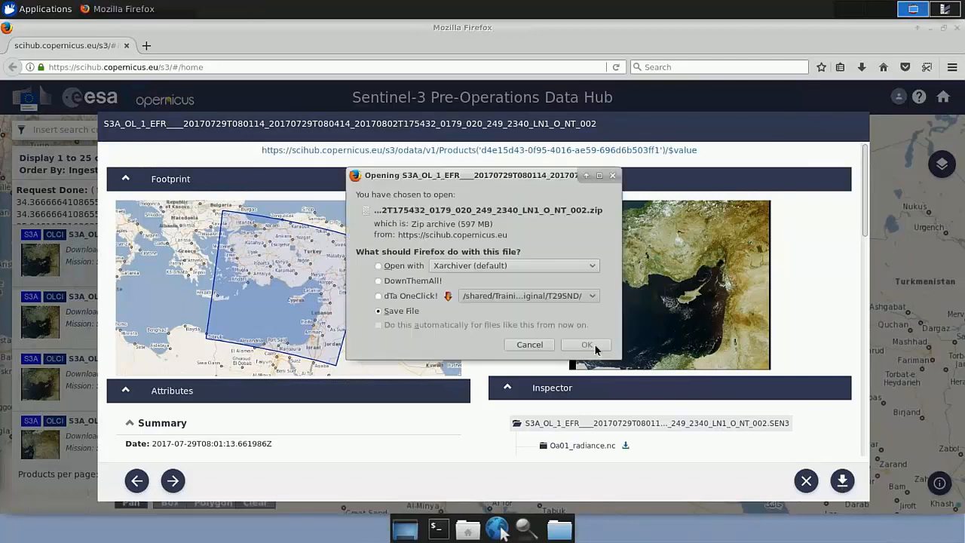
{"action": "left_click", "coordinate": [587, 345]}
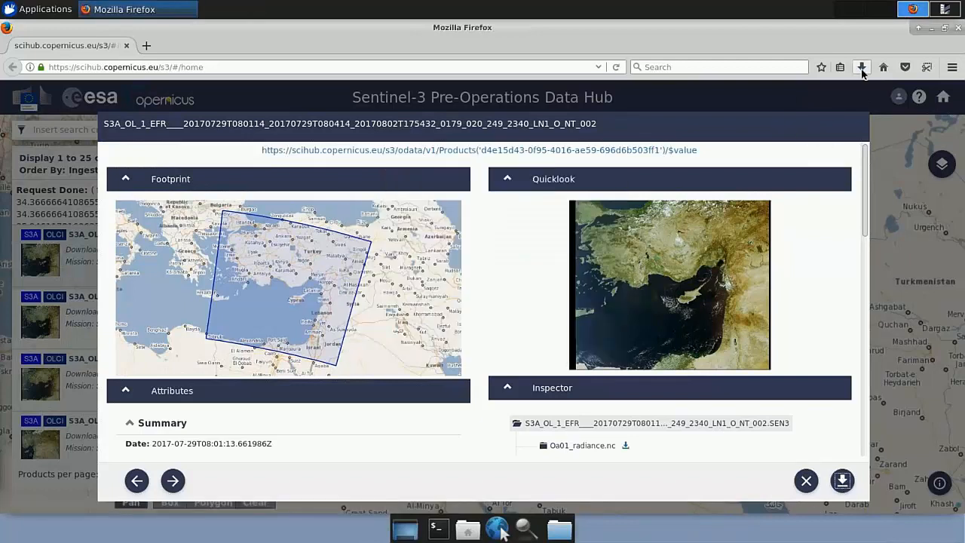
{"action": "left_click", "coordinate": [860, 68]}
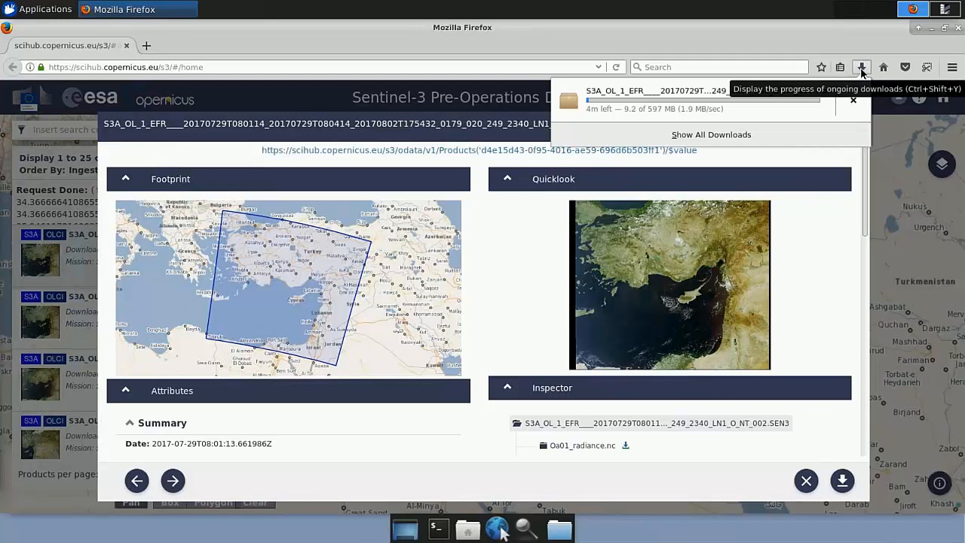
{"action": "left_click", "coordinate": [861, 69]}
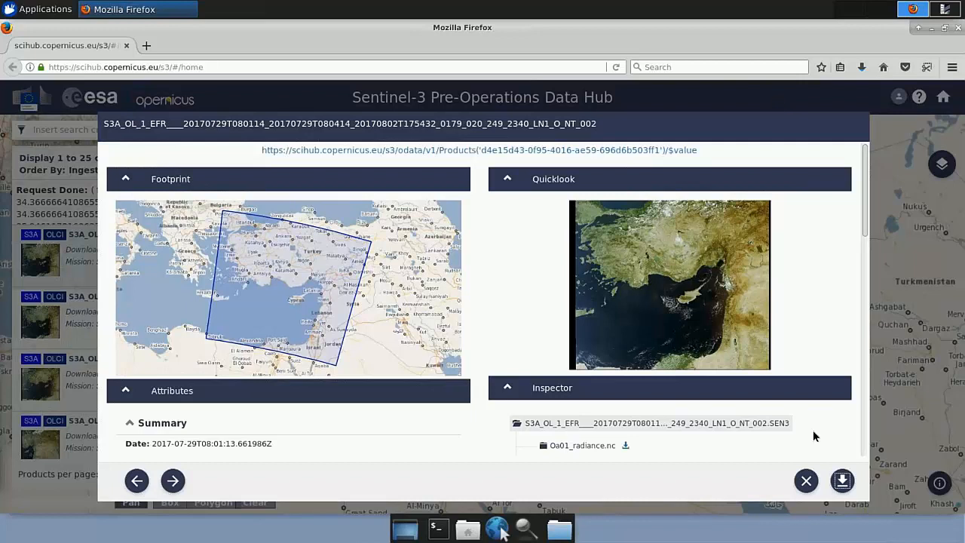
{"action": "left_click", "coordinate": [806, 481]}
Step: Switch to the PowerPoint slide show and review the Sentinel-3 data calendars for May, June and July 2017
{"action": "key", "text": "super+Tab"}
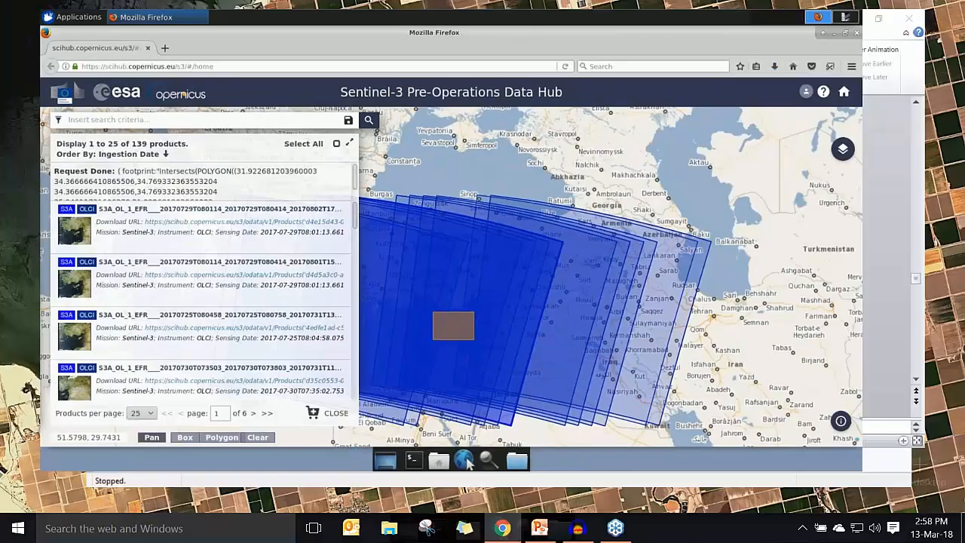
{"action": "left_click", "coordinate": [622, 128]}
{"action": "left_click", "coordinate": [810, 504]}
{"action": "key", "text": "Right"}
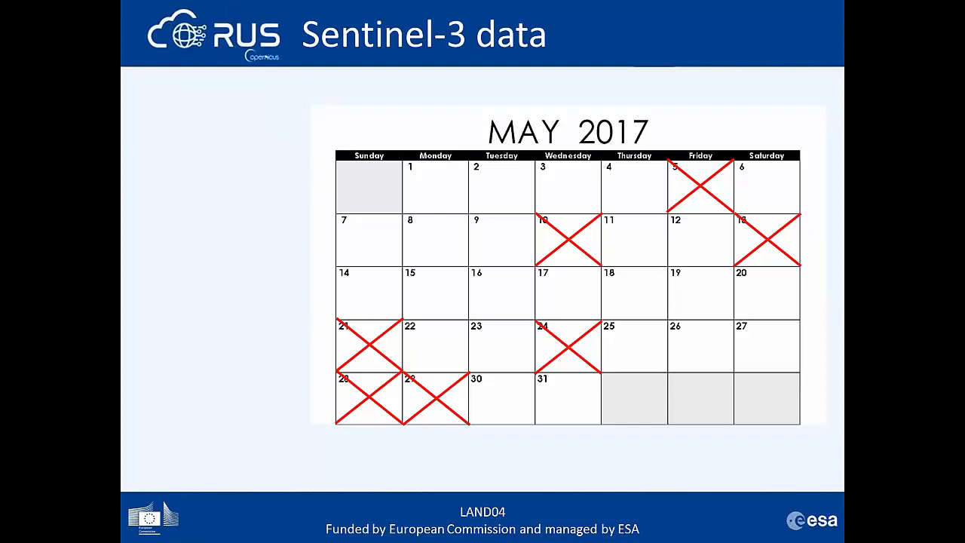
{"action": "key", "text": "Right"}
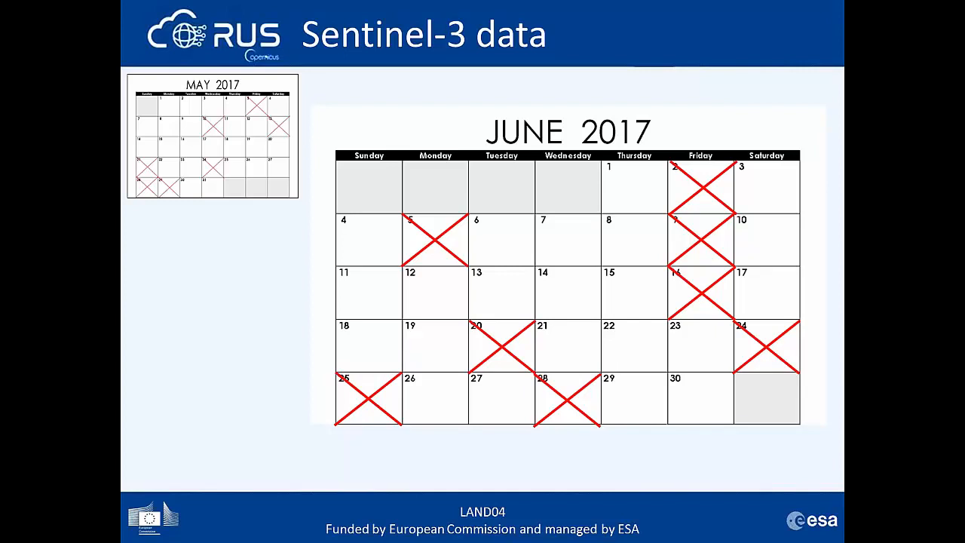
{"action": "key", "text": "Right"}
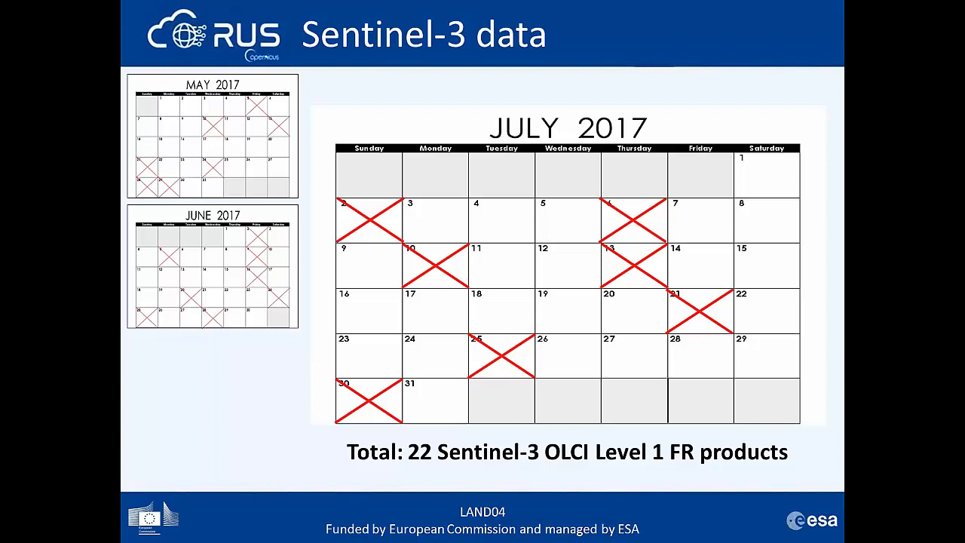
Step: Switch back to the virtual machine in Chrome and launch SNAP Desktop from an empty workspace
{"action": "key", "text": "super+Tab"}
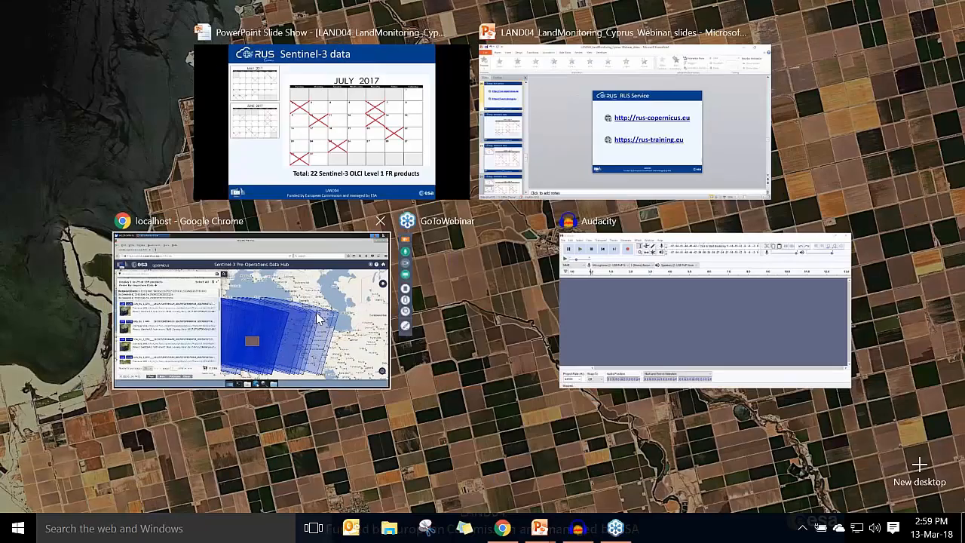
{"action": "left_click", "coordinate": [346, 226]}
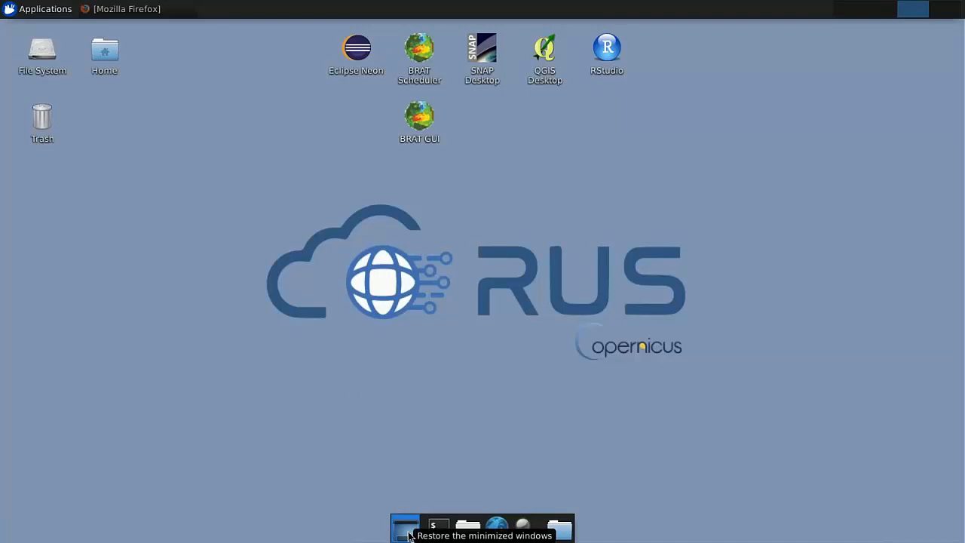
{"action": "left_click", "coordinate": [887, 14]}
{"action": "left_click", "coordinate": [909, 11]}
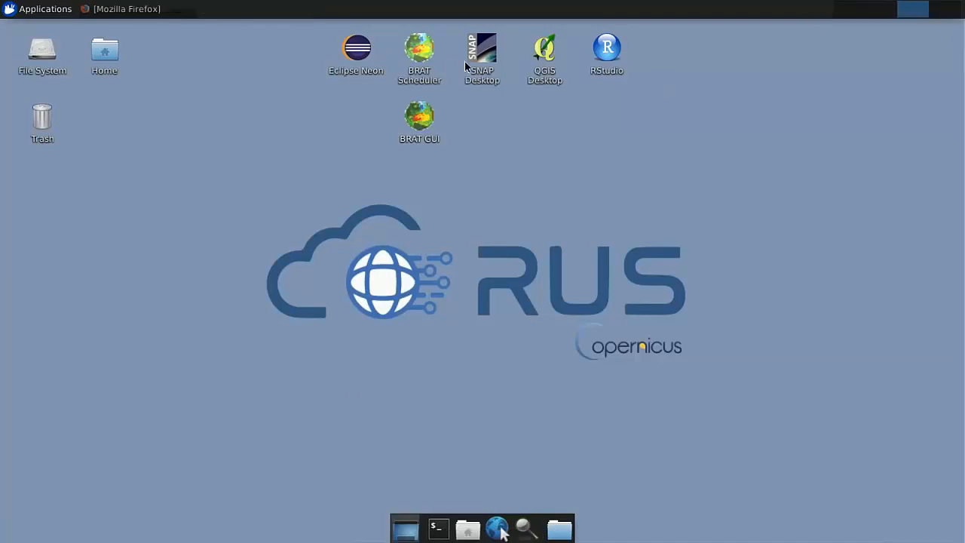
{"action": "double_click", "coordinate": [483, 59]}
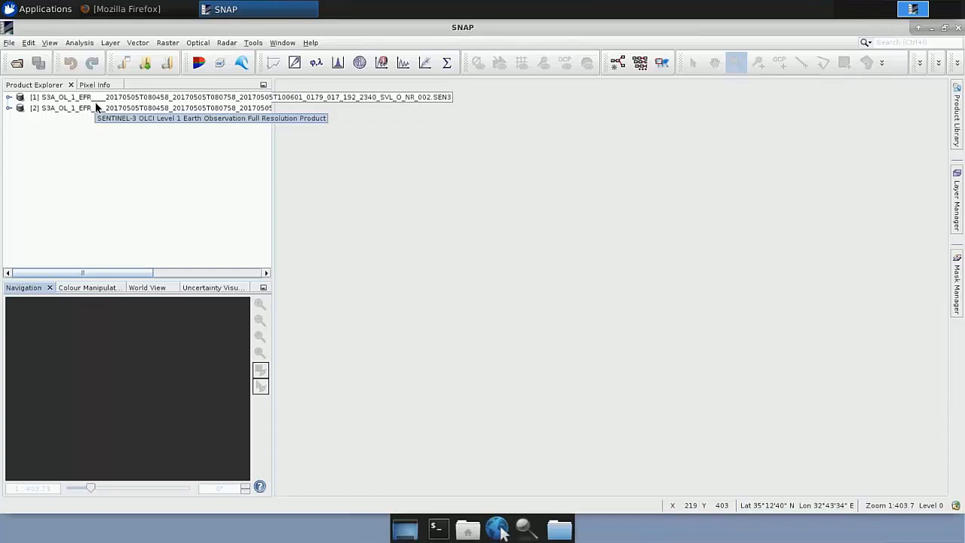
Step: Show the World View and examine the loaded products' footprint over the Eastern Mediterranean up close
{"action": "left_click", "coordinate": [82, 289]}
{"action": "left_click", "coordinate": [143, 288]}
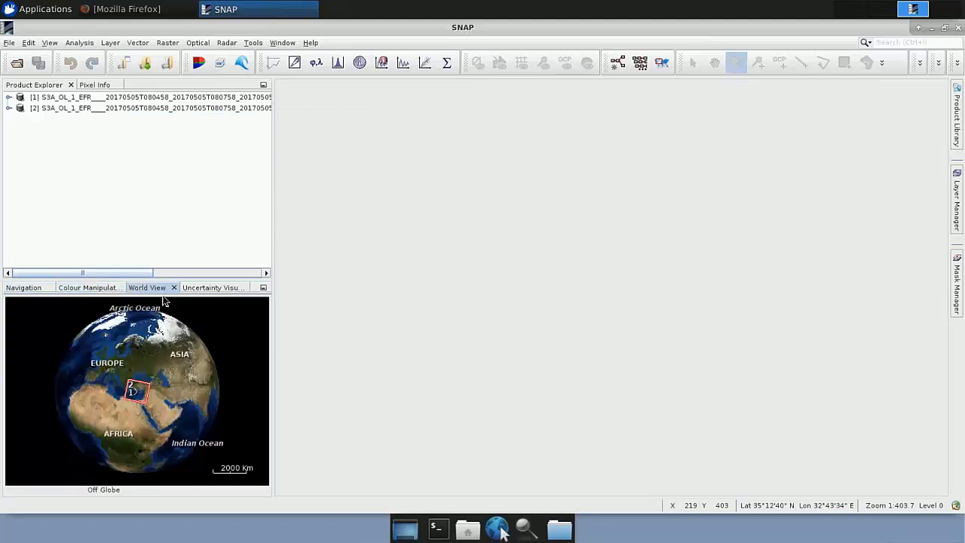
{"action": "scroll", "coordinate": [140, 400], "scroll_direction": "up", "scroll_amount": 5}
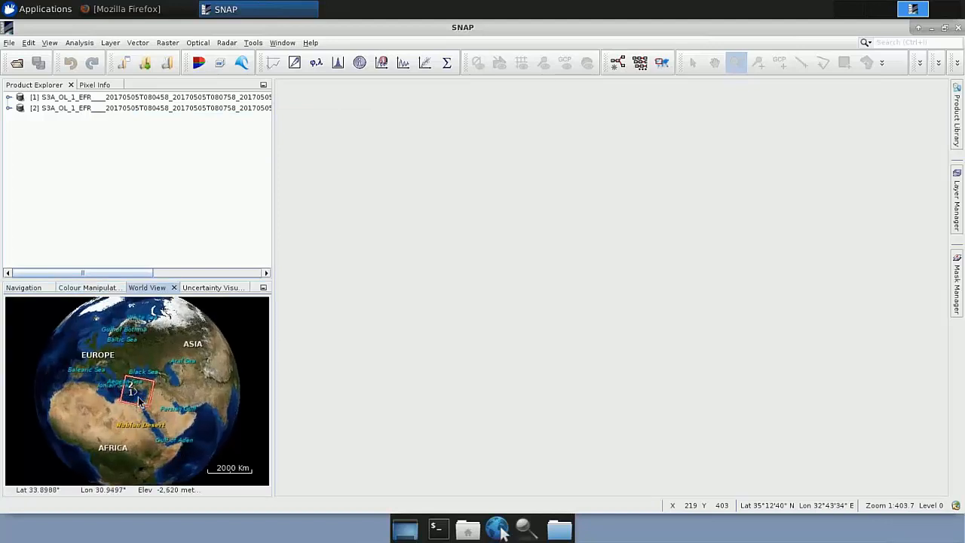
{"action": "scroll", "coordinate": [130, 387], "scroll_direction": "up", "scroll_amount": 5}
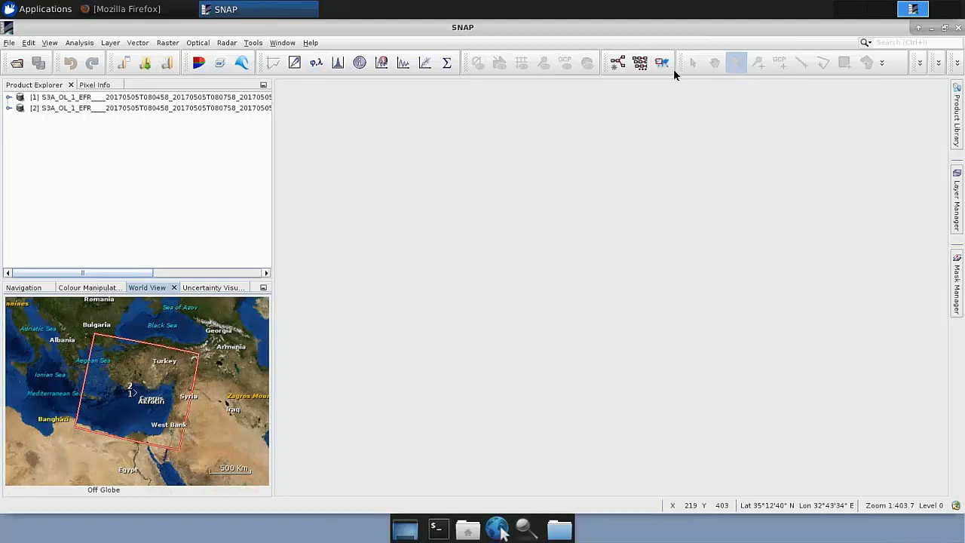
{"action": "left_click", "coordinate": [168, 43]}
{"action": "mouse_move", "coordinate": [198, 47]}
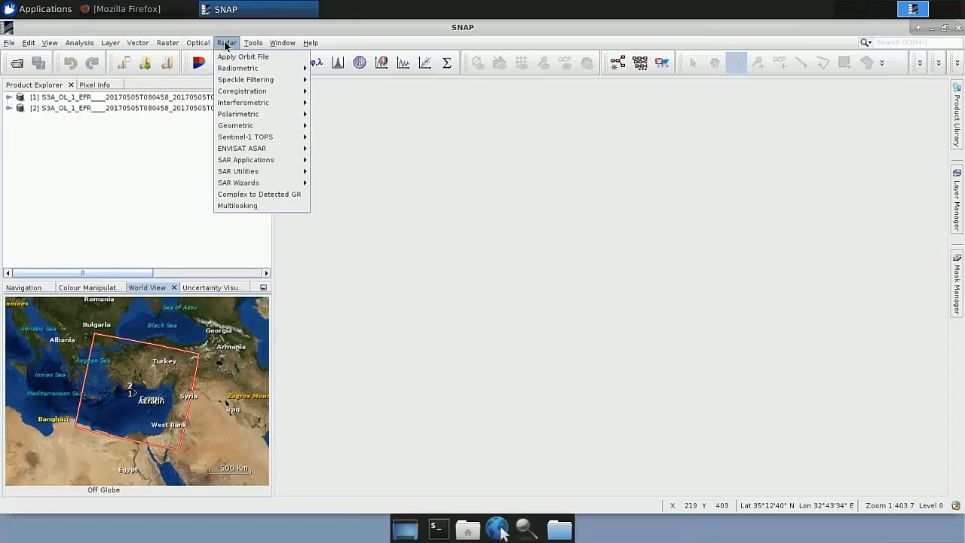
{"action": "left_click", "coordinate": [126, 156]}
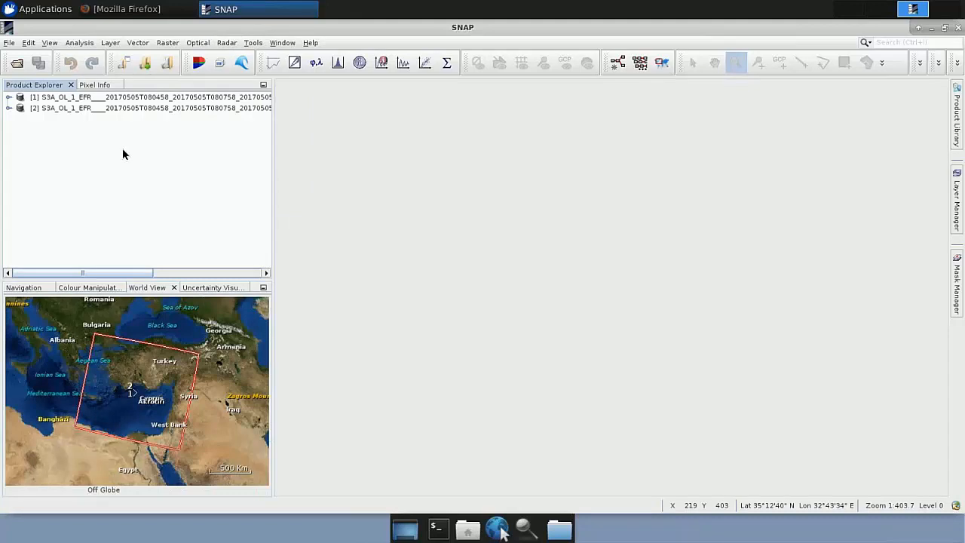
Step: Browse the products to open, locate xfdumanifest.xml of the 5 May 2017 product in the Original/May folder, and cancel without opening it
{"action": "left_click", "coordinate": [104, 99]}
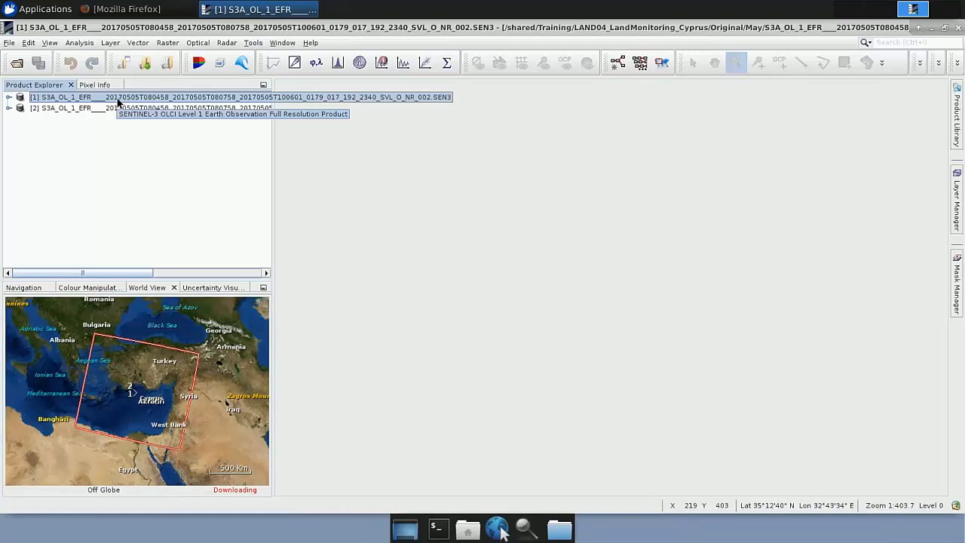
{"action": "left_click", "coordinate": [17, 65]}
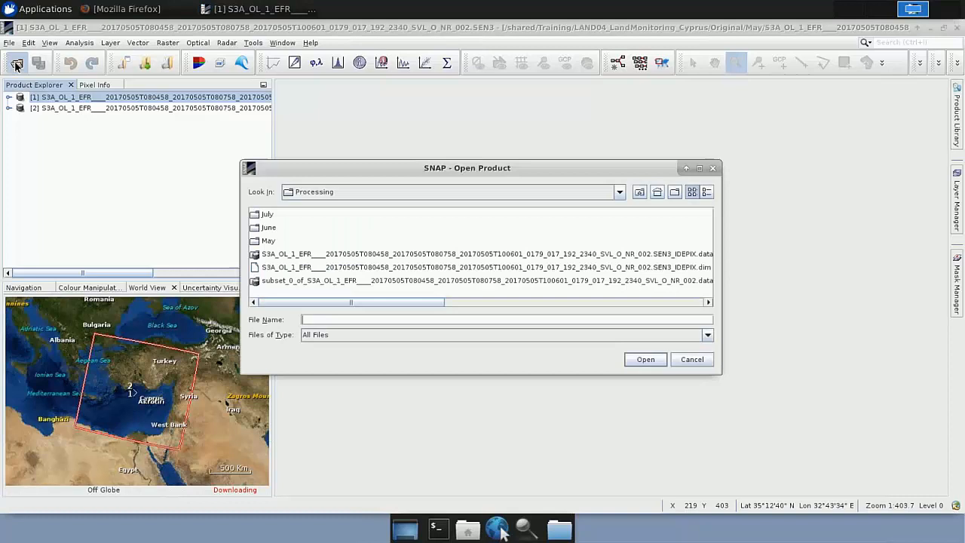
{"action": "left_click", "coordinate": [638, 193]}
{"action": "double_click", "coordinate": [273, 225]}
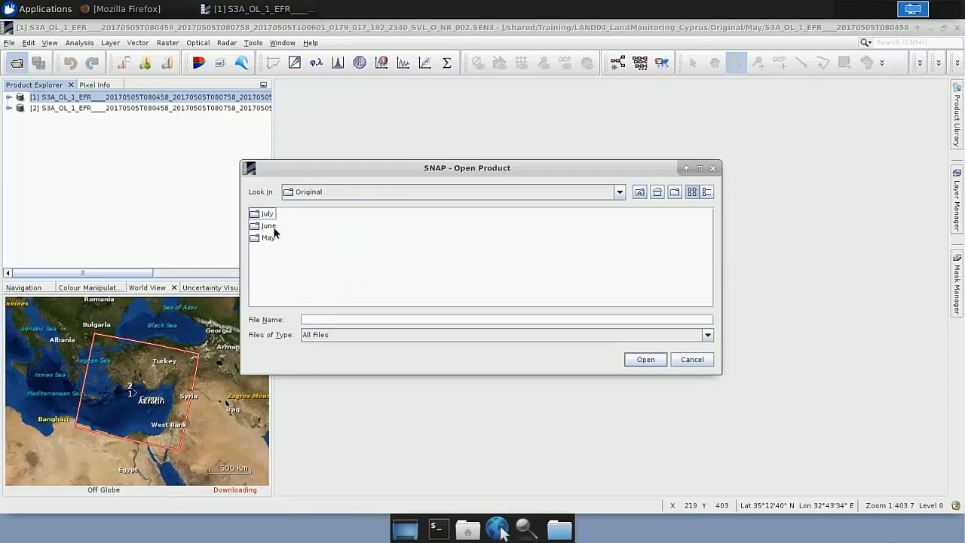
{"action": "left_click", "coordinate": [269, 238]}
{"action": "double_click", "coordinate": [271, 237]}
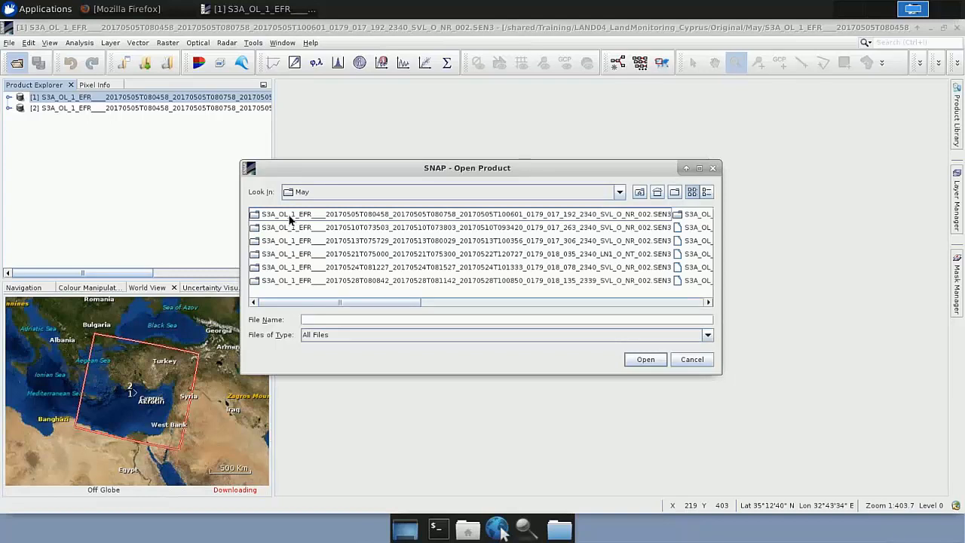
{"action": "double_click", "coordinate": [289, 217]}
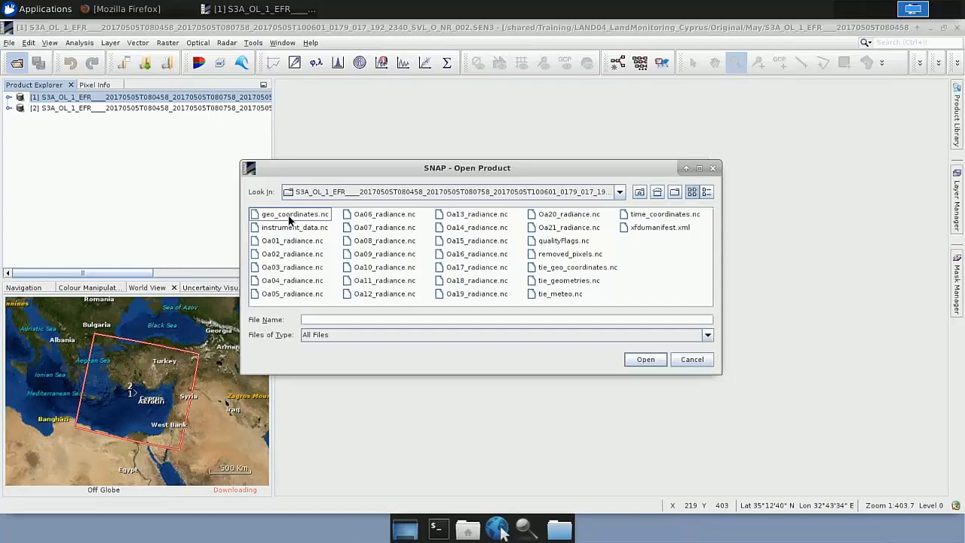
{"action": "left_click", "coordinate": [660, 229]}
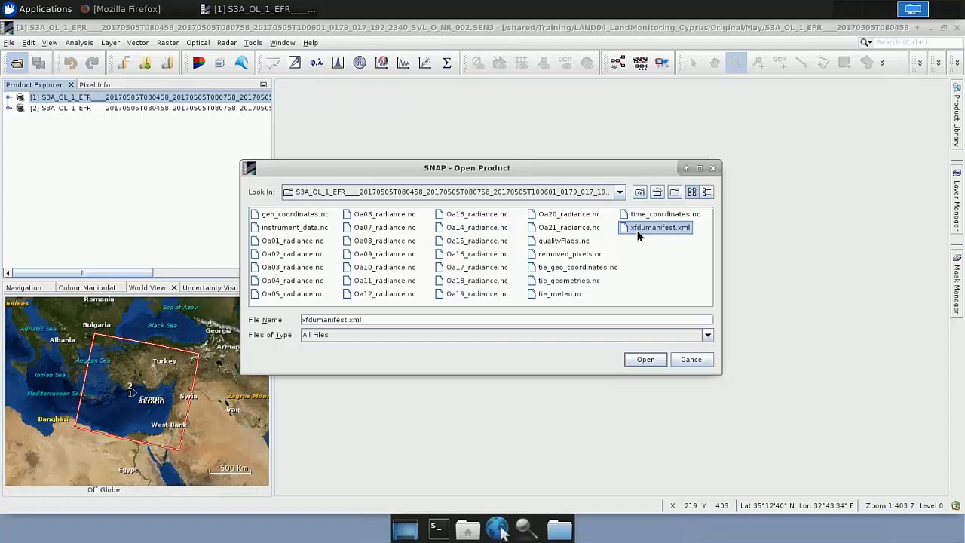
{"action": "left_click", "coordinate": [697, 362]}
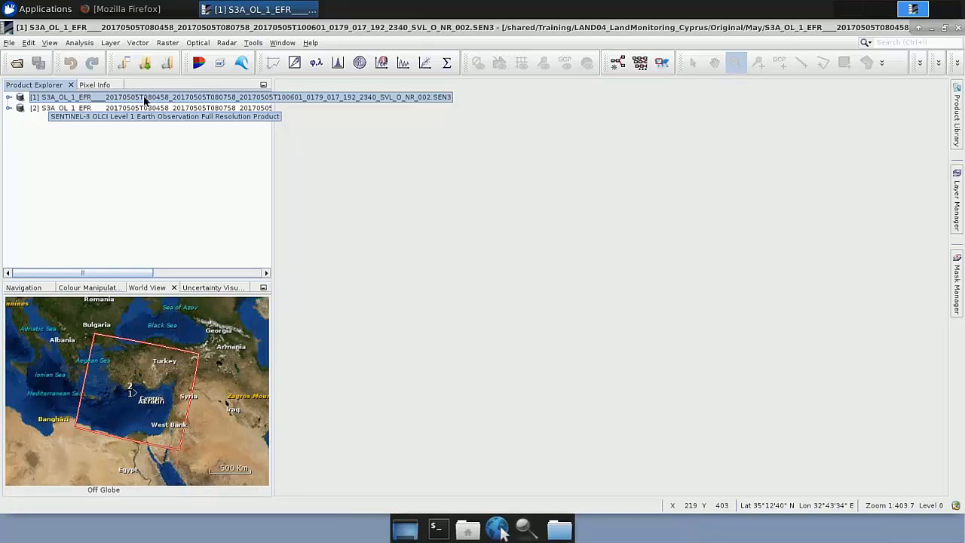
Step: Expand the first product's Bands folder and its Oa*_radiance group, and review the list of radiance bands
{"action": "left_click", "coordinate": [9, 98]}
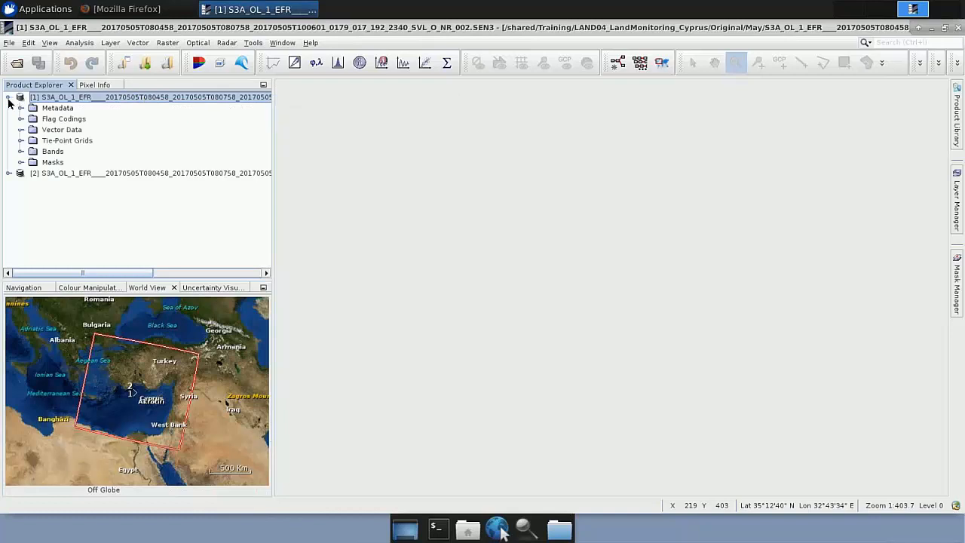
{"action": "left_click", "coordinate": [56, 110]}
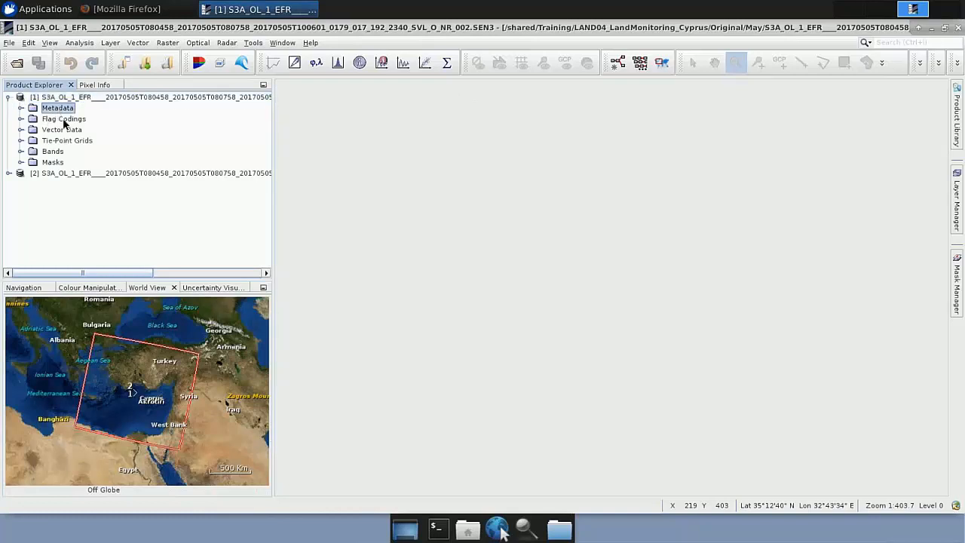
{"action": "left_click", "coordinate": [36, 153]}
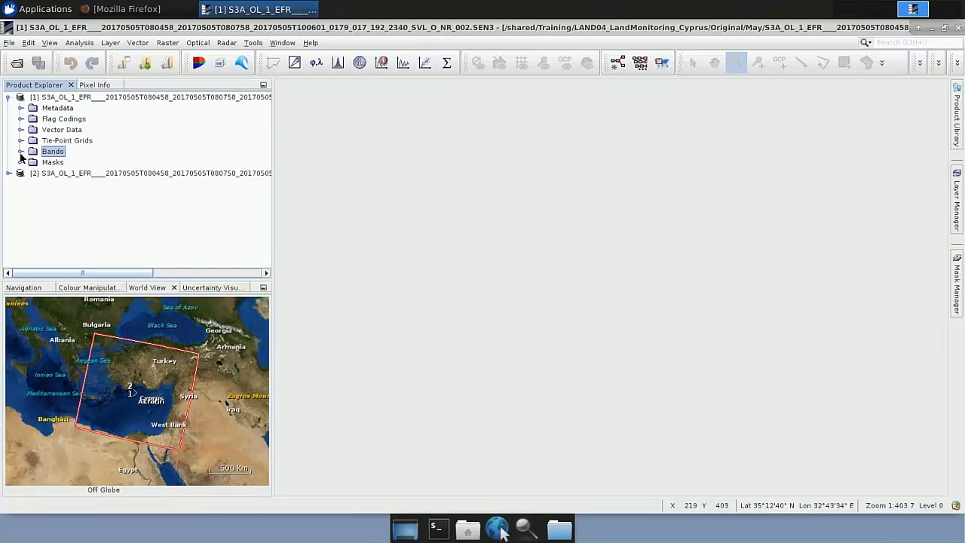
{"action": "left_click", "coordinate": [21, 152]}
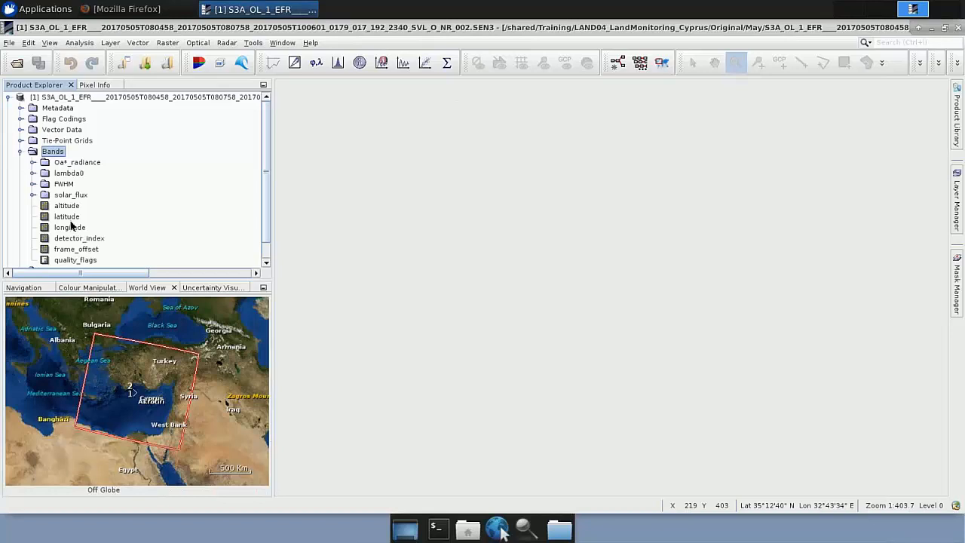
{"action": "left_click", "coordinate": [31, 165]}
{"action": "left_click", "coordinate": [32, 163]}
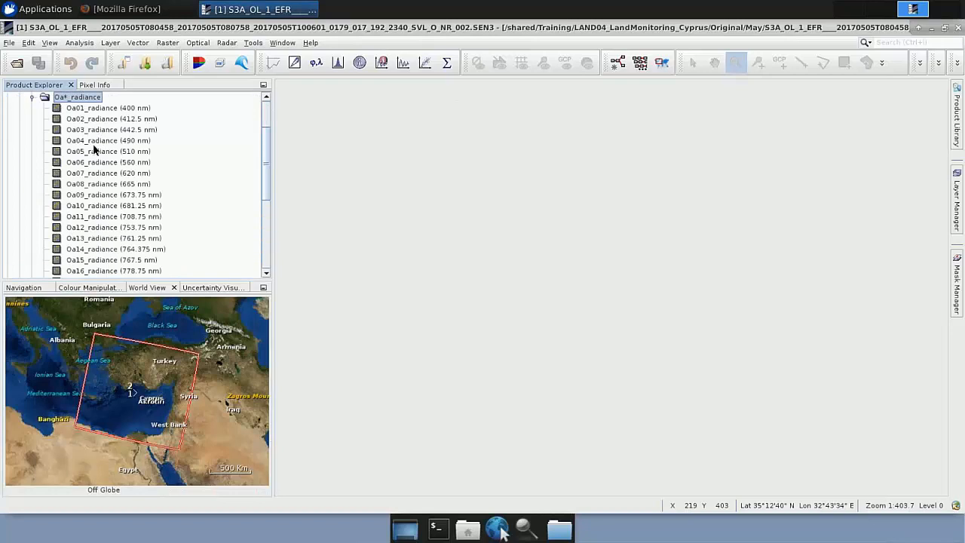
{"action": "scroll", "coordinate": [105, 181], "scroll_direction": "down", "scroll_amount": 2}
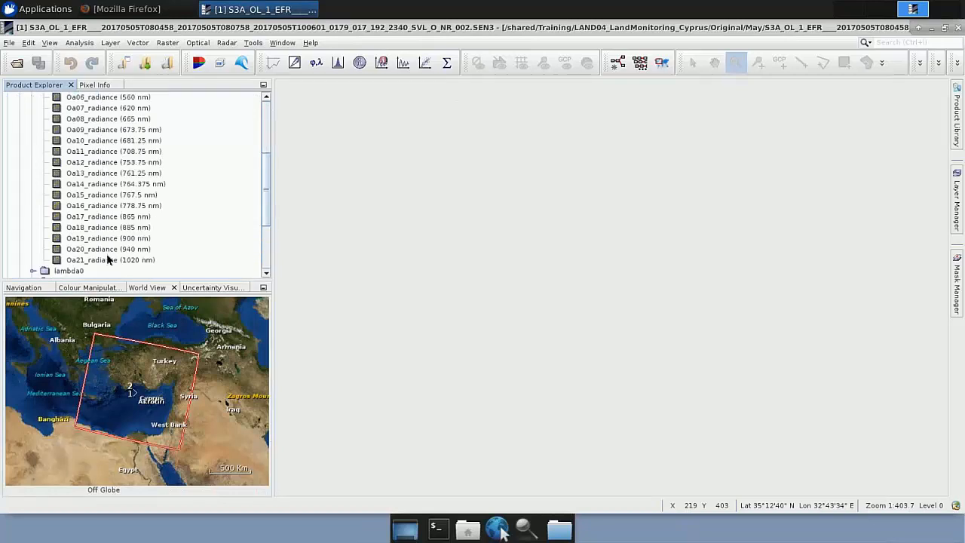
{"action": "scroll", "coordinate": [107, 259], "scroll_direction": "up", "scroll_amount": 2}
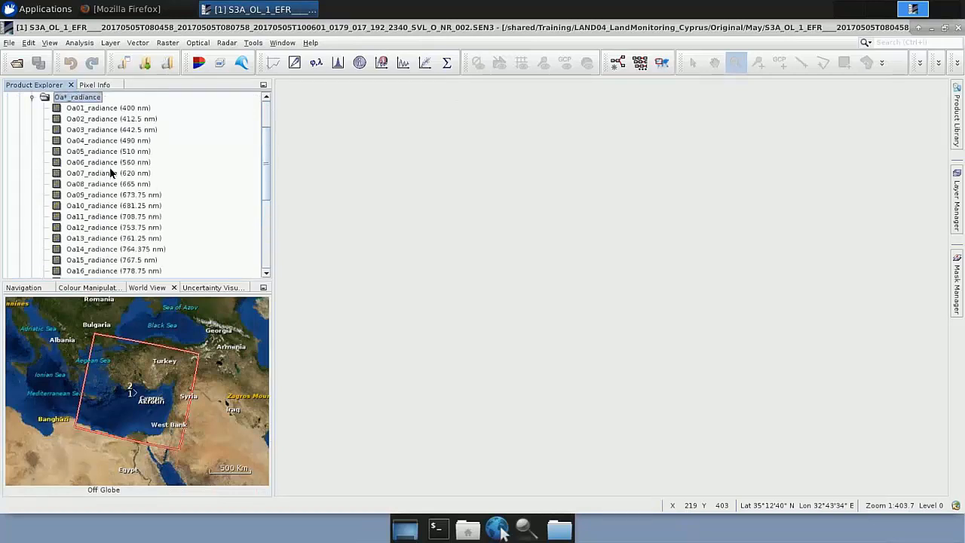
{"action": "scroll", "coordinate": [112, 176], "scroll_direction": "up", "scroll_amount": 2}
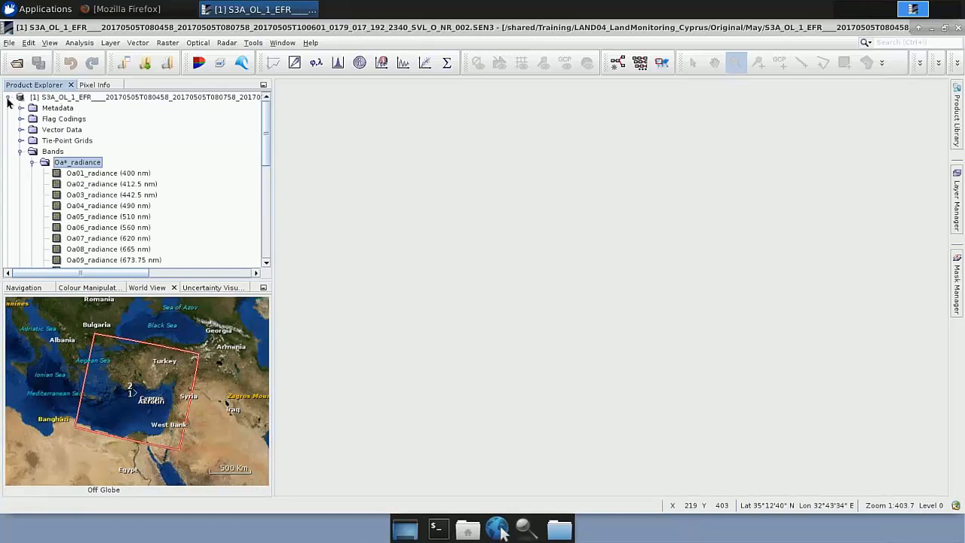
Step: Open an RGB image of the first product with Oa08_radiance as red, Oa06_radiance as green and Oa04_radiance as blue
{"action": "left_click", "coordinate": [68, 101]}
{"action": "right_click", "coordinate": [67, 99]}
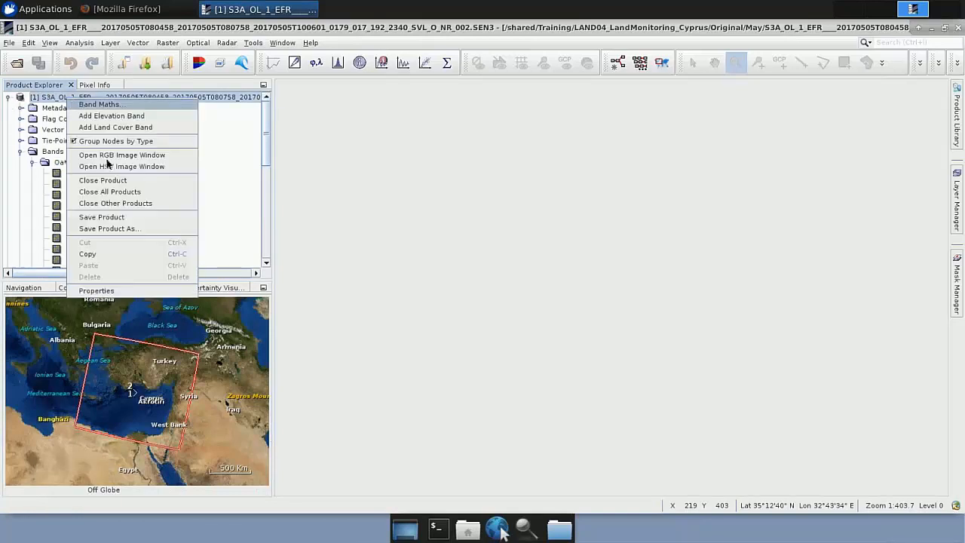
{"action": "left_click", "coordinate": [103, 156]}
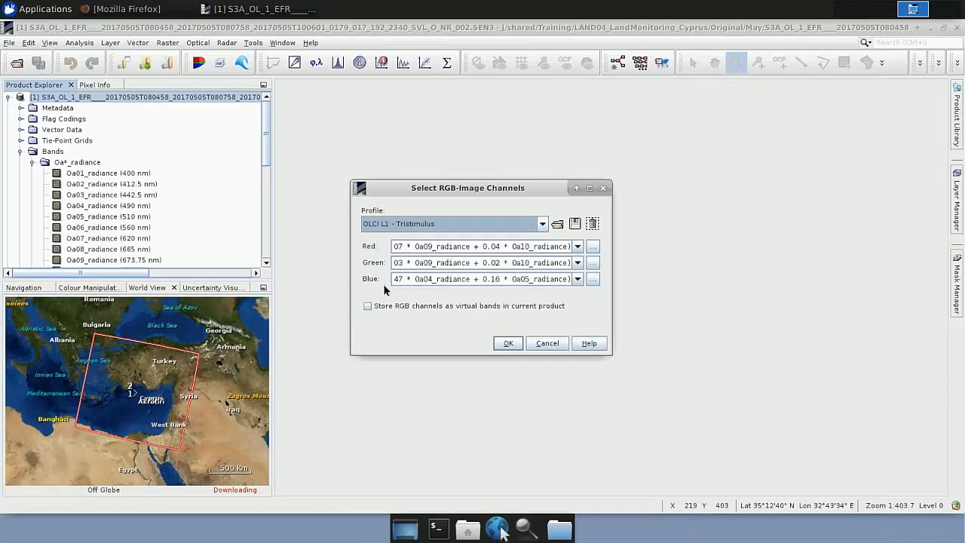
{"action": "left_click", "coordinate": [578, 246]}
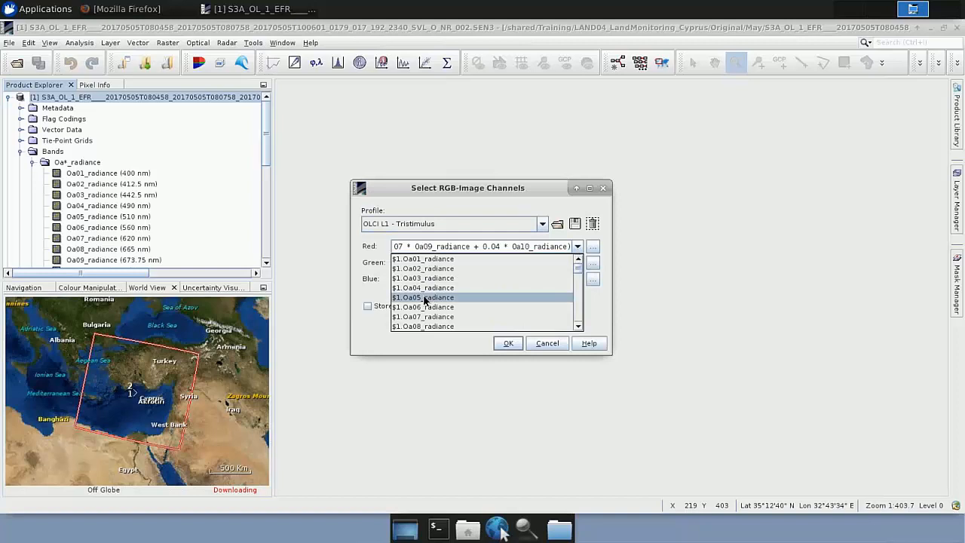
{"action": "left_click", "coordinate": [437, 326]}
{"action": "left_click", "coordinate": [578, 262]}
{"action": "left_click", "coordinate": [424, 323]}
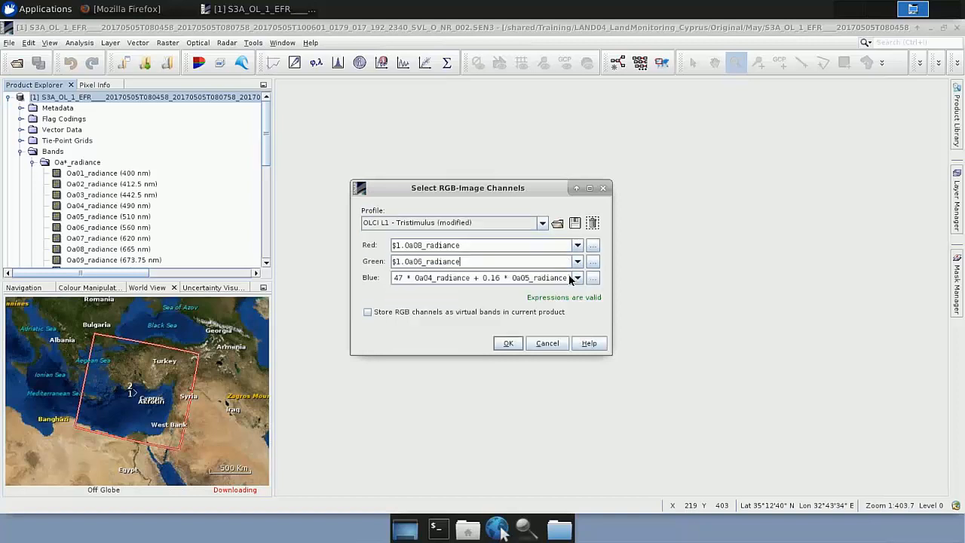
{"action": "left_click", "coordinate": [578, 279]}
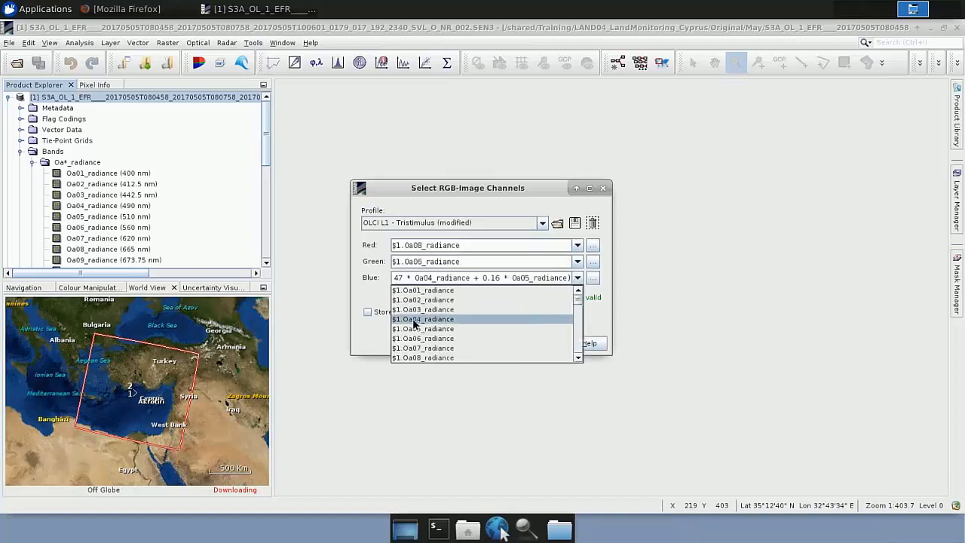
{"action": "left_click", "coordinate": [443, 320]}
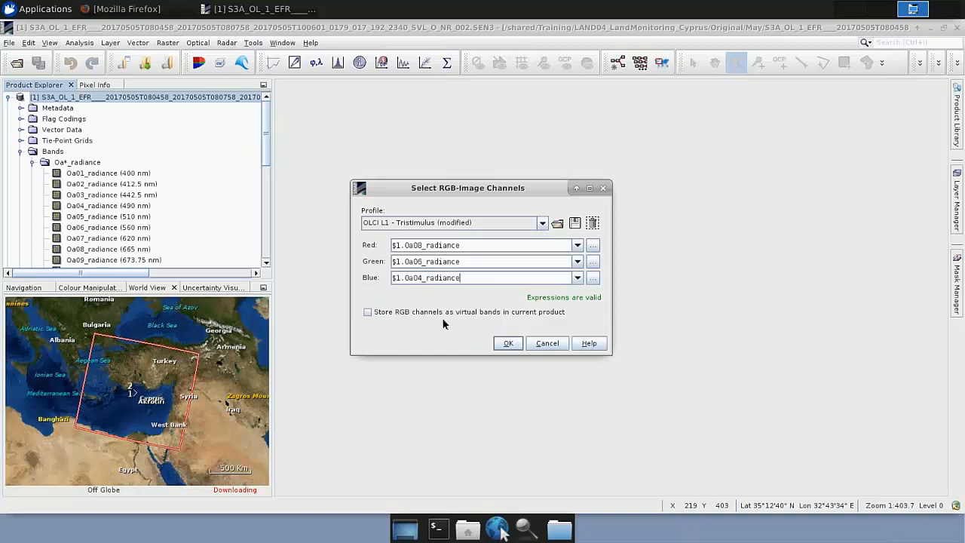
{"action": "left_click", "coordinate": [507, 344]}
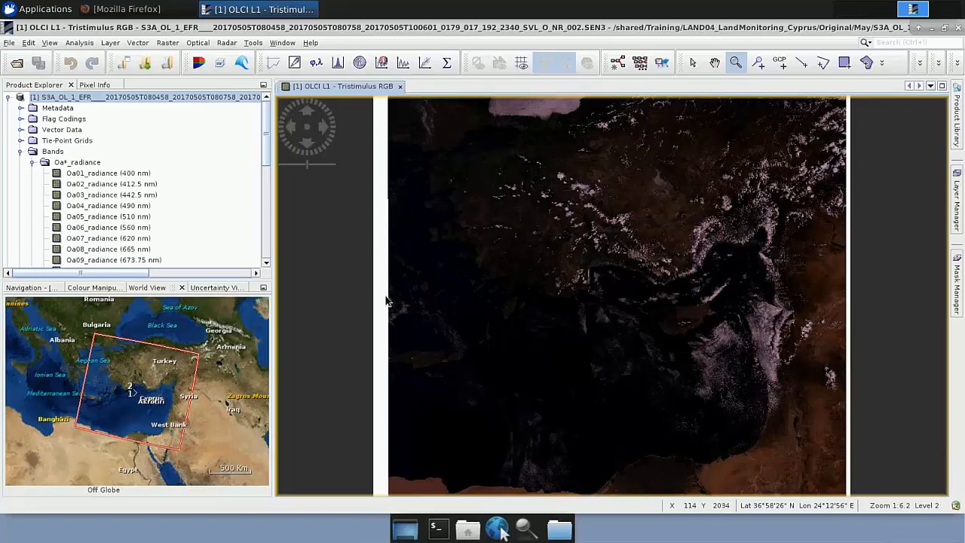
Step: Brighten the RGB image by lowering the channel maximums in Colour Manipulation: green to about 155.55, red to about 133.64, and blue similarly
{"action": "left_click", "coordinate": [92, 288]}
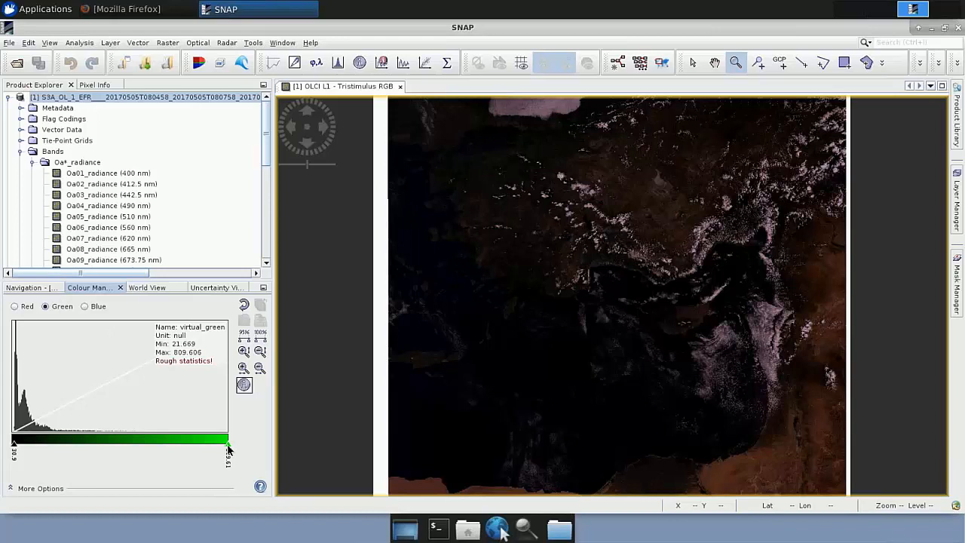
{"action": "left_click_drag", "start_coordinate": [228, 447], "coordinate": [50, 454]}
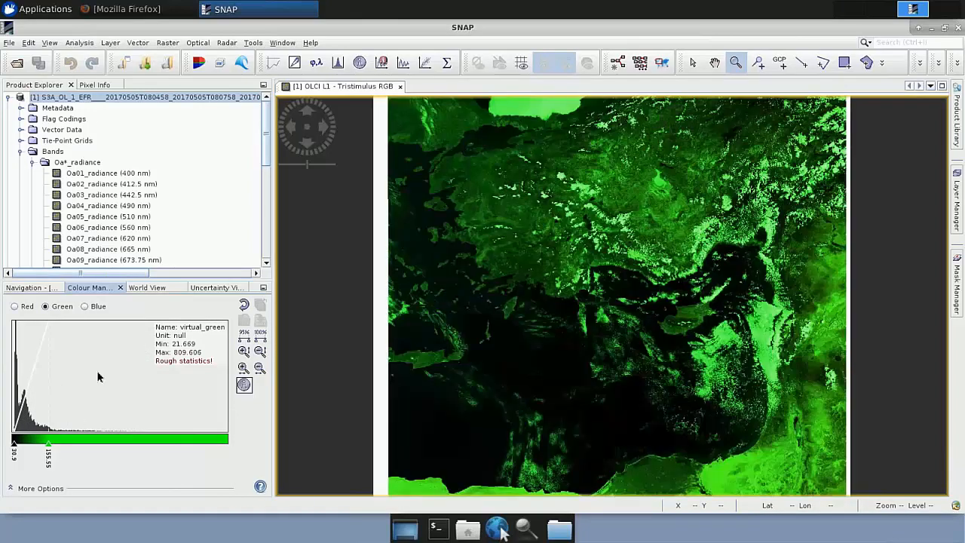
{"action": "left_click_drag", "start_coordinate": [229, 445], "coordinate": [50, 448]}
{"action": "left_click", "coordinate": [96, 307]}
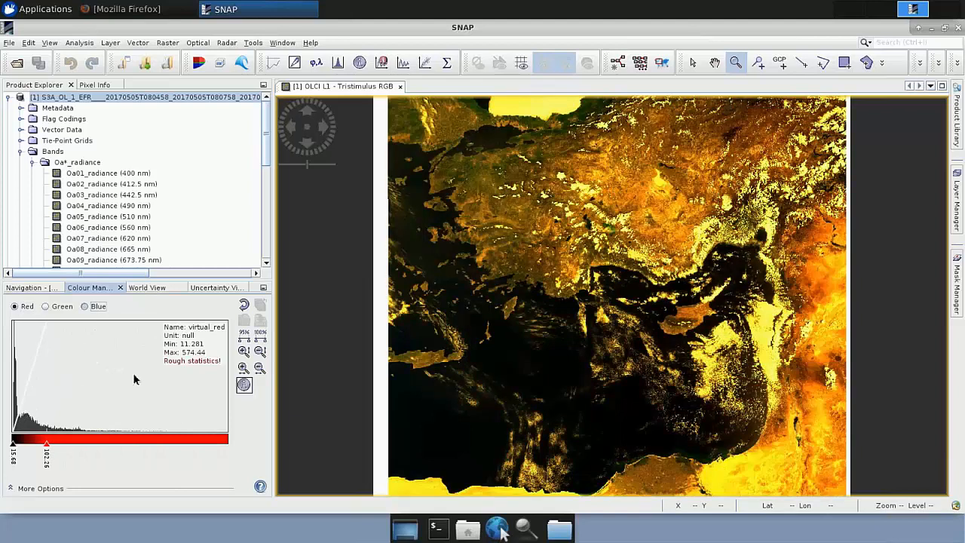
{"action": "left_click_drag", "start_coordinate": [228, 446], "coordinate": [41, 455]}
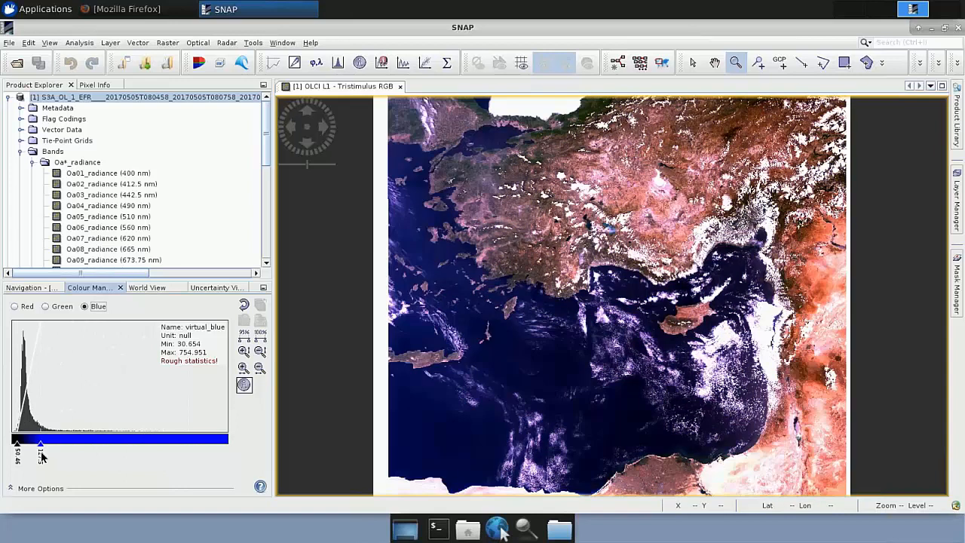
{"action": "left_click", "coordinate": [17, 307]}
{"action": "left_click_drag", "start_coordinate": [50, 453], "coordinate": [61, 450]}
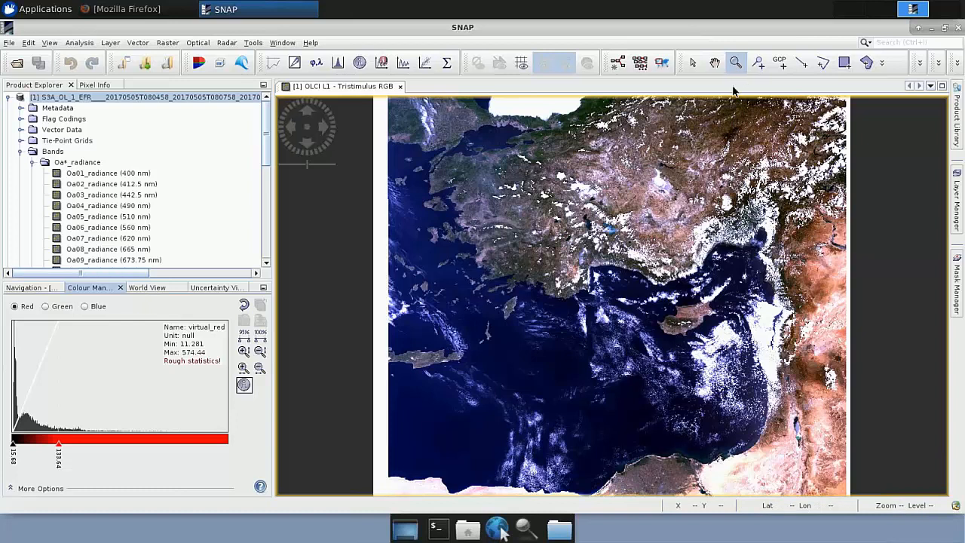
Step: Examine Cyprus and its surrounding cloud cover up close in the RGB image
{"action": "left_click_drag", "start_coordinate": [643, 269], "coordinate": [751, 359]}
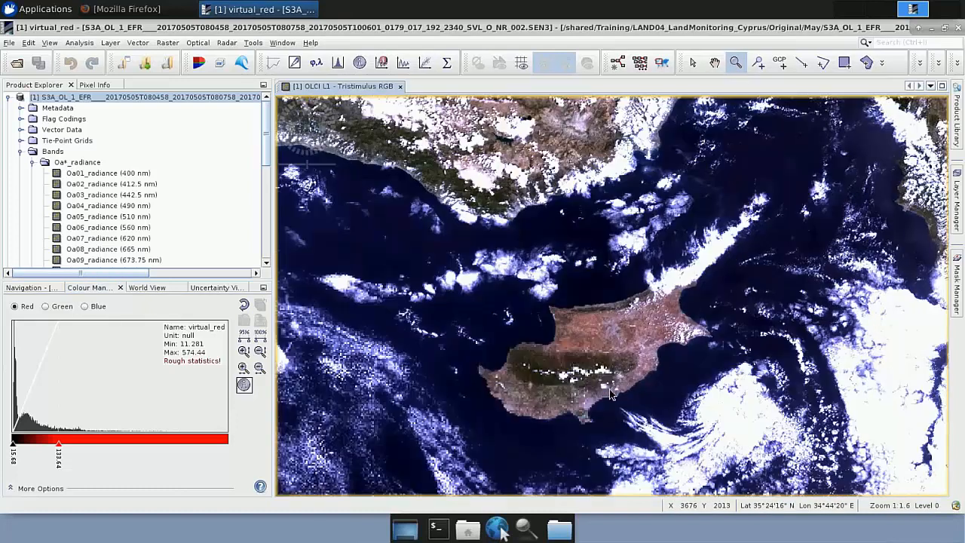
{"action": "left_click", "coordinate": [715, 66]}
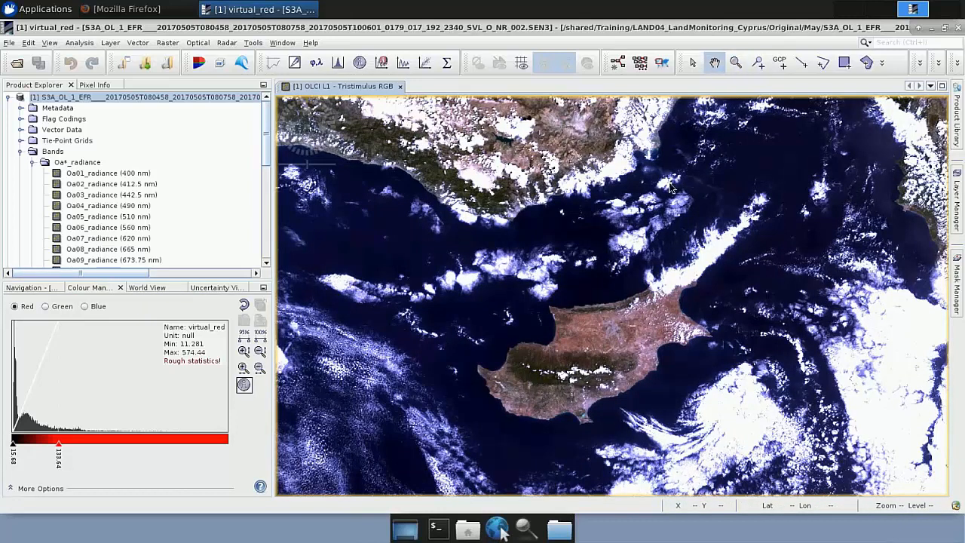
{"action": "left_click_drag", "start_coordinate": [612, 272], "coordinate": [633, 179]}
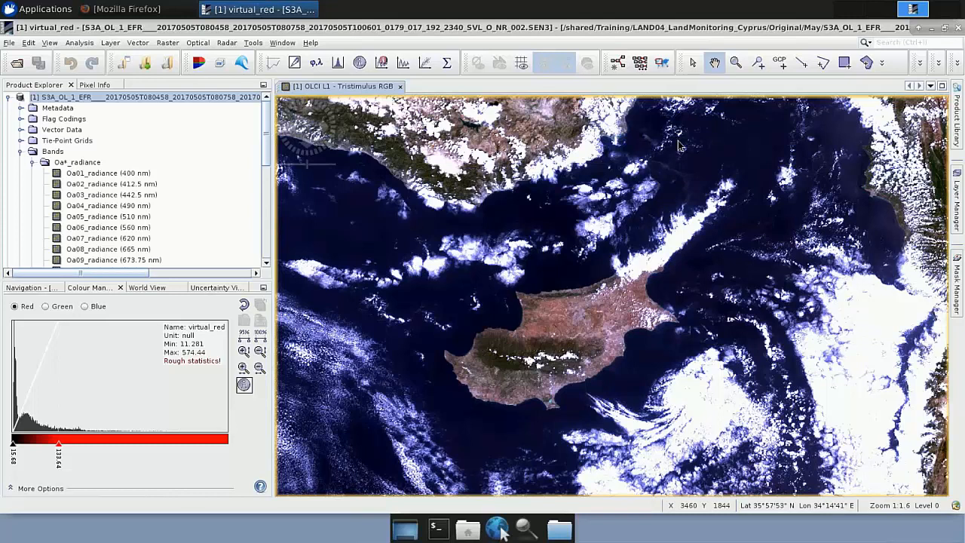
Step: Open the IdePix processor for Sentinel-3 OLCI and review its source product, target product name suffix and output directory
{"action": "left_click", "coordinate": [194, 47]}
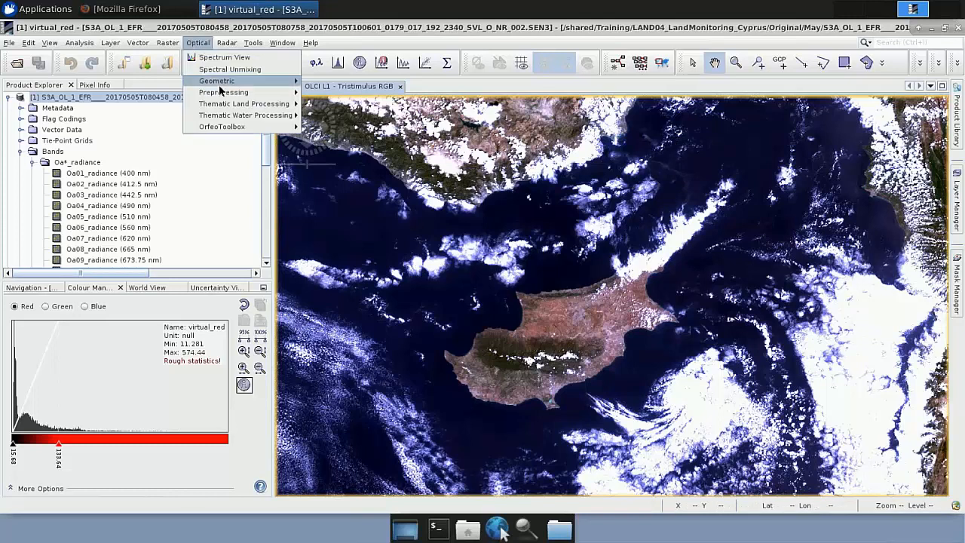
{"action": "mouse_move", "coordinate": [218, 92]}
{"action": "mouse_move", "coordinate": [313, 92]}
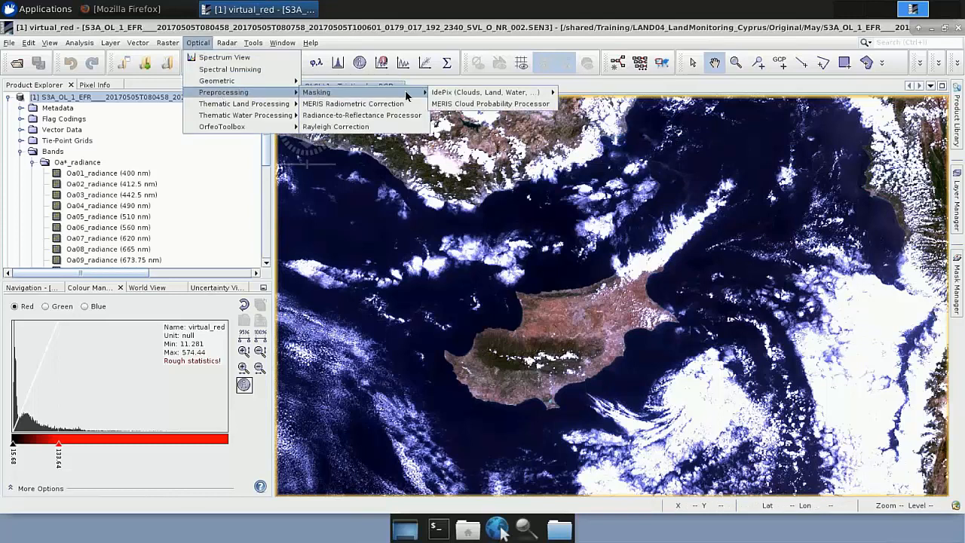
{"action": "mouse_move", "coordinate": [454, 95]}
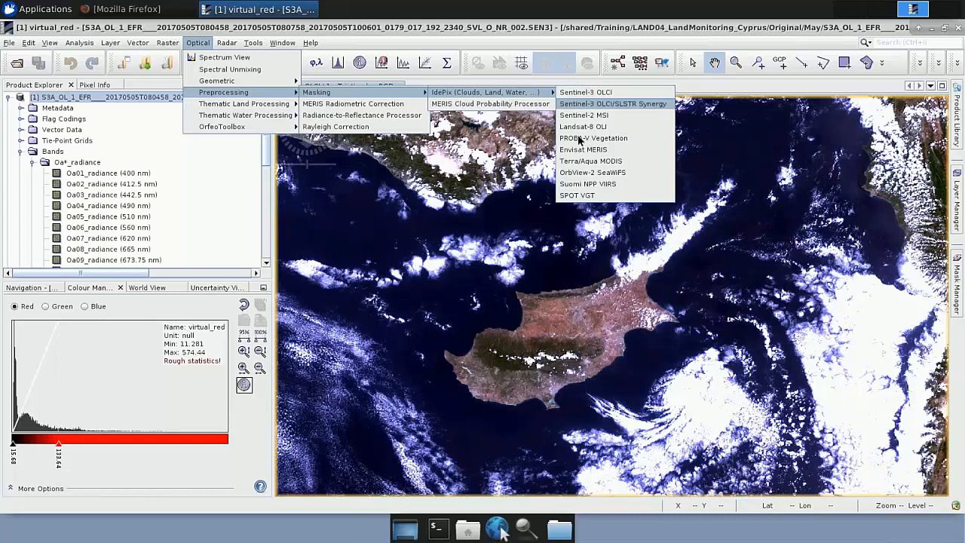
{"action": "left_click", "coordinate": [603, 97]}
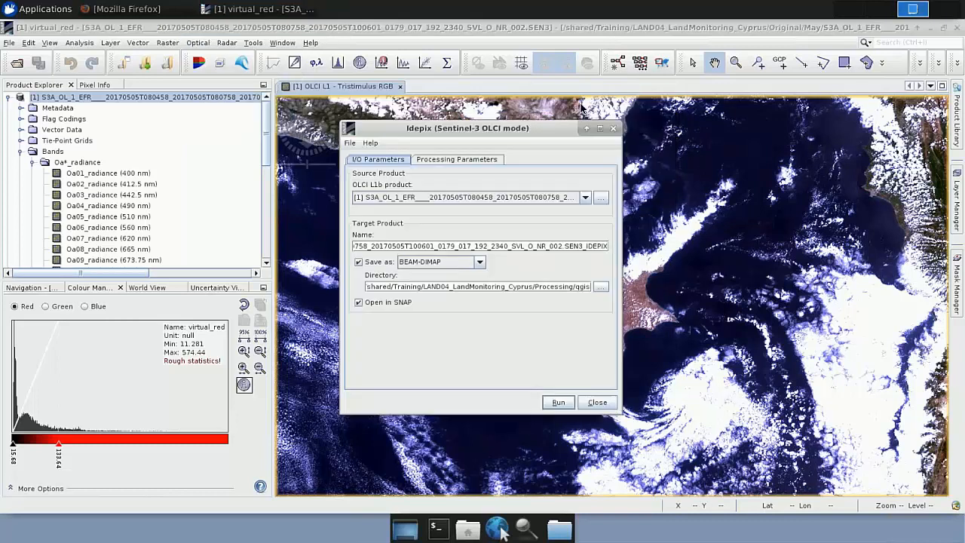
{"action": "left_click_drag", "start_coordinate": [515, 131], "coordinate": [537, 127]}
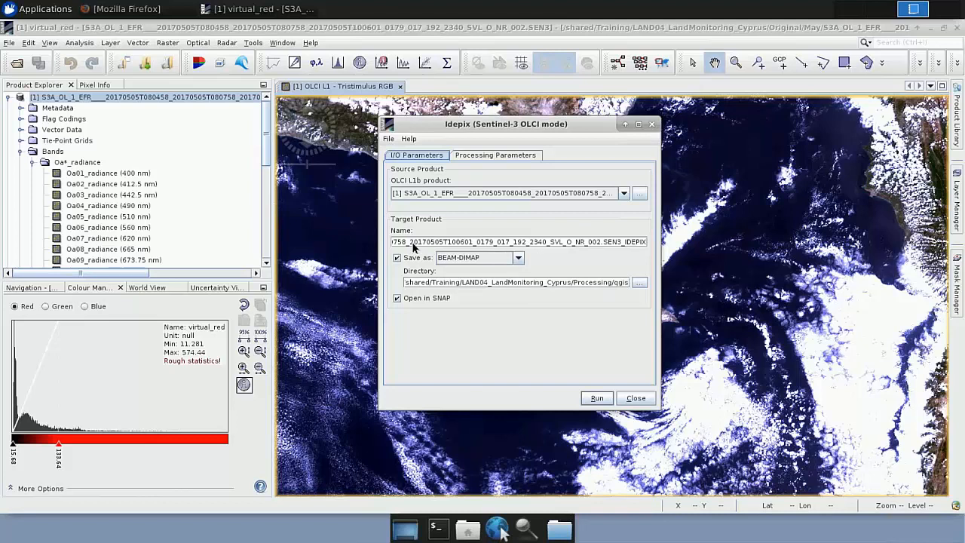
{"action": "left_click_drag", "start_coordinate": [621, 242], "coordinate": [646, 249]}
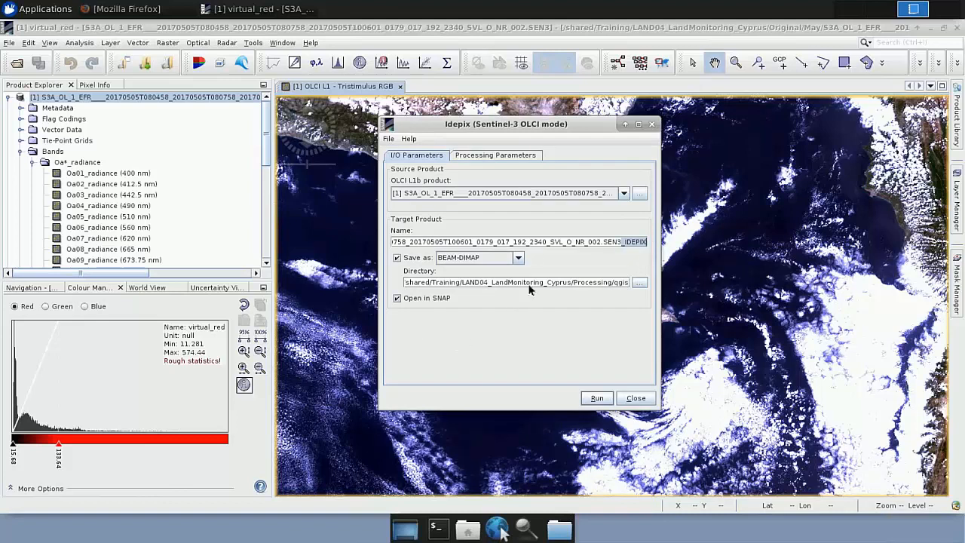
Step: Select all TOA reflectance bands for the IdePix target product in the processing parameters and close the dialog
{"action": "left_click", "coordinate": [507, 156]}
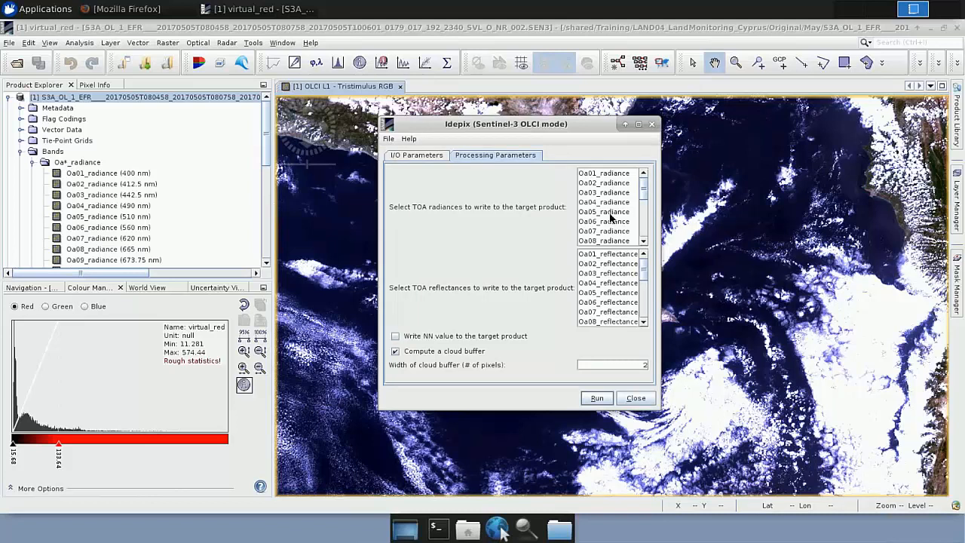
{"action": "left_click", "coordinate": [609, 295]}
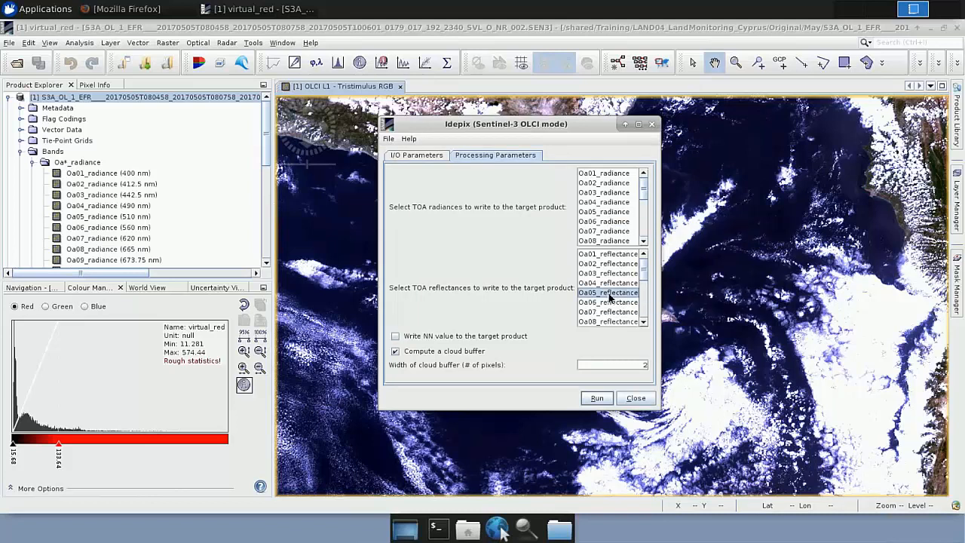
{"action": "key", "text": "ctrl+a"}
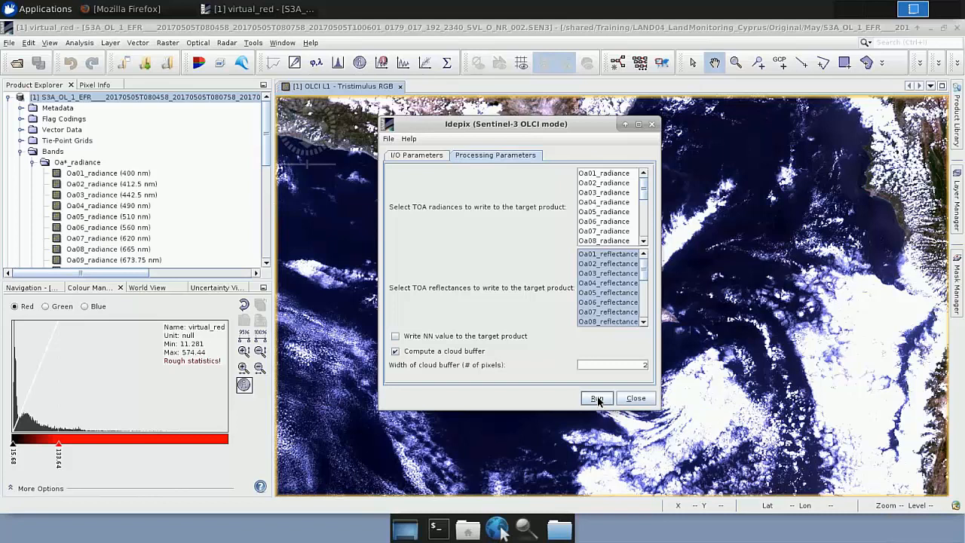
{"action": "left_click", "coordinate": [635, 398]}
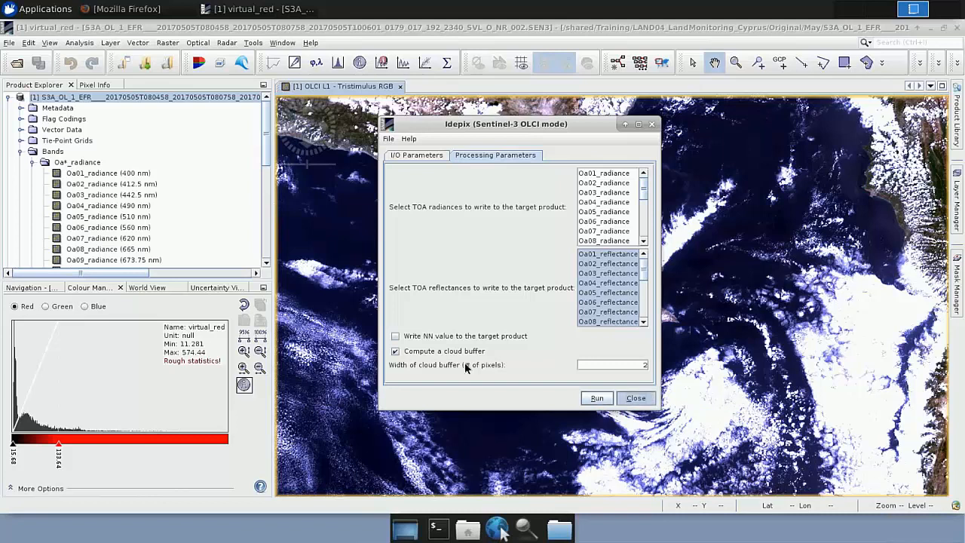
Step: Collapse the first product, check the IdePix product's full name and expand its Bands folder to review the Oa*_reflectance group
{"action": "left_click", "coordinate": [9, 97]}
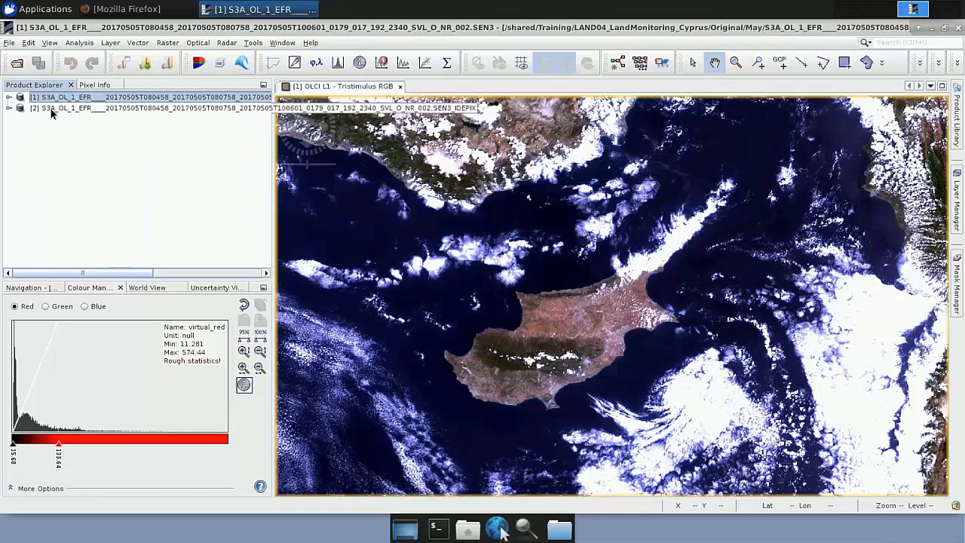
{"action": "left_click", "coordinate": [64, 110]}
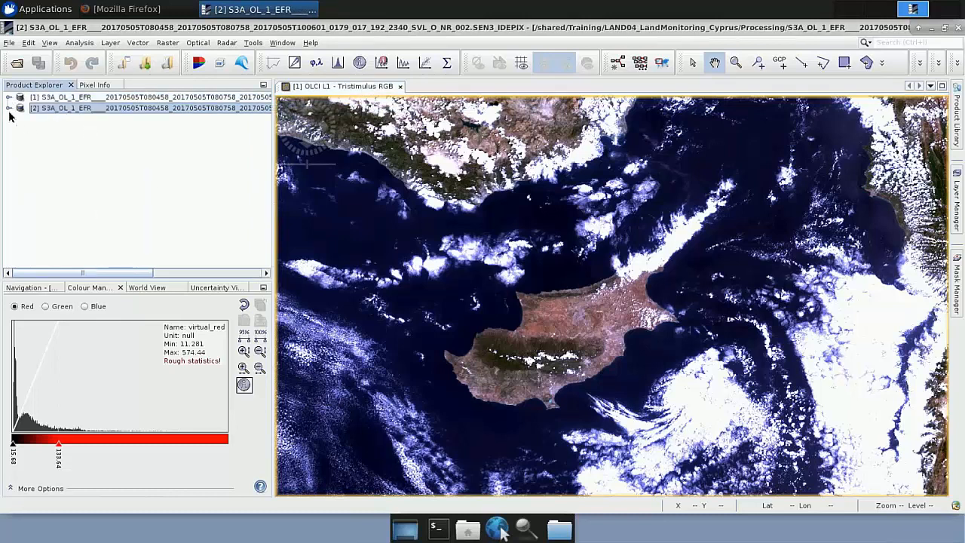
{"action": "left_click_drag", "start_coordinate": [125, 276], "coordinate": [258, 276]}
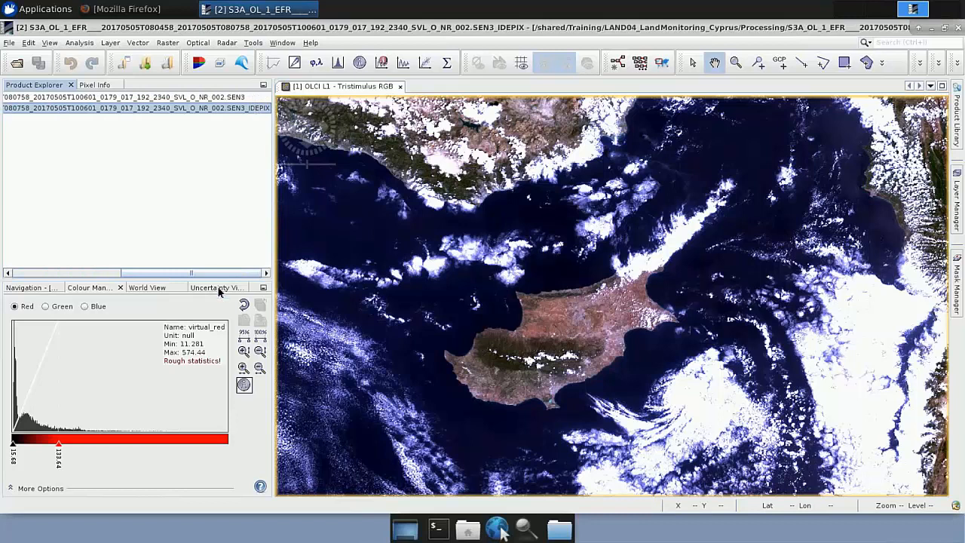
{"action": "left_click_drag", "start_coordinate": [188, 275], "coordinate": [52, 280]}
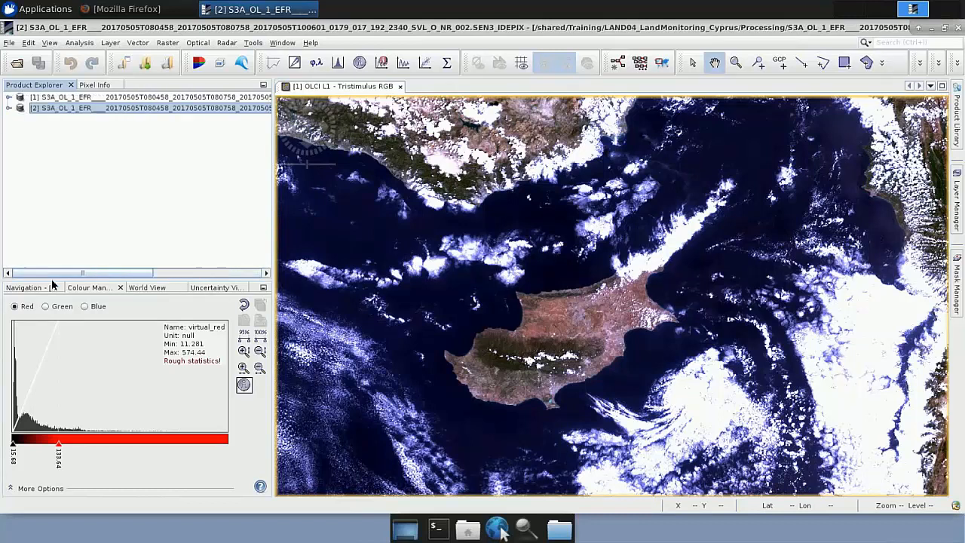
{"action": "left_click", "coordinate": [9, 110]}
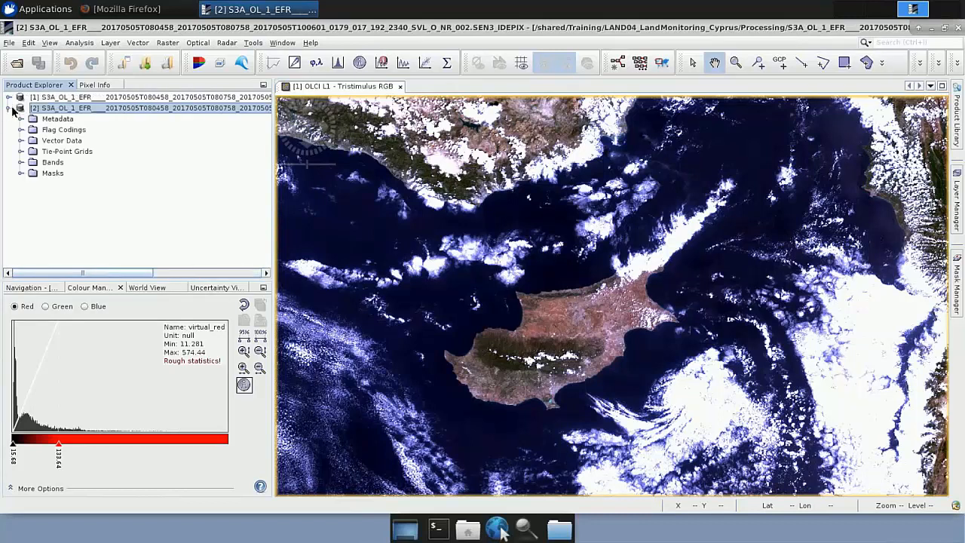
{"action": "left_click", "coordinate": [22, 163]}
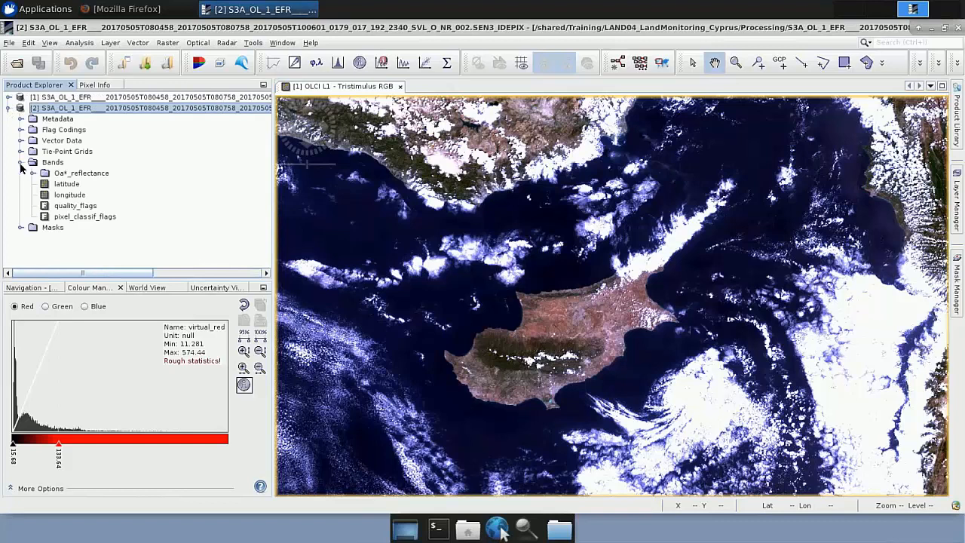
{"action": "left_click", "coordinate": [86, 174]}
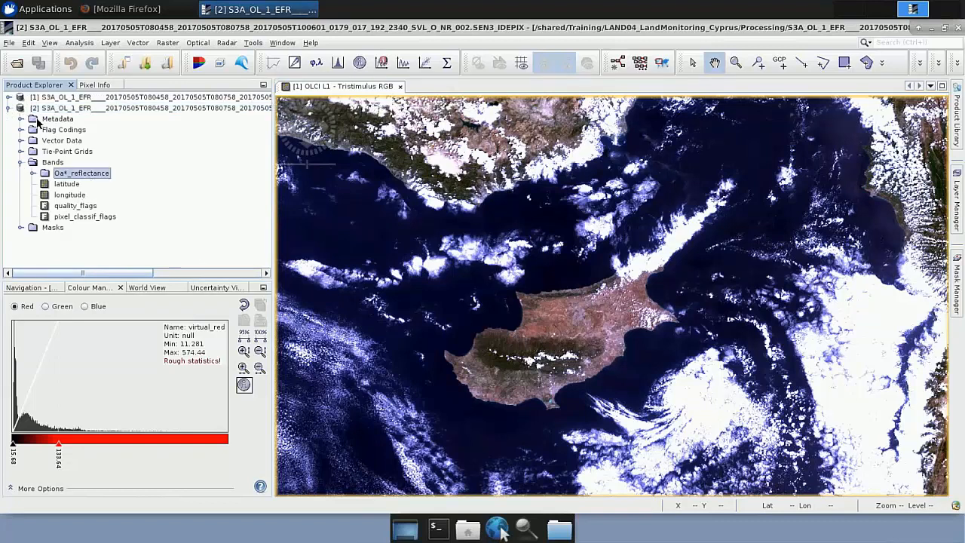
Step: Compare with the original product's Bands folder and its Oa*_radiance group, and collapse that product again
{"action": "left_click", "coordinate": [9, 97]}
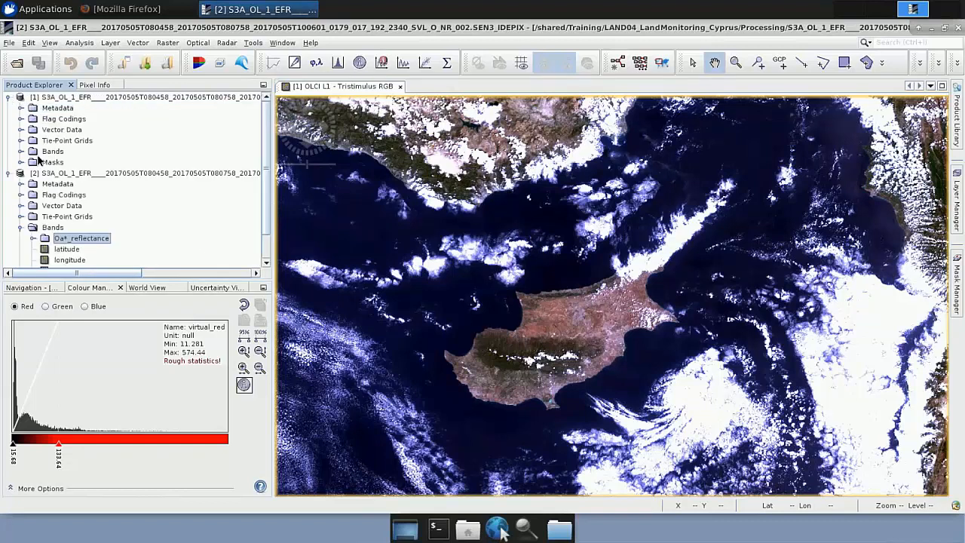
{"action": "left_click", "coordinate": [21, 152]}
{"action": "left_click", "coordinate": [70, 163]}
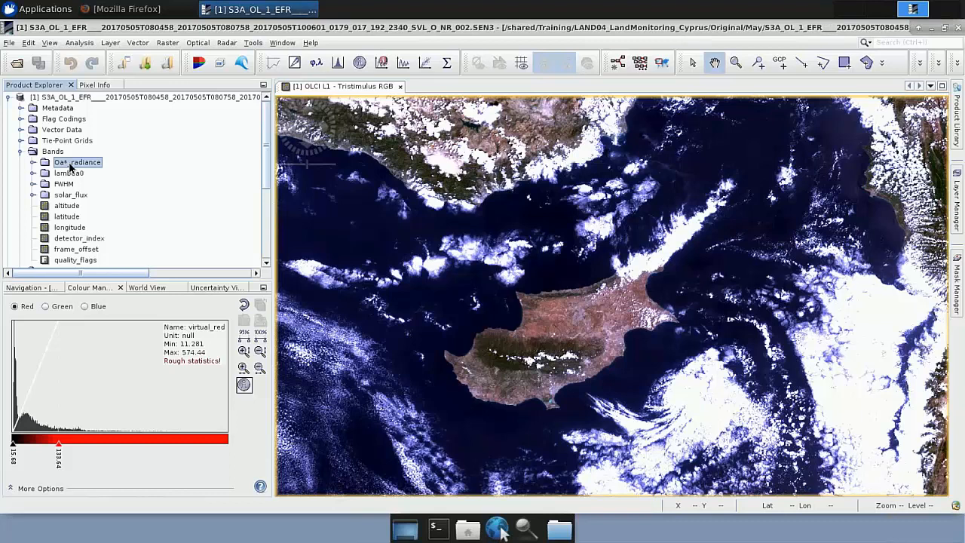
{"action": "left_click", "coordinate": [9, 97]}
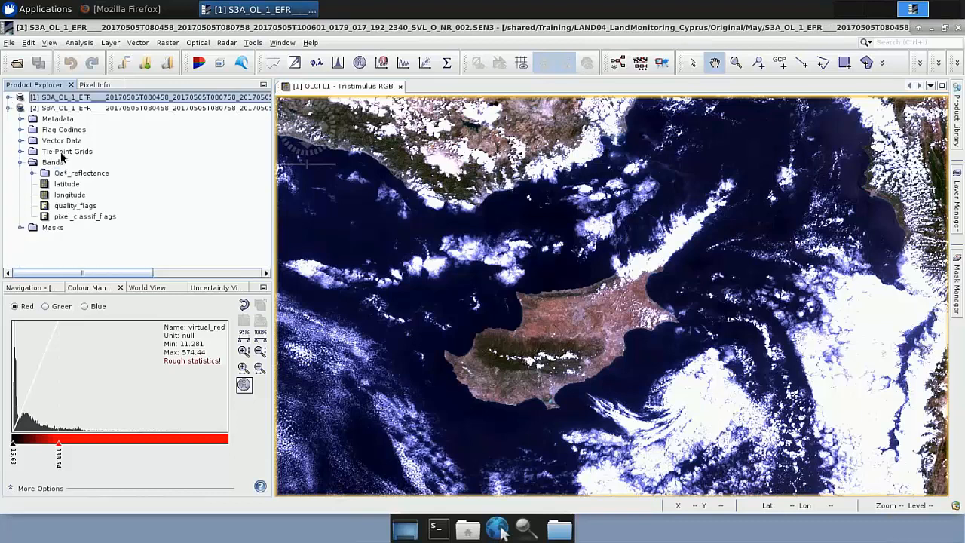
Step: Expand the IdePix product's Masks folder and open the IDEPIX_CLOUD mask as an image
{"action": "left_click", "coordinate": [21, 229]}
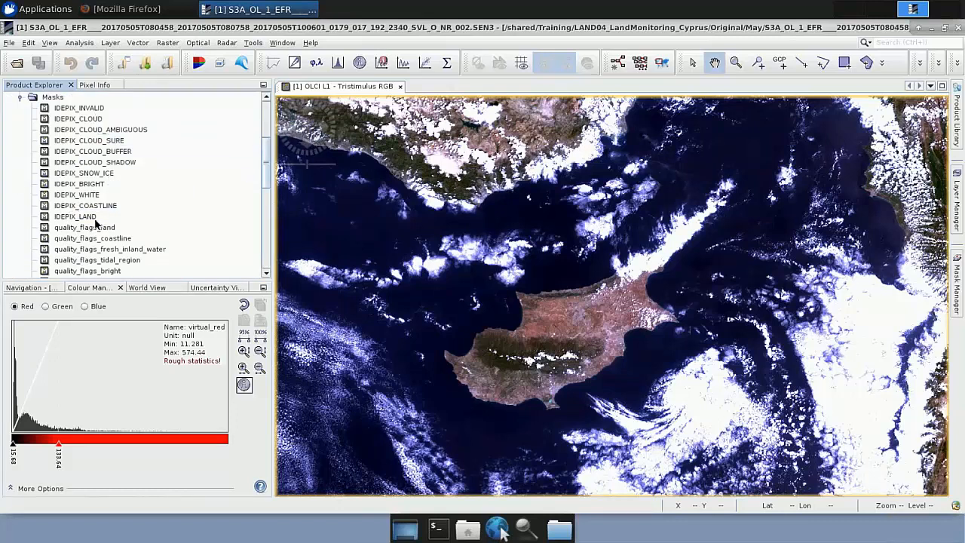
{"action": "scroll", "coordinate": [107, 214], "scroll_direction": "up", "scroll_amount": 5}
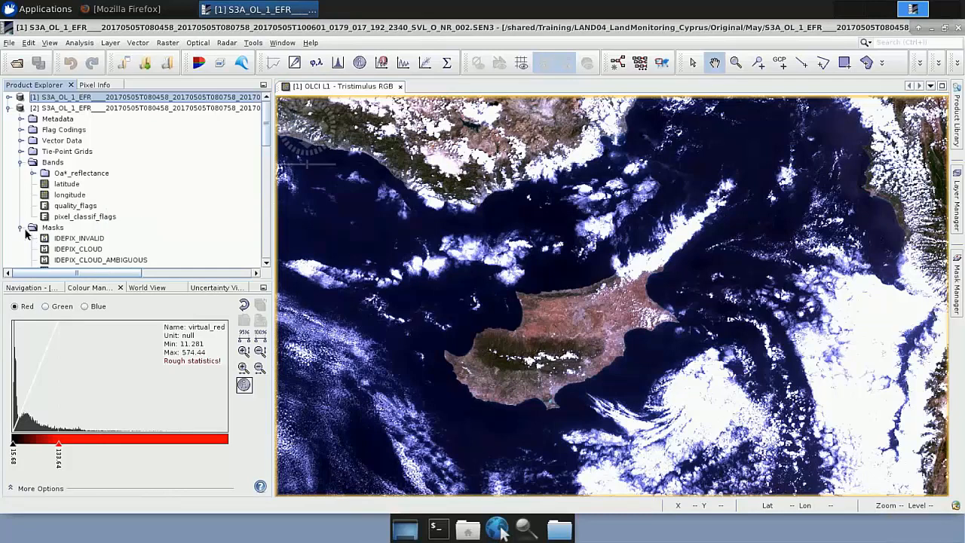
{"action": "double_click", "coordinate": [73, 250]}
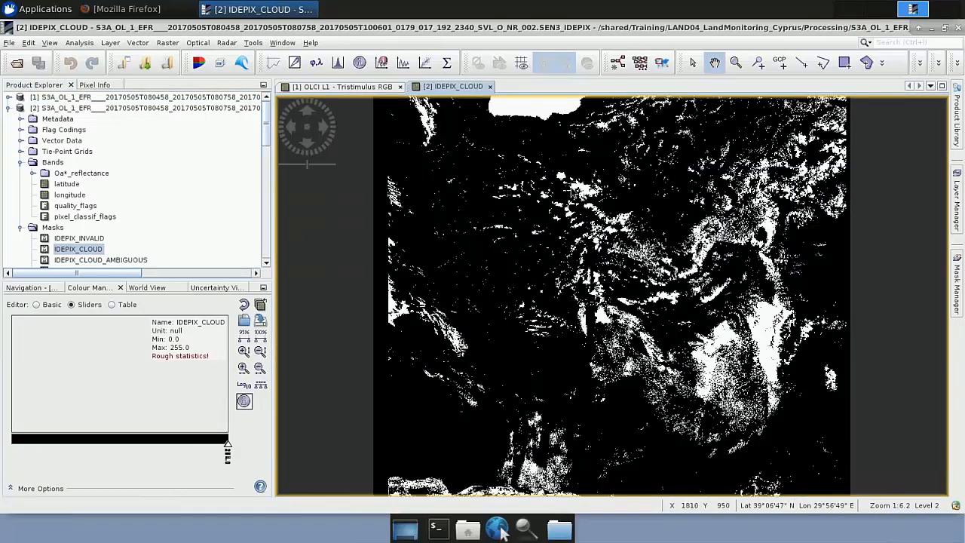
Step: Tile the RGB image and the IDEPIX_CLOUD mask horizontally and narrow the Product Explorer to enlarge both views
{"action": "left_click", "coordinate": [283, 43]}
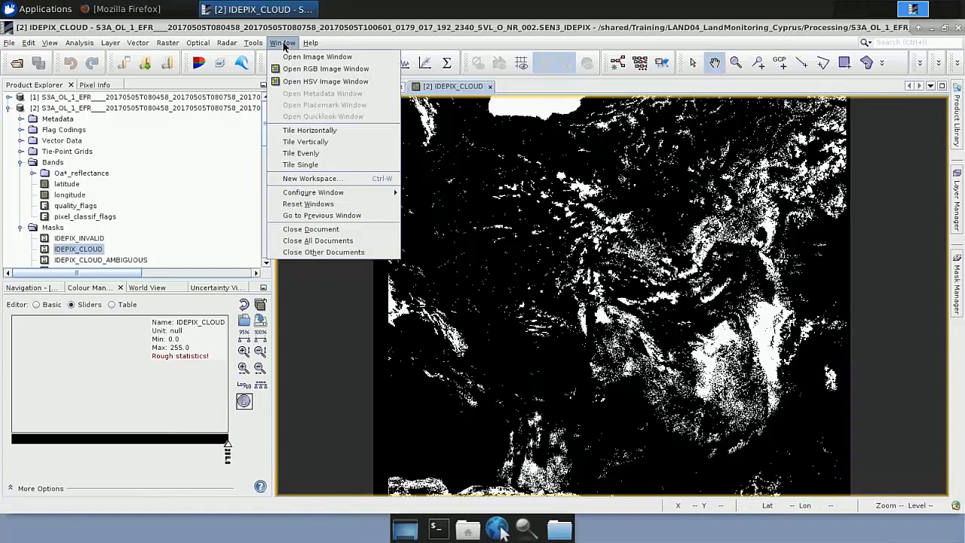
{"action": "left_click", "coordinate": [320, 131]}
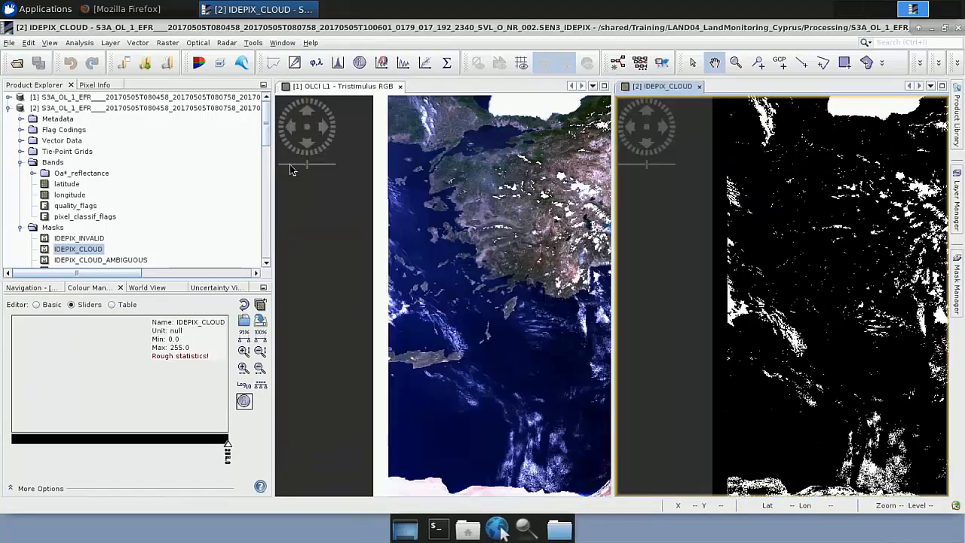
{"action": "left_click_drag", "start_coordinate": [276, 187], "coordinate": [179, 192]}
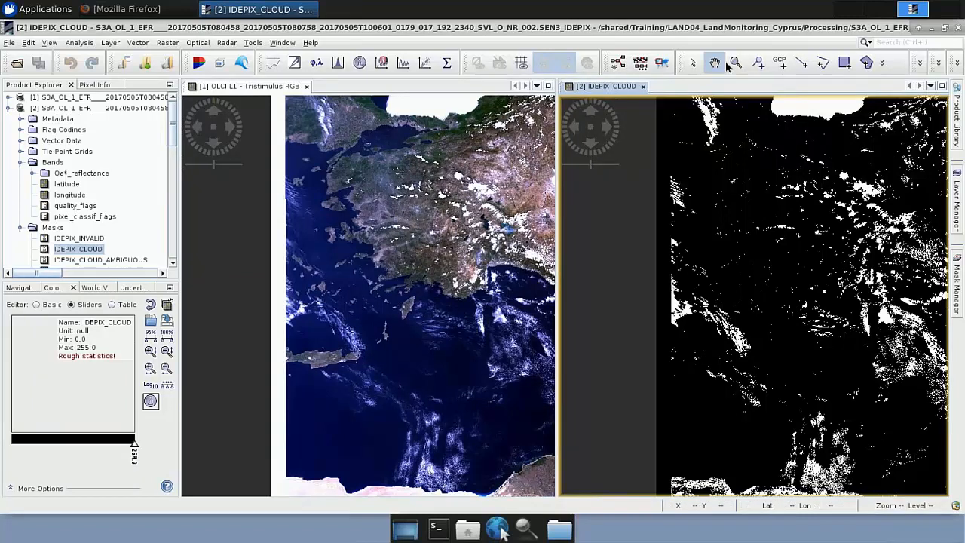
Step: Compare the clouds around Cyprus in the RGB image with the IDEPIX_CLOUD mask up close
{"action": "left_click", "coordinate": [392, 285]}
{"action": "left_click_drag", "start_coordinate": [392, 285], "coordinate": [374, 288]}
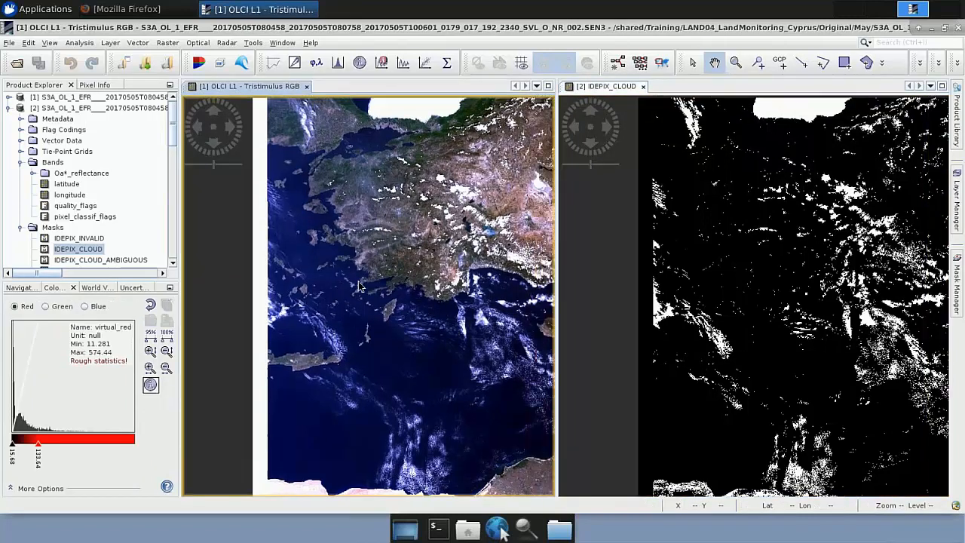
{"action": "left_click_drag", "start_coordinate": [478, 289], "coordinate": [237, 295]}
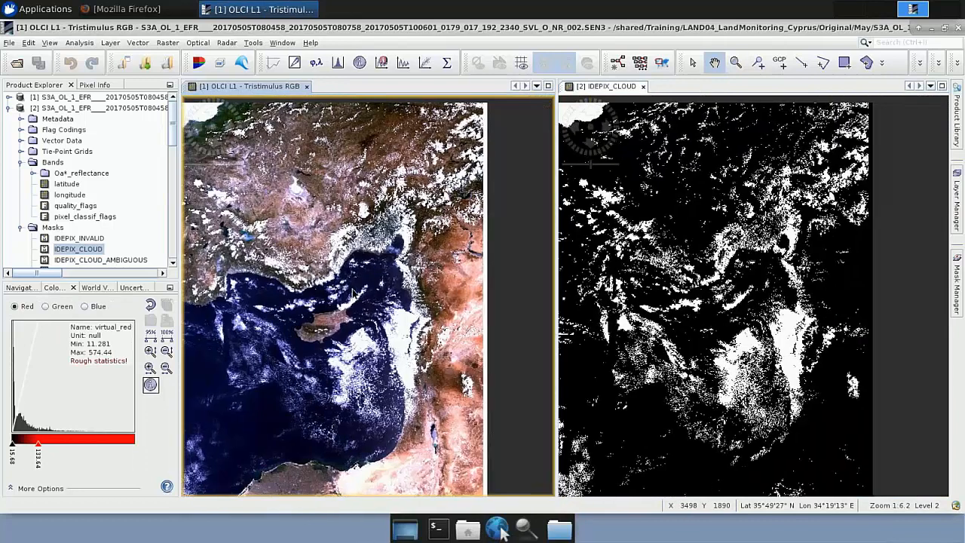
{"action": "left_click", "coordinate": [735, 62]}
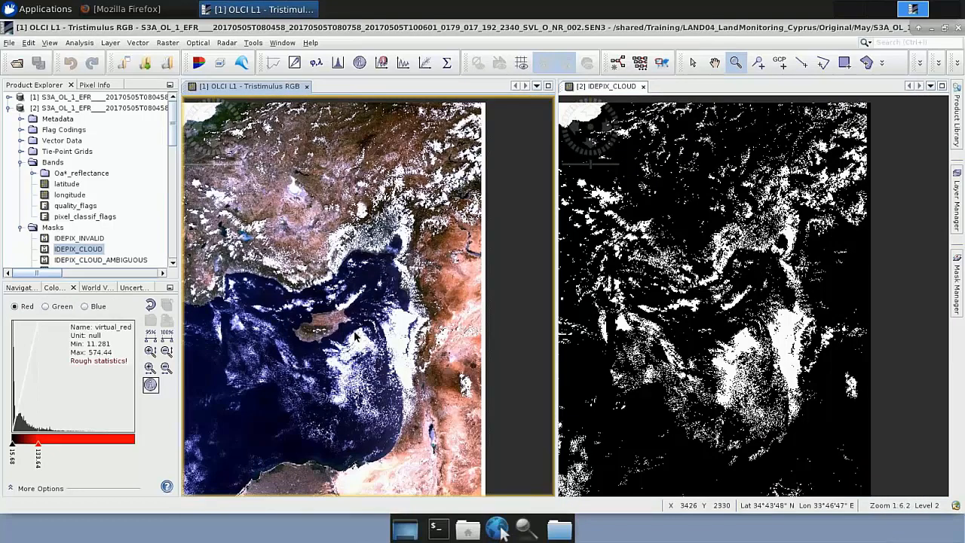
{"action": "left_click_drag", "start_coordinate": [276, 261], "coordinate": [359, 342]}
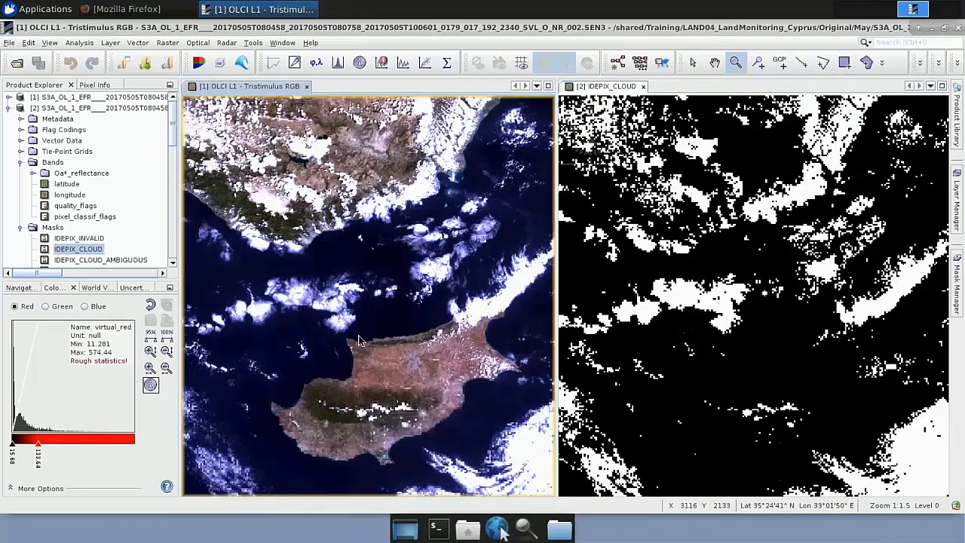
{"action": "left_click", "coordinate": [714, 64]}
{"action": "left_click_drag", "start_coordinate": [368, 340], "coordinate": [346, 330]}
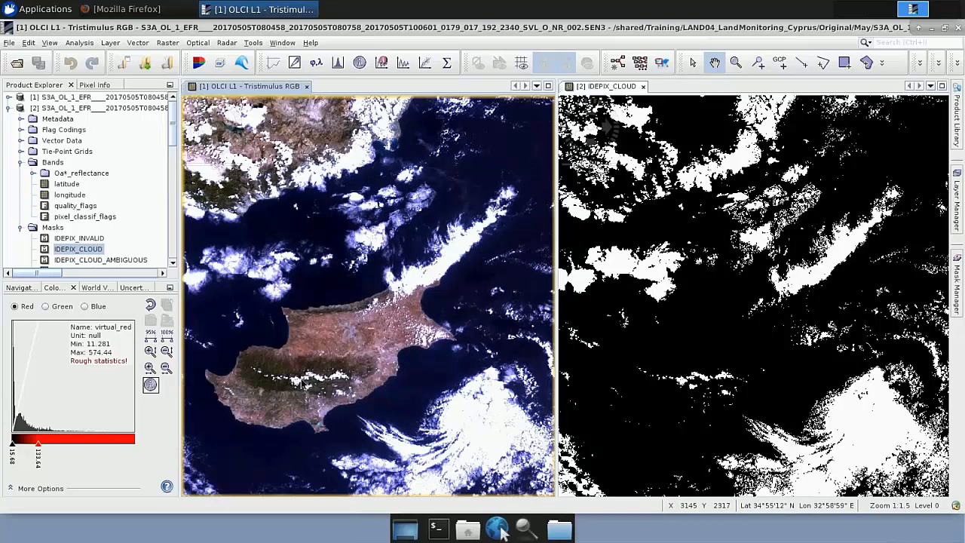
{"action": "left_click_drag", "start_coordinate": [343, 347], "coordinate": [384, 351]}
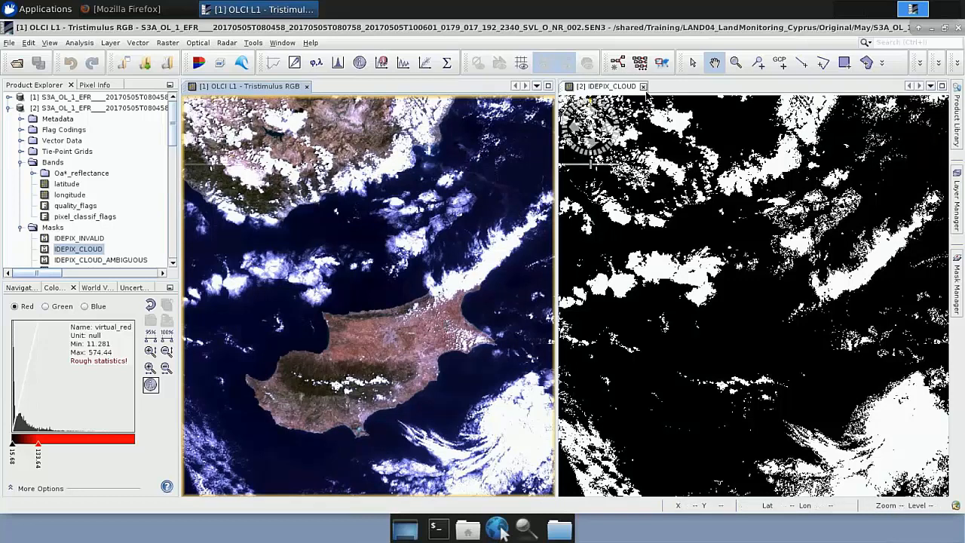
Step: Close the IDEPIX_CLOUD view, widen the Product Explorer again and collapse the IdePix product
{"action": "left_click", "coordinate": [643, 86]}
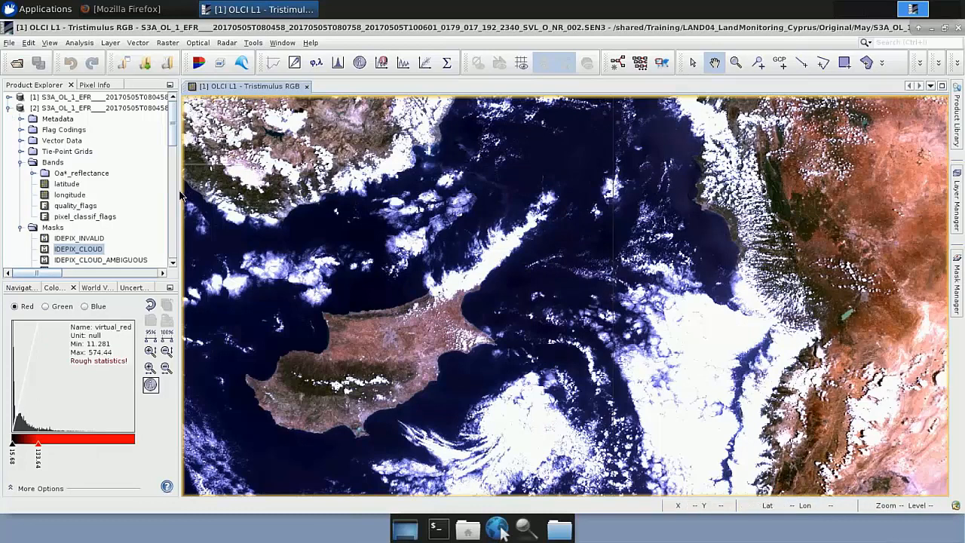
{"action": "left_click_drag", "start_coordinate": [181, 190], "coordinate": [262, 187]}
{"action": "double_click", "coordinate": [76, 108]}
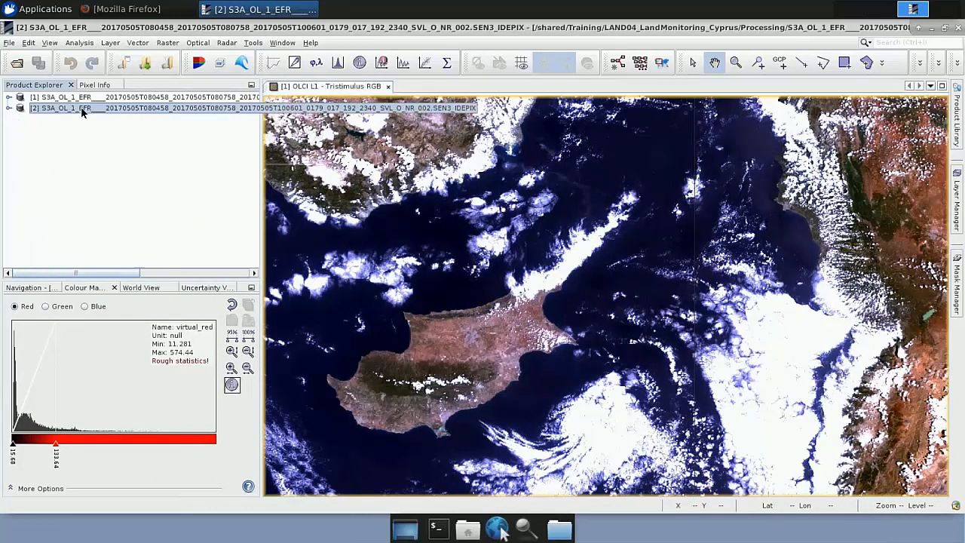
Step: Start a new Band Maths band named NDVI in the IdePix product, with the Virtual option turned off
{"action": "right_click", "coordinate": [81, 109]}
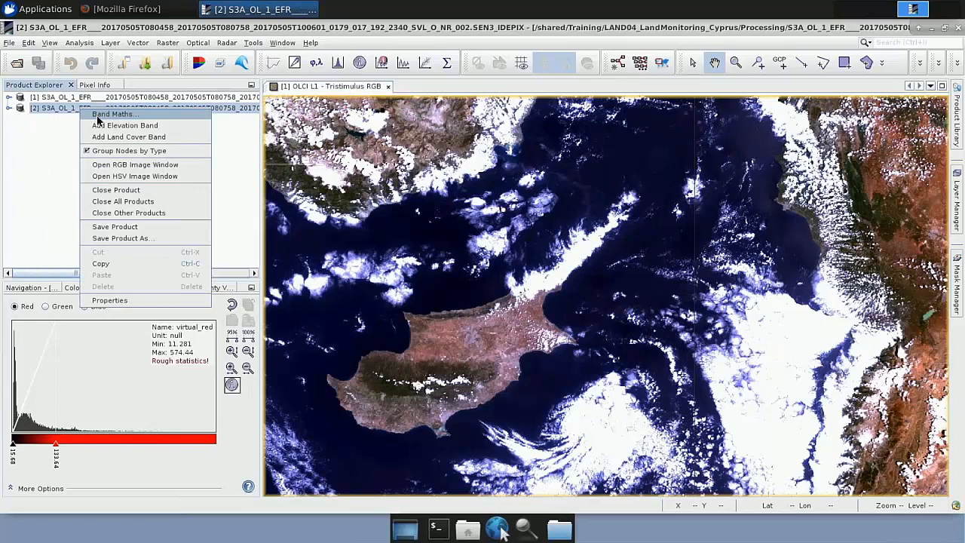
{"action": "left_click", "coordinate": [98, 115]}
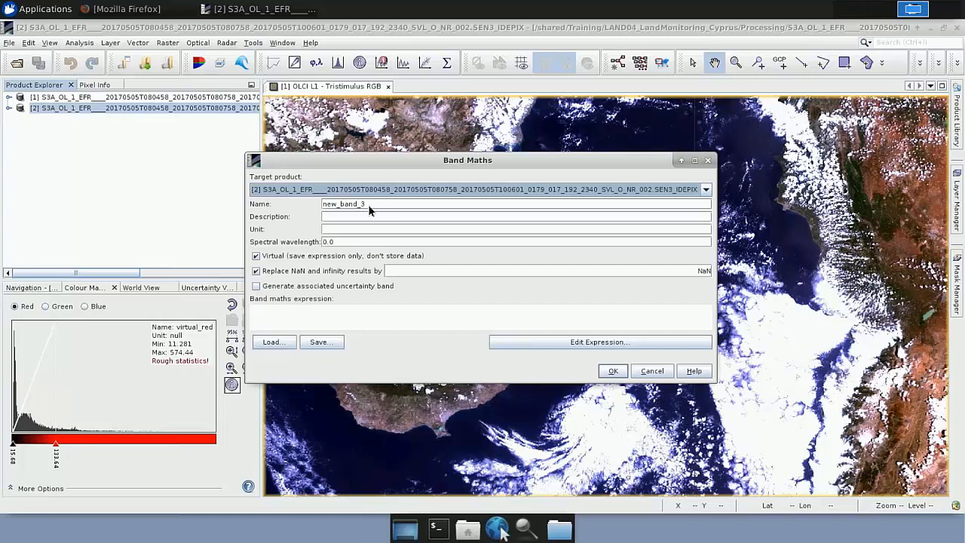
{"action": "left_click_drag", "start_coordinate": [363, 205], "coordinate": [322, 206]}
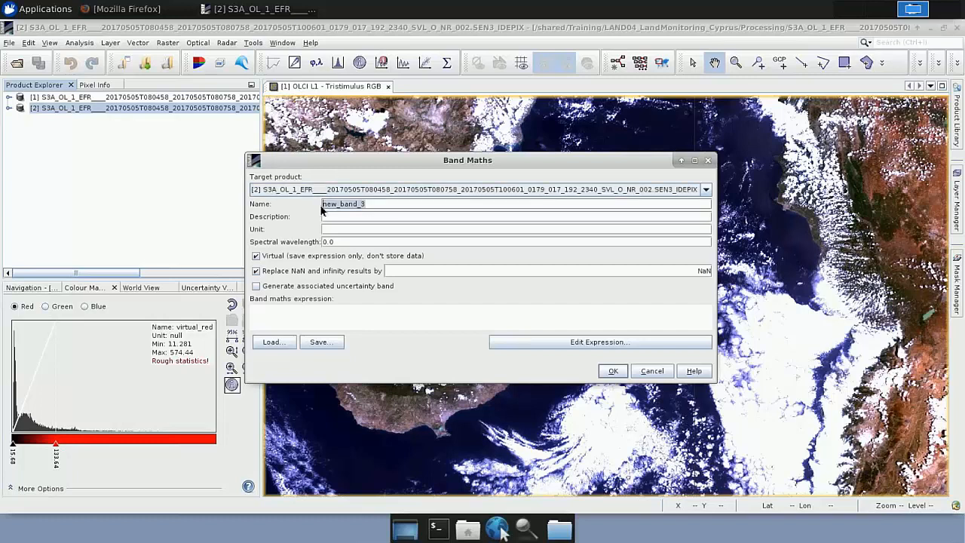
{"action": "type", "text": "NDVI"}
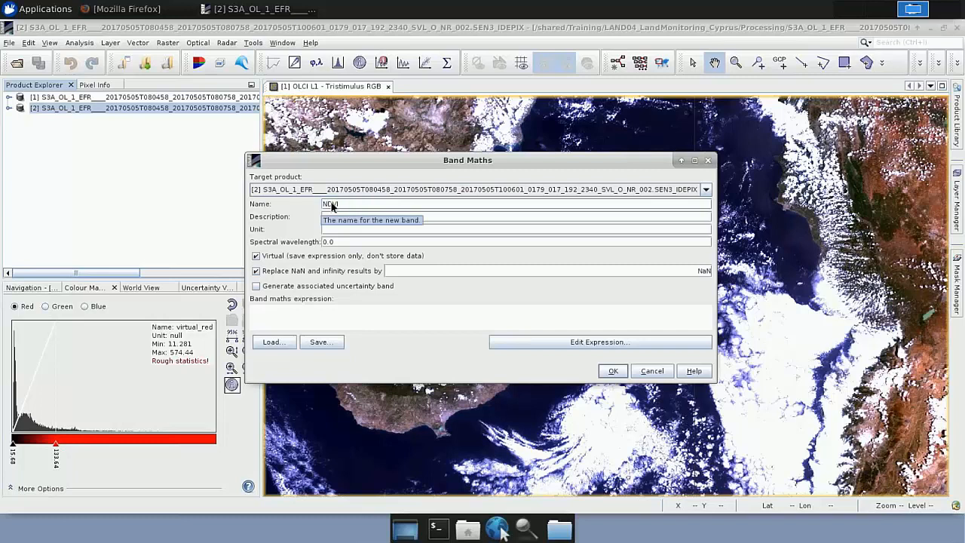
{"action": "left_click", "coordinate": [256, 257]}
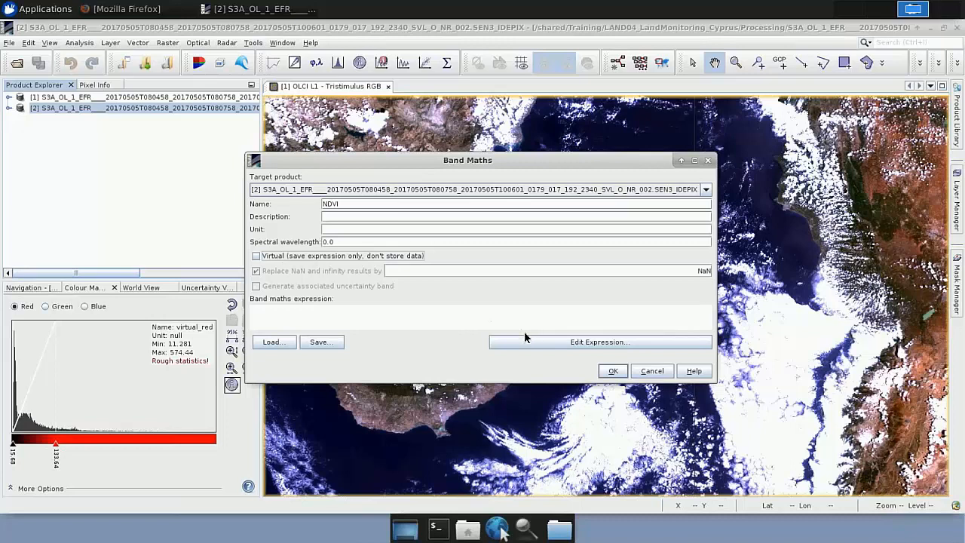
Step: Set the expression to "if IDEPIX_CLOUD == TRUE or IDEPIX_LAND == FALSE then 0 else (Oa17_reflectance- Oa08_reflectance)/(Oa17_reflectance+ Oa08_reflectance)" in an enlarged editor
{"action": "left_click", "coordinate": [566, 343]}
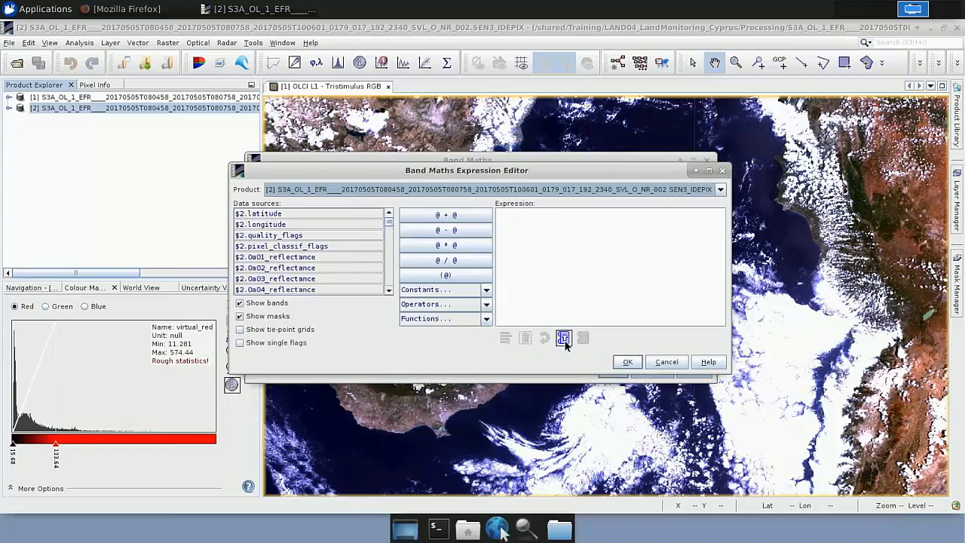
{"action": "type", "text": "if IDEPIX_CLOUD == TRUE or IDEPIX_LAND == FALSE then 0 else (Oa17_reflectance-Oa08_reflectance)/(Oa17_reflectance+ Oa08_reflectance)"}
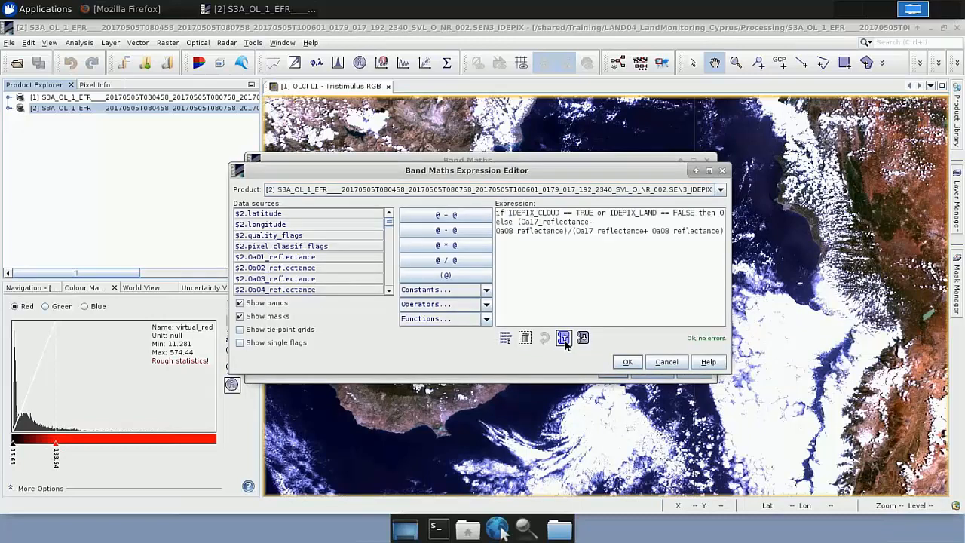
{"action": "left_click", "coordinate": [709, 173]}
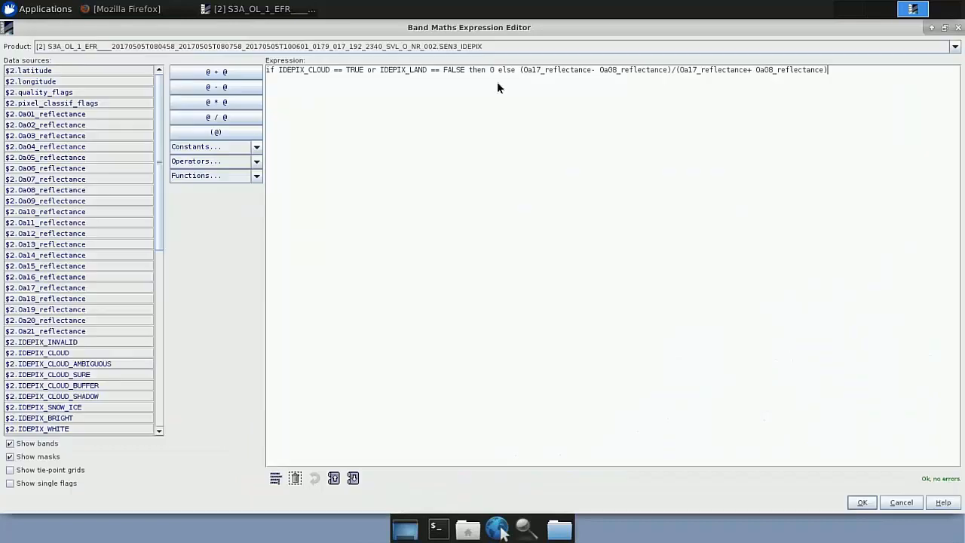
Step: Review the NDVI expression part by part: the cloud condition, the land condition and the Oa17/Oa08 reflectance ratio
{"action": "left_click_drag", "start_coordinate": [825, 70], "coordinate": [269, 72]}
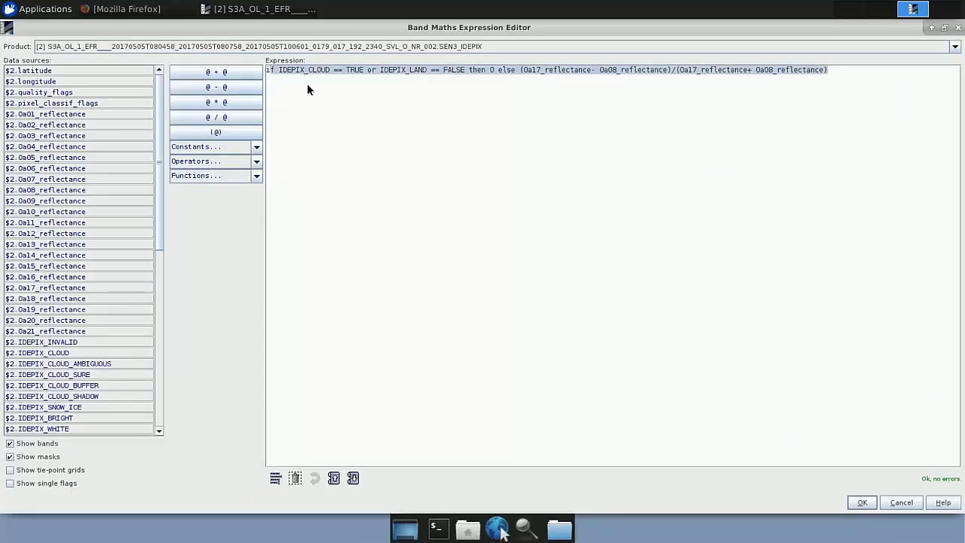
{"action": "left_click", "coordinate": [279, 72]}
{"action": "left_click_drag", "start_coordinate": [278, 71], "coordinate": [364, 75]}
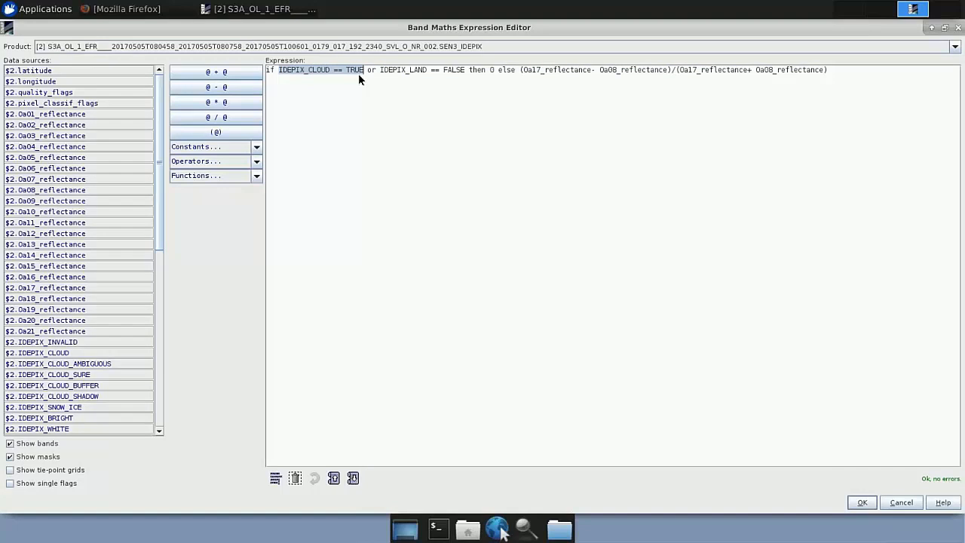
{"action": "left_click_drag", "start_coordinate": [380, 72], "coordinate": [461, 73]}
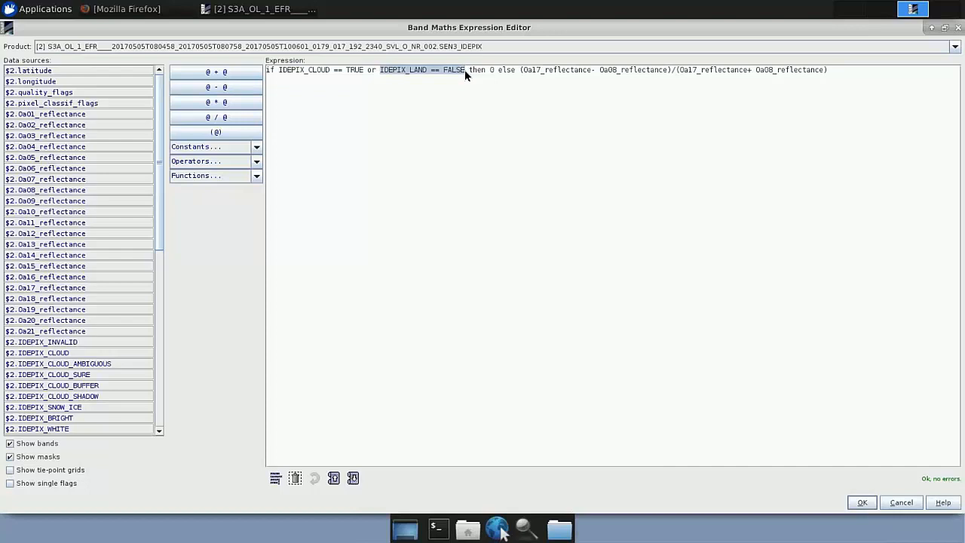
{"action": "left_click_drag", "start_coordinate": [522, 70], "coordinate": [540, 73]}
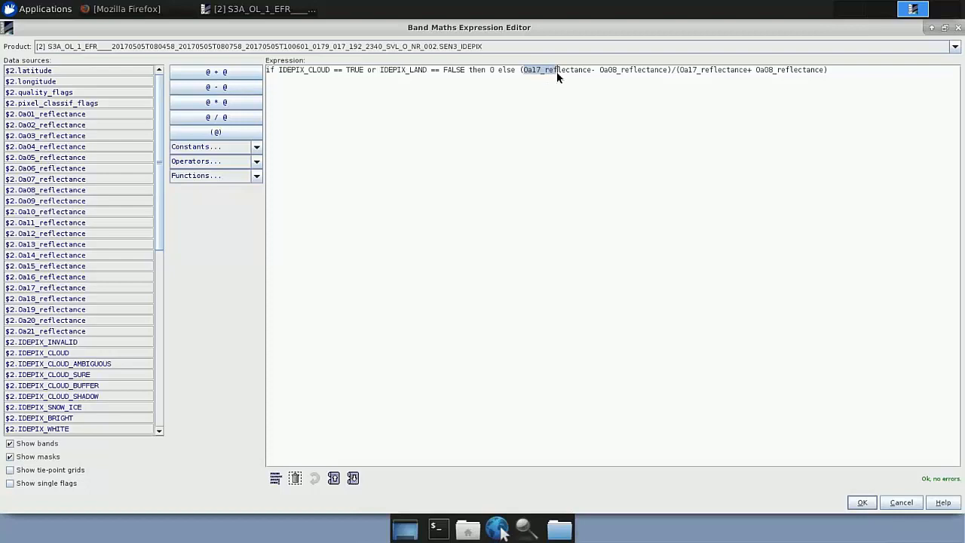
{"action": "left_click_drag", "start_coordinate": [594, 74], "coordinate": [709, 75]}
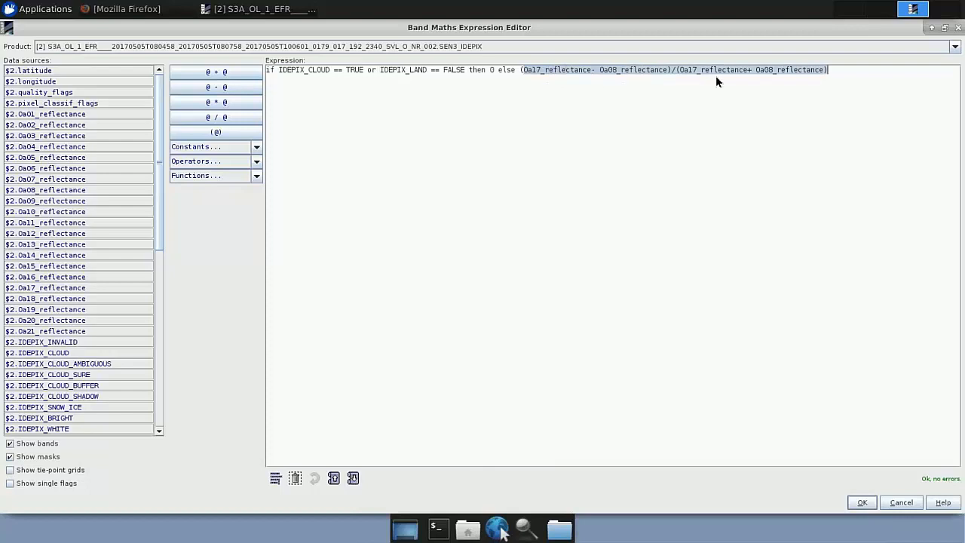
{"action": "left_click", "coordinate": [695, 140]}
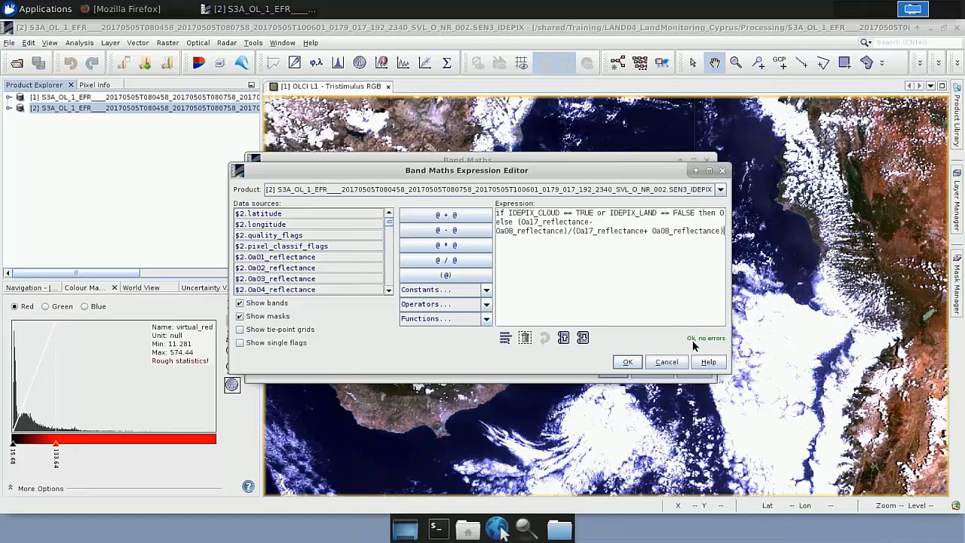
Step: Accept the expression, create the NDVI band and close the Tristimulus RGB view
{"action": "left_click", "coordinate": [626, 362]}
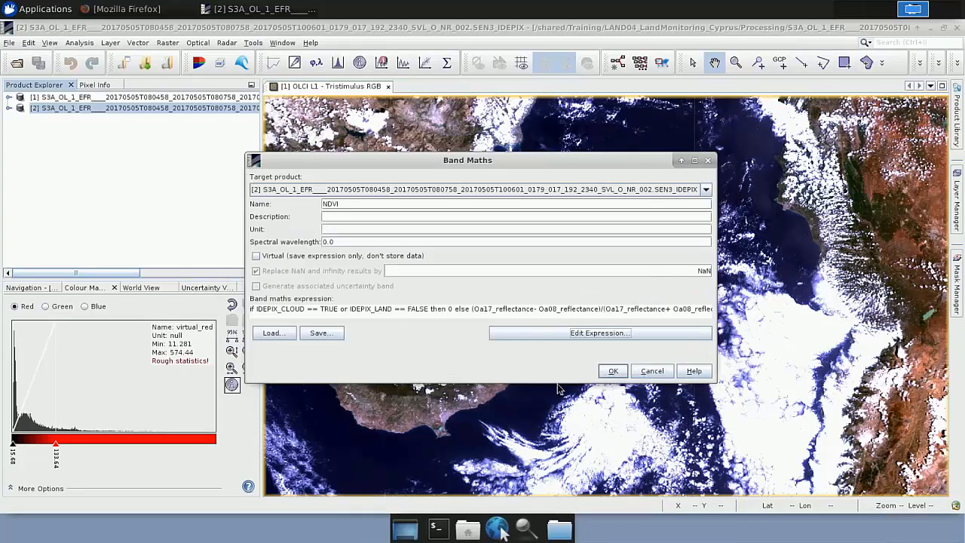
{"action": "left_click", "coordinate": [615, 373]}
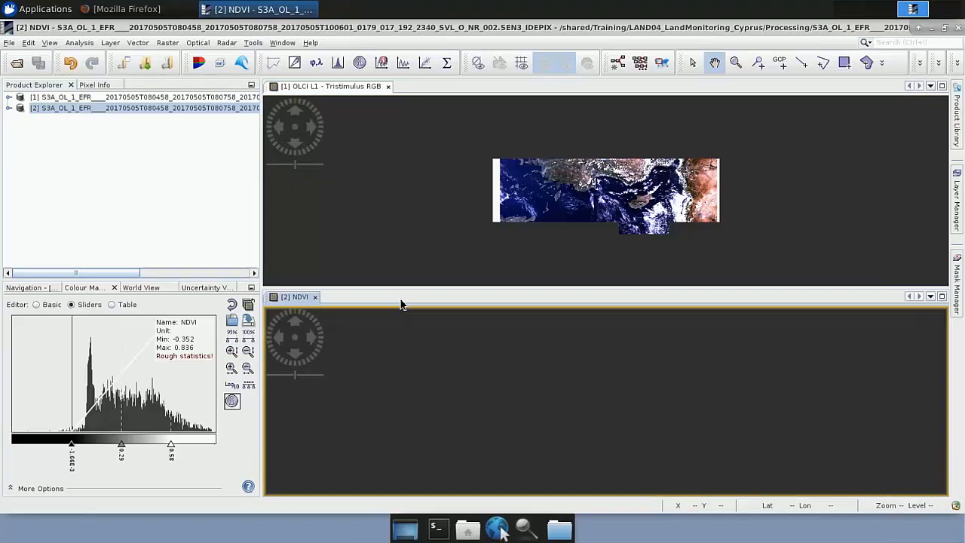
{"action": "left_click", "coordinate": [388, 86]}
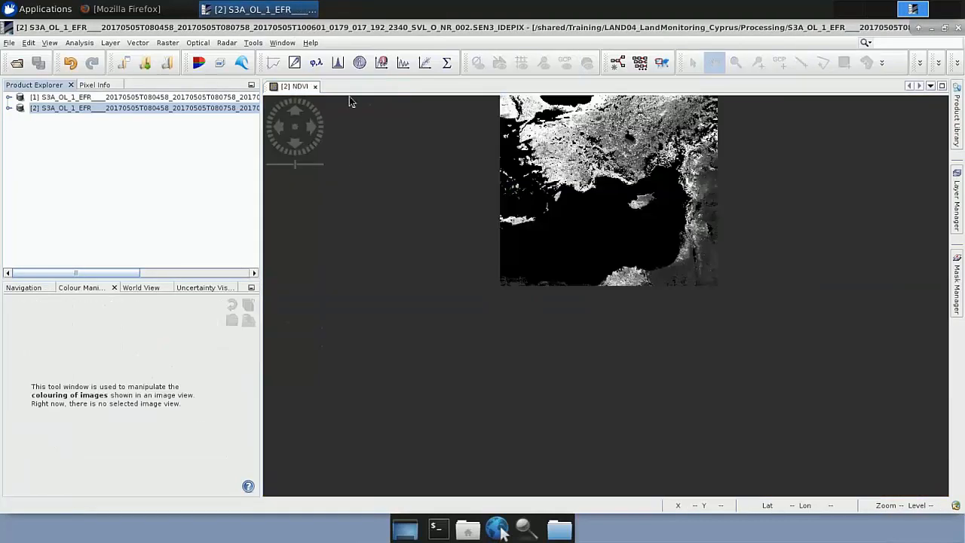
{"action": "left_click", "coordinate": [698, 120]}
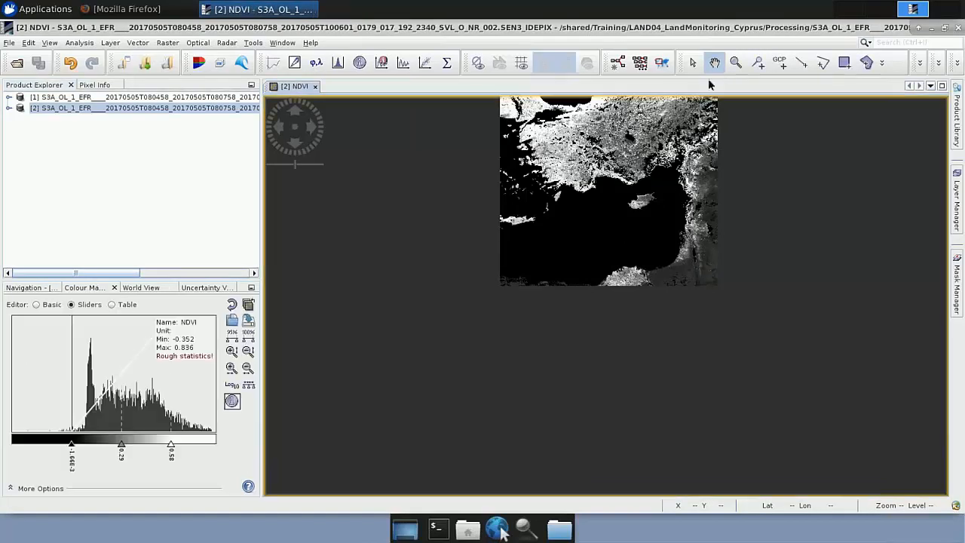
{"action": "left_click_drag", "start_coordinate": [639, 237], "coordinate": [633, 262]}
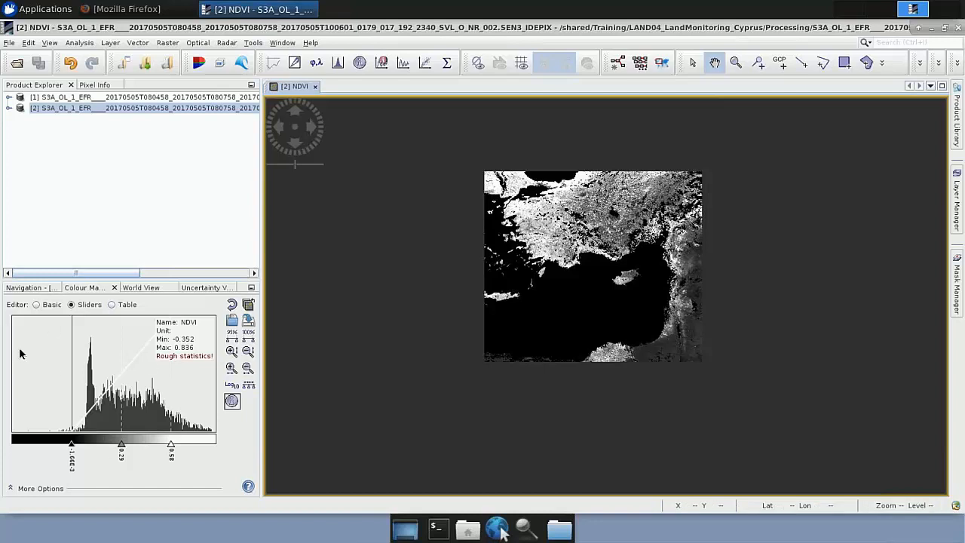
Step: Apply the meris_veg_index colour ramp to the NDVI image using the Basic colour editor
{"action": "left_click", "coordinate": [36, 304]}
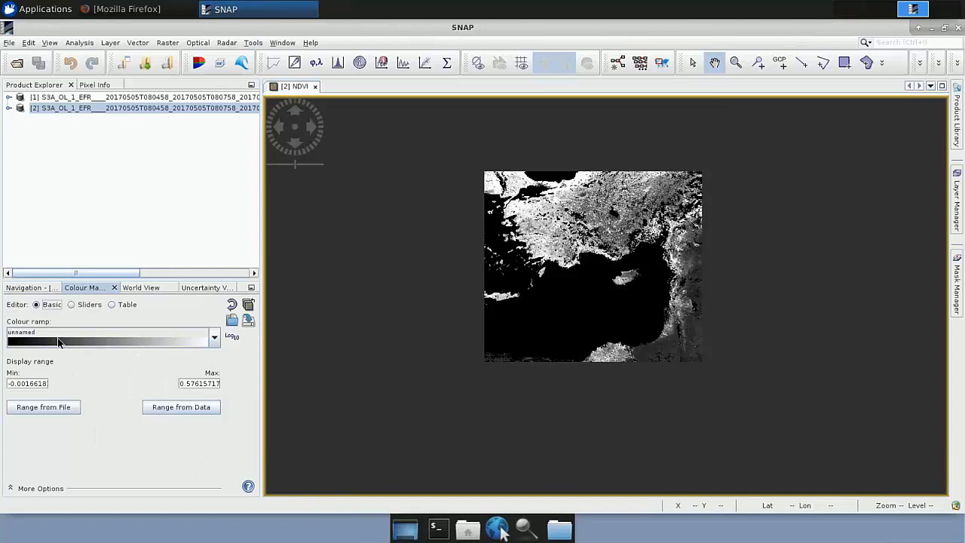
{"action": "left_click", "coordinate": [57, 338]}
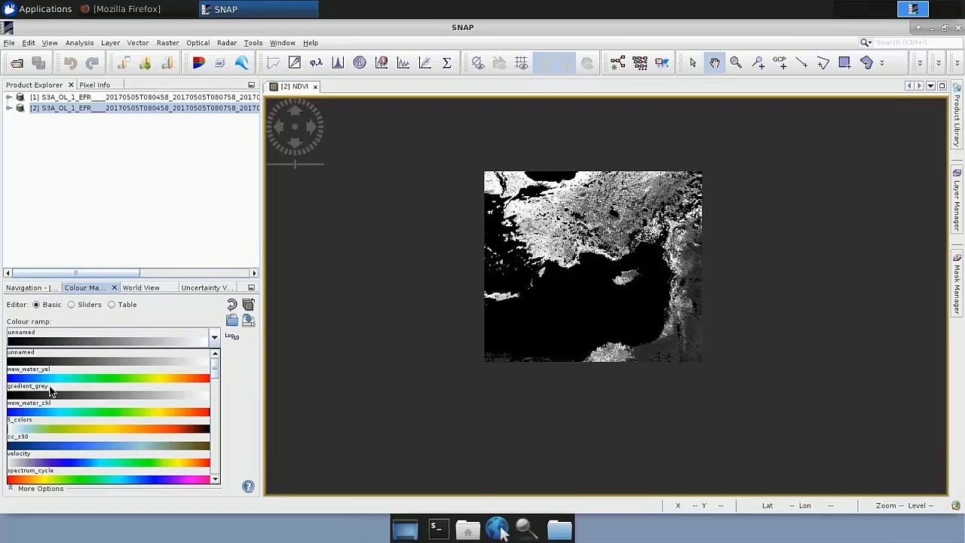
{"action": "scroll", "coordinate": [50, 391], "scroll_direction": "down", "scroll_amount": 3}
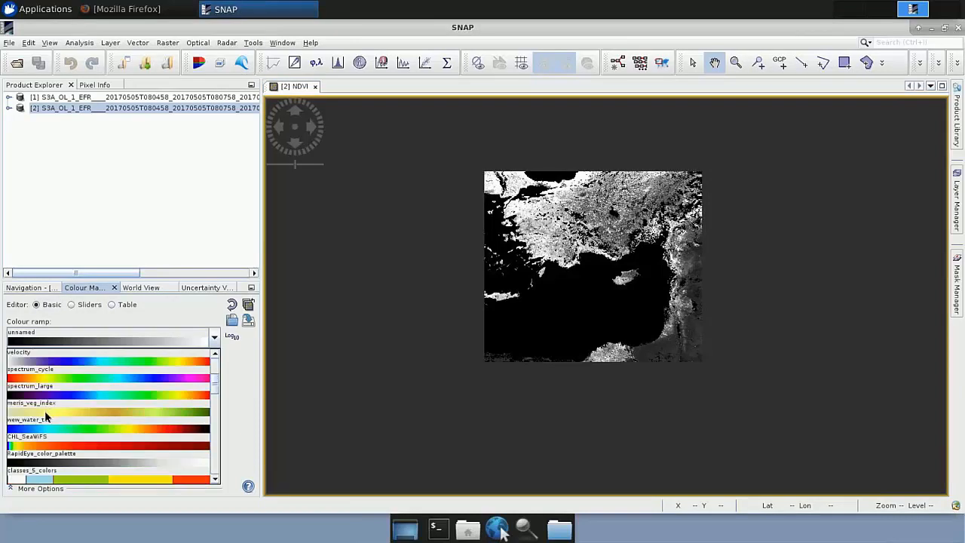
{"action": "left_click", "coordinate": [41, 408]}
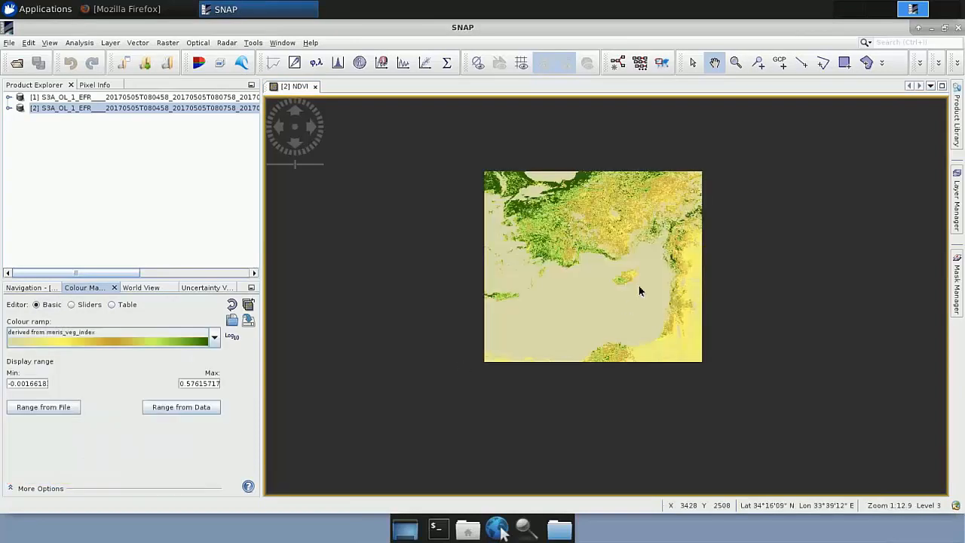
Step: Examine the recoloured NDVI image up close over Cyprus
{"action": "scroll", "coordinate": [637, 284], "scroll_direction": "down", "scroll_amount": 3}
{"action": "scroll", "coordinate": [638, 285], "scroll_direction": "up", "scroll_amount": 5}
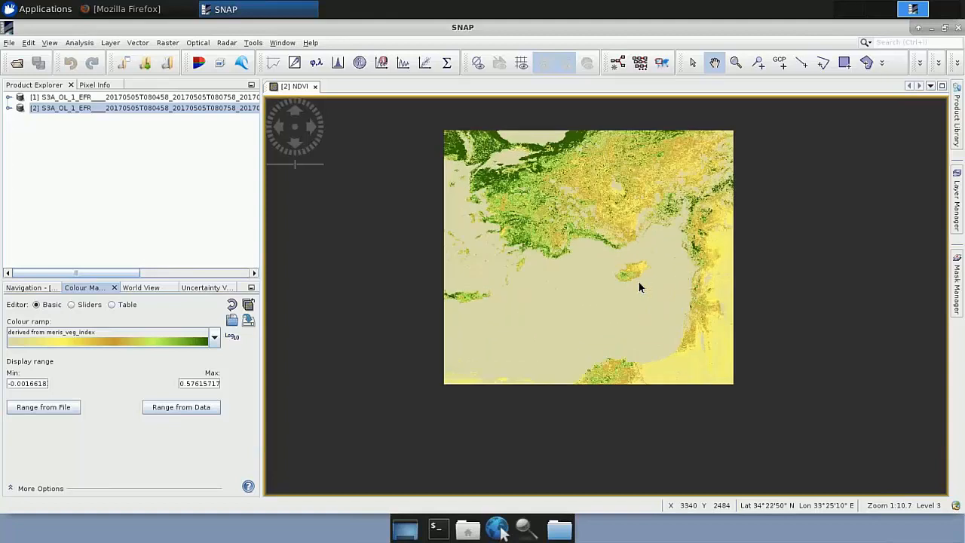
{"action": "left_click_drag", "start_coordinate": [613, 257], "coordinate": [610, 255]}
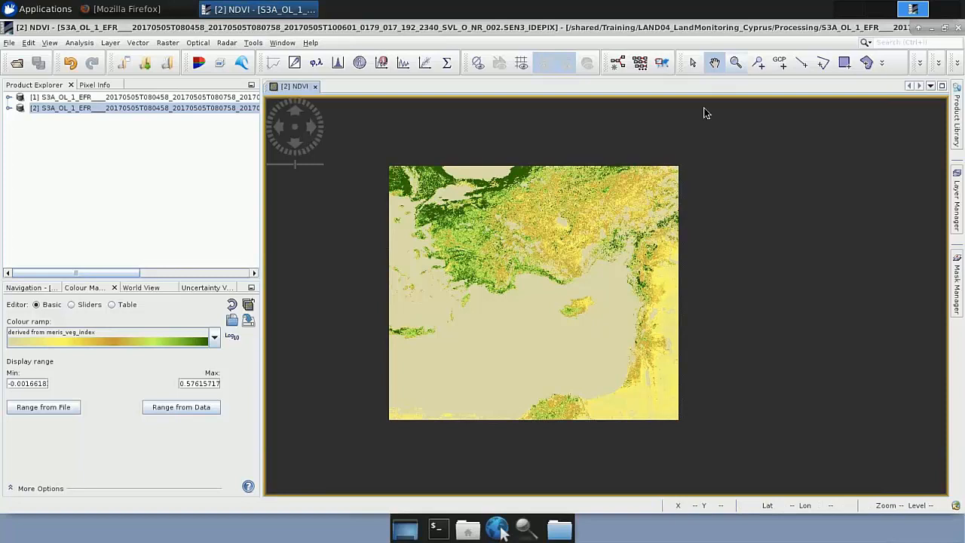
{"action": "left_click", "coordinate": [735, 63]}
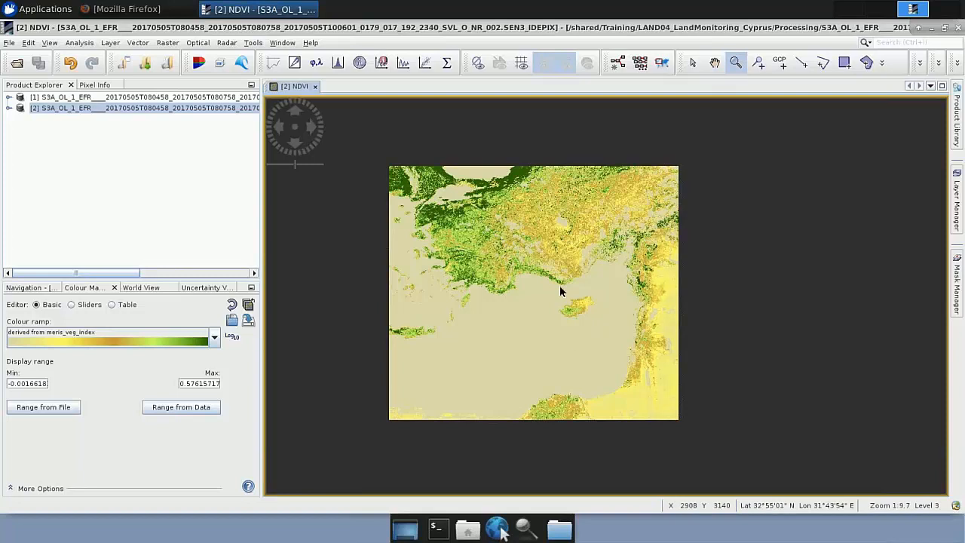
{"action": "left_click", "coordinate": [605, 335]}
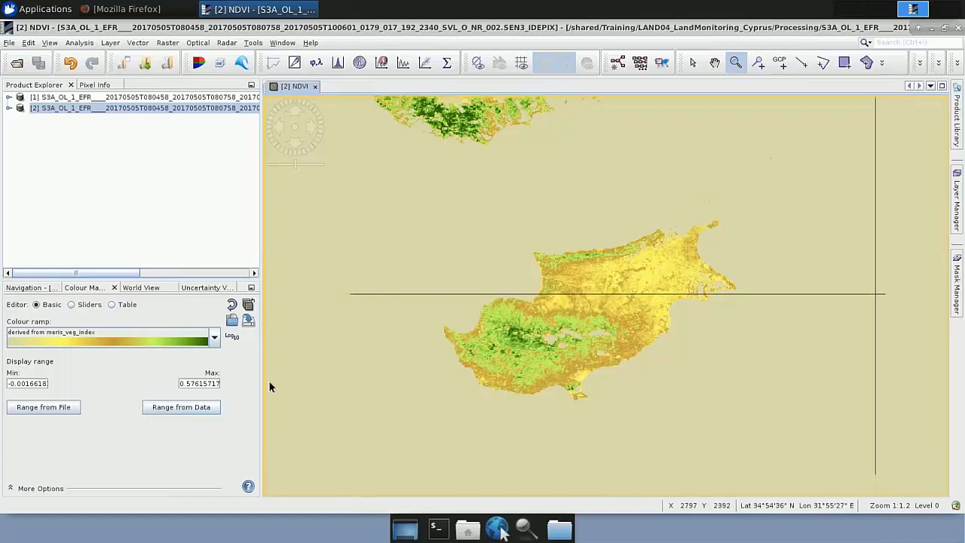
Step: Change the colour of the lowest NDVI value in the colour table to Sea Blue from the HTML colour codes
{"action": "left_click", "coordinate": [112, 304]}
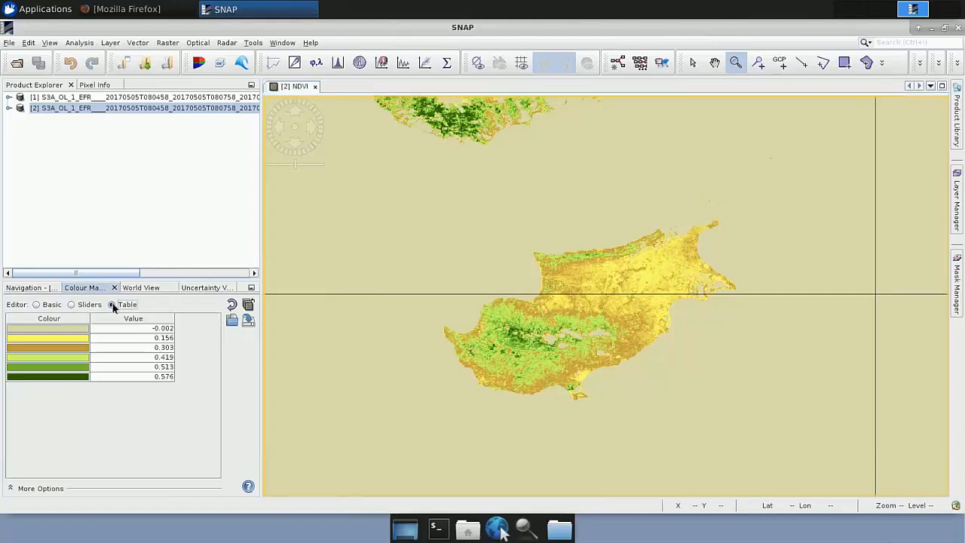
{"action": "left_click", "coordinate": [71, 330]}
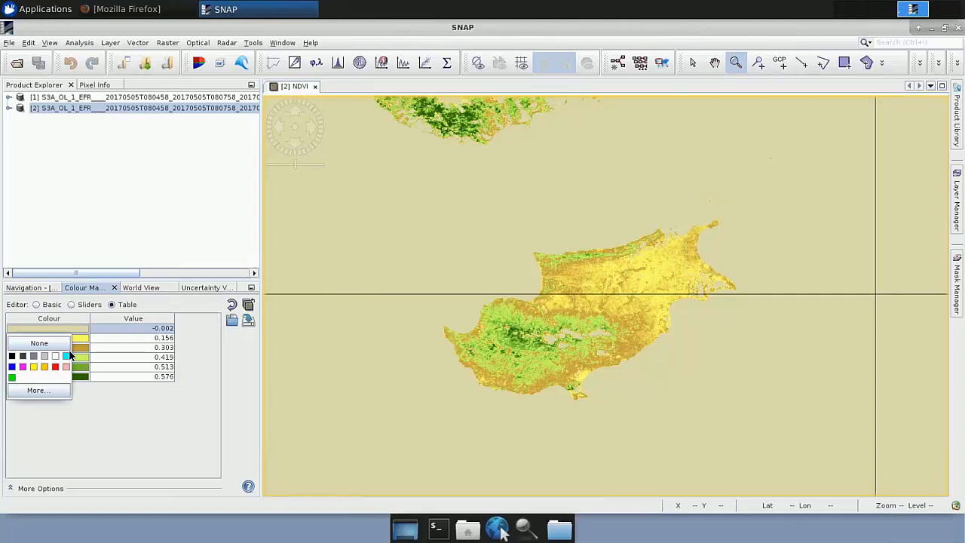
{"action": "left_click", "coordinate": [53, 393]}
{"action": "scroll", "coordinate": [193, 358], "scroll_direction": "down", "scroll_amount": 10}
{"action": "scroll", "coordinate": [190, 359], "scroll_direction": "down", "scroll_amount": 8}
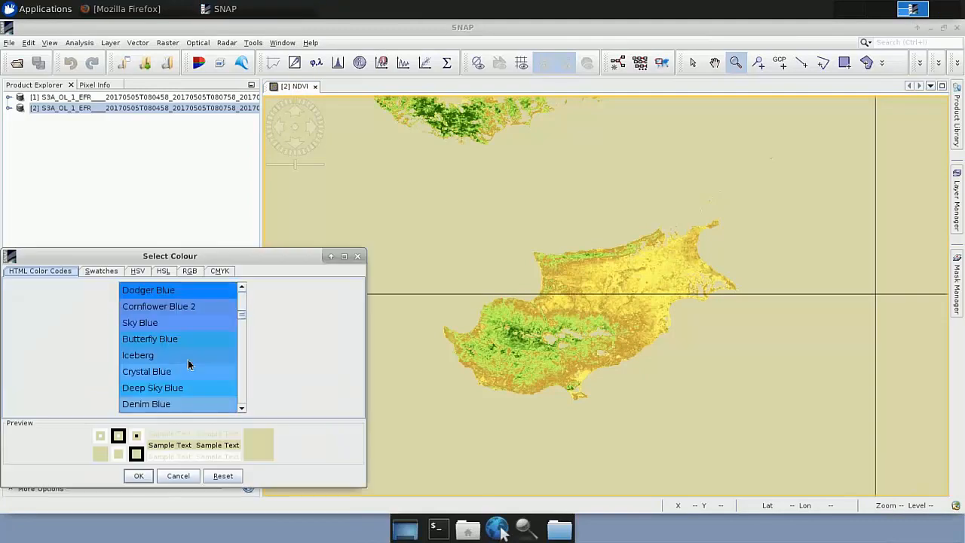
{"action": "scroll", "coordinate": [185, 361], "scroll_direction": "down", "scroll_amount": 2}
{"action": "left_click", "coordinate": [155, 406]}
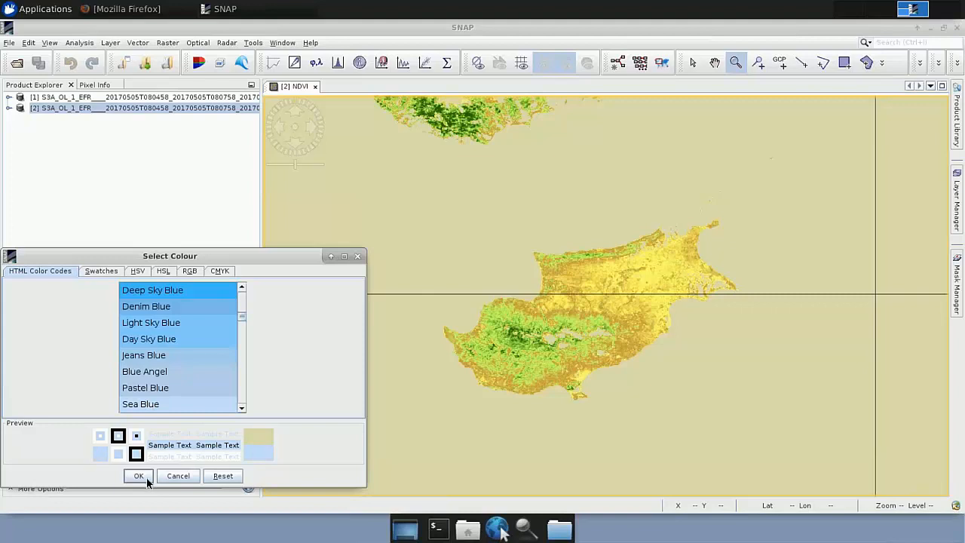
{"action": "left_click", "coordinate": [138, 480]}
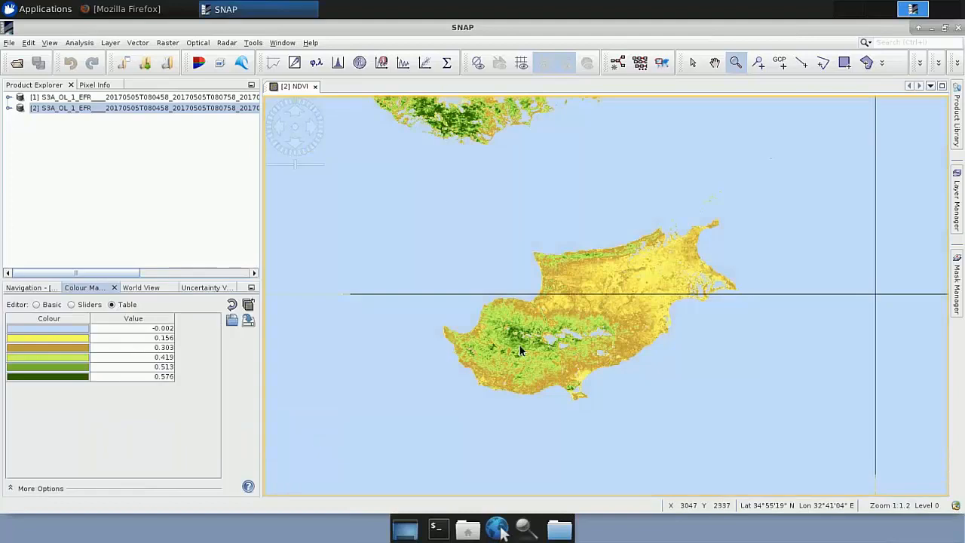
Step: Examine the recoloured NDVI image around Cyprus and show the whole scene in the view
{"action": "scroll", "coordinate": [521, 344], "scroll_direction": "down", "scroll_amount": 2}
{"action": "scroll", "coordinate": [525, 352], "scroll_direction": "up", "scroll_amount": 2}
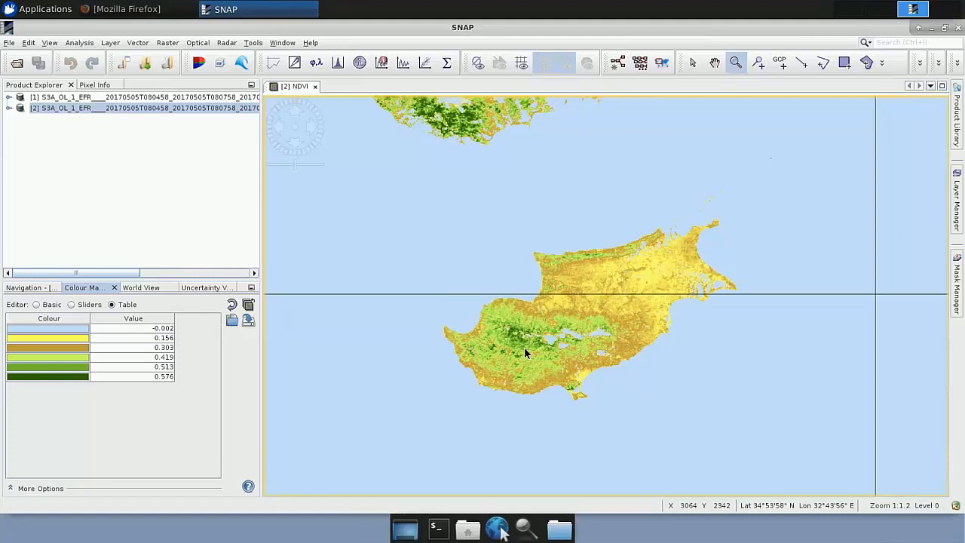
{"action": "scroll", "coordinate": [538, 367], "scroll_direction": "down", "scroll_amount": 2}
{"action": "scroll", "coordinate": [540, 369], "scroll_direction": "down", "scroll_amount": 2}
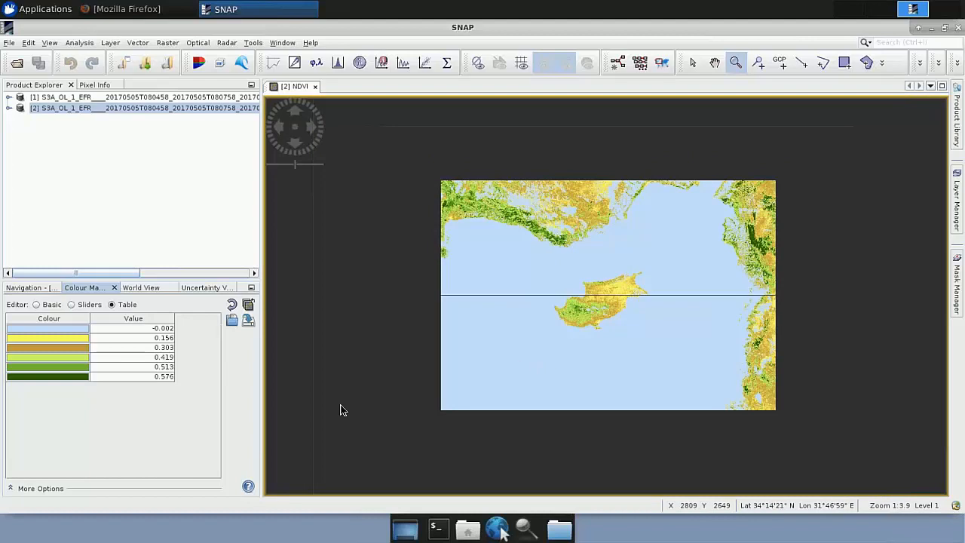
{"action": "scroll", "coordinate": [340, 407], "scroll_direction": "down", "scroll_amount": 1}
{"action": "left_click", "coordinate": [30, 288]}
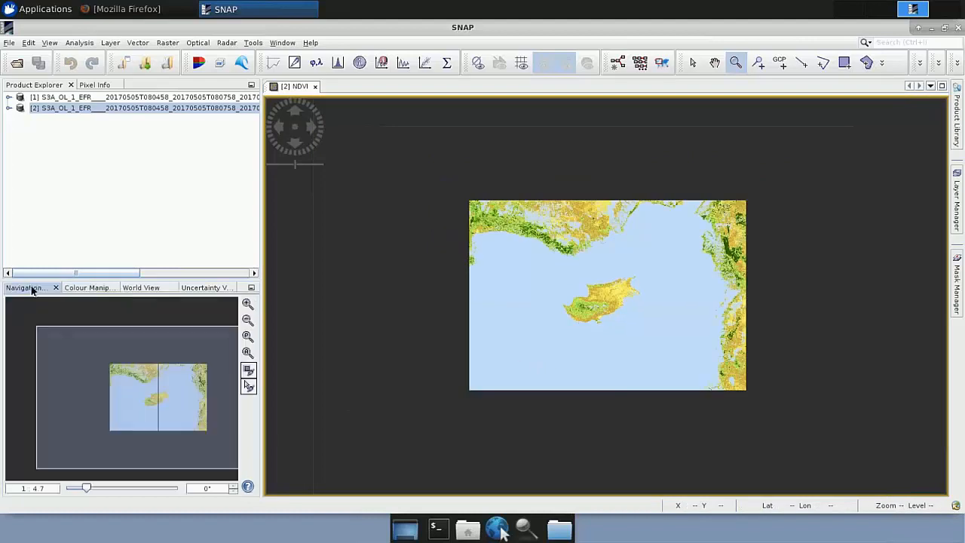
{"action": "left_click", "coordinate": [249, 352]}
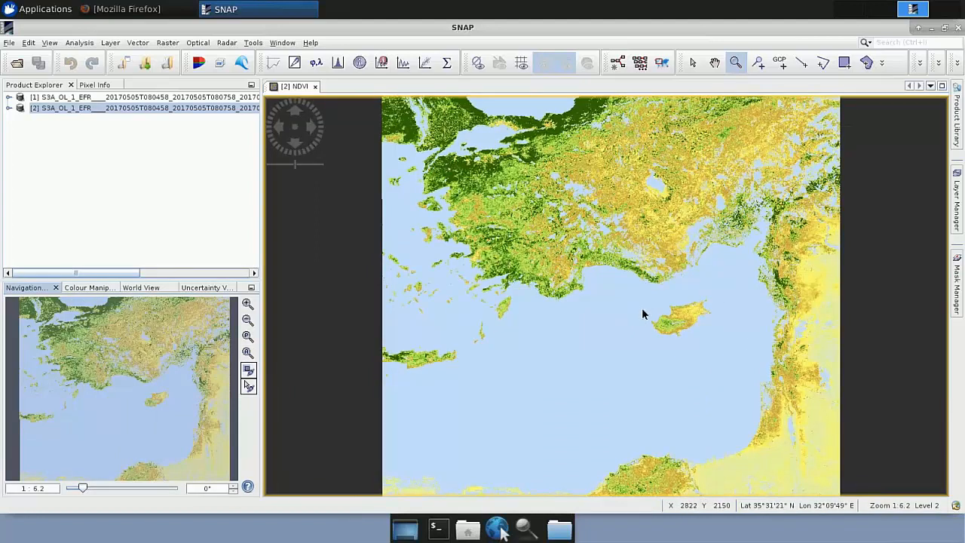
Step: Create a spatial subset of the IdePix product around Cyprus, spanning pixels X 2688 to 3840 and Y 1792 to 2688
{"action": "left_click", "coordinate": [167, 43]}
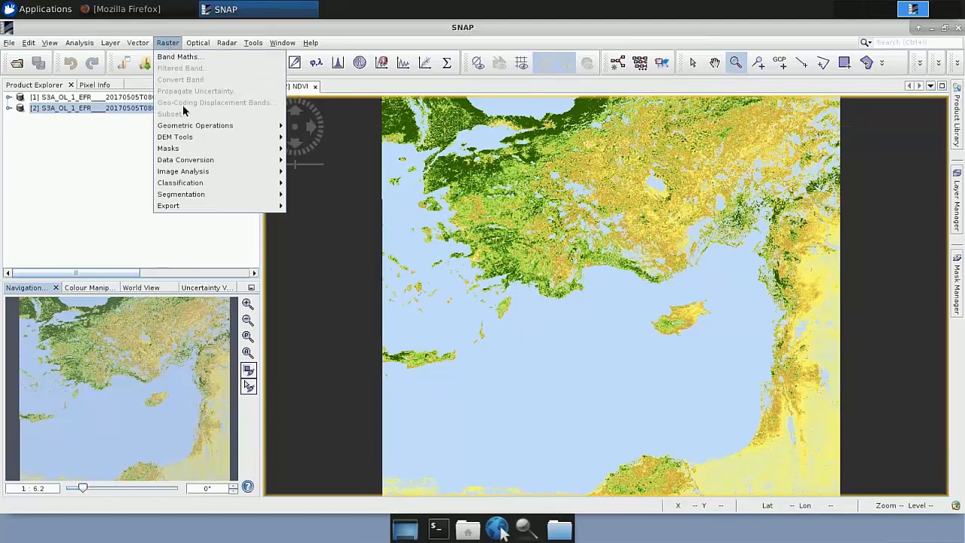
{"action": "left_click", "coordinate": [351, 140]}
{"action": "left_click", "coordinate": [279, 88]}
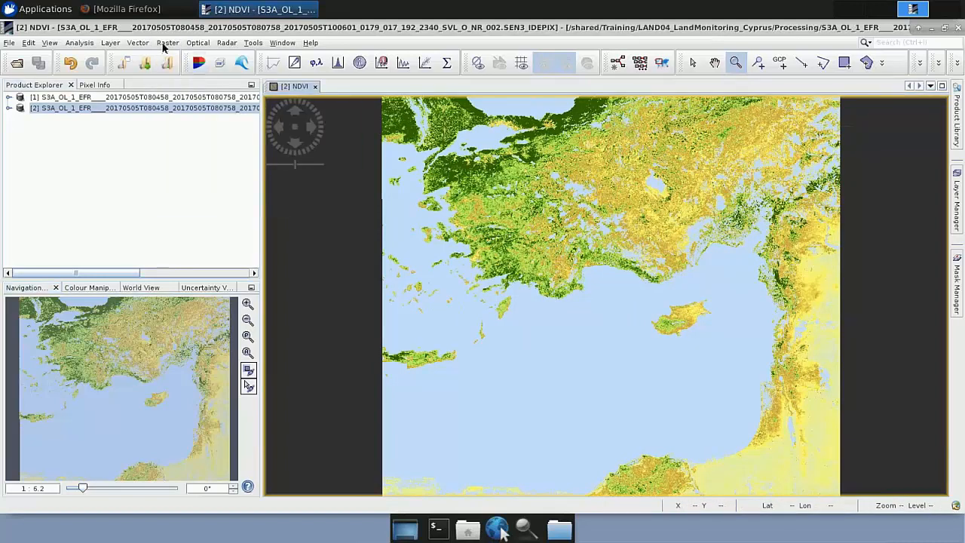
{"action": "left_click", "coordinate": [166, 44]}
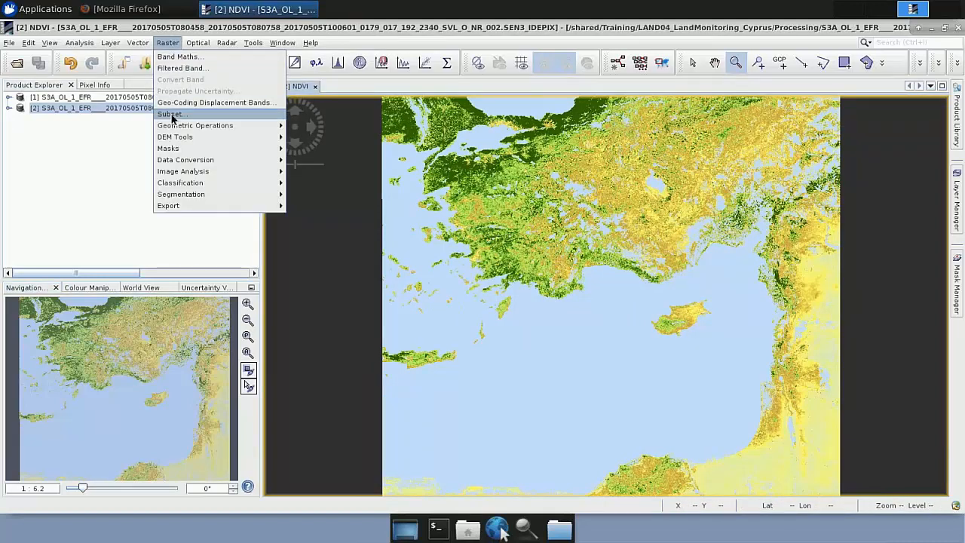
{"action": "left_click", "coordinate": [171, 114]}
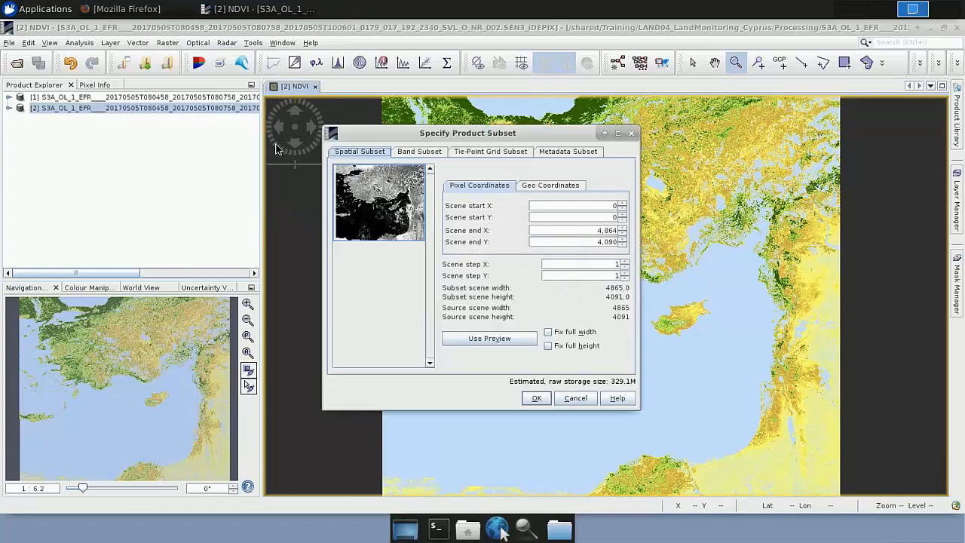
{"action": "left_click", "coordinate": [563, 186]}
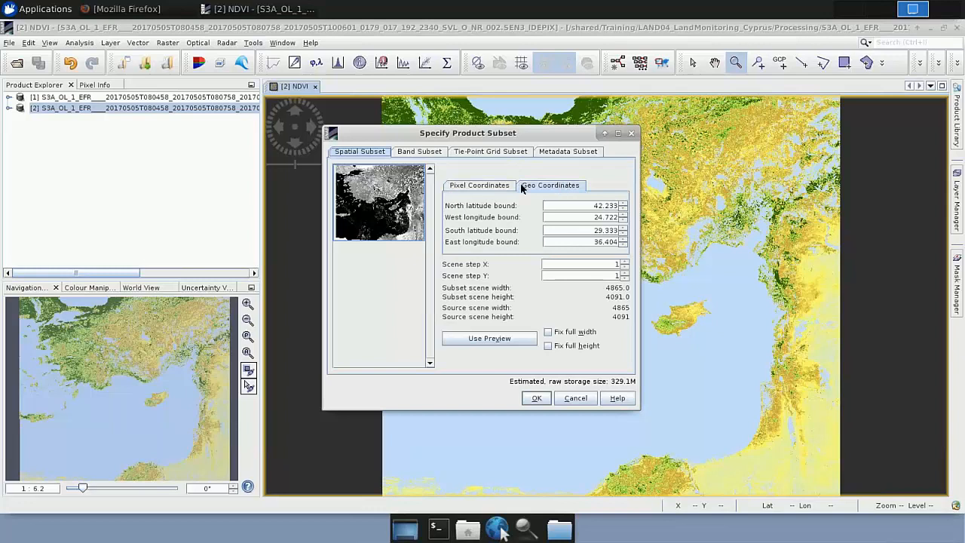
{"action": "left_click", "coordinate": [490, 192]}
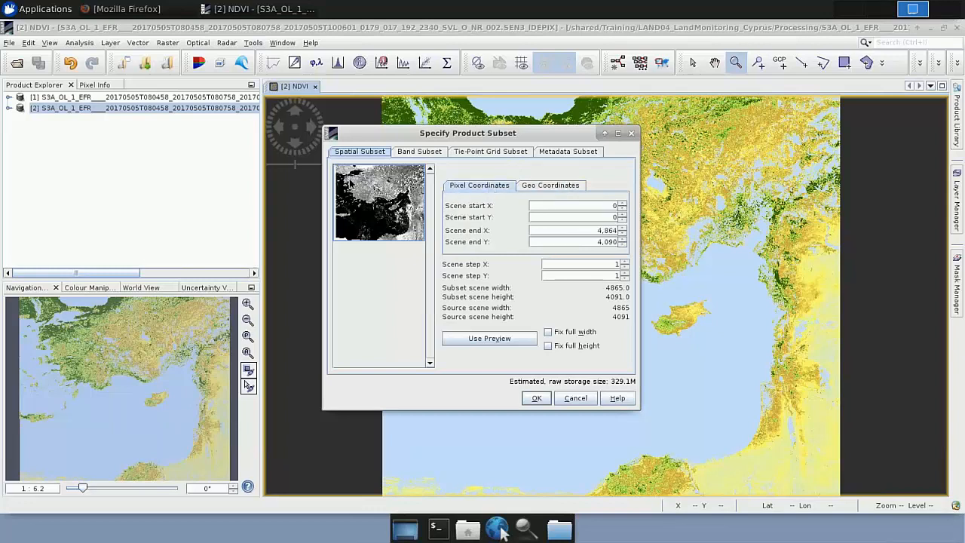
{"action": "left_click_drag", "start_coordinate": [337, 169], "coordinate": [394, 208]}
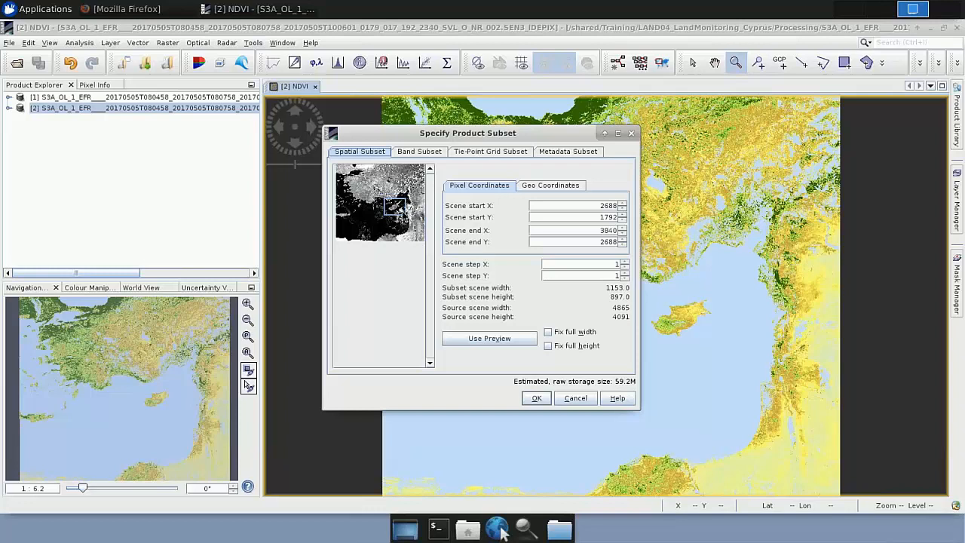
{"action": "left_click", "coordinate": [536, 399]}
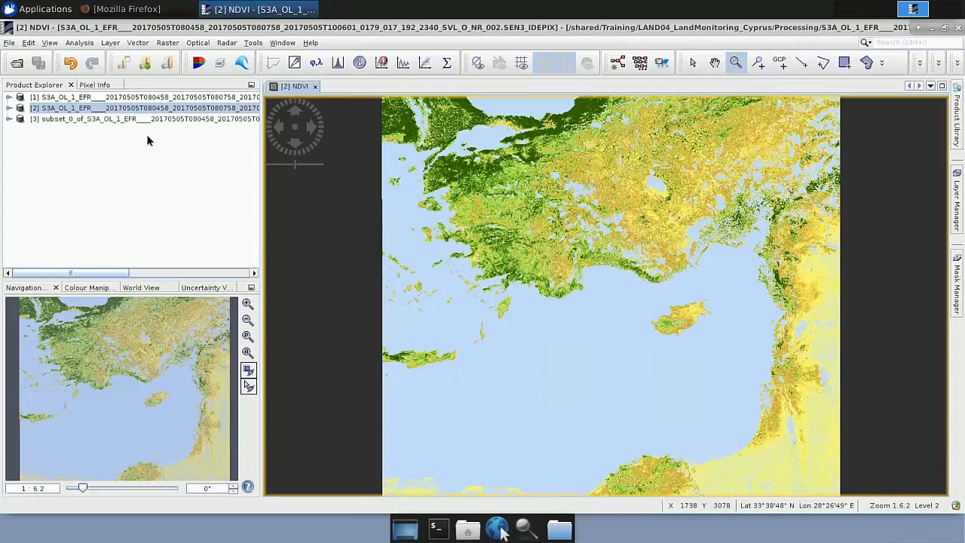
Step: Display the NDVI band of the new subset product and close the full-scene NDVI view
{"action": "left_click", "coordinate": [64, 121]}
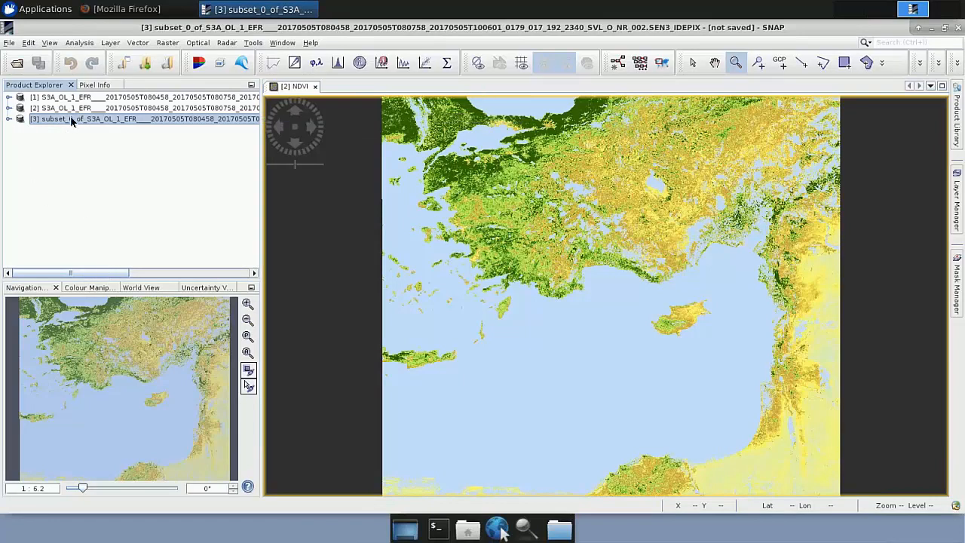
{"action": "left_click", "coordinate": [9, 119]}
{"action": "left_click", "coordinate": [21, 174]}
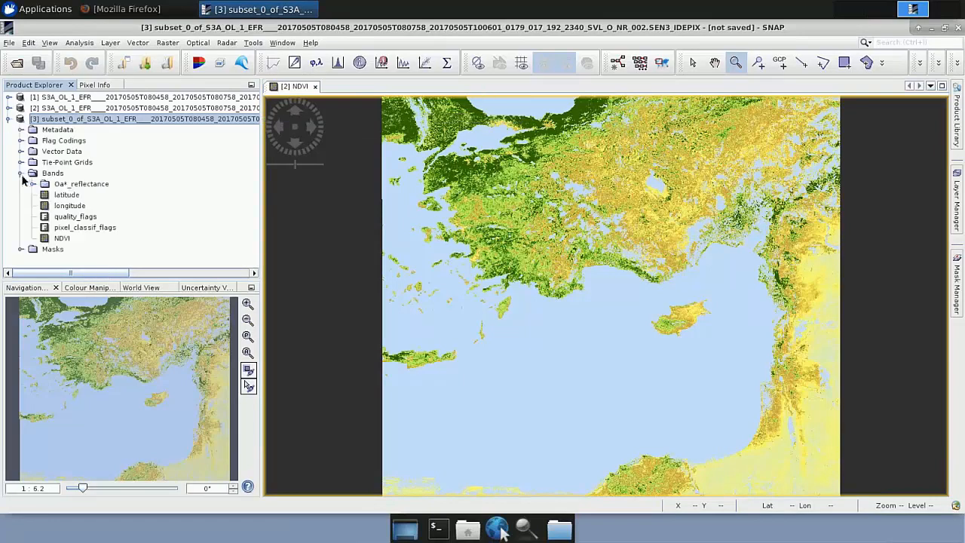
{"action": "double_click", "coordinate": [61, 238]}
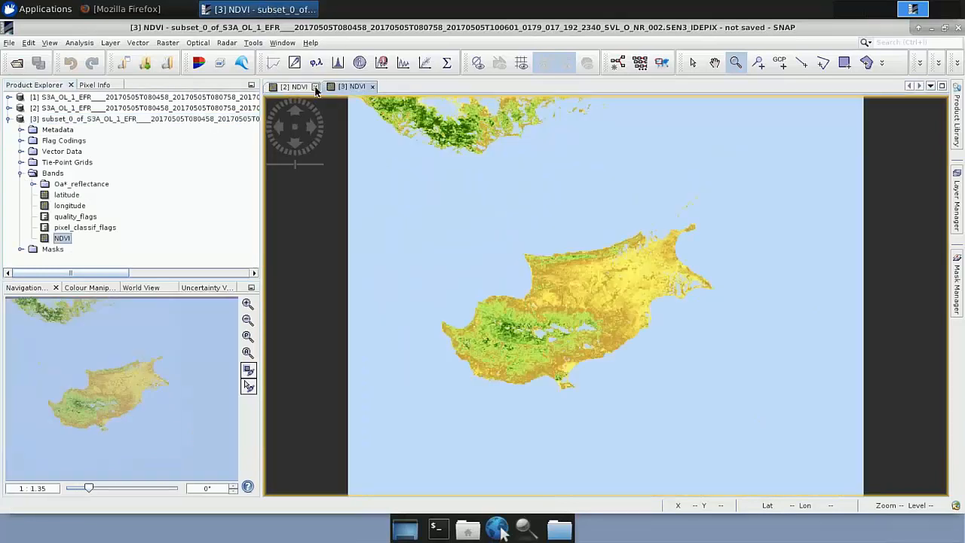
{"action": "left_click", "coordinate": [315, 87]}
{"action": "scroll", "coordinate": [544, 291], "scroll_direction": "down", "scroll_amount": 3}
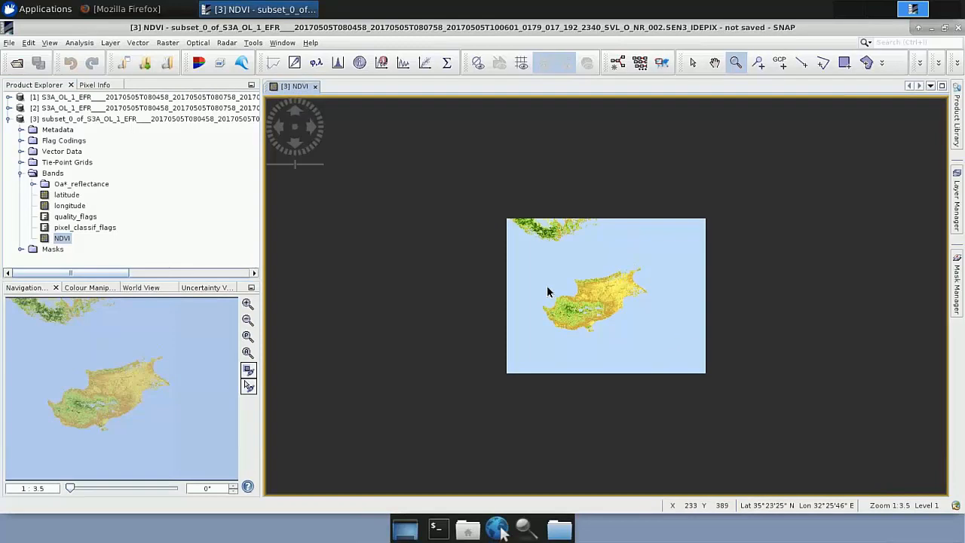
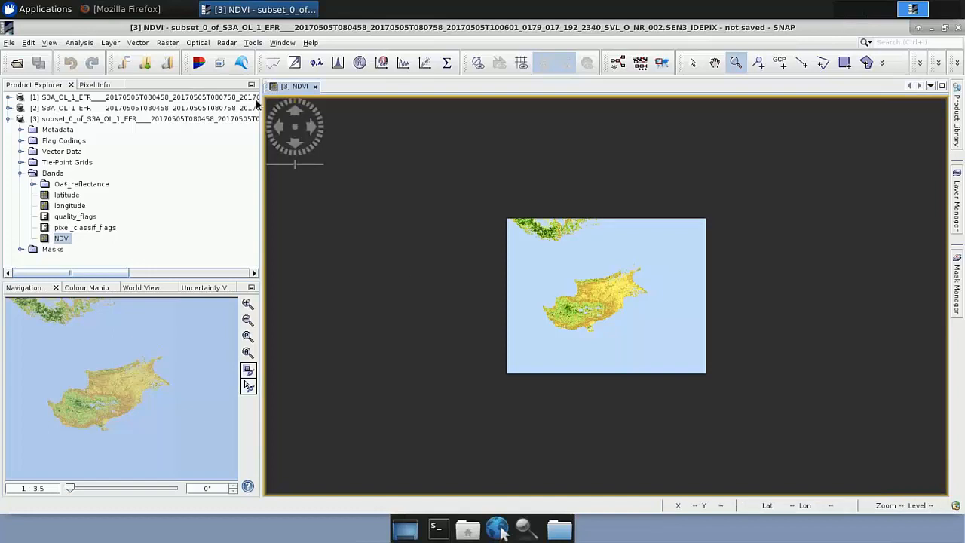
Step: Set up a reprojection of the Cyprus subset product to UTM / WGS 84 (Automatic) and dismiss it without running
{"action": "left_click", "coordinate": [172, 44]}
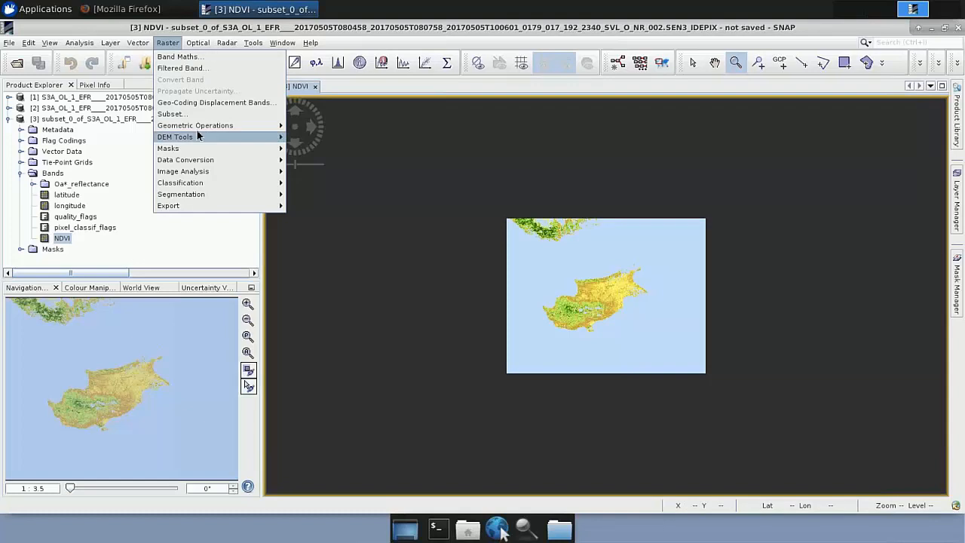
{"action": "mouse_move", "coordinate": [193, 126]}
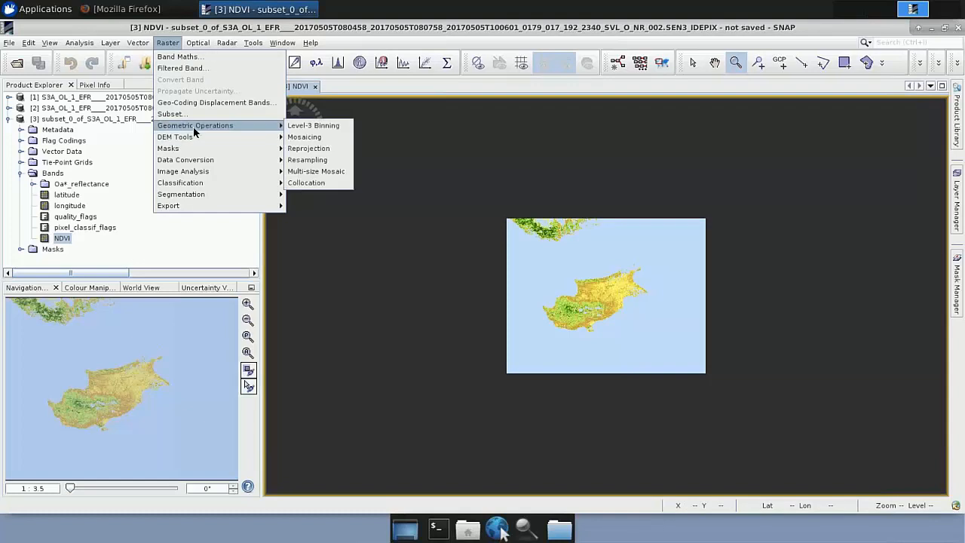
{"action": "left_click", "coordinate": [300, 150]}
{"action": "left_click_drag", "start_coordinate": [421, 109], "coordinate": [453, 109]}
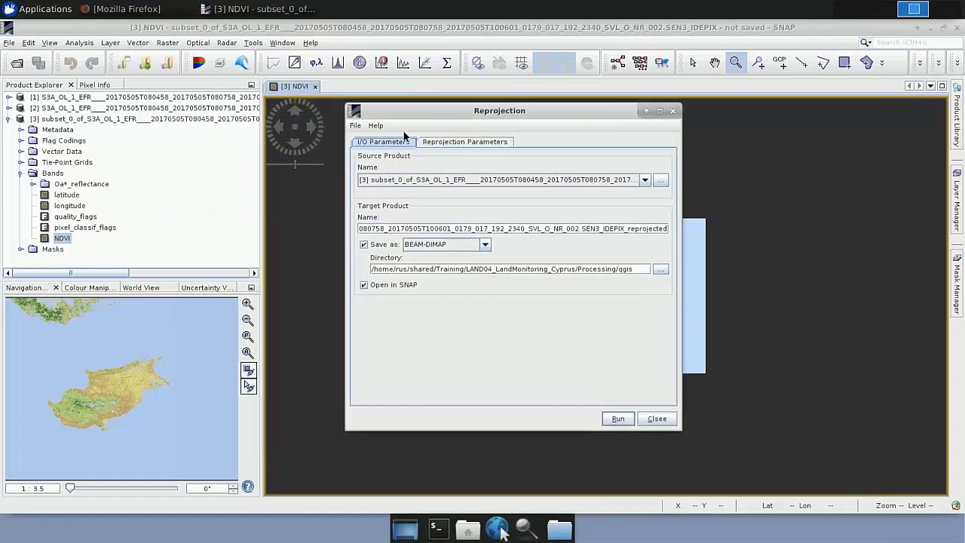
{"action": "left_click", "coordinate": [379, 184]}
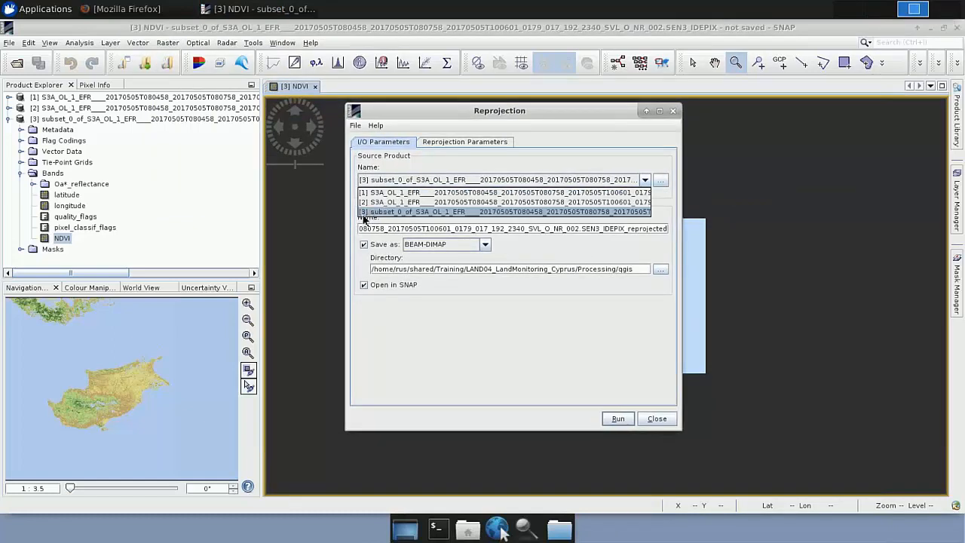
{"action": "left_click", "coordinate": [368, 208]}
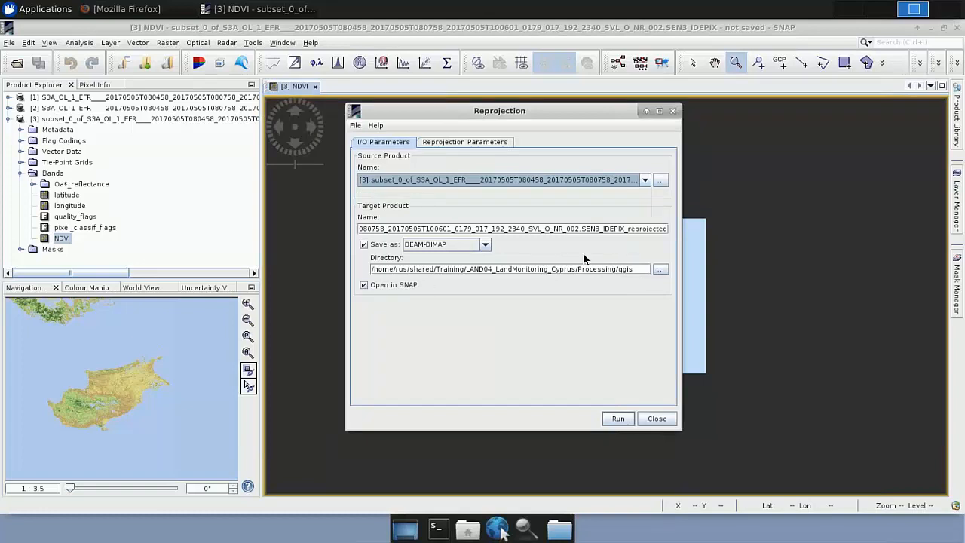
{"action": "left_click", "coordinate": [461, 143]}
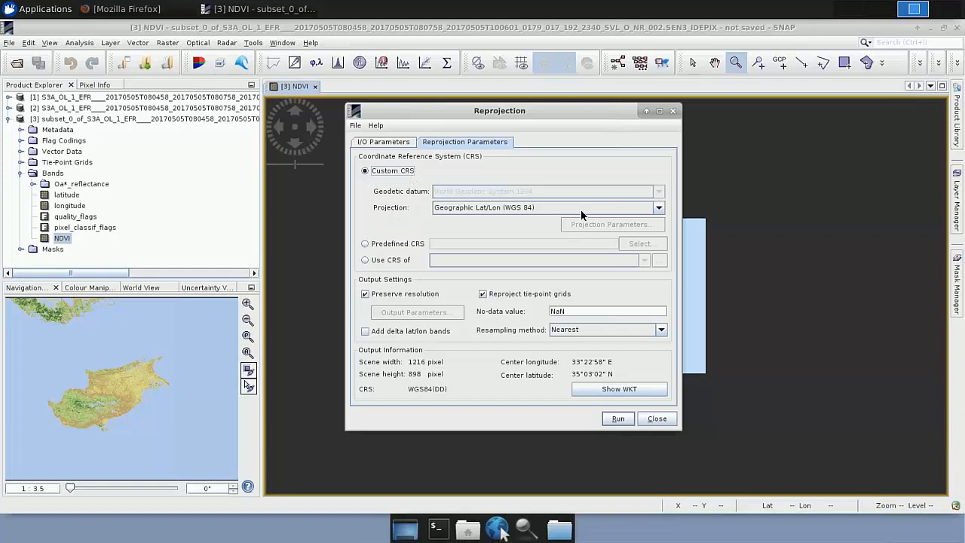
{"action": "left_click", "coordinate": [658, 208]}
{"action": "scroll", "coordinate": [483, 249], "scroll_direction": "down", "scroll_amount": 5}
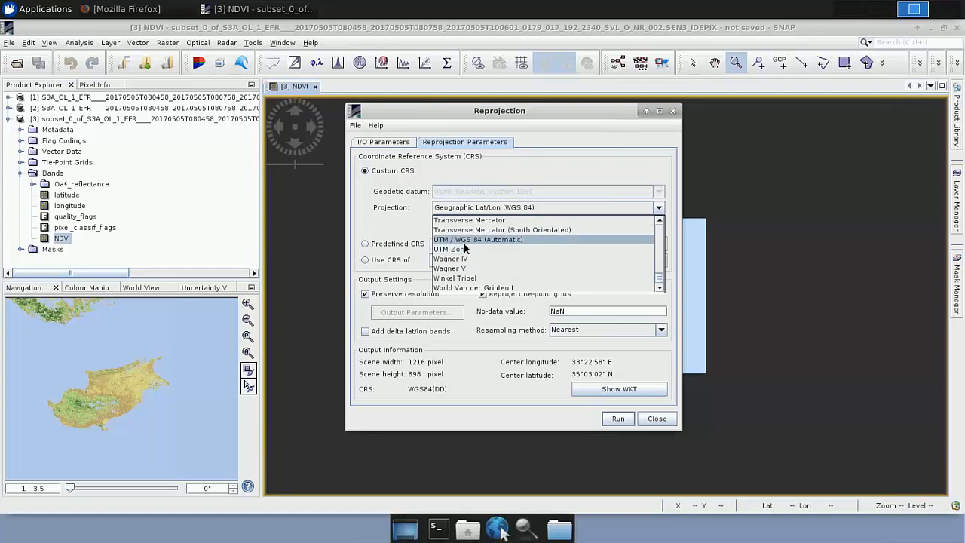
{"action": "left_click", "coordinate": [466, 241]}
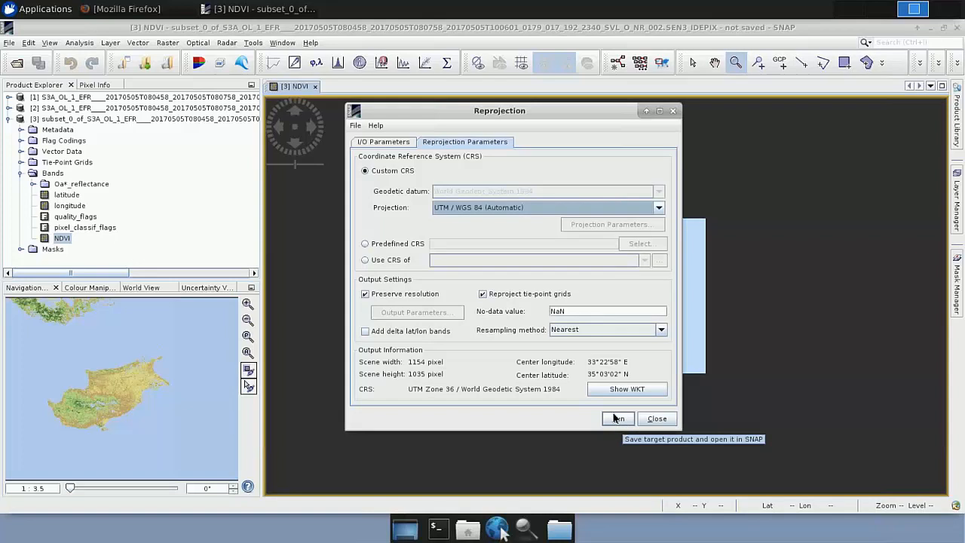
{"action": "left_click", "coordinate": [673, 111]}
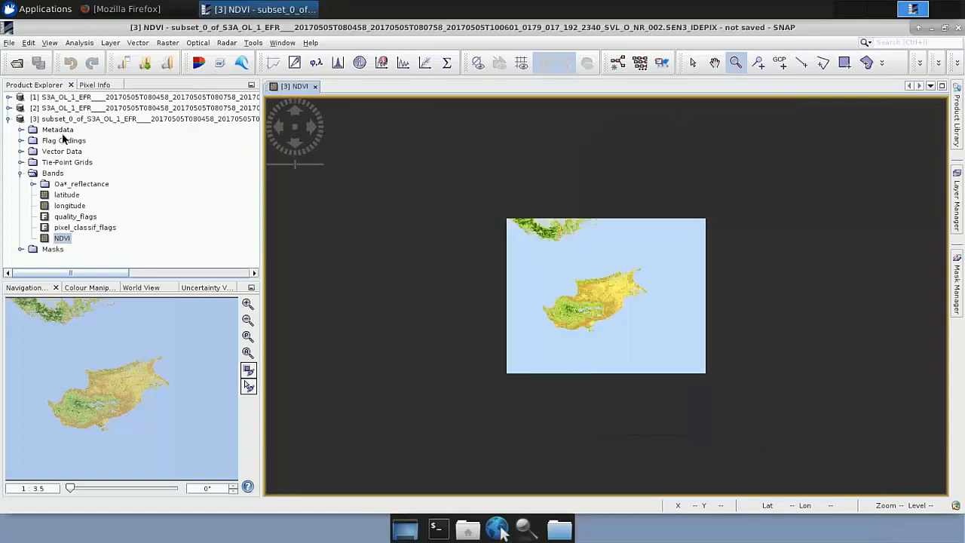
Step: Open the subset's IDEPIX_reprojected.dim product from the Processing folder and check its full name in the product list
{"action": "left_click", "coordinate": [9, 119]}
{"action": "left_click", "coordinate": [18, 64]}
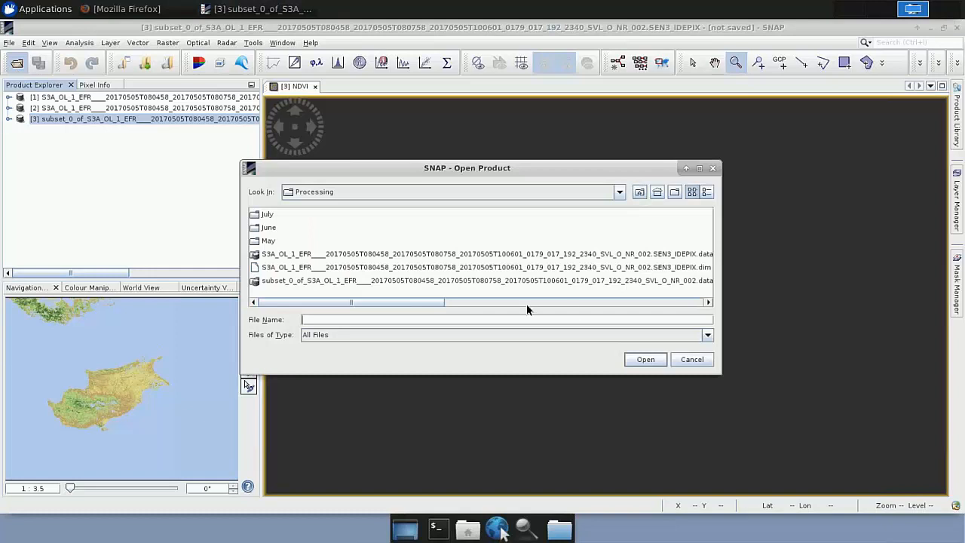
{"action": "left_click_drag", "start_coordinate": [428, 301], "coordinate": [707, 288]}
{"action": "left_click", "coordinate": [689, 241]}
{"action": "left_click", "coordinate": [645, 360]}
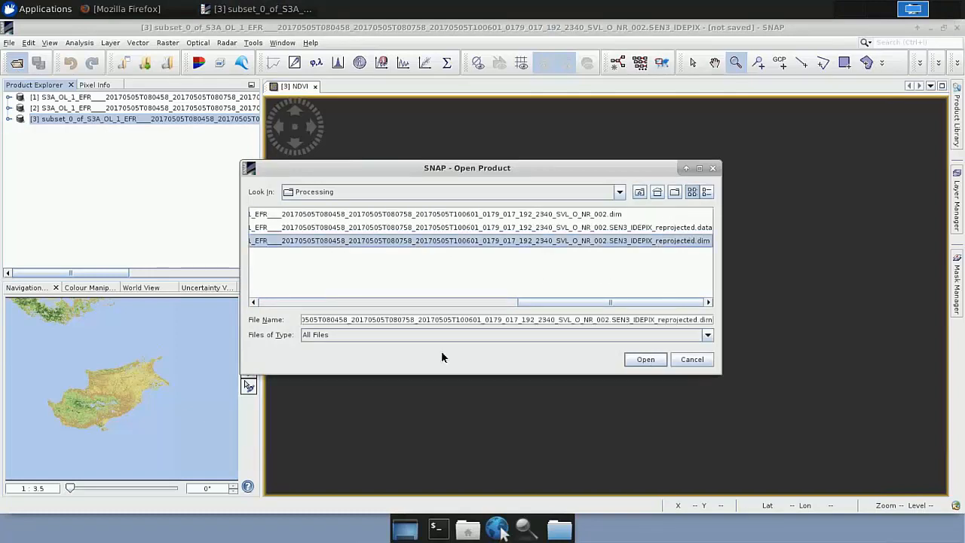
{"action": "left_click", "coordinate": [64, 131]}
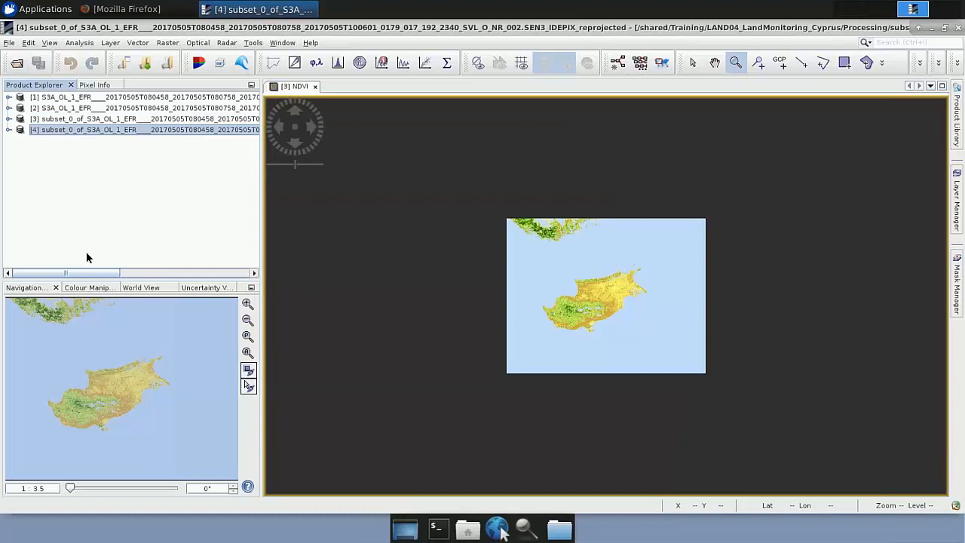
{"action": "left_click_drag", "start_coordinate": [89, 271], "coordinate": [233, 279]}
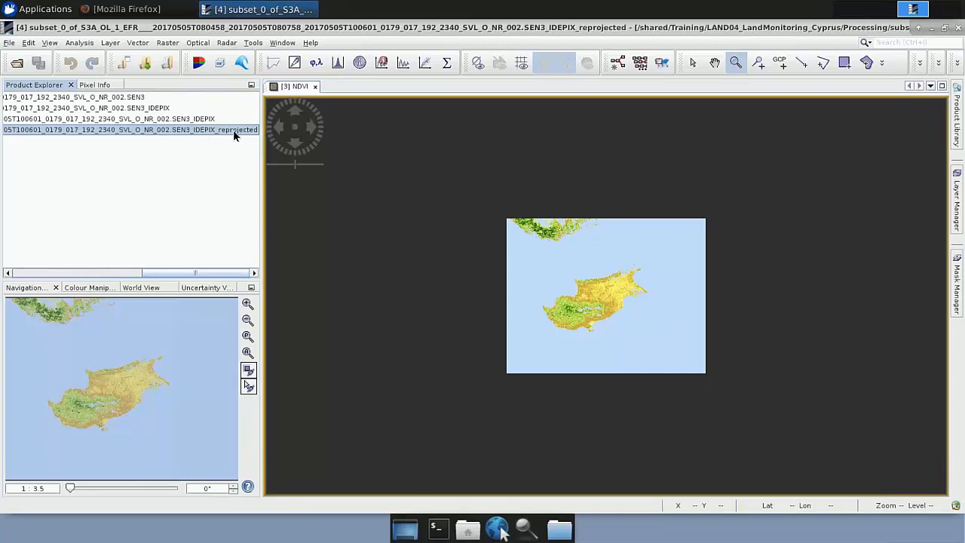
{"action": "left_click_drag", "start_coordinate": [180, 279], "coordinate": [50, 270]}
Step: Display the NDVI band of the reprojected product and close the NDVI view of the unprojected subset
{"action": "left_click", "coordinate": [8, 129]}
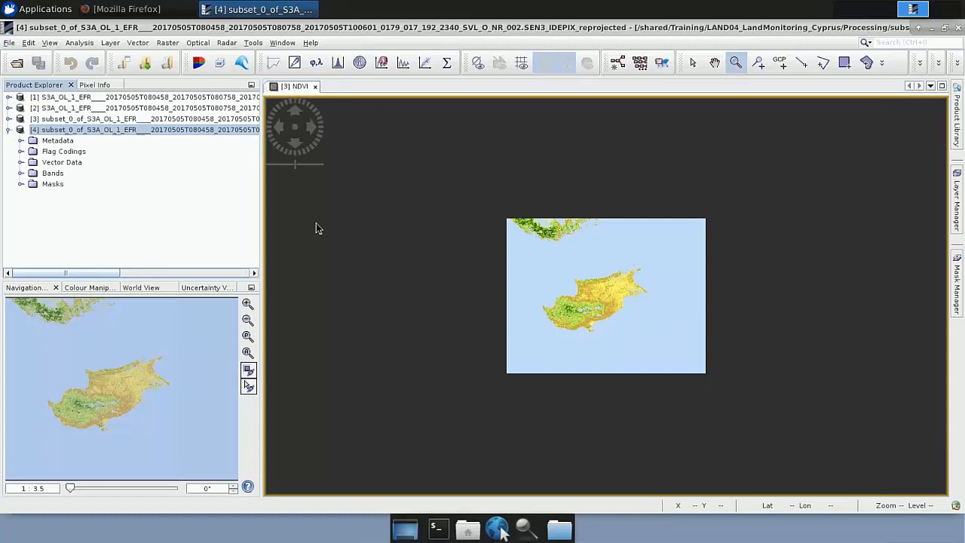
{"action": "left_click", "coordinate": [21, 173]}
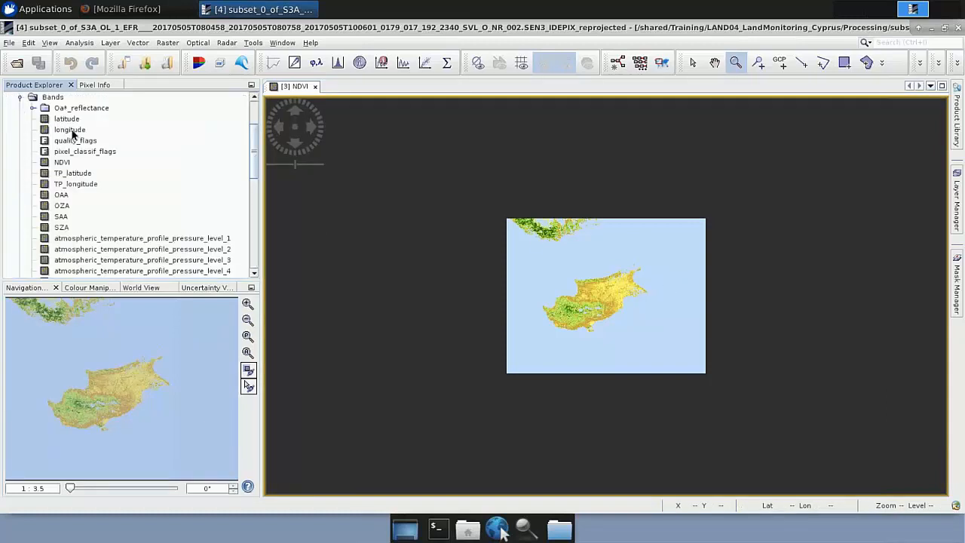
{"action": "double_click", "coordinate": [64, 163]}
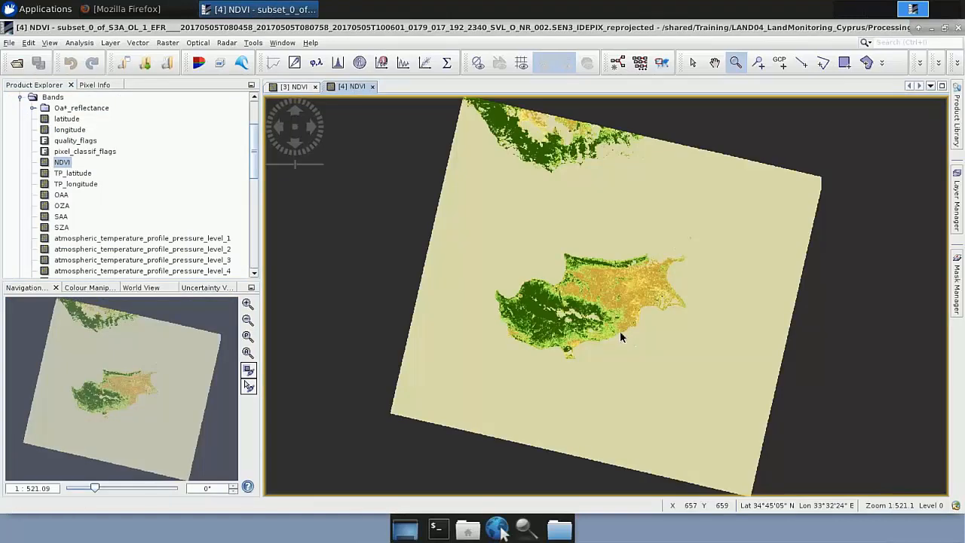
{"action": "left_click", "coordinate": [315, 88]}
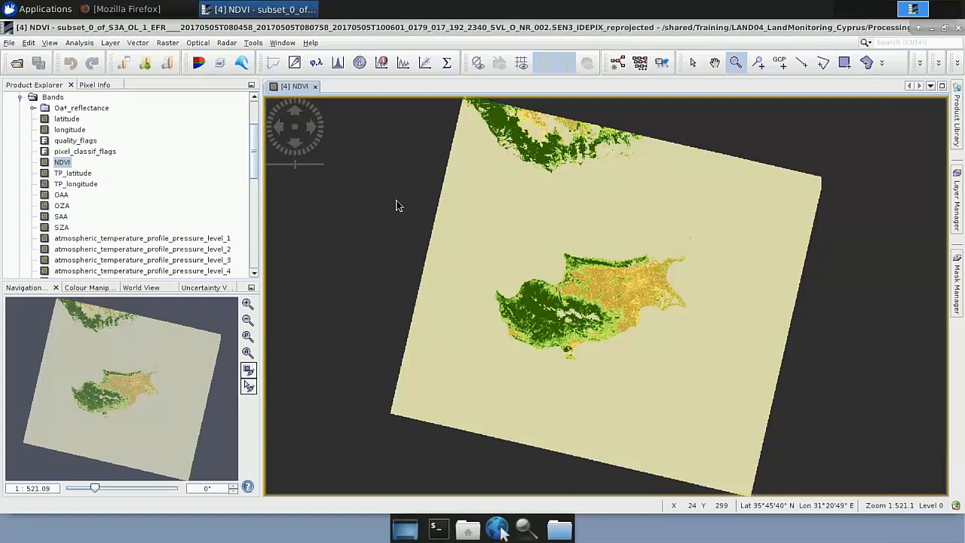
Step: Start a new graph in the Graph Builder and move the Read and Write nodes further apart
{"action": "left_click", "coordinate": [254, 44]}
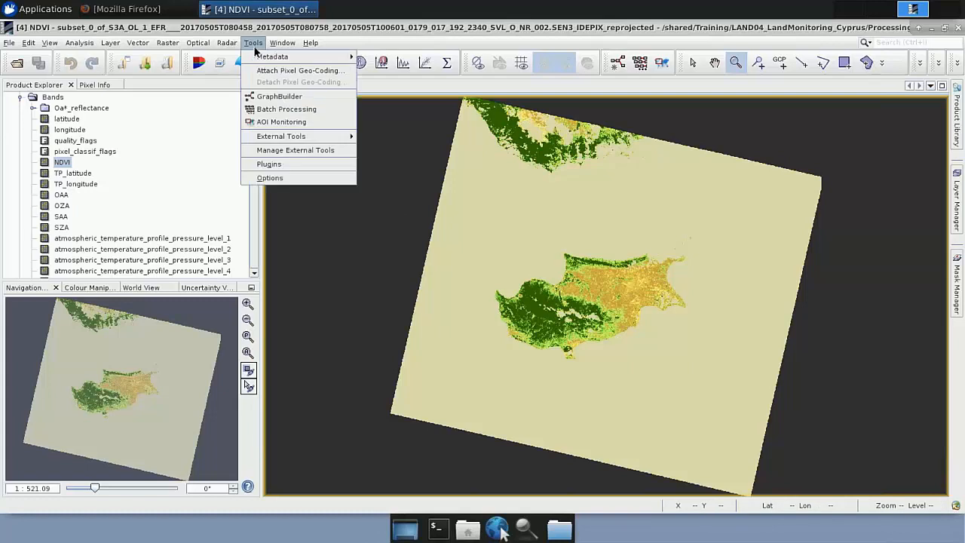
{"action": "left_click", "coordinate": [278, 99]}
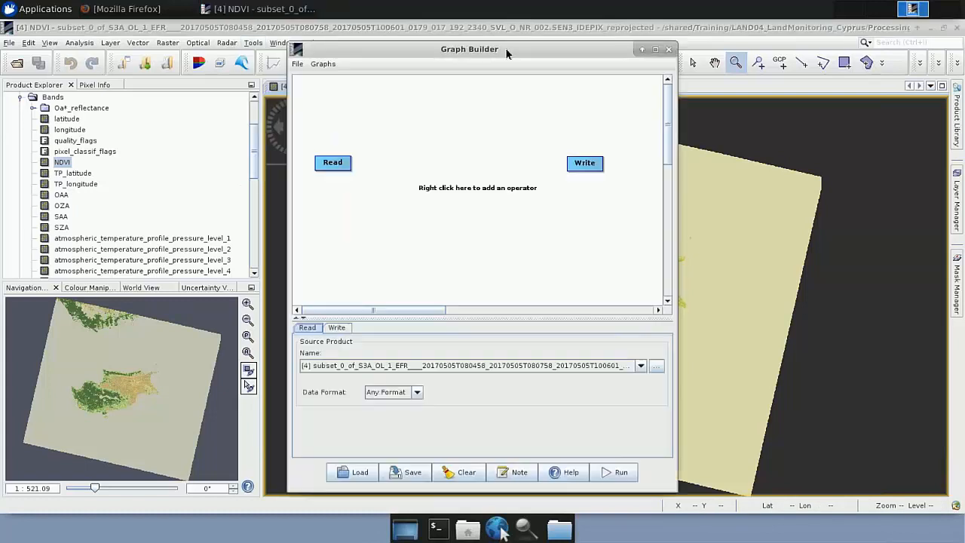
{"action": "left_click_drag", "start_coordinate": [521, 51], "coordinate": [556, 39]}
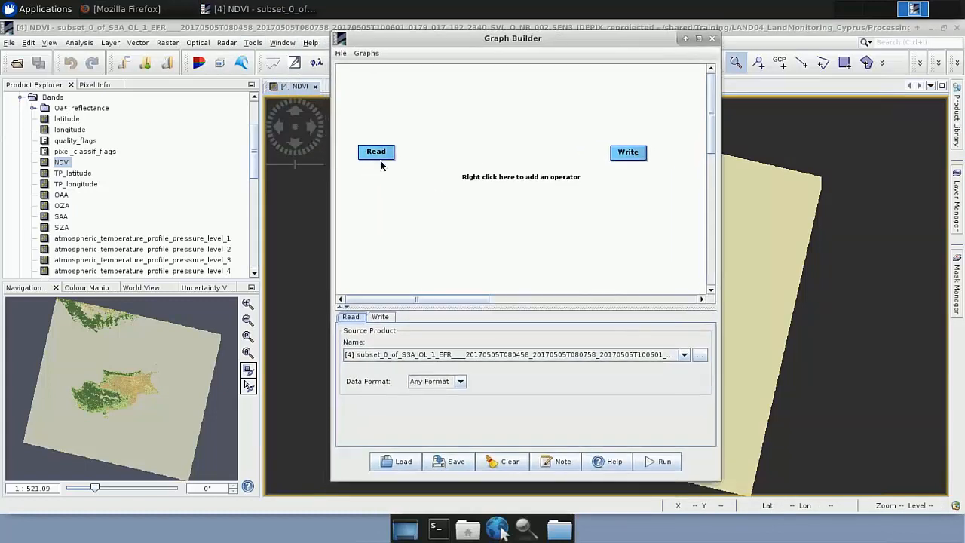
{"action": "left_click_drag", "start_coordinate": [377, 156], "coordinate": [377, 116]}
{"action": "left_click_drag", "start_coordinate": [638, 163], "coordinate": [670, 250]}
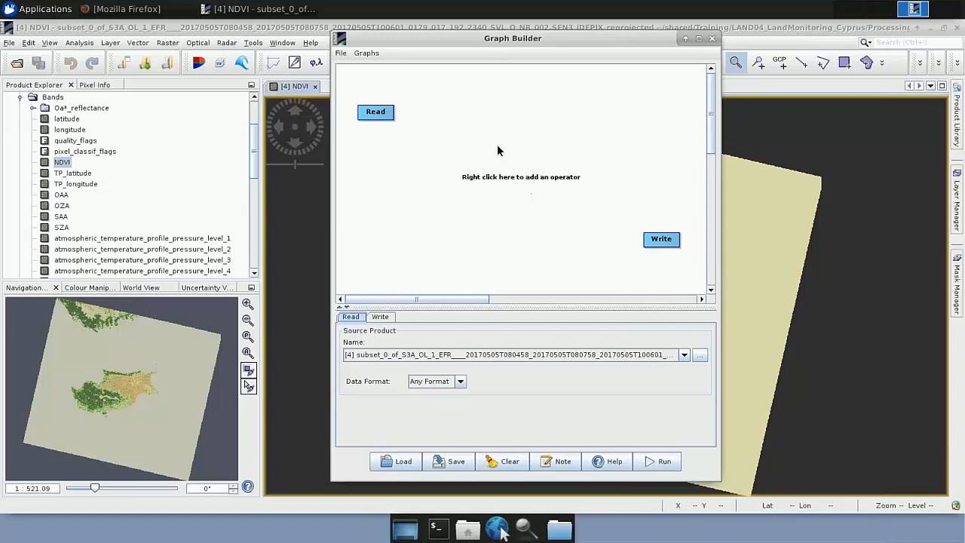
Step: Browse the geometric raster operators that can be added to the graph
{"action": "right_click", "coordinate": [466, 134]}
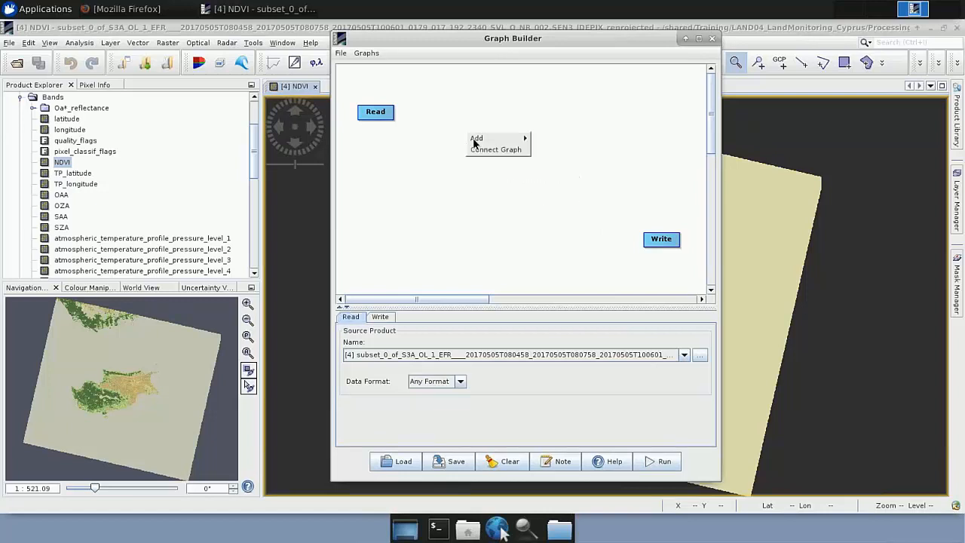
{"action": "mouse_move", "coordinate": [482, 138]}
{"action": "mouse_move", "coordinate": [581, 178]}
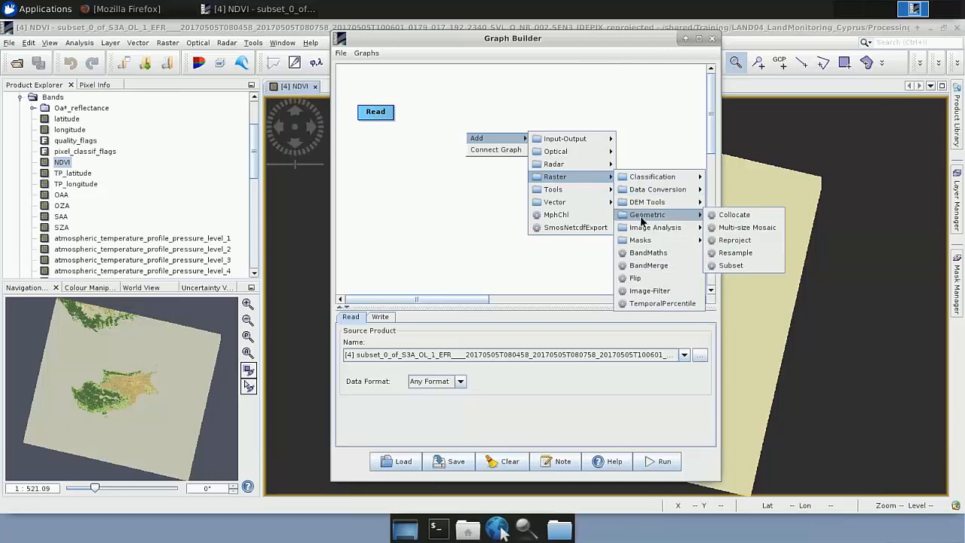
{"action": "left_click", "coordinate": [483, 106]}
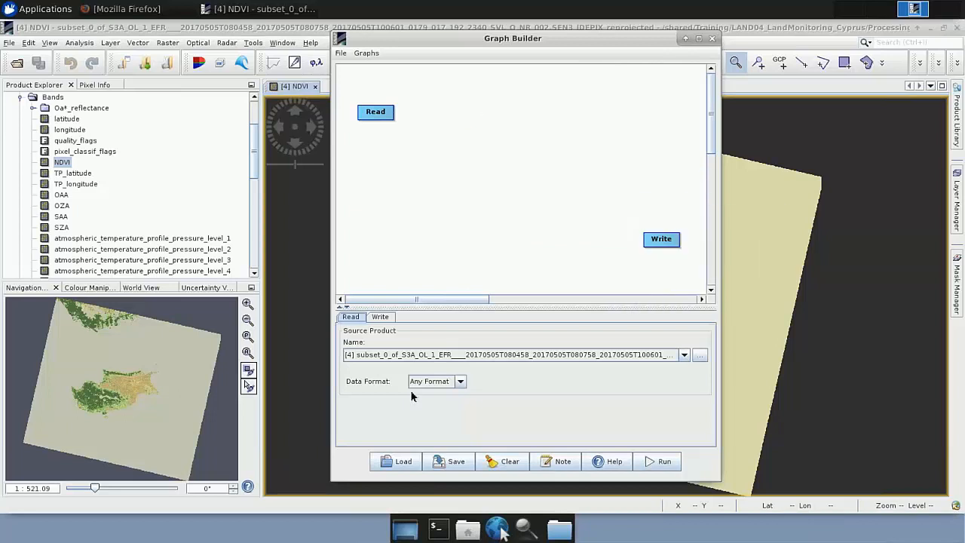
Step: Load S3_Graph_v2.xml from the AuxData folder, examine its operator chain and close the Graph Builder
{"action": "left_click", "coordinate": [398, 463]}
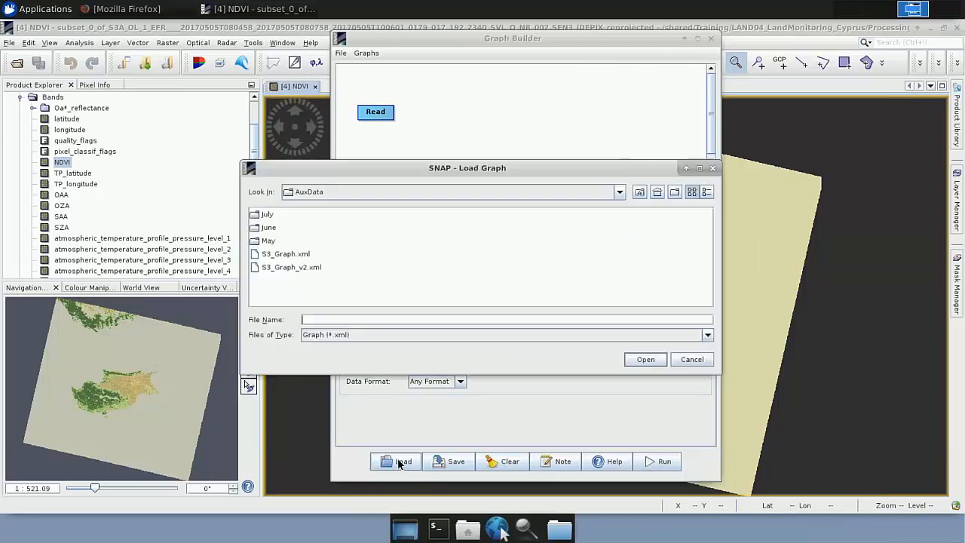
{"action": "left_click", "coordinate": [286, 269]}
{"action": "double_click", "coordinate": [286, 268]}
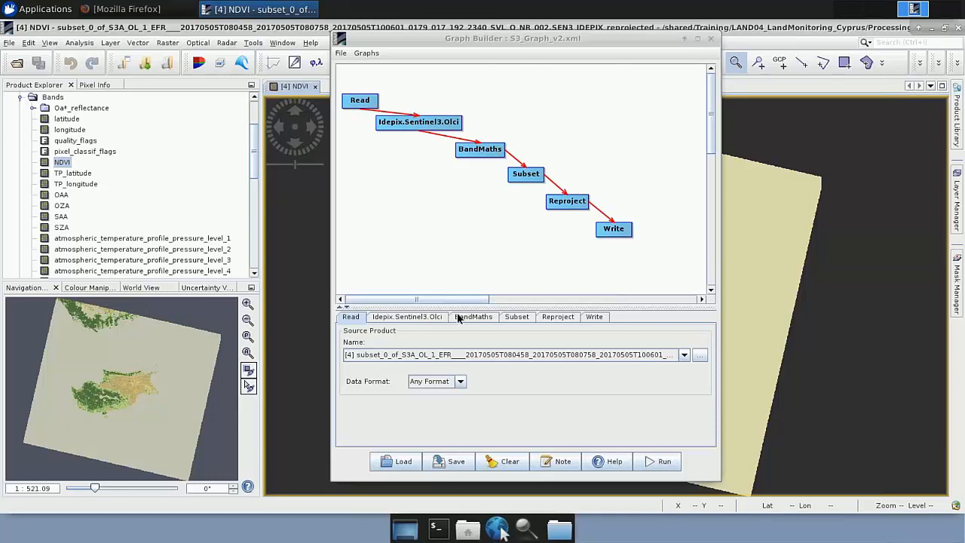
{"action": "left_click", "coordinate": [710, 39]}
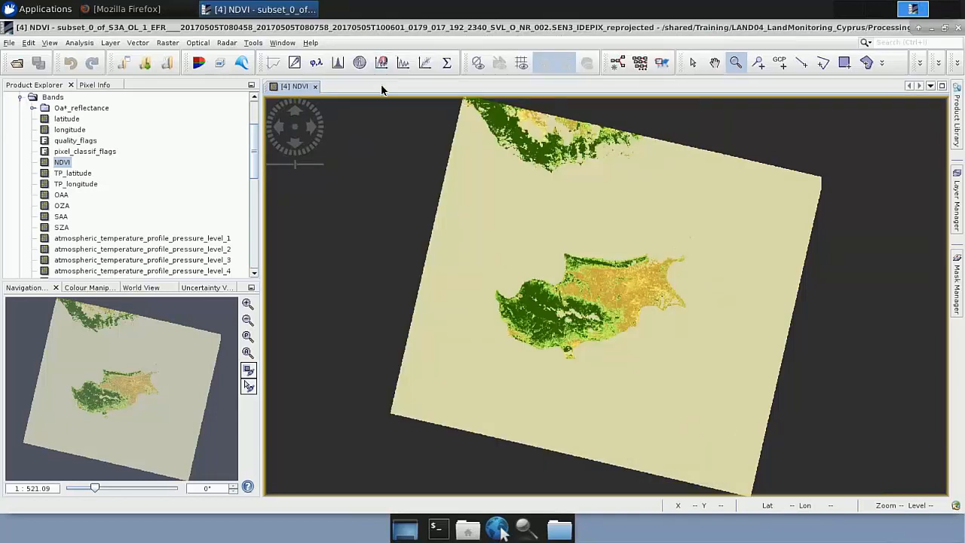
Step: Start Batch Processing and add the xfdumanifest.xml of the 5 May 2017 OLCI product from the Original/May folder
{"action": "left_click", "coordinate": [253, 44]}
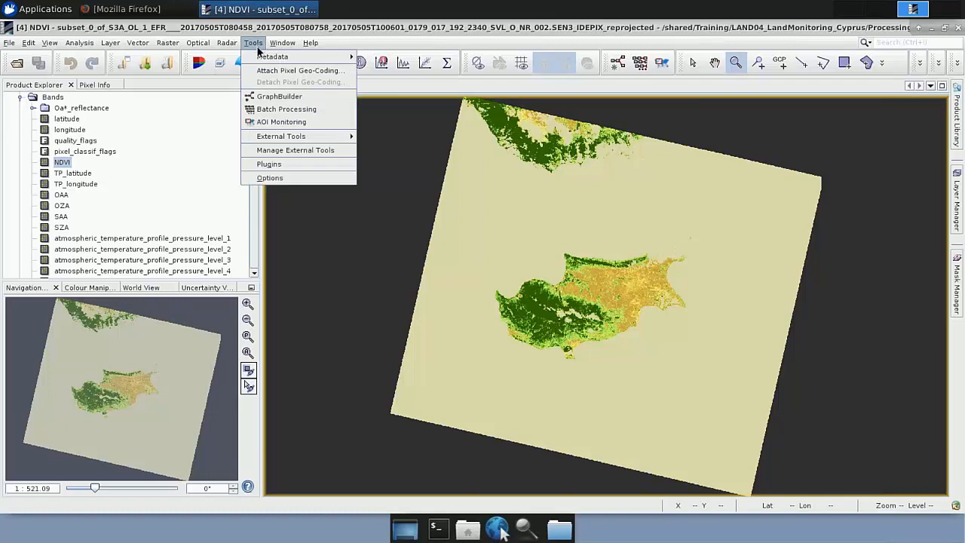
{"action": "left_click", "coordinate": [276, 113]}
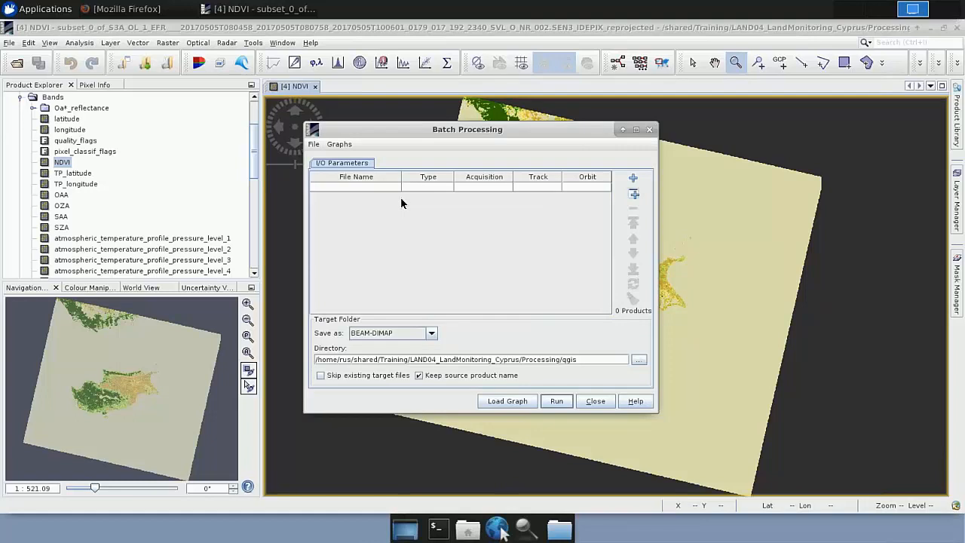
{"action": "left_click", "coordinate": [633, 178]}
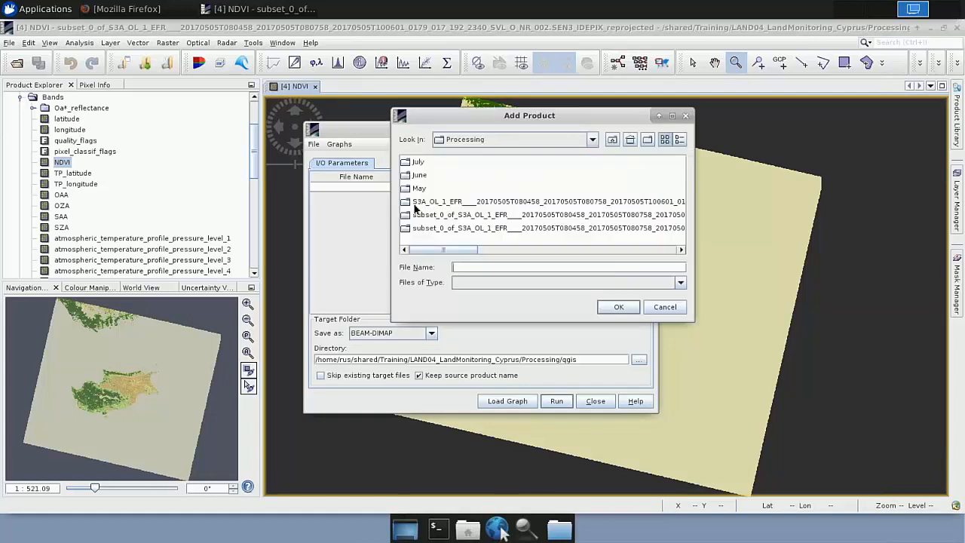
{"action": "left_click", "coordinate": [612, 143]}
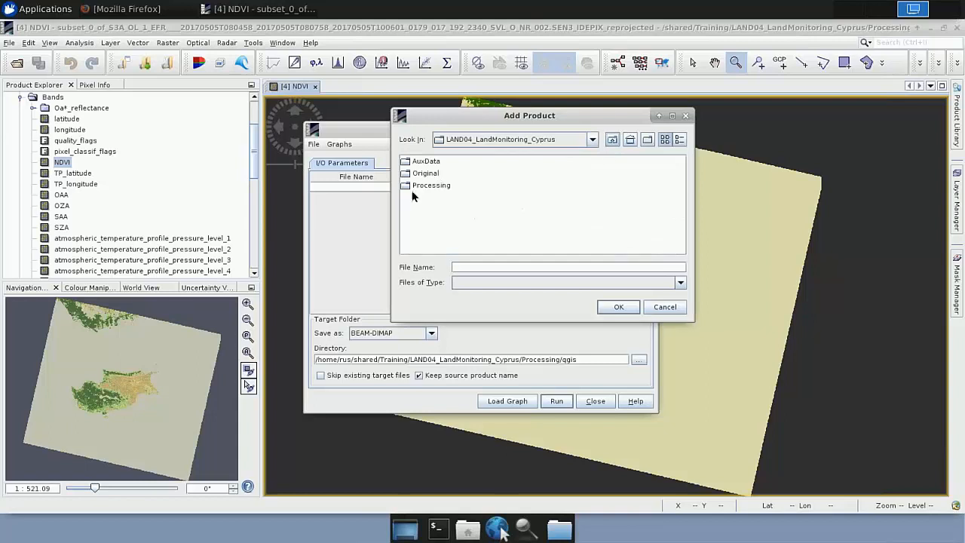
{"action": "double_click", "coordinate": [440, 176]}
{"action": "double_click", "coordinate": [418, 186]}
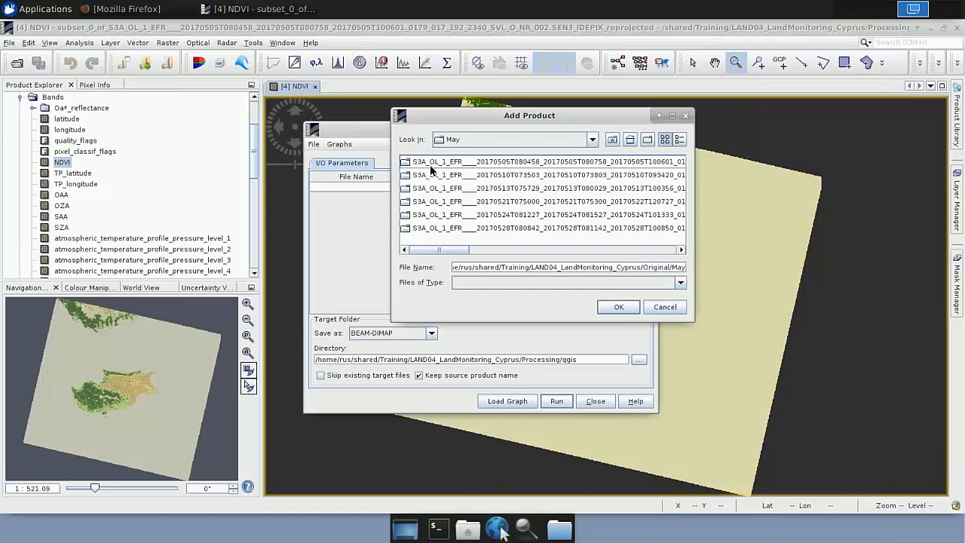
{"action": "double_click", "coordinate": [447, 163]}
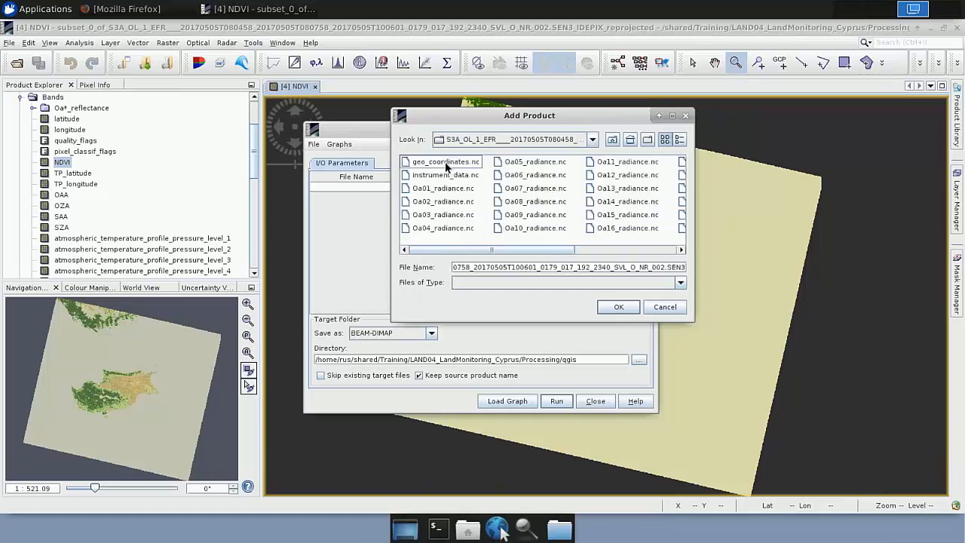
{"action": "scroll", "coordinate": [645, 229], "scroll_direction": "right", "scroll_amount": 3}
{"action": "double_click", "coordinate": [641, 228]}
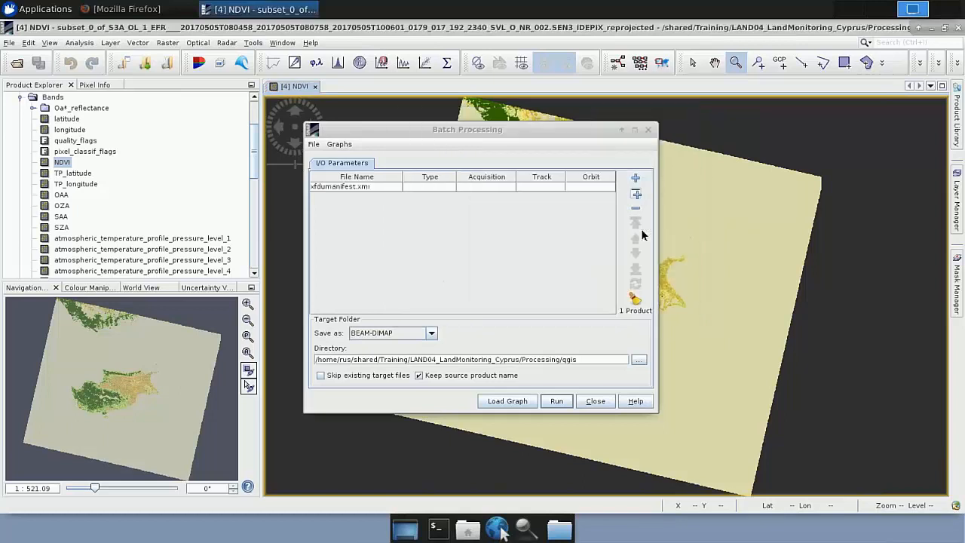
Step: Add the xfdumanifest.xml of the 10 May 2017 OLCI product to the batch input list and refresh the product details
{"action": "left_click", "coordinate": [634, 181]}
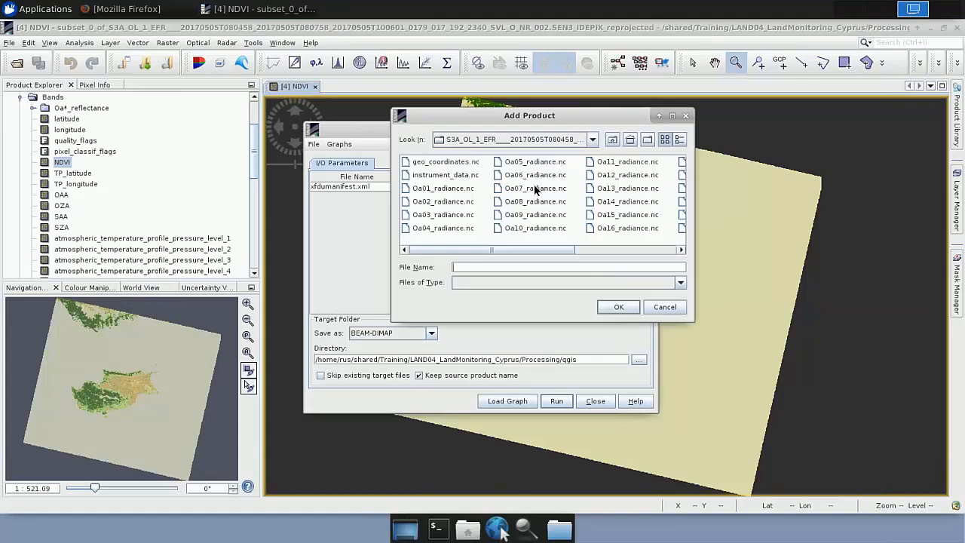
{"action": "left_click", "coordinate": [612, 140]}
{"action": "double_click", "coordinate": [431, 177]}
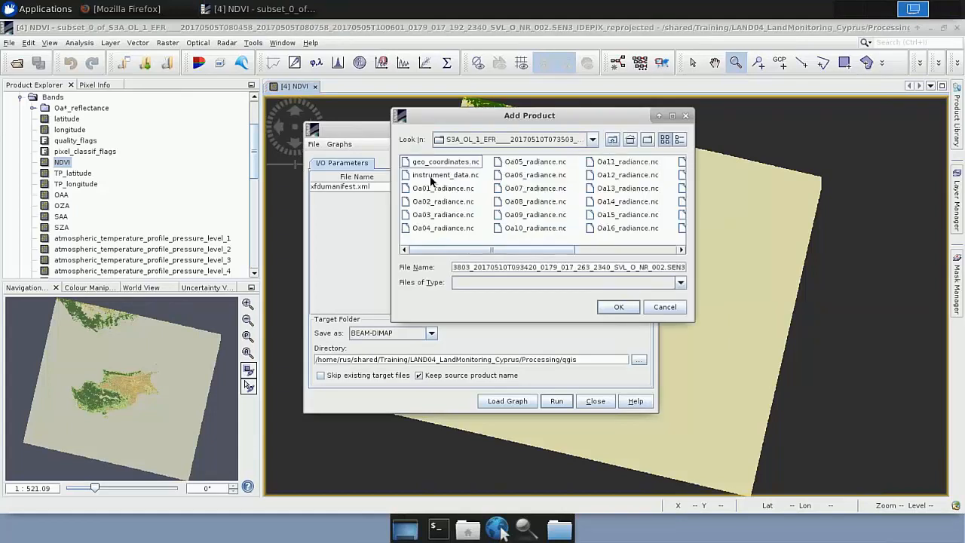
{"action": "scroll", "coordinate": [638, 214], "scroll_direction": "right", "scroll_amount": 3}
{"action": "double_click", "coordinate": [633, 229]}
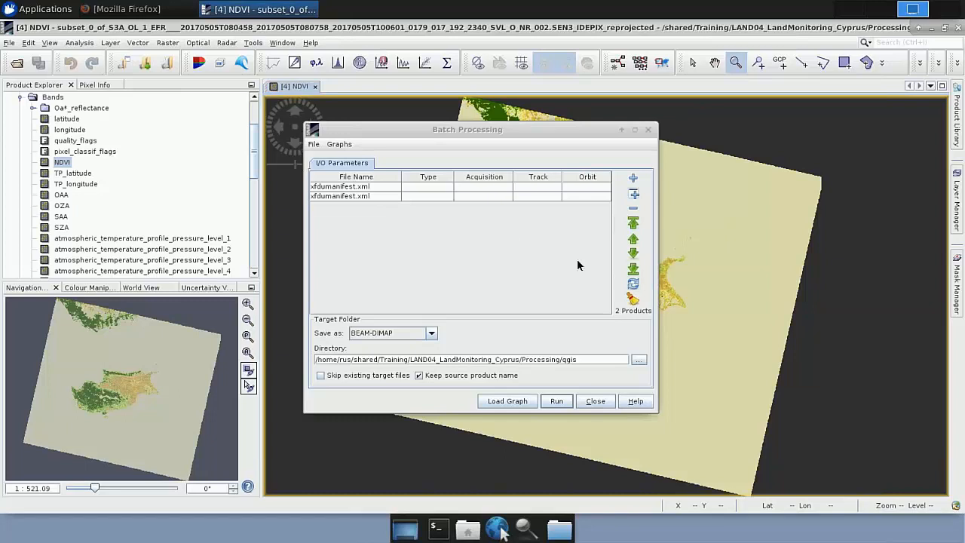
{"action": "left_click", "coordinate": [636, 285]}
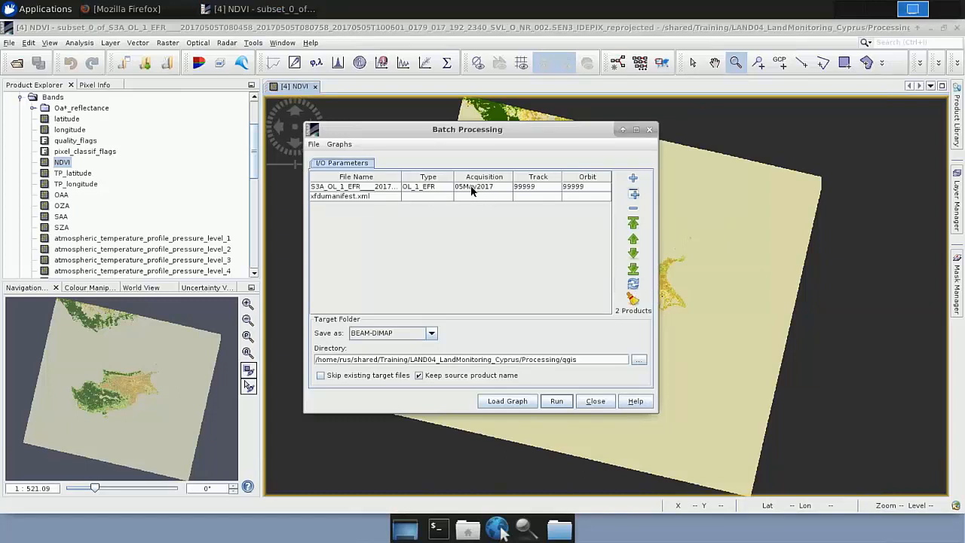
{"action": "left_click_drag", "start_coordinate": [471, 185], "coordinate": [434, 195]}
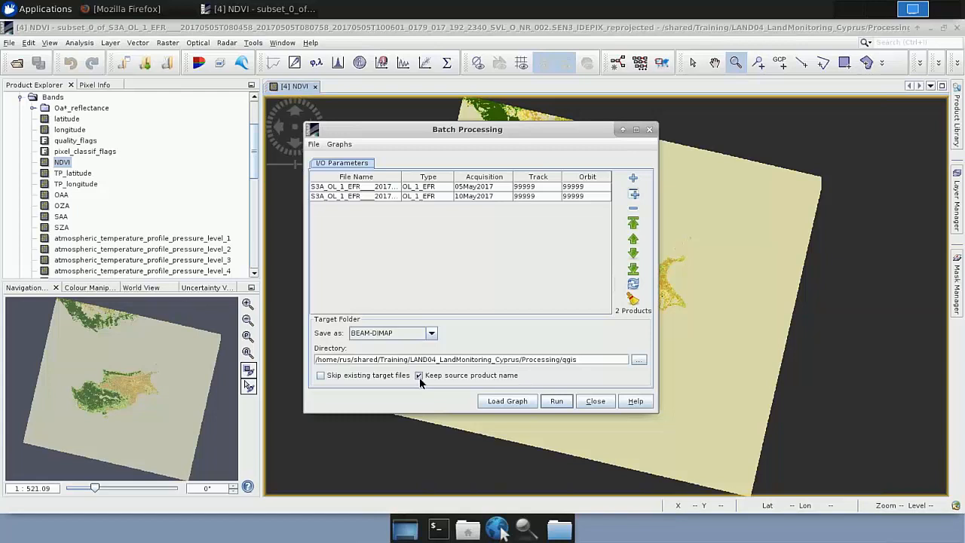
Step: Turn off keeping the source product name, load S3_Graph.xml into the batch and close Batch Processing without running it
{"action": "left_click", "coordinate": [418, 376]}
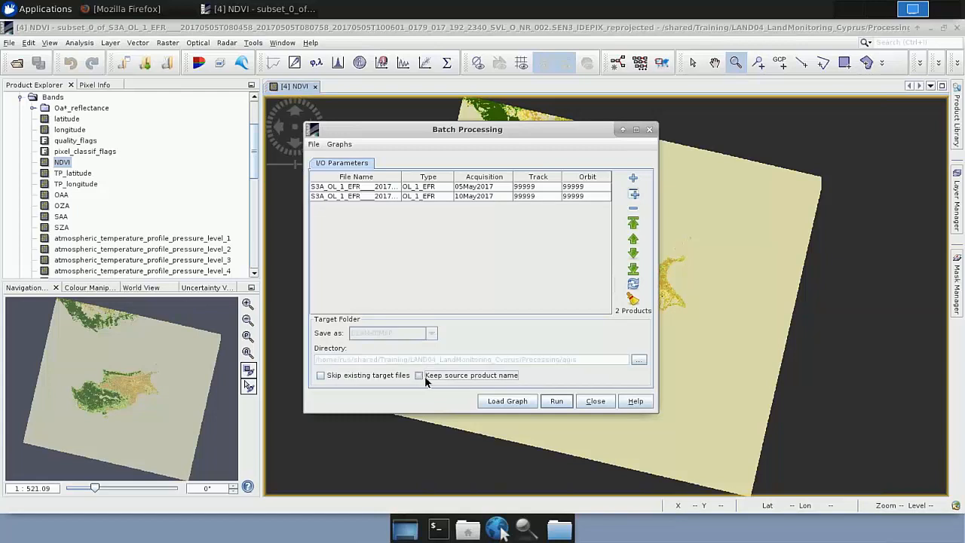
{"action": "left_click", "coordinate": [503, 401]}
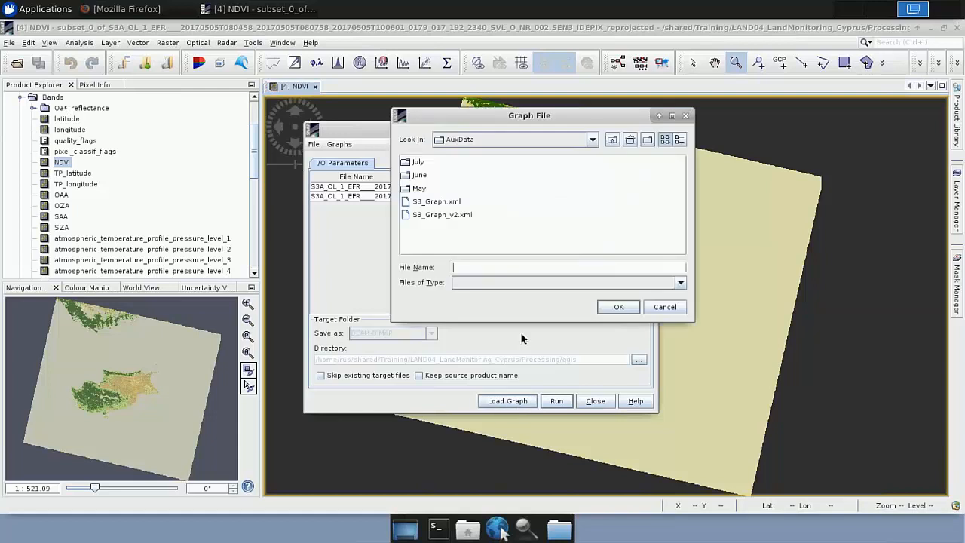
{"action": "left_click", "coordinate": [436, 202]}
{"action": "left_click", "coordinate": [615, 308]}
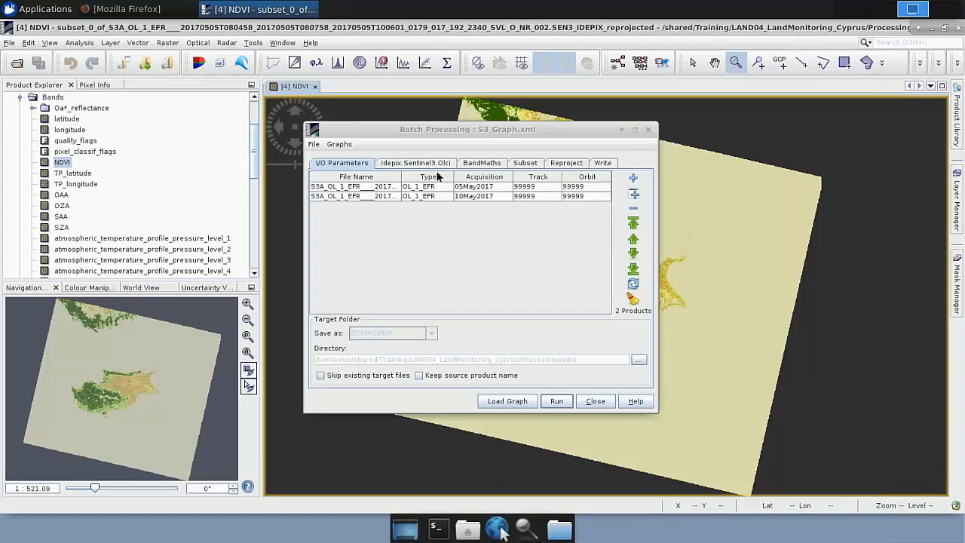
{"action": "left_click", "coordinate": [596, 401]}
Step: Collapse the product tree and close all four open products, confirming any prompts
{"action": "scroll", "coordinate": [76, 138], "scroll_direction": "up", "scroll_amount": 2}
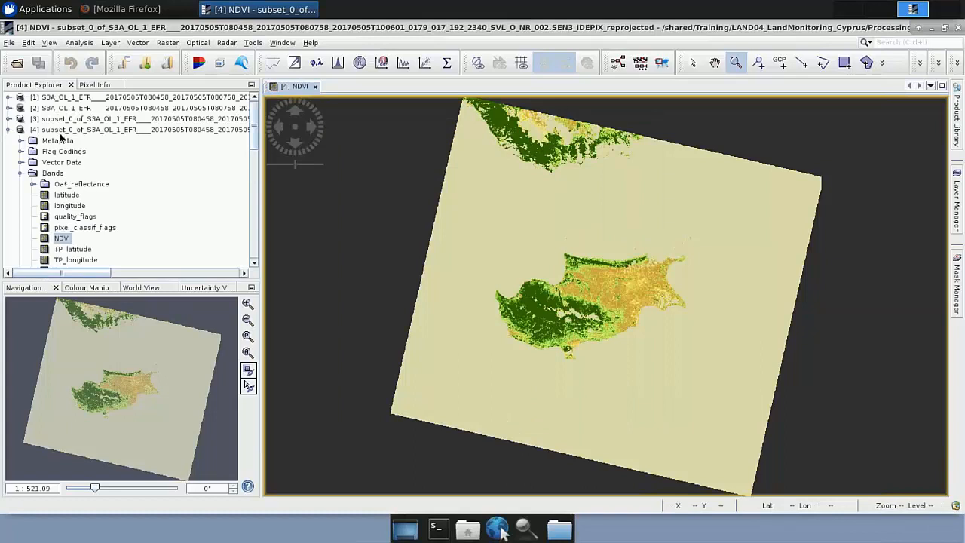
{"action": "double_click", "coordinate": [60, 132]}
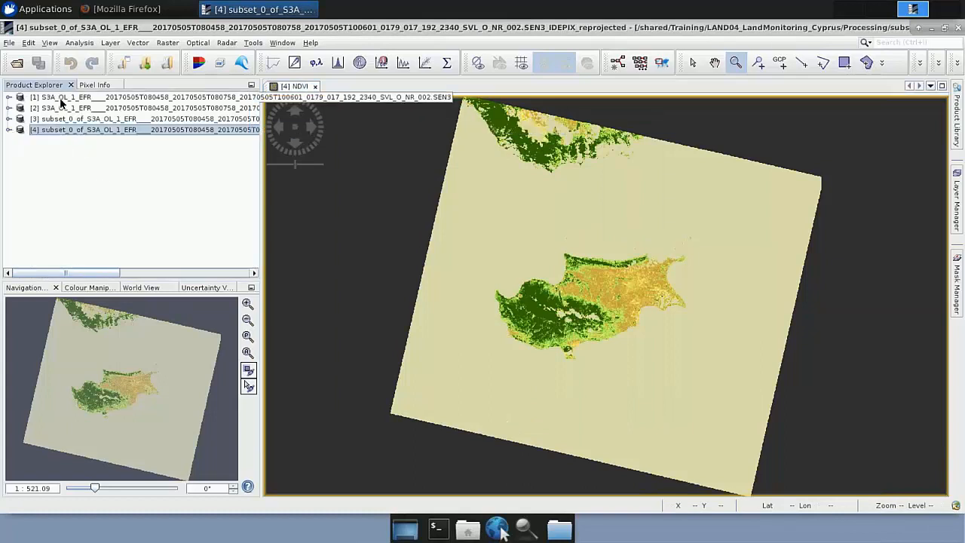
{"action": "left_click", "coordinate": [61, 98], "text": "shift"}
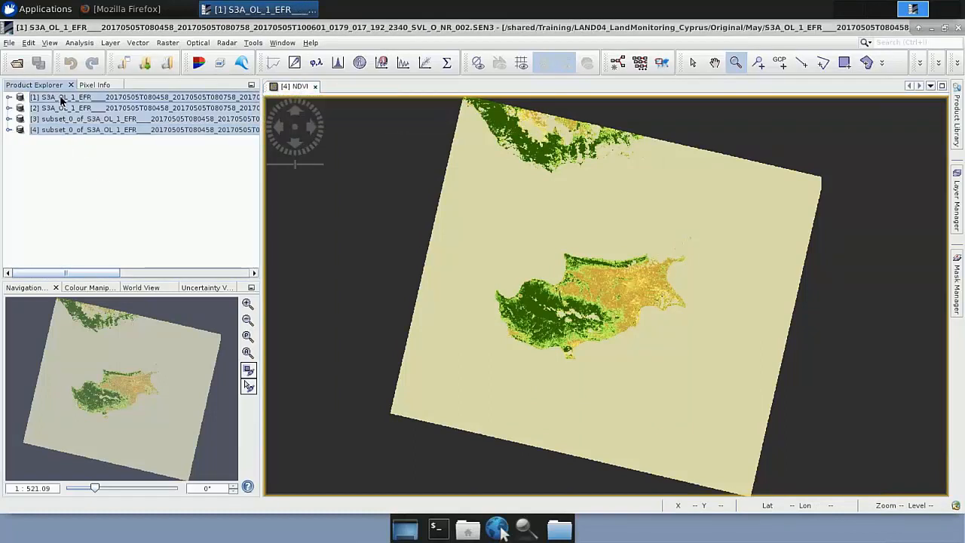
{"action": "right_click", "coordinate": [60, 99]}
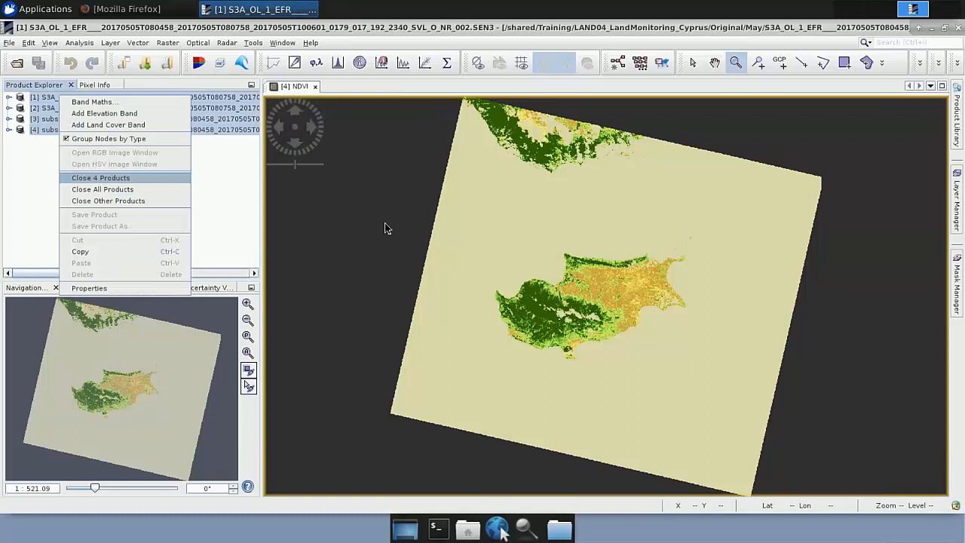
{"action": "key", "text": "Return"}
{"action": "left_click", "coordinate": [663, 301]}
{"action": "left_click", "coordinate": [662, 301]}
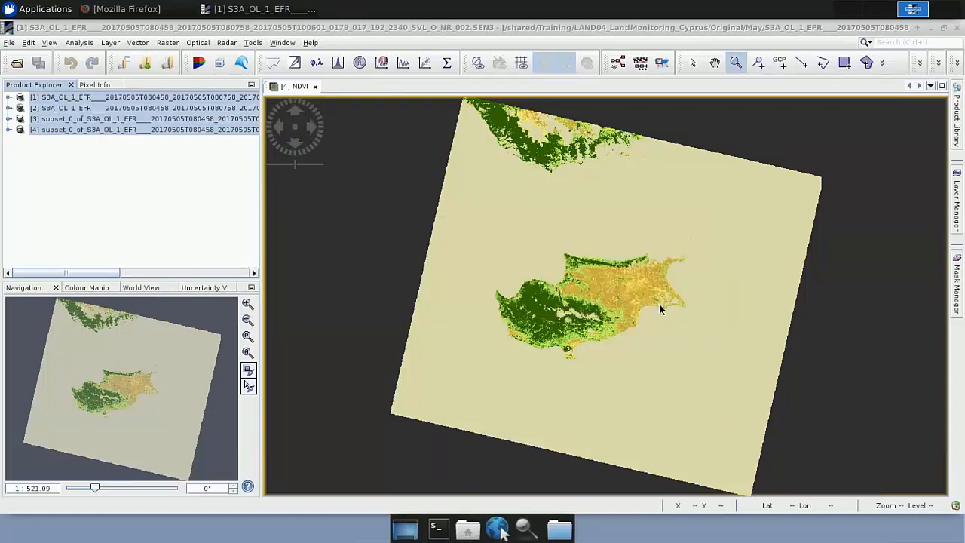
{"action": "left_click", "coordinate": [649, 303]}
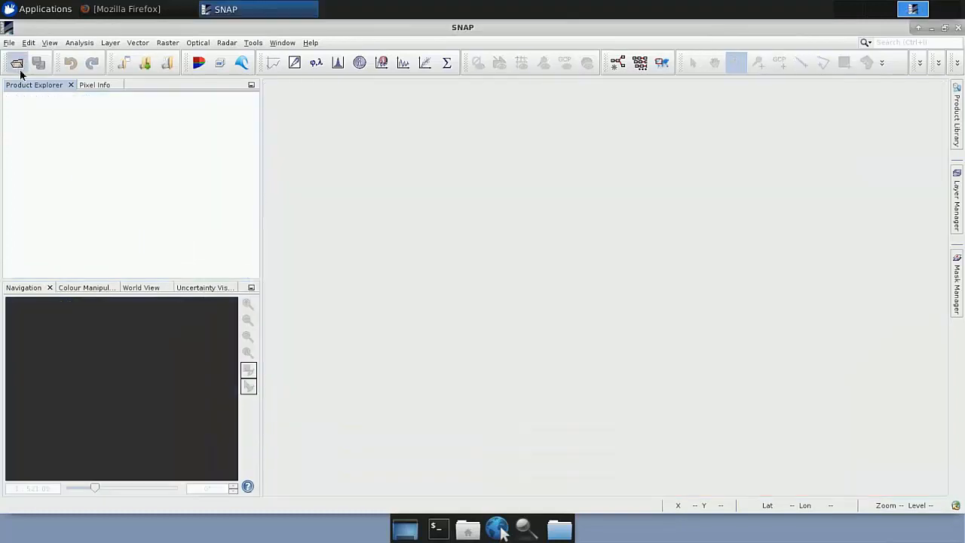
Step: Open the seven daily _ndvi.dim products, 20170505 to 20170529, from the Processing/May folder, filtering for BEAM-DIMAP files
{"action": "left_click", "coordinate": [18, 65]}
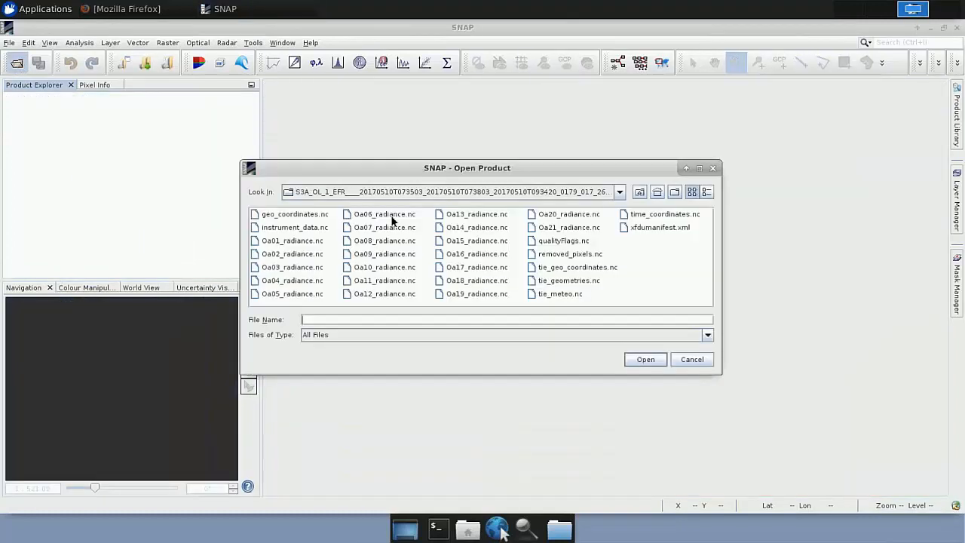
{"action": "left_click", "coordinate": [640, 193]}
{"action": "left_click", "coordinate": [639, 193]}
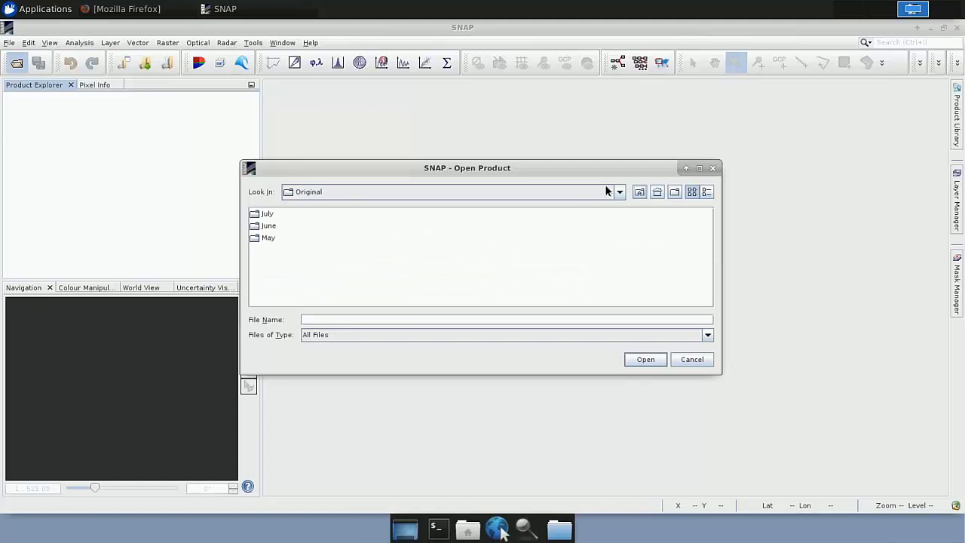
{"action": "double_click", "coordinate": [277, 239]}
{"action": "double_click", "coordinate": [273, 241]}
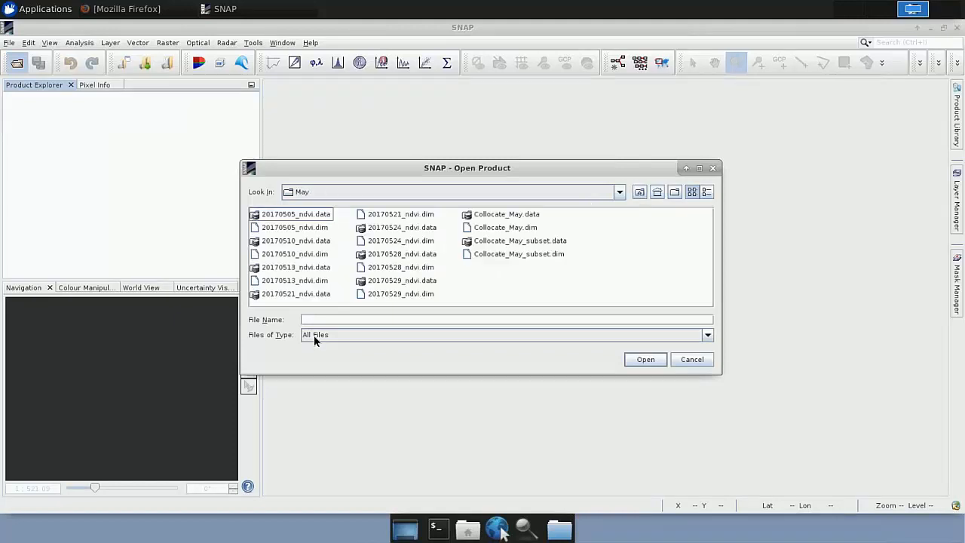
{"action": "left_click", "coordinate": [315, 336]}
{"action": "scroll", "coordinate": [331, 377], "scroll_direction": "down", "scroll_amount": 2}
{"action": "left_click", "coordinate": [331, 398]}
{"action": "left_click", "coordinate": [279, 218]}
{"action": "left_click", "coordinate": [298, 293], "text": "shift"}
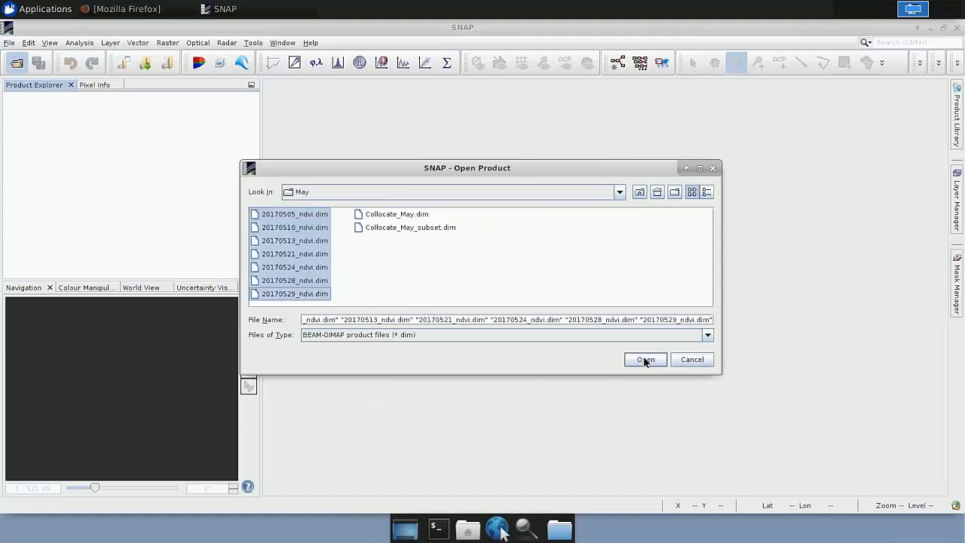
{"action": "left_click", "coordinate": [644, 360]}
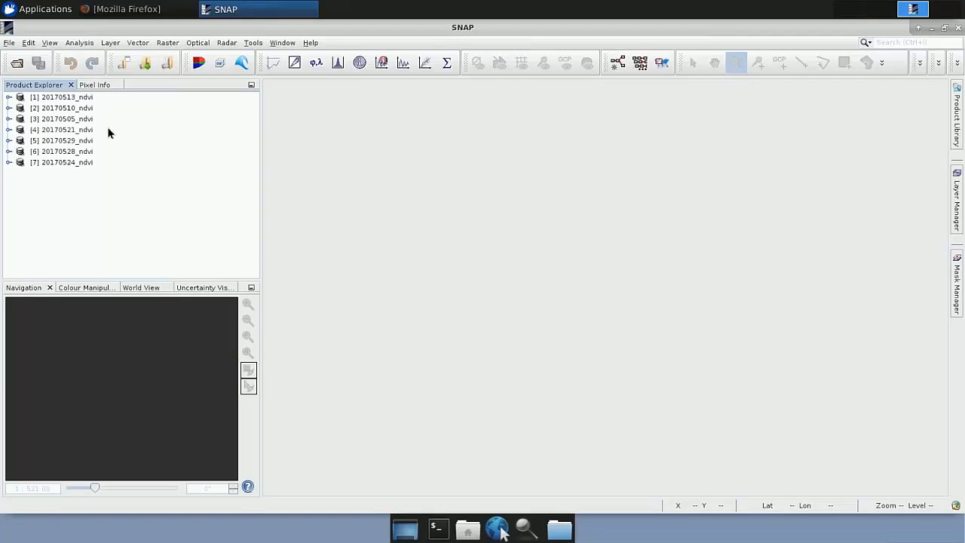
Step: Display the NDVI band of the 20170513_ndvi product
{"action": "left_click", "coordinate": [65, 98]}
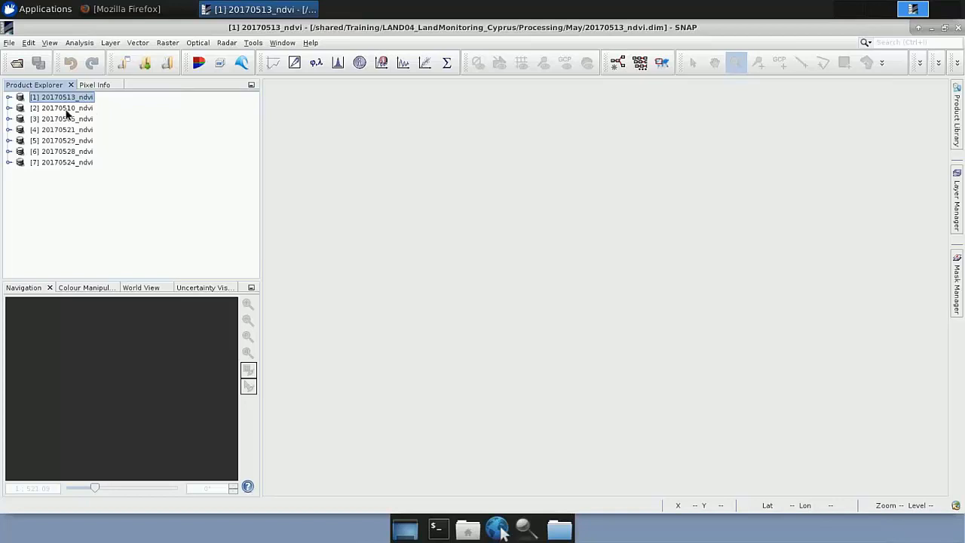
{"action": "left_click", "coordinate": [9, 99]}
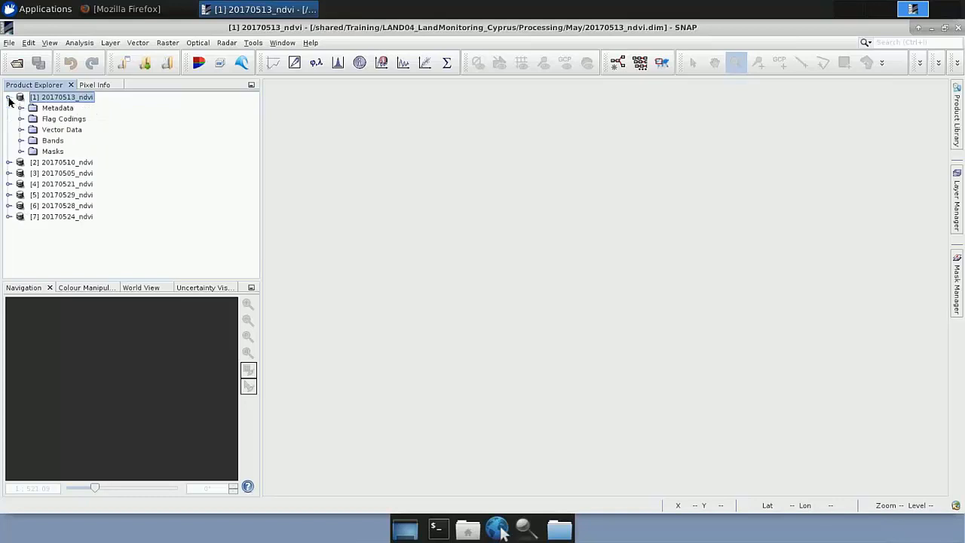
{"action": "left_click", "coordinate": [33, 143]}
{"action": "left_click", "coordinate": [21, 141]}
{"action": "double_click", "coordinate": [61, 110]}
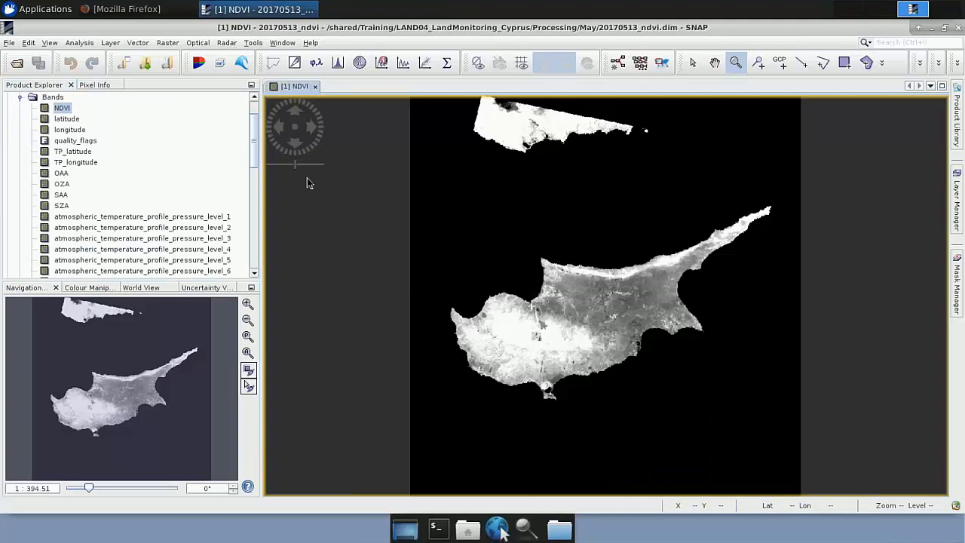
Step: Apply the meris_veg_index colour ramp to the 20170513 NDVI view using the basic colour editor
{"action": "left_click", "coordinate": [83, 288]}
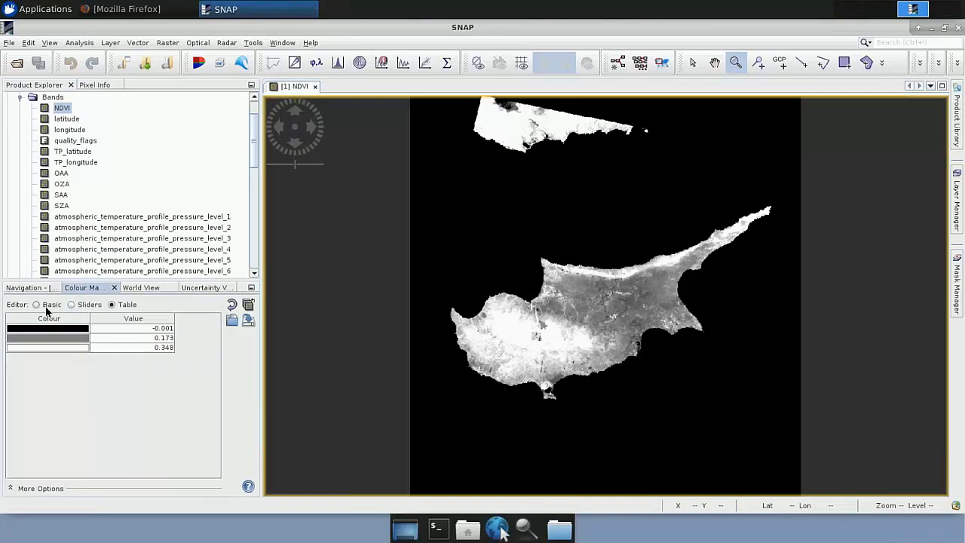
{"action": "left_click", "coordinate": [47, 305]}
{"action": "left_click", "coordinate": [45, 339]}
{"action": "scroll", "coordinate": [44, 407], "scroll_direction": "down", "scroll_amount": 5}
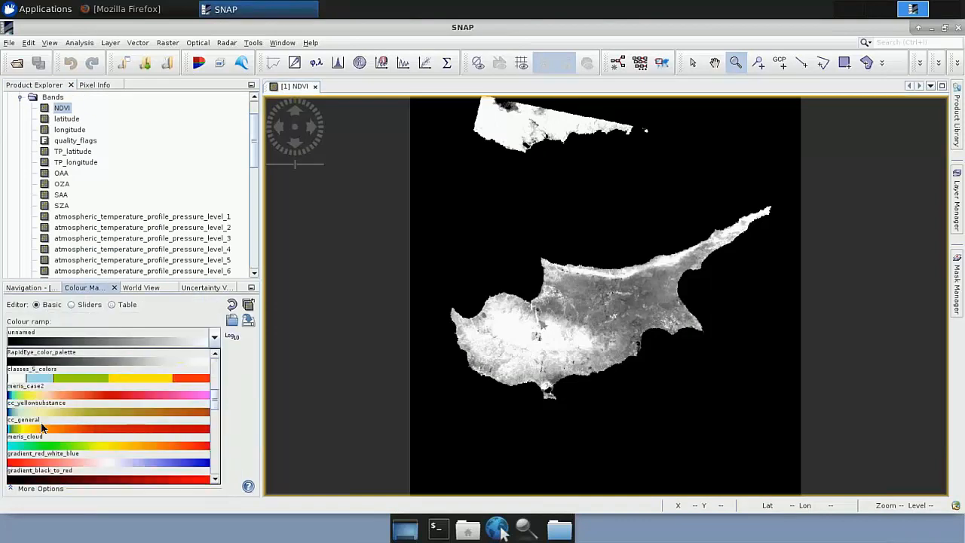
{"action": "scroll", "coordinate": [38, 405], "scroll_direction": "up", "scroll_amount": 5}
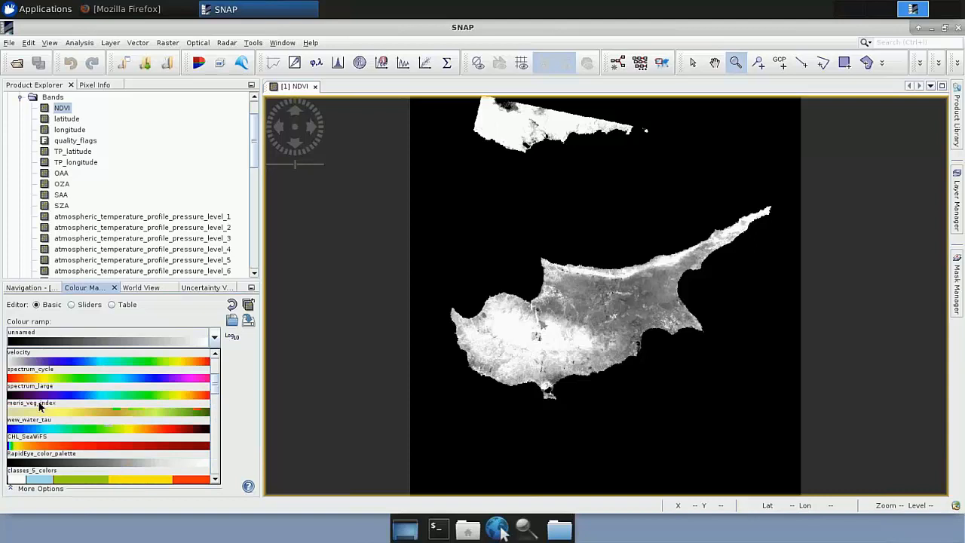
{"action": "scroll", "coordinate": [46, 416], "scroll_direction": "down", "scroll_amount": 2}
{"action": "scroll", "coordinate": [46, 410], "scroll_direction": "up", "scroll_amount": 2}
{"action": "scroll", "coordinate": [45, 424], "scroll_direction": "down", "scroll_amount": 2}
{"action": "left_click", "coordinate": [37, 419]}
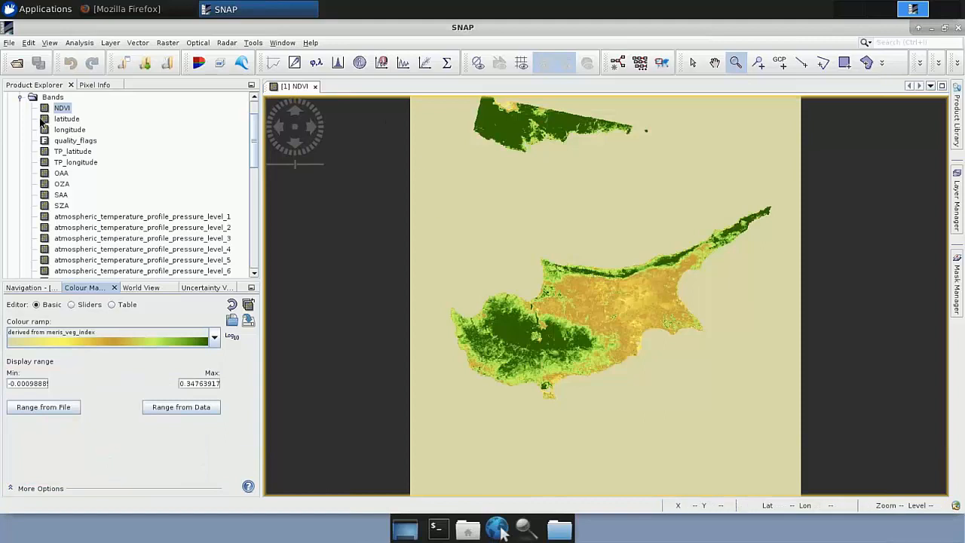
Step: Display the NDVI band of the 20170510_ndvi product and colour it with the meris_veg_index ramp
{"action": "scroll", "coordinate": [26, 119], "scroll_direction": "up", "scroll_amount": 2}
{"action": "left_click", "coordinate": [8, 98]}
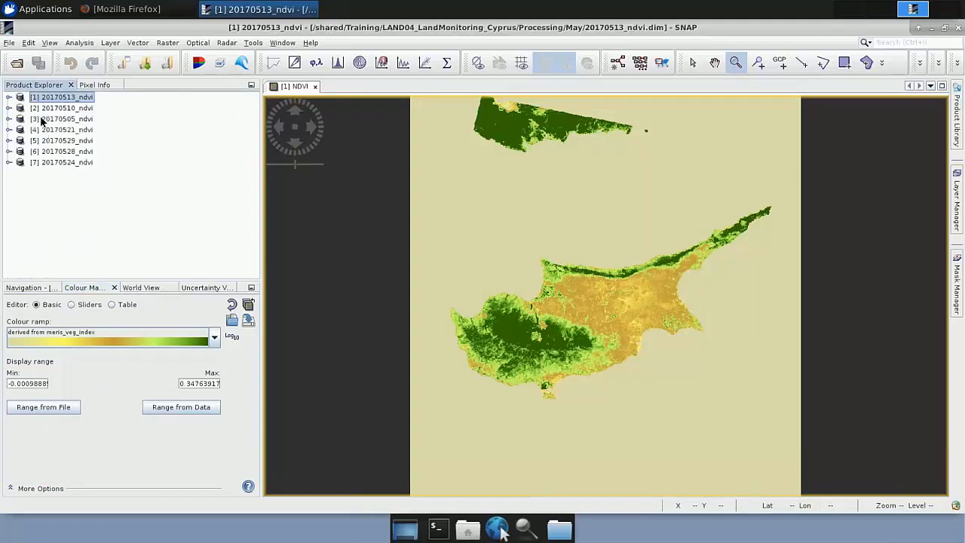
{"action": "left_click", "coordinate": [8, 108]}
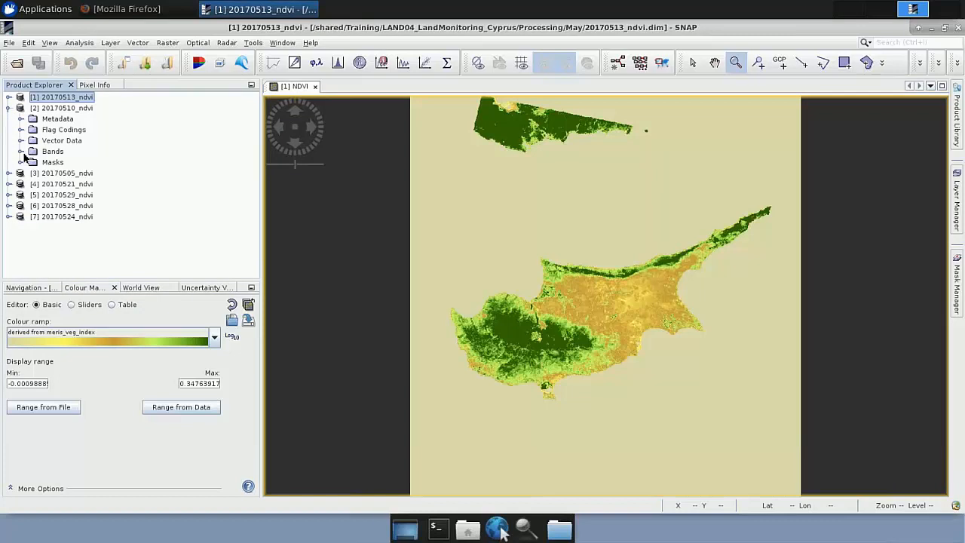
{"action": "left_click", "coordinate": [21, 151]}
{"action": "left_click", "coordinate": [62, 108]}
{"action": "double_click", "coordinate": [62, 109]}
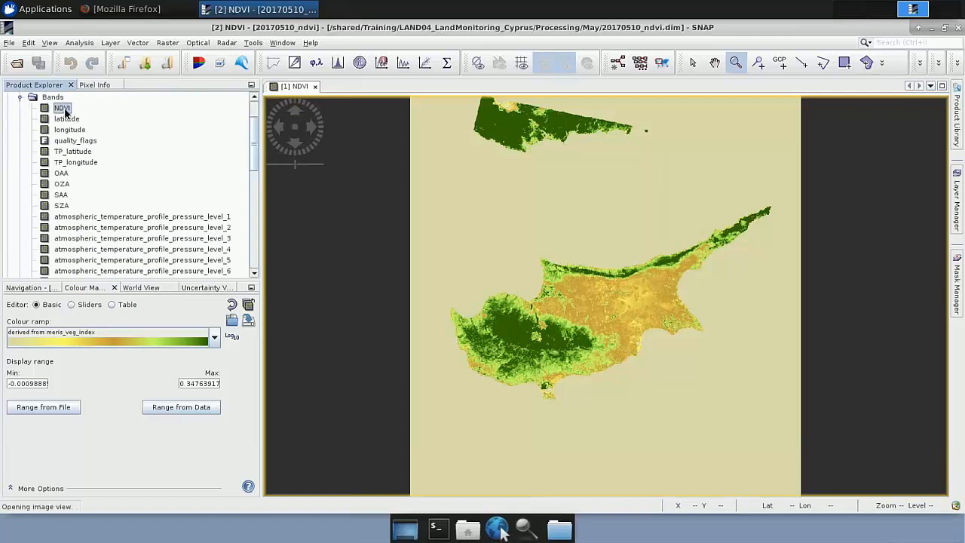
{"action": "left_click", "coordinate": [45, 338]}
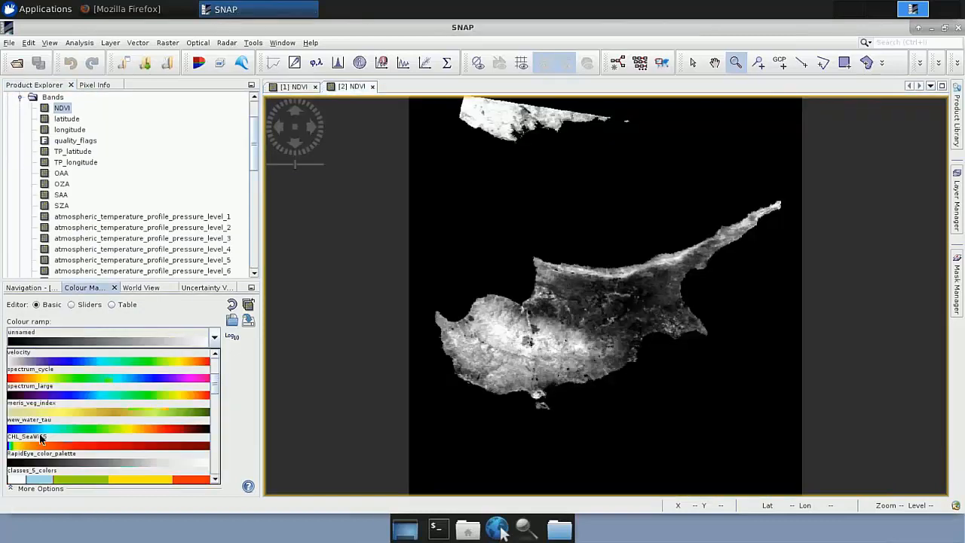
{"action": "left_click", "coordinate": [27, 416]}
{"action": "scroll", "coordinate": [127, 219], "scroll_direction": "up", "scroll_amount": 2}
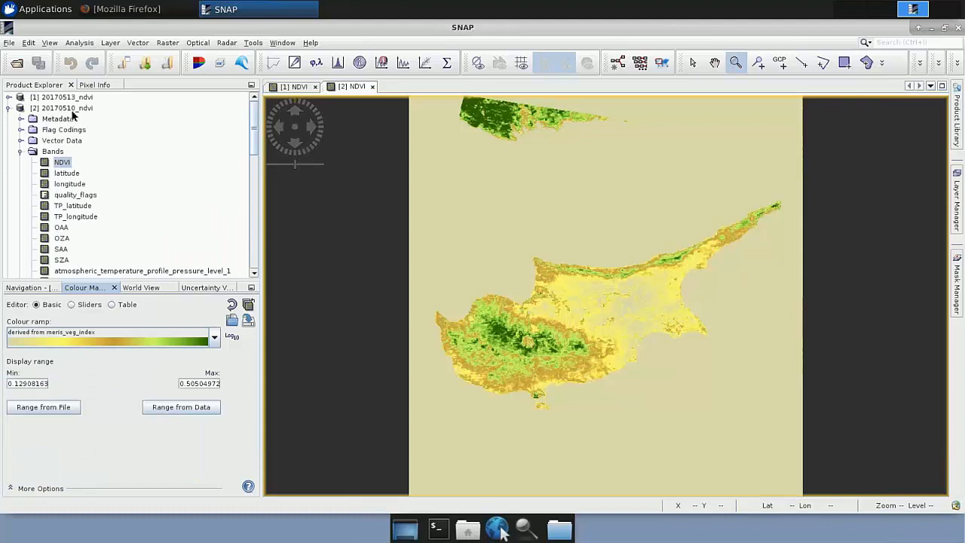
Step: Apply the 20170513 NDVI view's colour settings to all other listed NDVI bands, declining automatic distribution of the palette points
{"action": "left_click", "coordinate": [296, 86]}
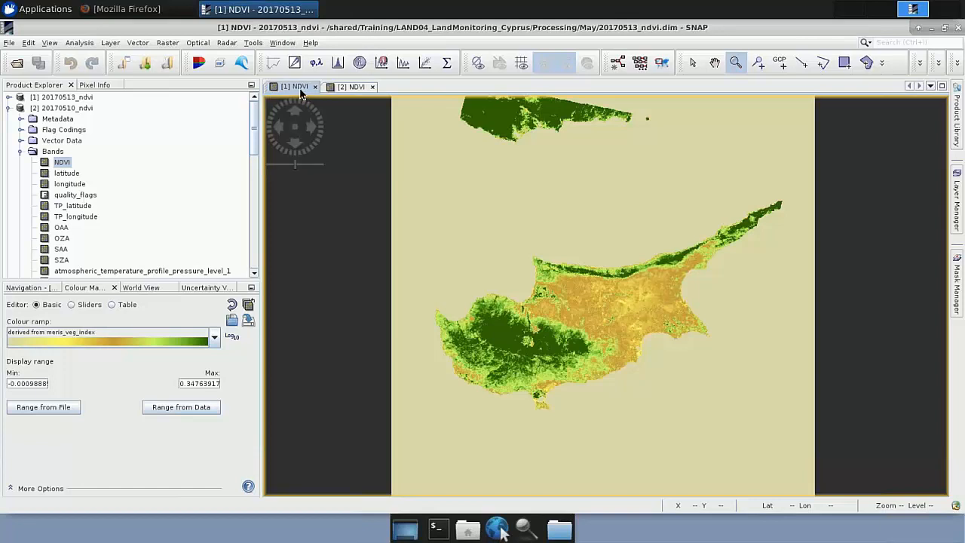
{"action": "left_click", "coordinate": [249, 306]}
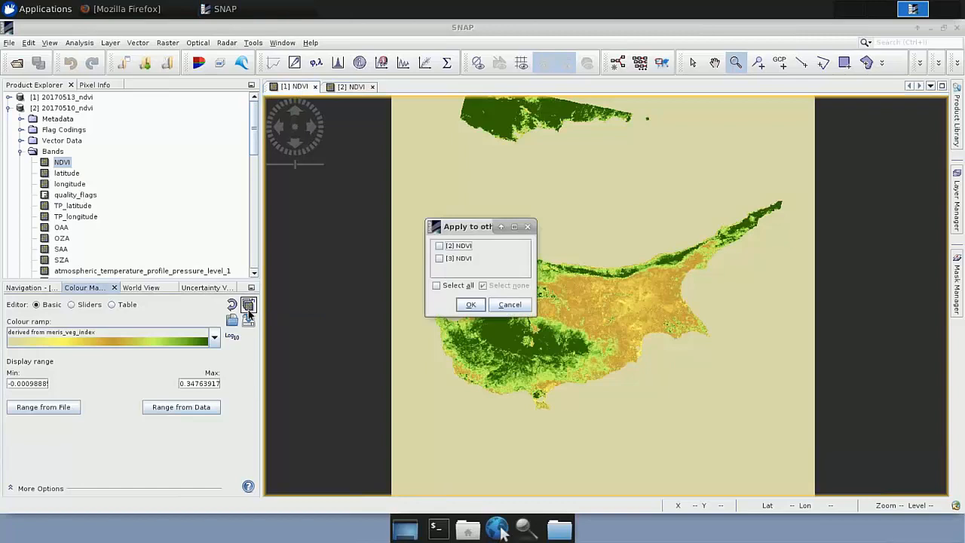
{"action": "left_click", "coordinate": [446, 284]}
{"action": "left_click", "coordinate": [469, 305]}
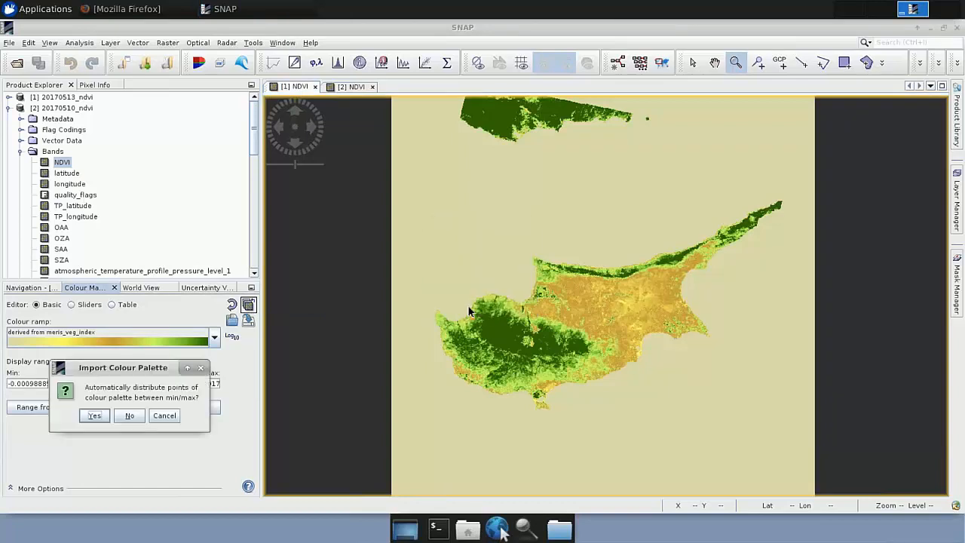
{"action": "left_click", "coordinate": [129, 416]}
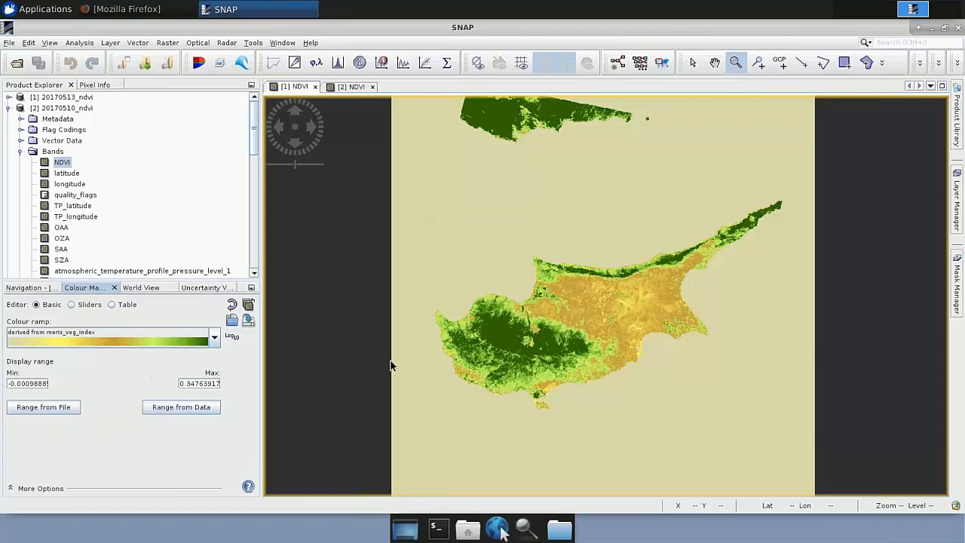
Step: Compare the 20170513 and 20170510 NDVI views and their histograms using the sliders colour editor
{"action": "left_click", "coordinate": [349, 88]}
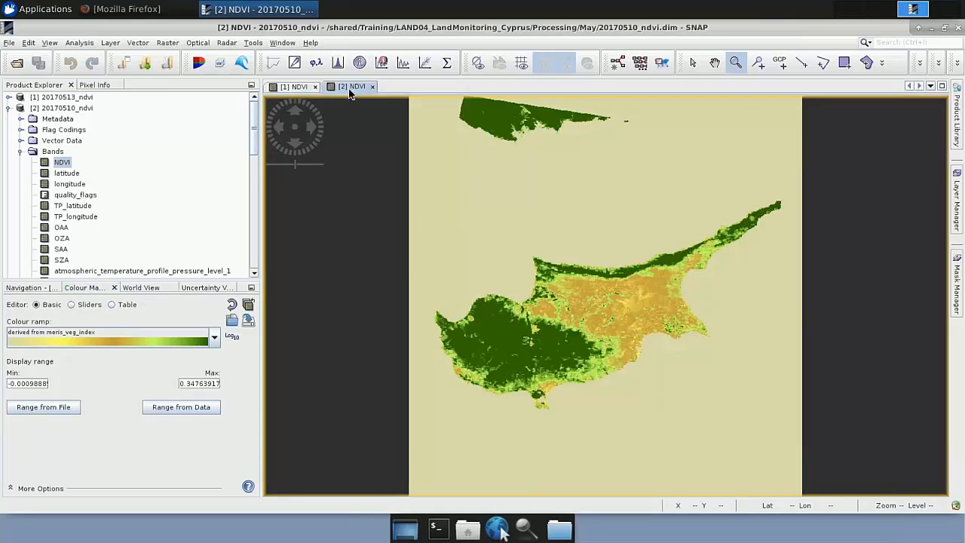
{"action": "left_click", "coordinate": [71, 305]}
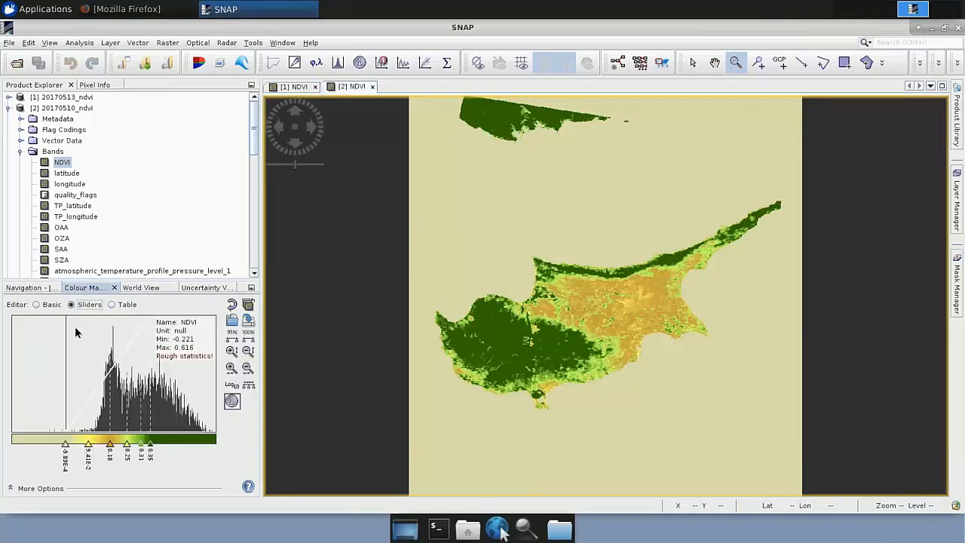
{"action": "left_click", "coordinate": [292, 89]}
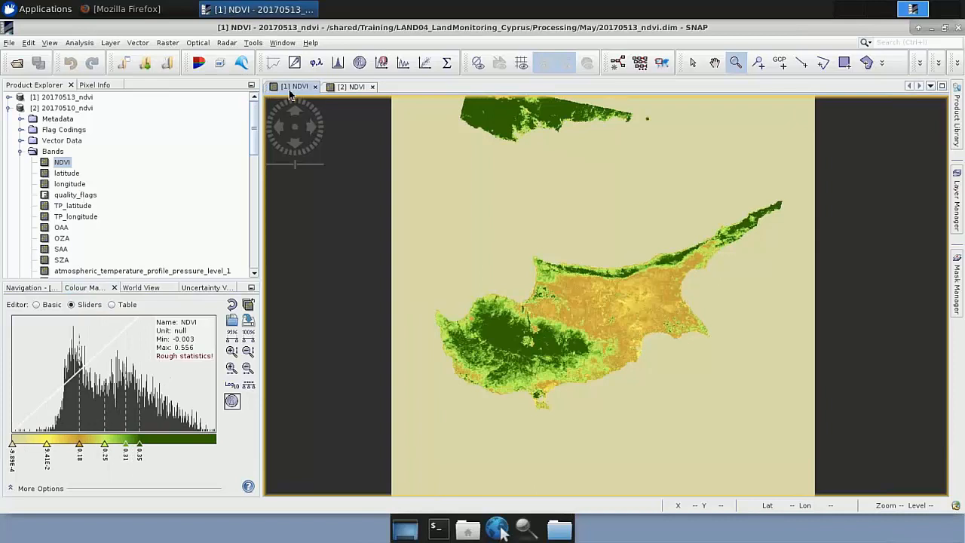
{"action": "left_click", "coordinate": [350, 88]}
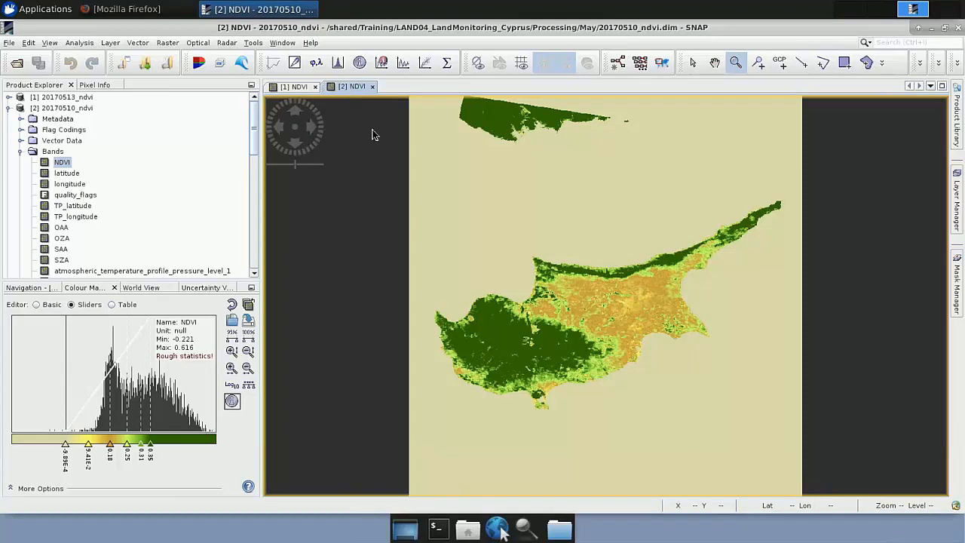
Step: Review the Collocation settings with 20170513_ndvi as master and 20170510_ndvi as slave, and close the dialog without running it
{"action": "left_click", "coordinate": [9, 108]}
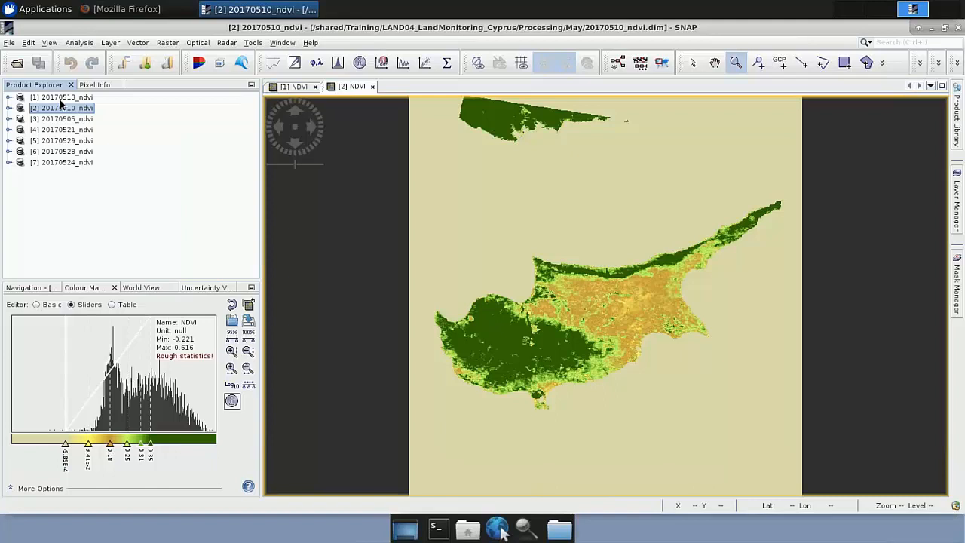
{"action": "left_click", "coordinate": [165, 44]}
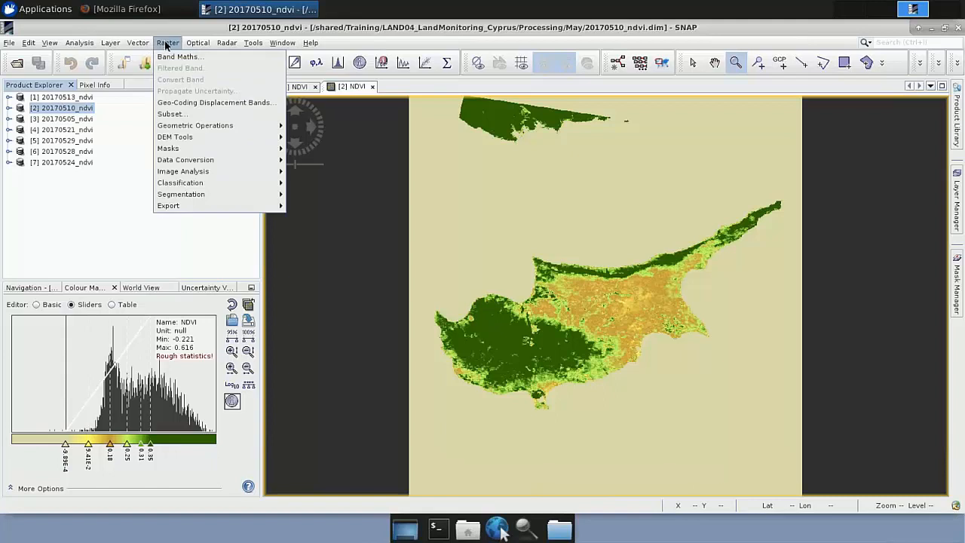
{"action": "mouse_move", "coordinate": [186, 128]}
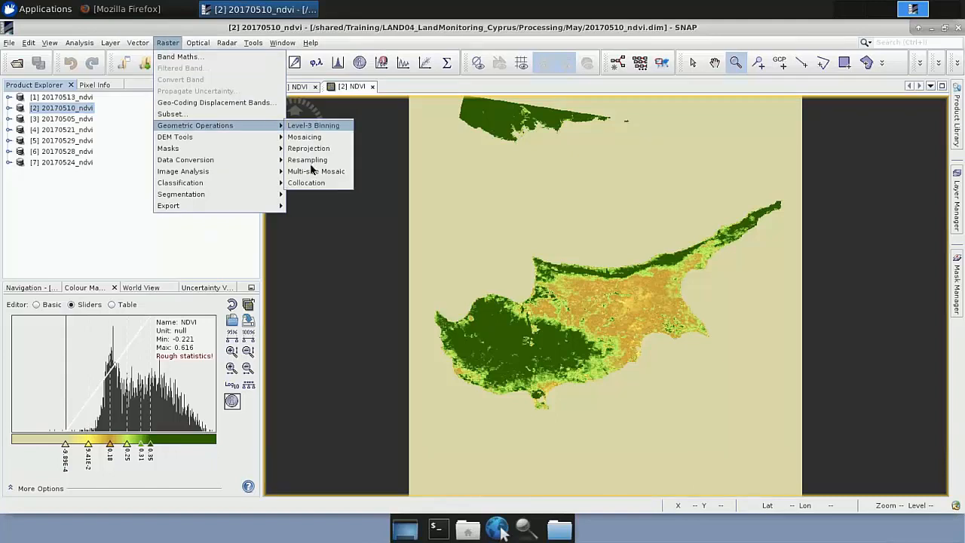
{"action": "left_click", "coordinate": [308, 181]}
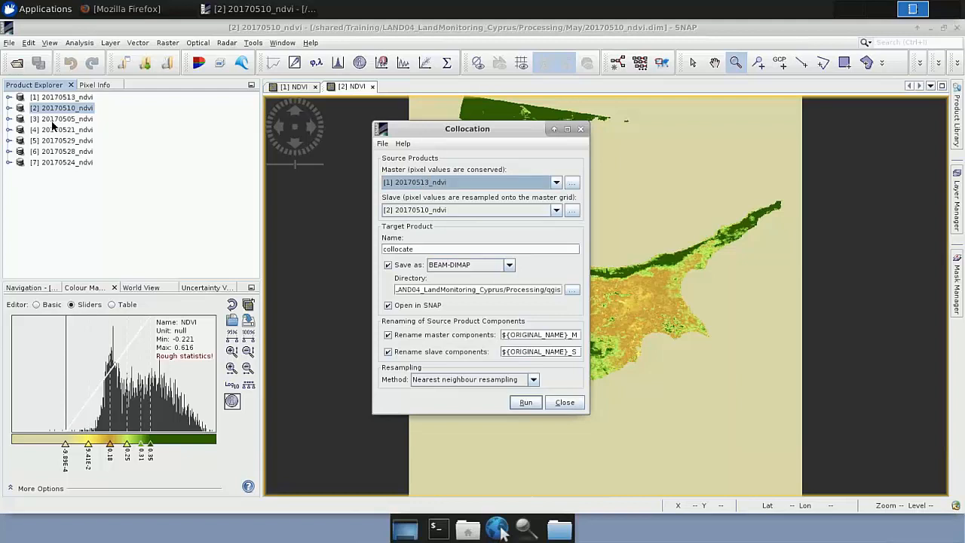
{"action": "left_click", "coordinate": [584, 130]}
Step: Load the already processed Collocate_May.dim product from the May folder and select it in the product list
{"action": "left_click", "coordinate": [21, 65]}
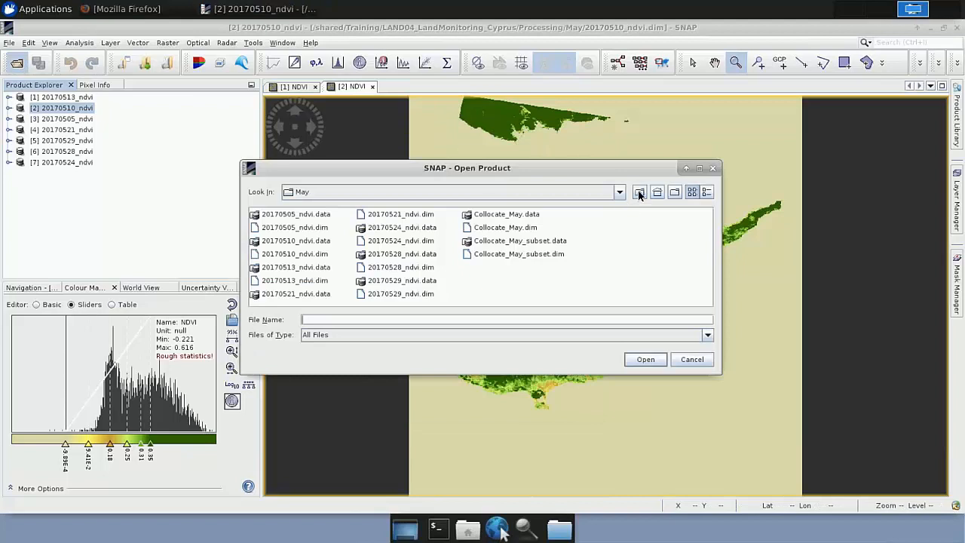
{"action": "left_click", "coordinate": [639, 193]}
{"action": "double_click", "coordinate": [265, 241]}
{"action": "double_click", "coordinate": [516, 229]}
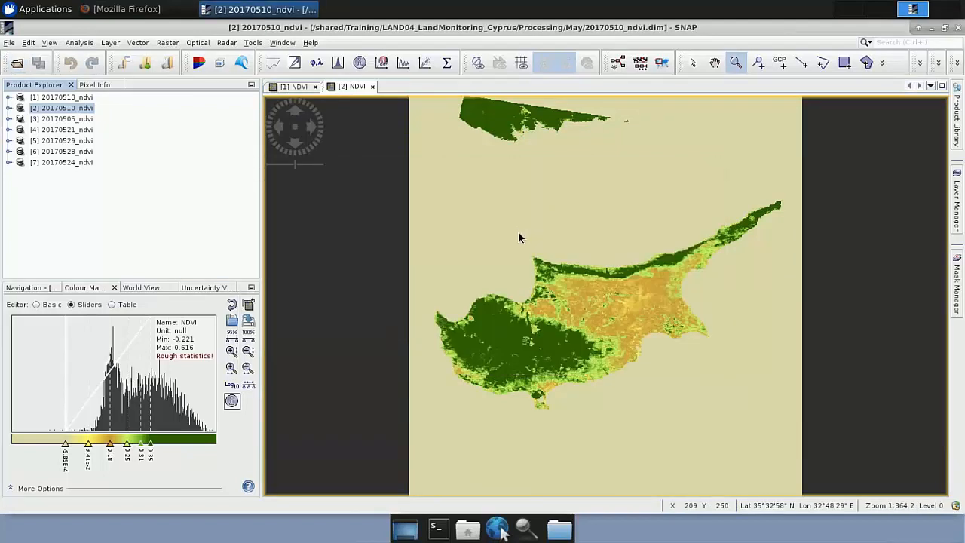
{"action": "left_click", "coordinate": [50, 174]}
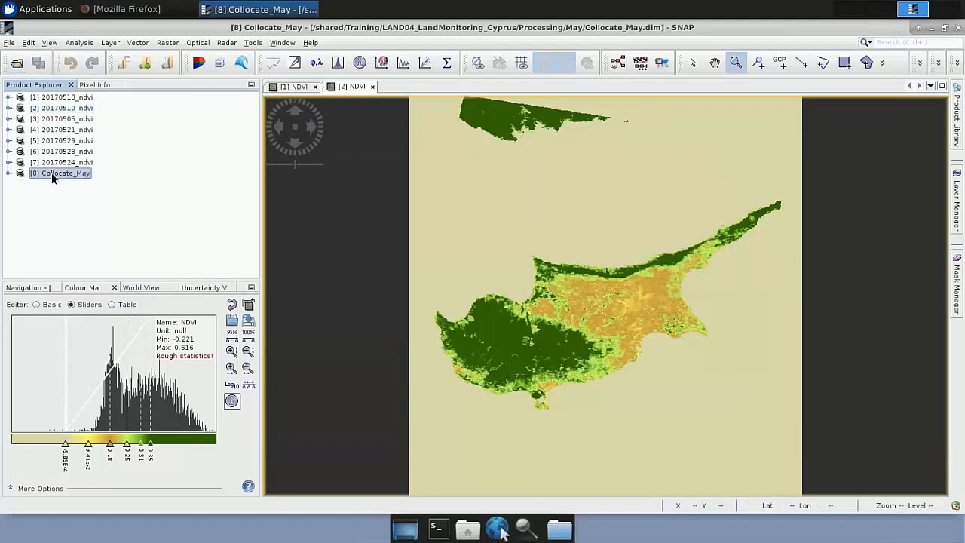
Step: Examine the band list of Collocate_May, locating NDVI_1, NDVI_2 and NDVI_3 among the other collocated bands
{"action": "left_click", "coordinate": [10, 174]}
{"action": "left_click", "coordinate": [21, 217]}
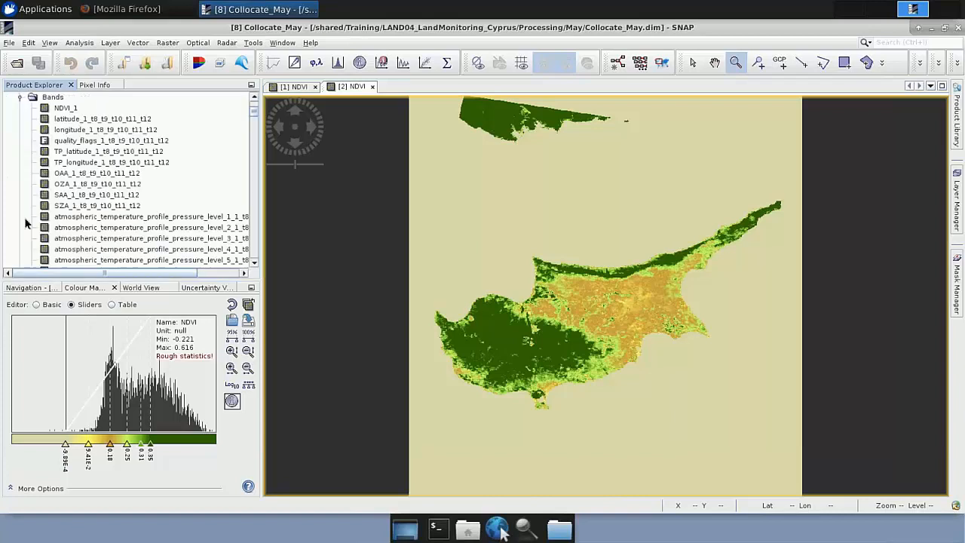
{"action": "left_click", "coordinate": [70, 112]}
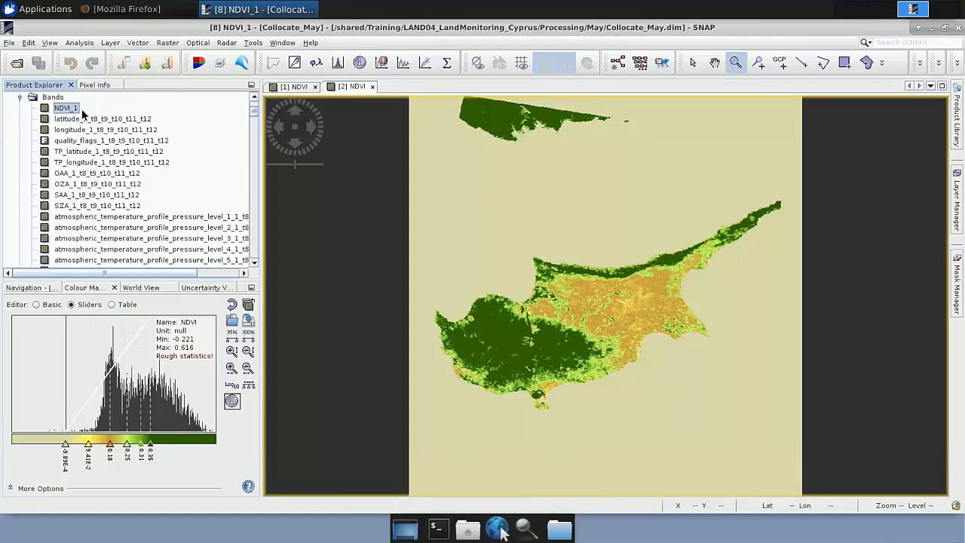
{"action": "left_click_drag", "start_coordinate": [255, 116], "coordinate": [252, 134]}
{"action": "left_click", "coordinate": [70, 105]}
{"action": "scroll", "coordinate": [89, 154], "scroll_direction": "down", "scroll_amount": 10}
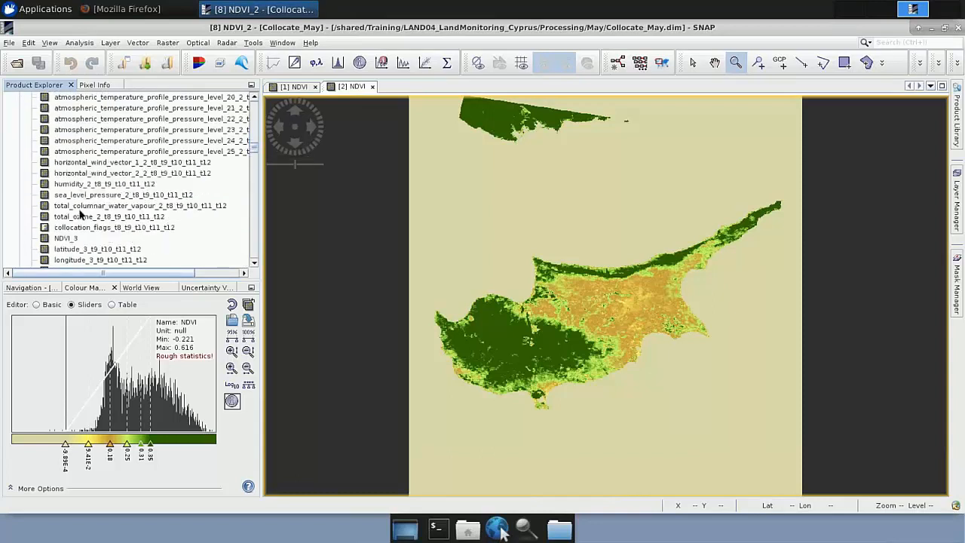
{"action": "left_click", "coordinate": [73, 239]}
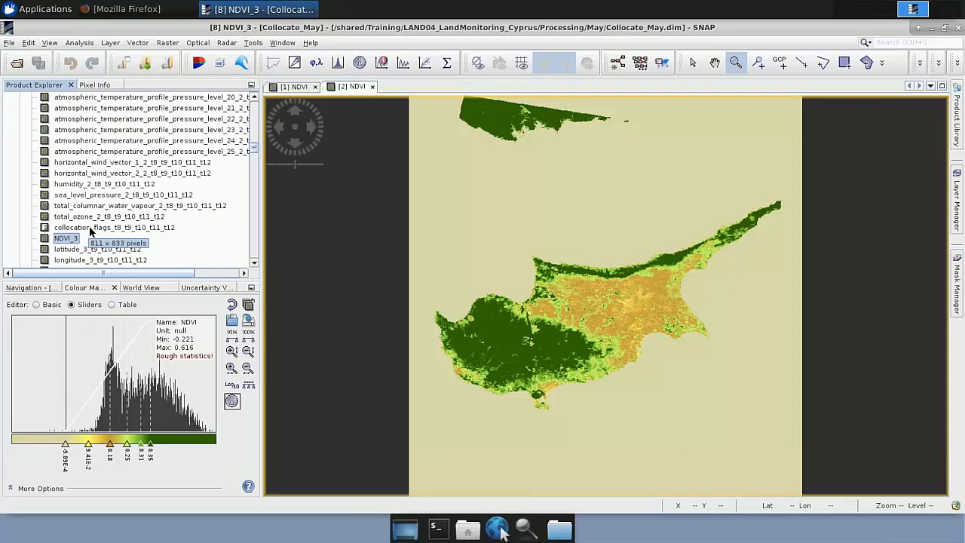
{"action": "scroll", "coordinate": [94, 230], "scroll_direction": "up", "scroll_amount": 4}
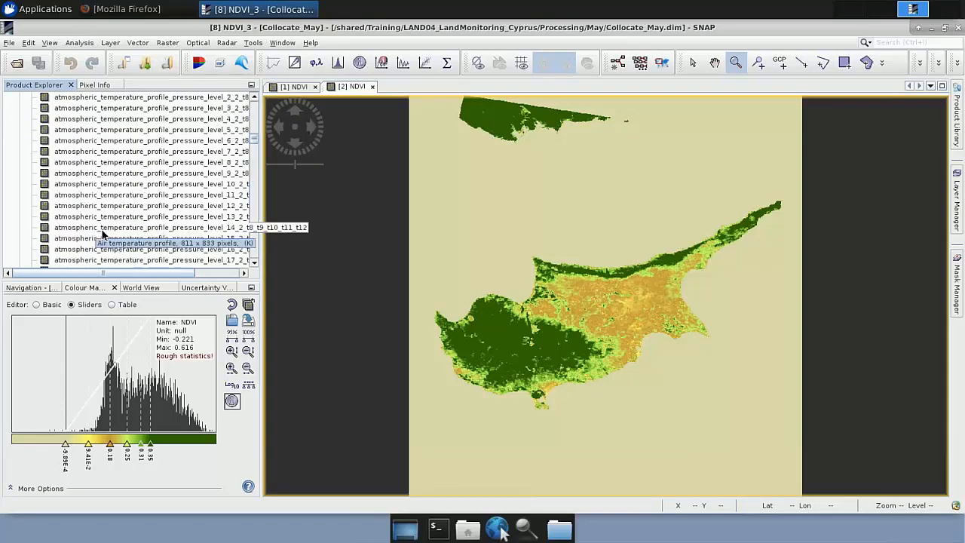
{"action": "scroll", "coordinate": [101, 234], "scroll_direction": "down", "scroll_amount": 4}
{"action": "scroll", "coordinate": [103, 236], "scroll_direction": "up", "scroll_amount": 8}
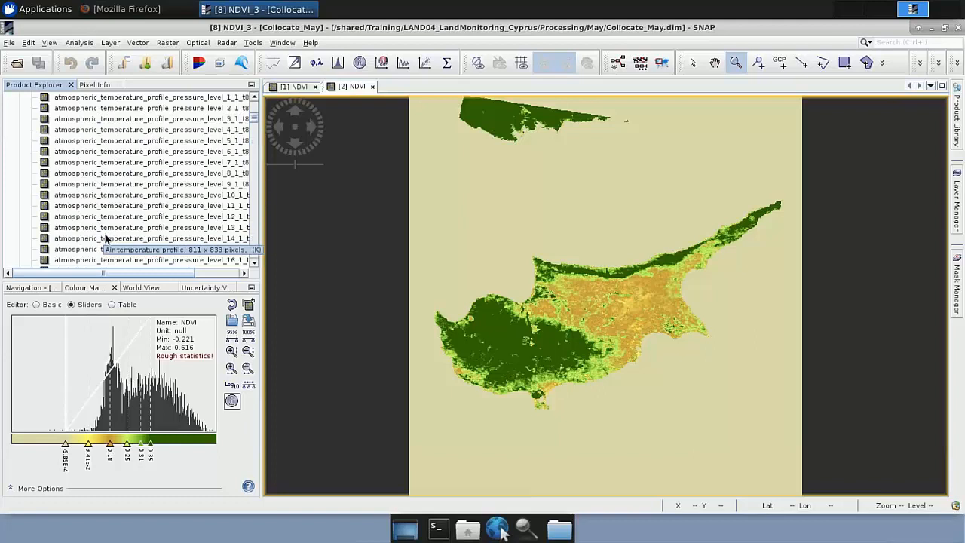
{"action": "scroll", "coordinate": [105, 239], "scroll_direction": "up", "scroll_amount": 4}
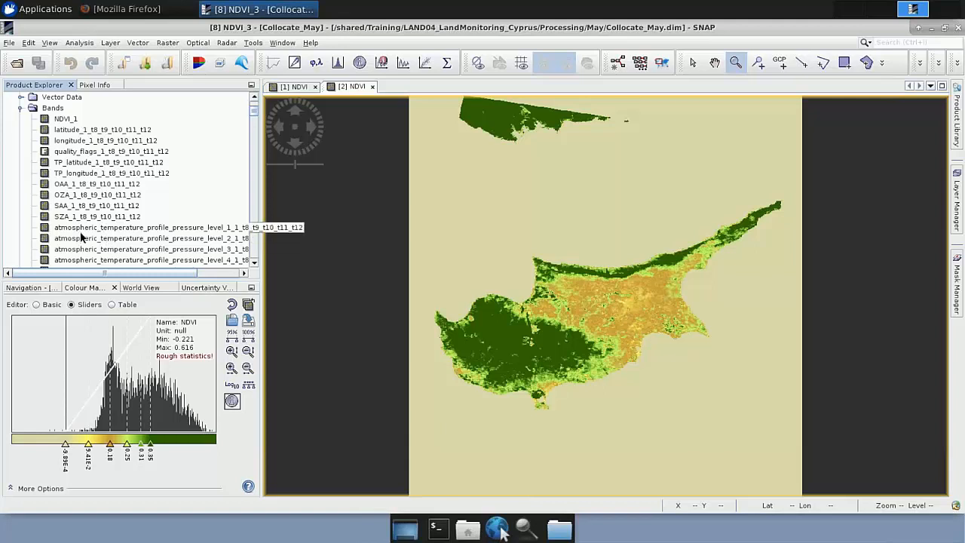
{"action": "scroll", "coordinate": [80, 237], "scroll_direction": "up", "scroll_amount": 2}
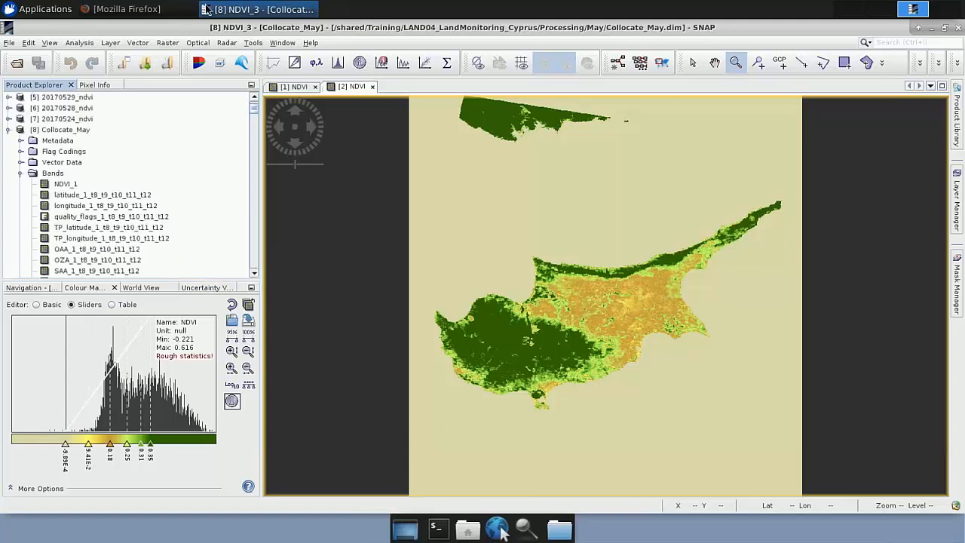
Step: Try setting up a band subset of Collocate_May with all bands deselected except NDVI_1 and NDVI_2, and cancel the dialog
{"action": "left_click", "coordinate": [167, 42]}
{"action": "left_click", "coordinate": [181, 121]}
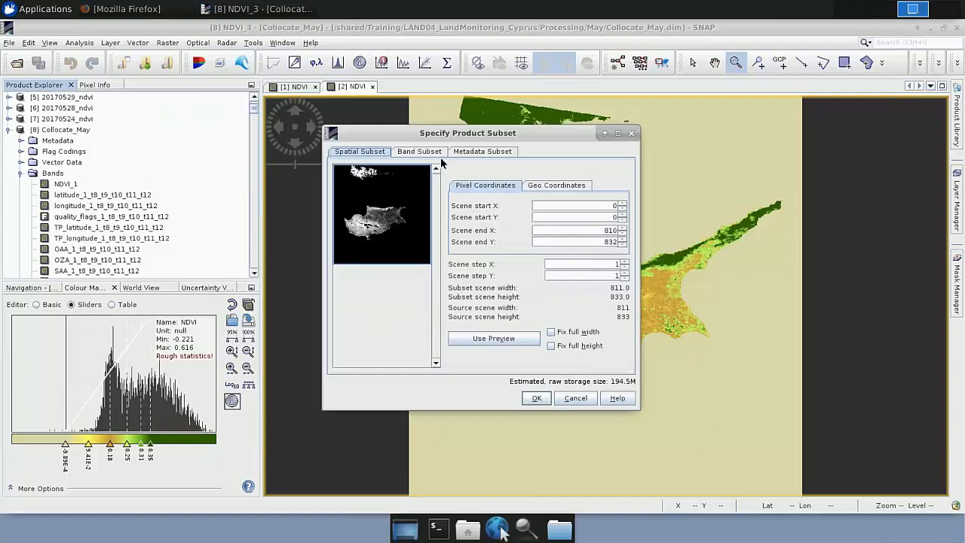
{"action": "left_click", "coordinate": [419, 152]}
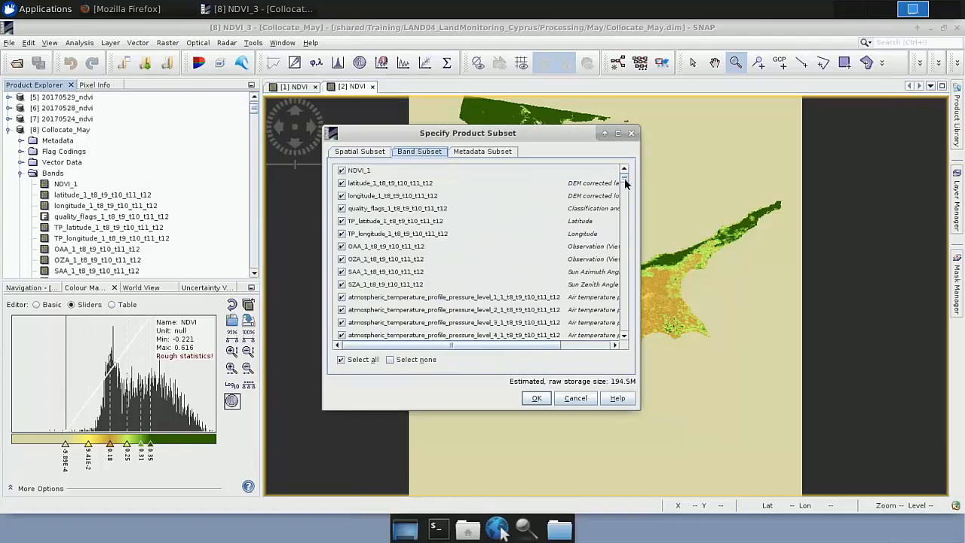
{"action": "left_click", "coordinate": [365, 360]}
{"action": "left_click", "coordinate": [388, 360]}
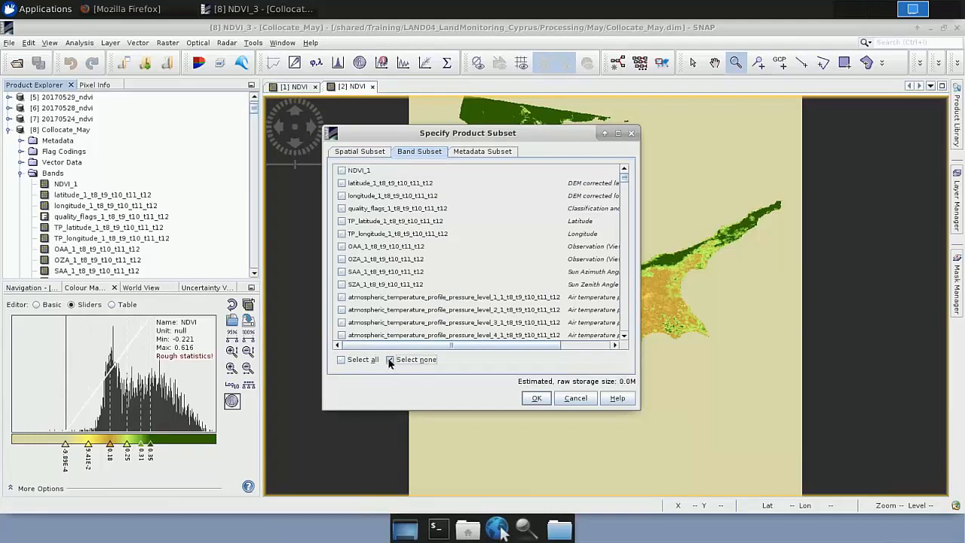
{"action": "left_click", "coordinate": [341, 171]}
{"action": "left_click_drag", "start_coordinate": [625, 181], "coordinate": [625, 198]}
{"action": "scroll", "coordinate": [572, 218], "scroll_direction": "down", "scroll_amount": 3}
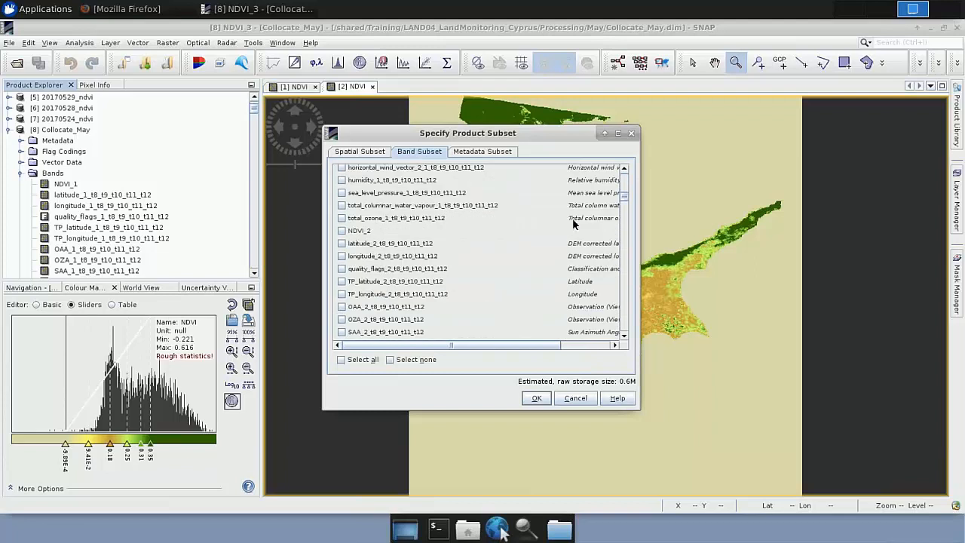
{"action": "left_click", "coordinate": [341, 231]}
{"action": "scroll", "coordinate": [394, 266], "scroll_direction": "down", "scroll_amount": 3}
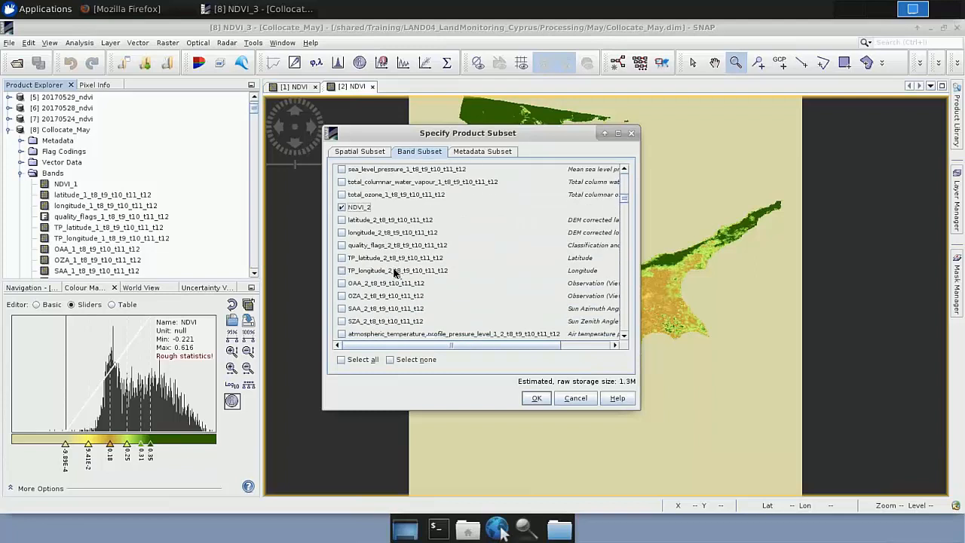
{"action": "left_click_drag", "start_coordinate": [625, 204], "coordinate": [615, 227]}
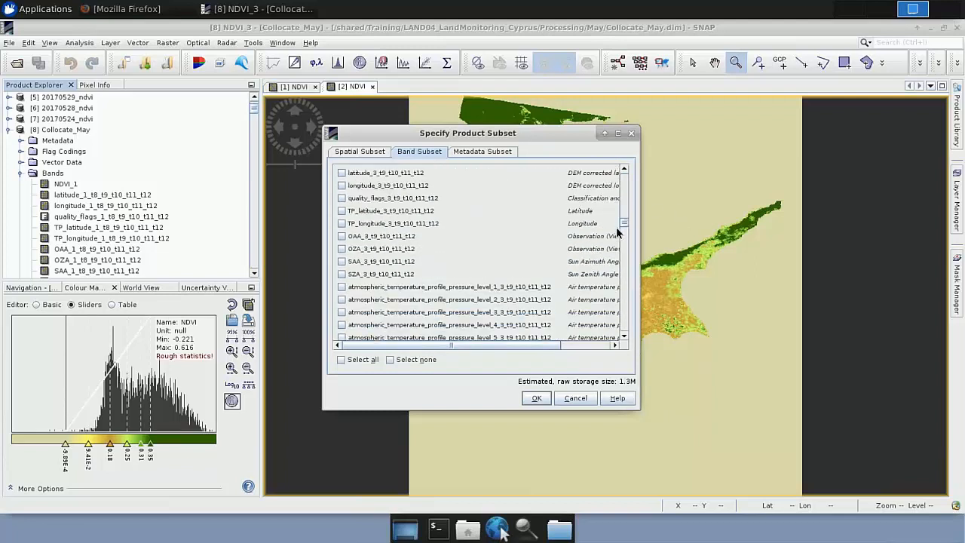
{"action": "left_click", "coordinate": [580, 401]}
Step: Collapse Collocate_May and load the existing Collocate_May_subset.dim product from the May folder
{"action": "left_click", "coordinate": [8, 130]}
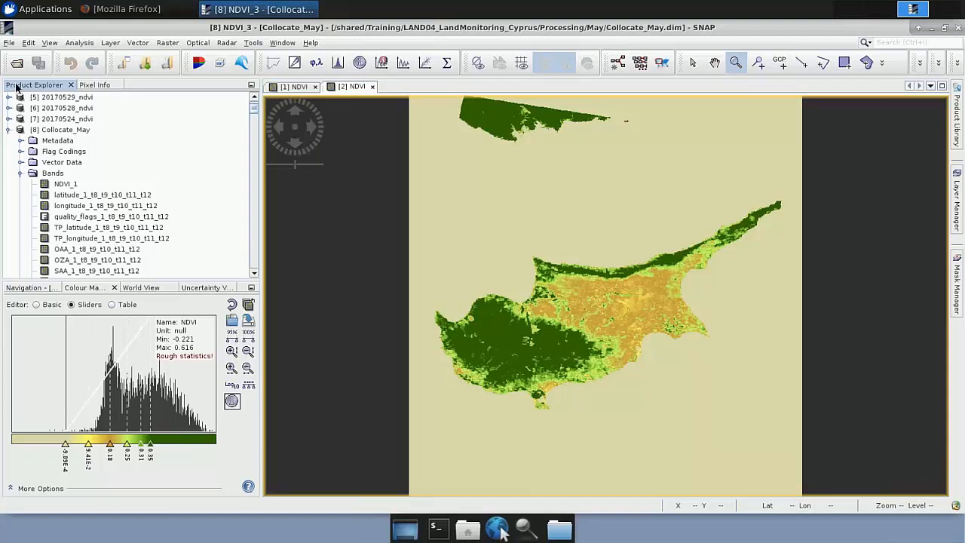
{"action": "left_click", "coordinate": [535, 254]}
{"action": "left_click", "coordinate": [639, 360]}
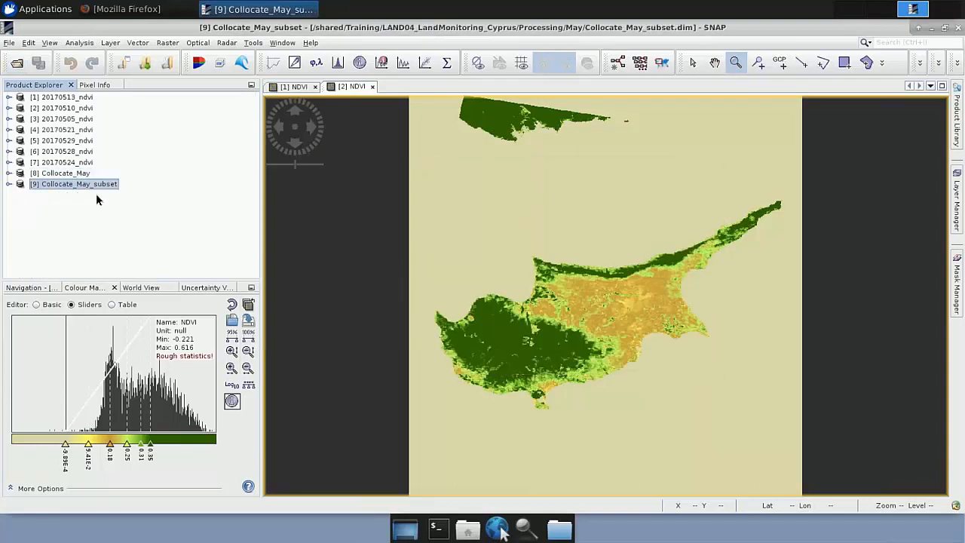
Step: Examine the bands of Collocate_May_subset, checking the NDVI bands and collocation flags it contains
{"action": "left_click", "coordinate": [10, 185]}
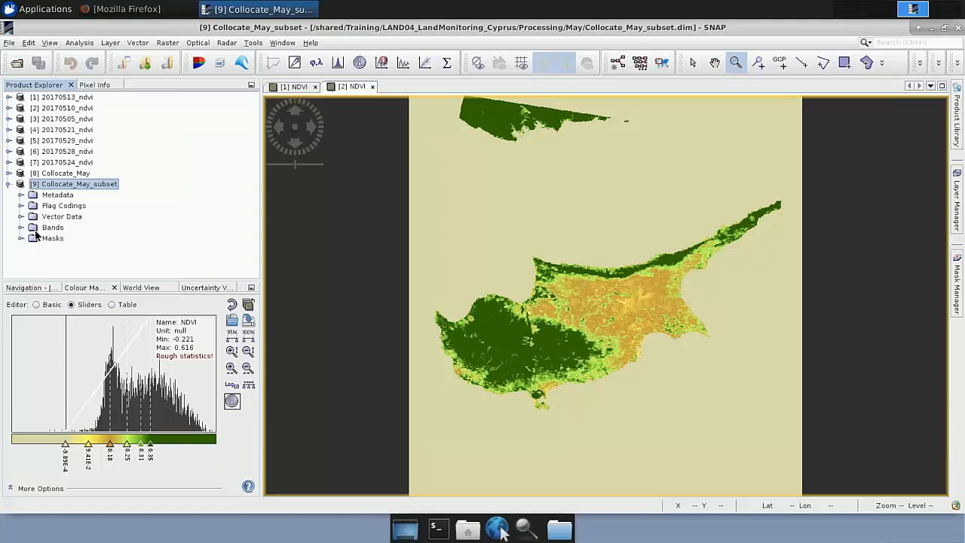
{"action": "left_click", "coordinate": [48, 228]}
{"action": "left_click", "coordinate": [22, 230]}
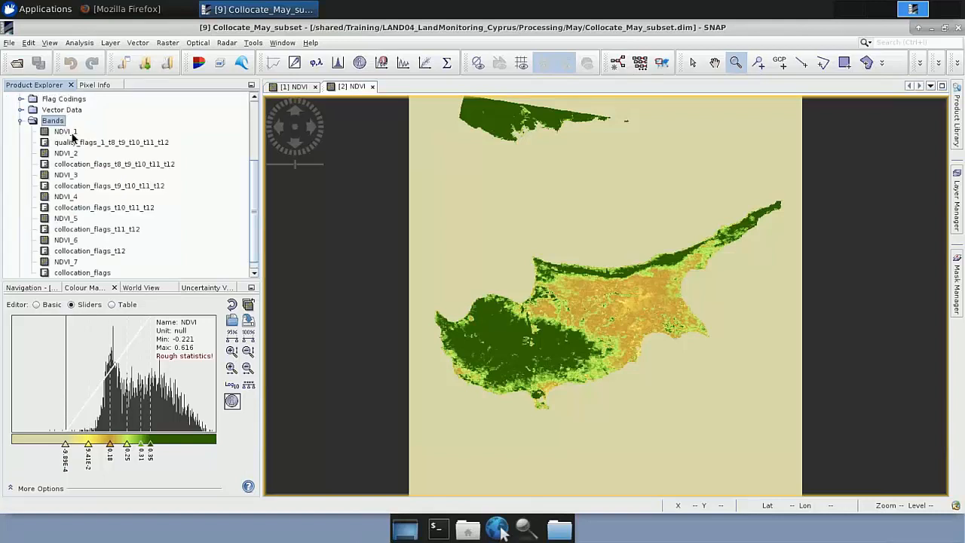
{"action": "left_click", "coordinate": [65, 131]}
{"action": "left_click", "coordinate": [72, 154]}
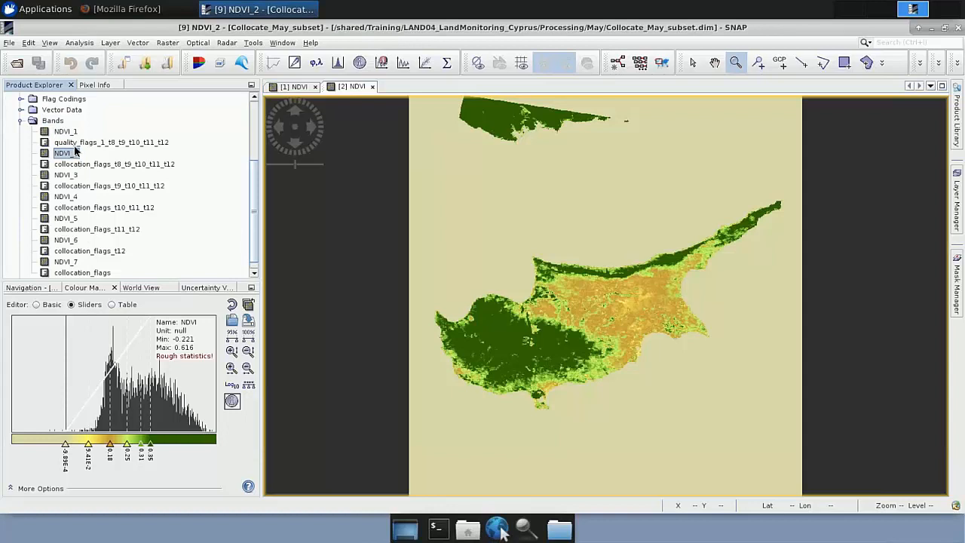
{"action": "scroll", "coordinate": [78, 182], "scroll_direction": "down", "scroll_amount": 1}
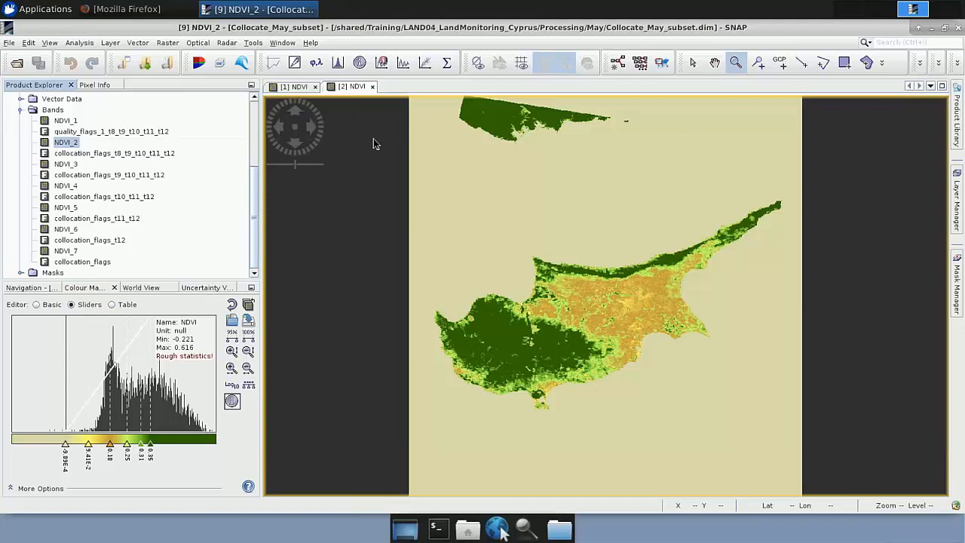
{"action": "scroll", "coordinate": [257, 135], "scroll_direction": "up", "scroll_amount": 1}
{"action": "scroll", "coordinate": [257, 135], "scroll_direction": "up", "scroll_amount": 5}
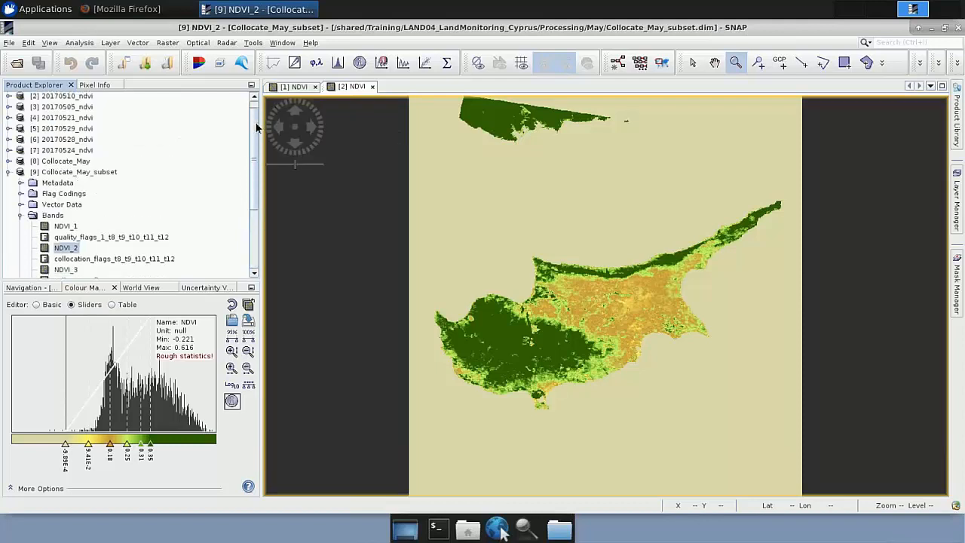
Step: Start a Band Maths band on Collocate_May_subset named mean_NDVI, with the virtual option turned off
{"action": "left_click", "coordinate": [9, 176]}
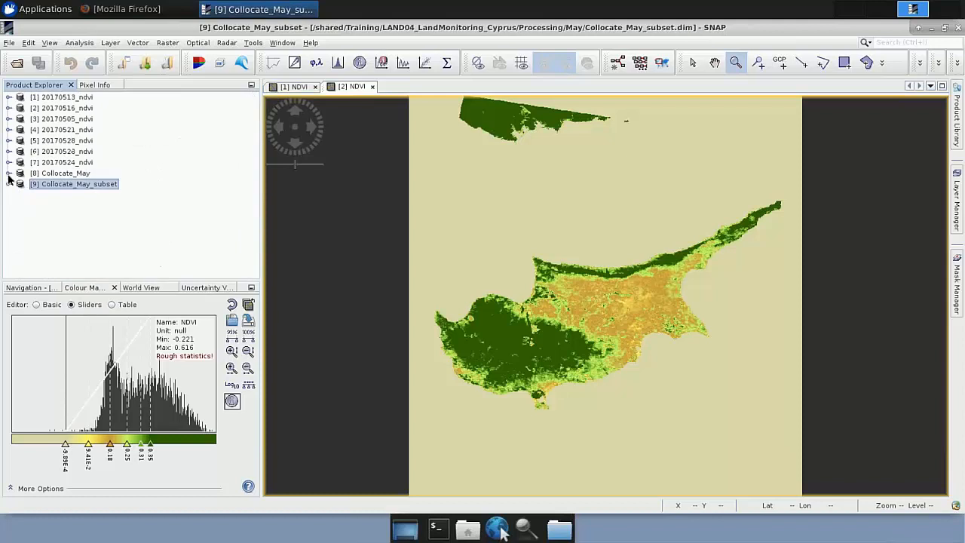
{"action": "right_click", "coordinate": [47, 185]}
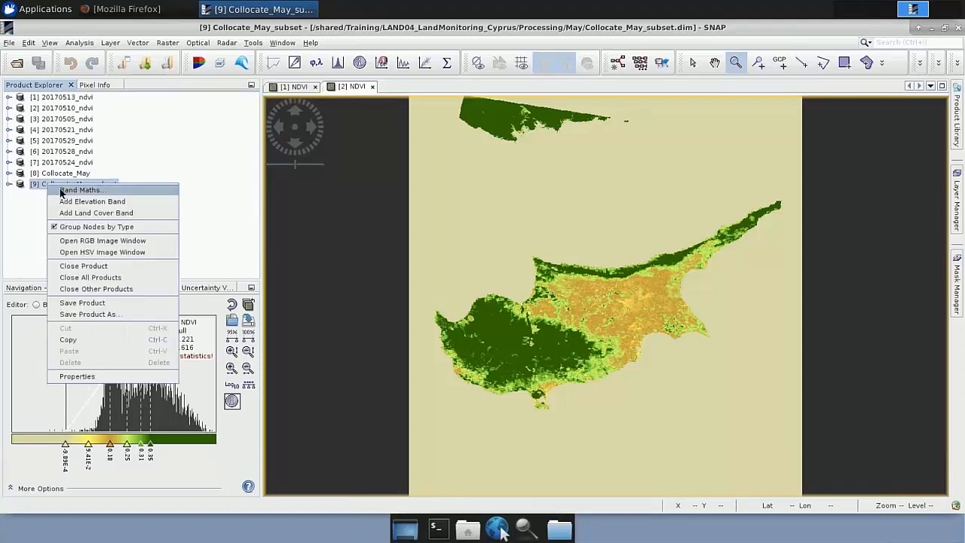
{"action": "left_click", "coordinate": [79, 190]}
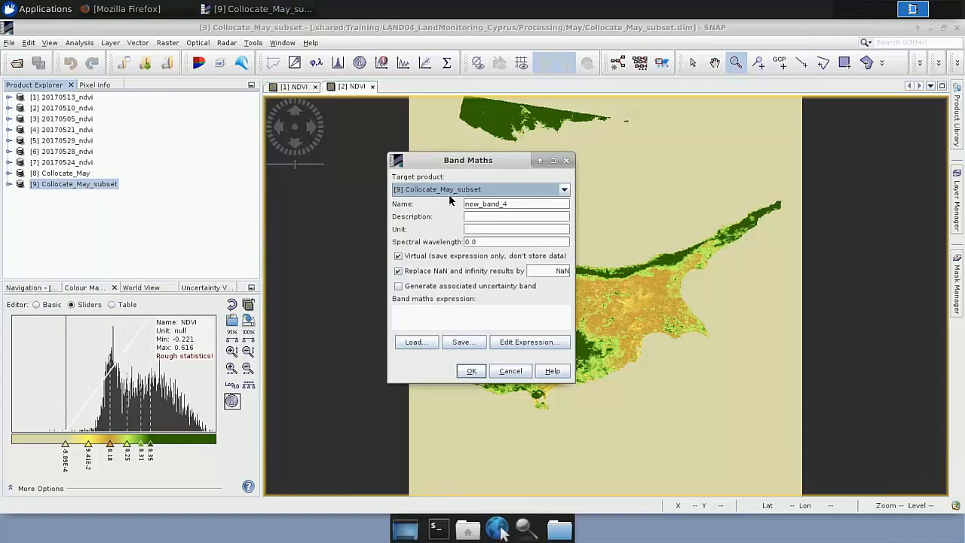
{"action": "left_click_drag", "start_coordinate": [519, 211], "coordinate": [445, 214]}
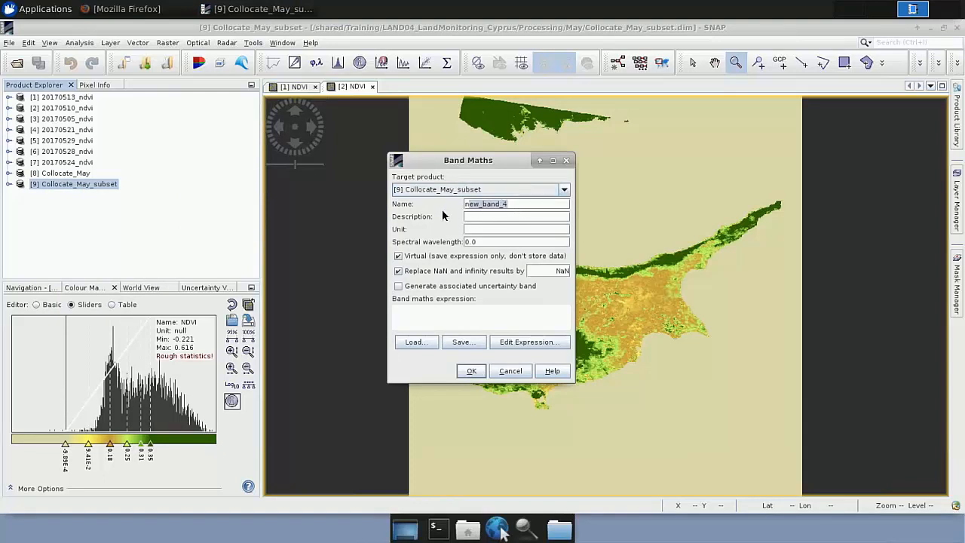
{"action": "type", "text": "n"}
{"action": "type", "text": "mean_NDV"}
{"action": "type", "text": "I"}
{"action": "left_click", "coordinate": [409, 260]}
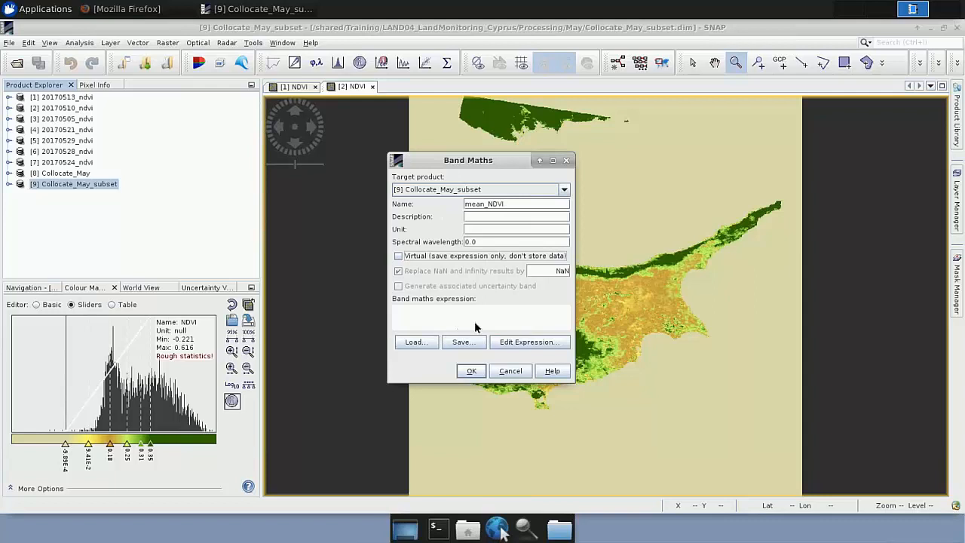
Step: Set the band expression to (NDVI_1+NDVI_2+NDVI_3+NDVI_4+NDVI_5+NDVI_6+NDVI_7)/7 and create the band
{"action": "left_click", "coordinate": [531, 343]}
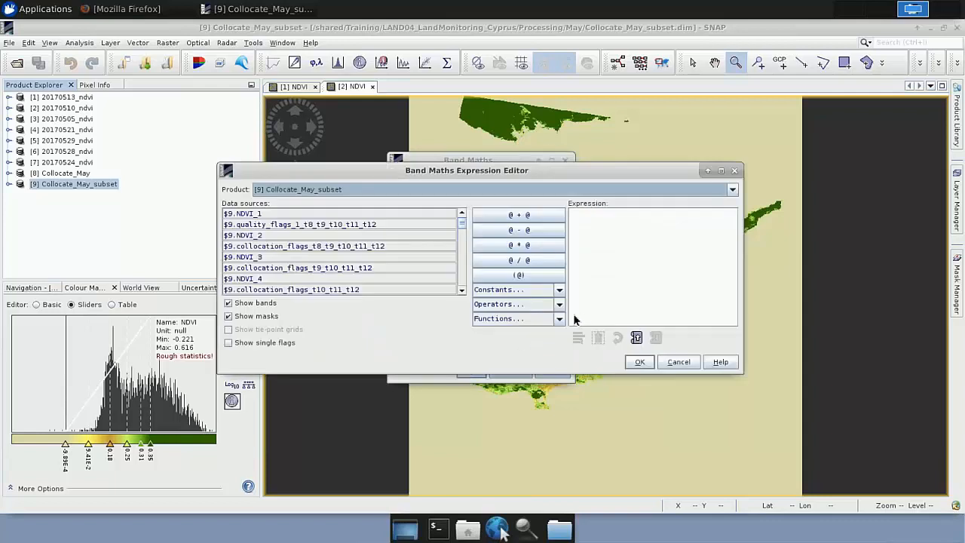
{"action": "left_click", "coordinate": [636, 338]}
{"action": "left_click", "coordinate": [635, 337]}
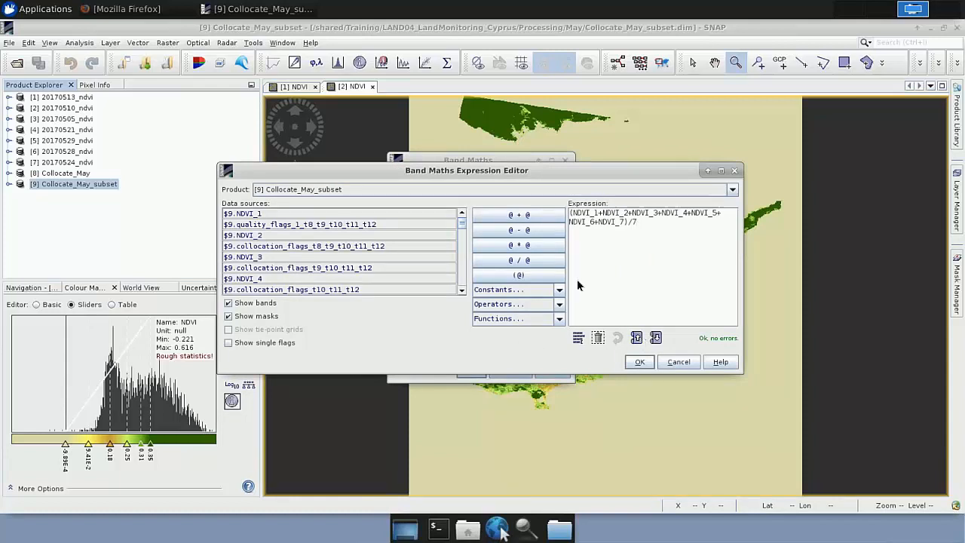
{"action": "left_click_drag", "start_coordinate": [571, 214], "coordinate": [620, 214]}
{"action": "left_click", "coordinate": [639, 363]}
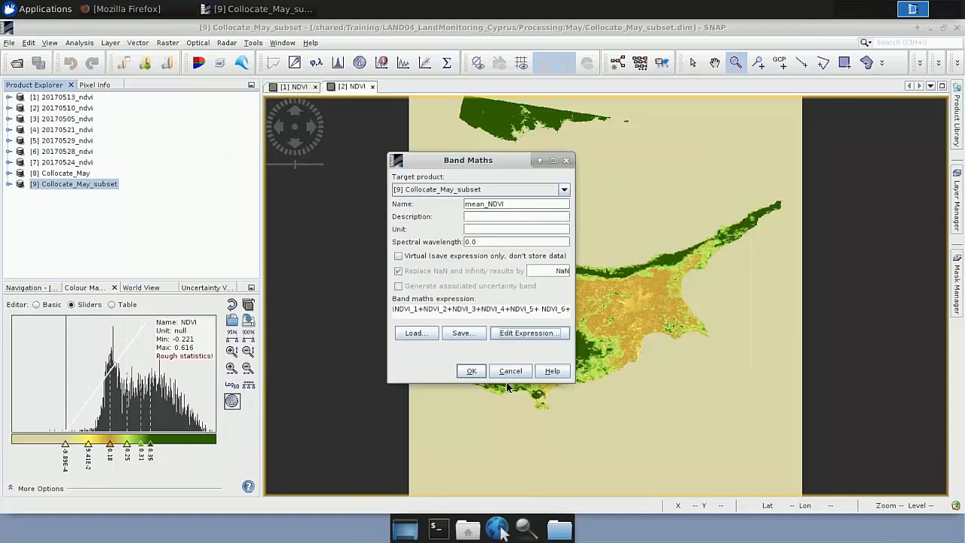
{"action": "left_click", "coordinate": [473, 369]}
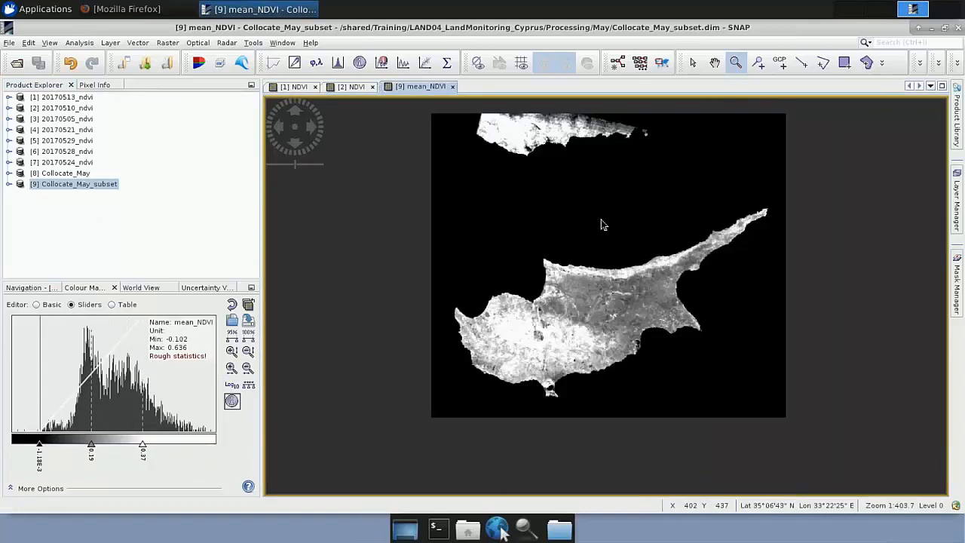
Step: Locate the mean_NDVI band in the band list of Collocate_May_subset and collapse the product again
{"action": "left_click", "coordinate": [9, 184]}
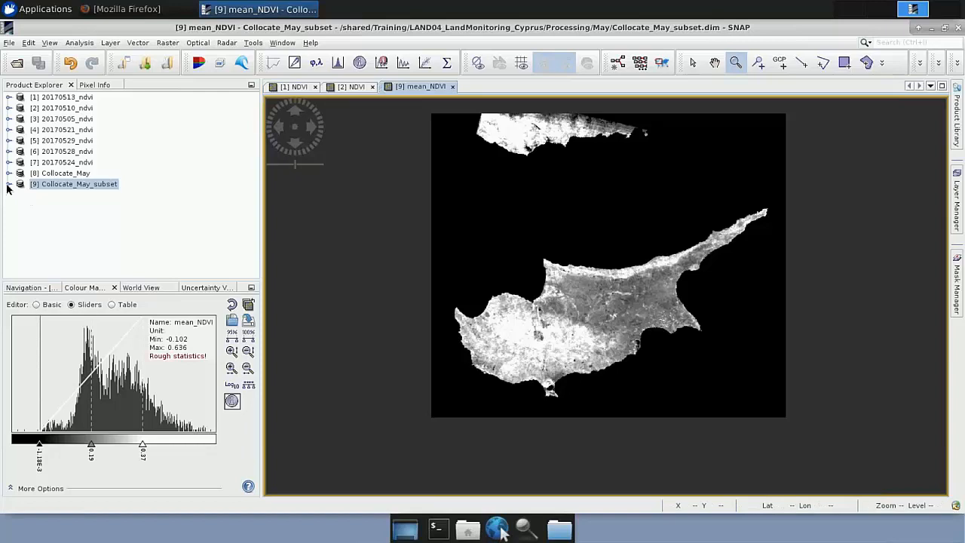
{"action": "left_click", "coordinate": [21, 227]}
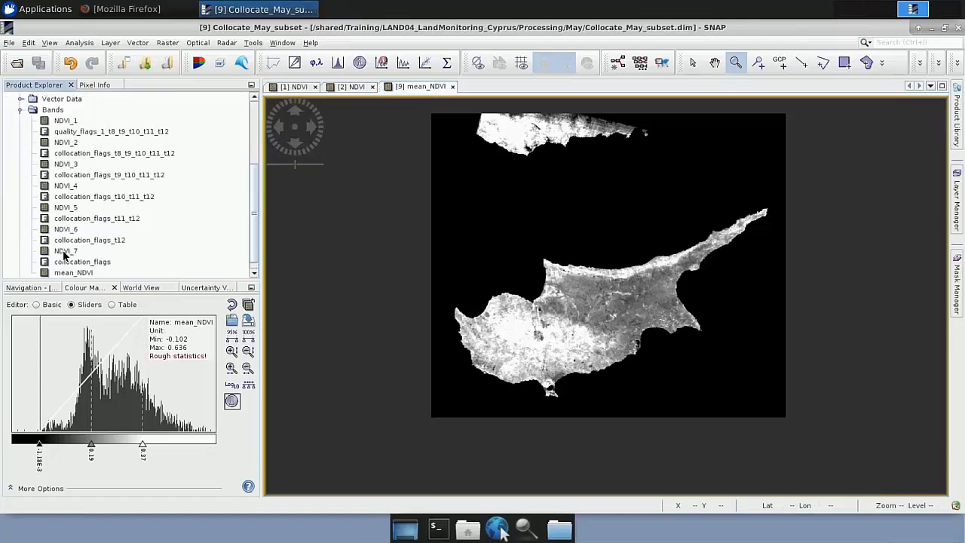
{"action": "left_click", "coordinate": [72, 263]}
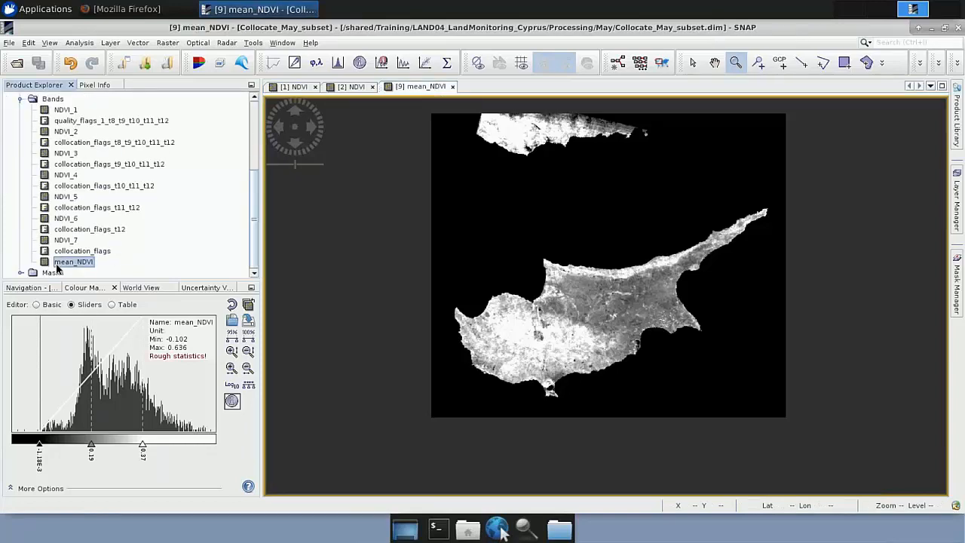
{"action": "scroll", "coordinate": [75, 216], "scroll_direction": "up", "scroll_amount": 3}
{"action": "left_click", "coordinate": [8, 152]}
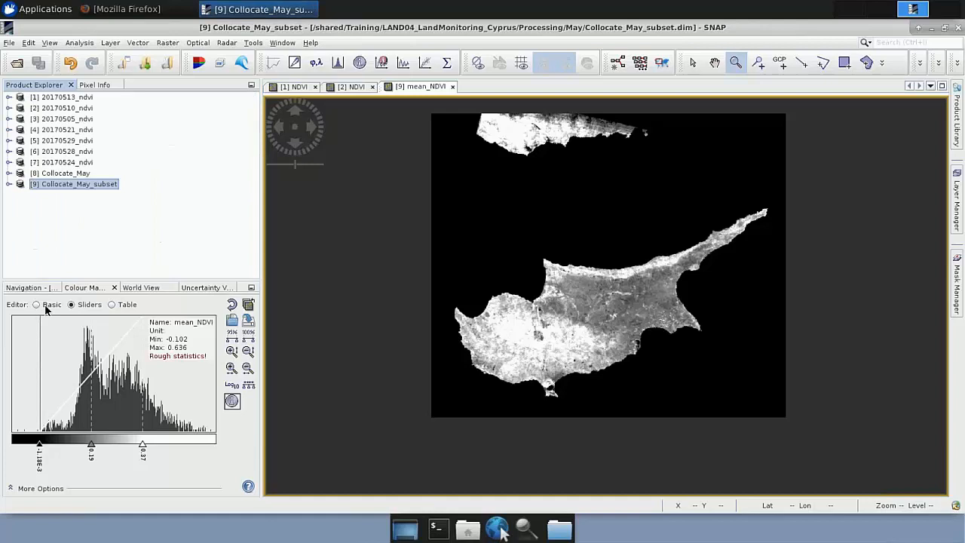
Step: Apply the meris_veg_index colour ramp to the May mean_NDVI image
{"action": "left_click", "coordinate": [38, 305]}
{"action": "left_click", "coordinate": [44, 345]}
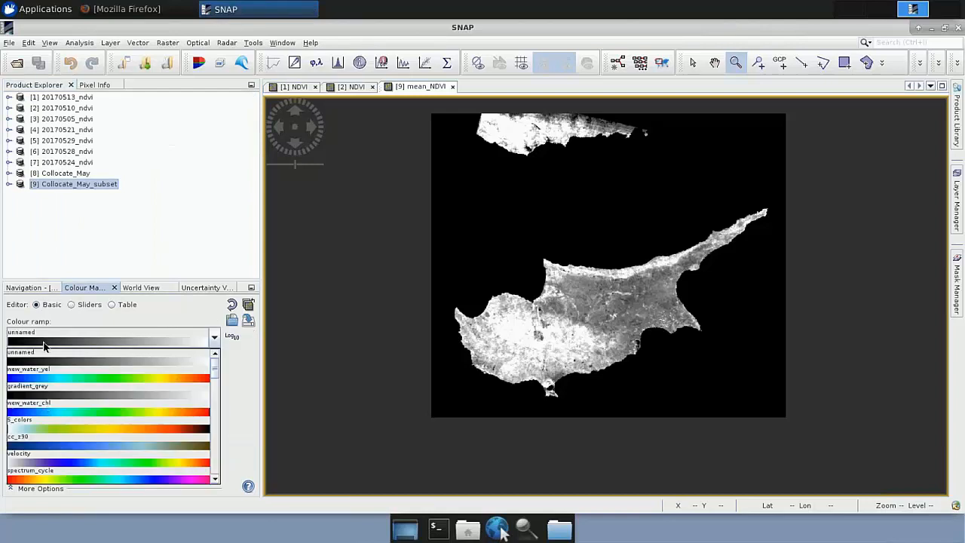
{"action": "scroll", "coordinate": [48, 417], "scroll_direction": "down", "scroll_amount": 2}
{"action": "left_click", "coordinate": [56, 387]}
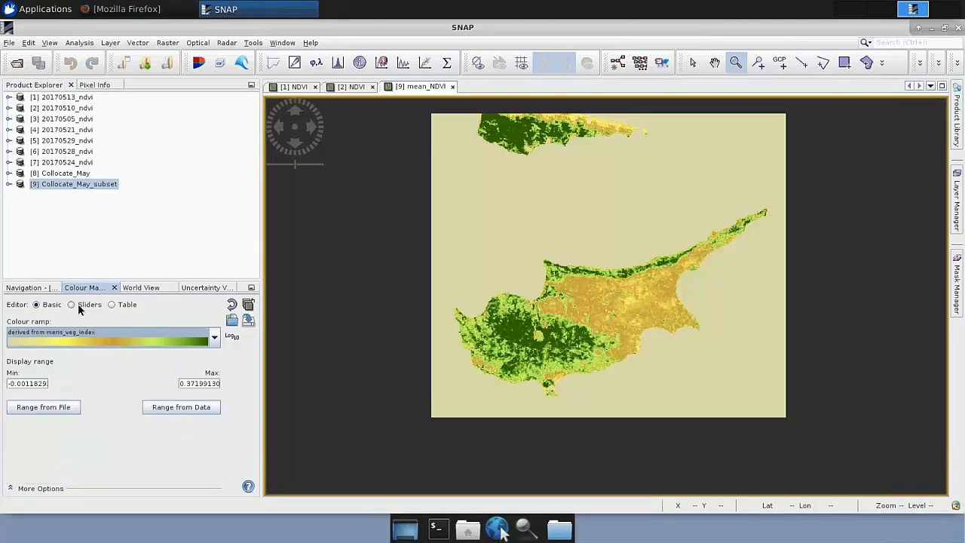
Step: Change the colour of the lowest value in the mean_NDVI colour table to a pale blue from the HTML colour codes
{"action": "left_click", "coordinate": [112, 305]}
{"action": "left_click", "coordinate": [60, 335]}
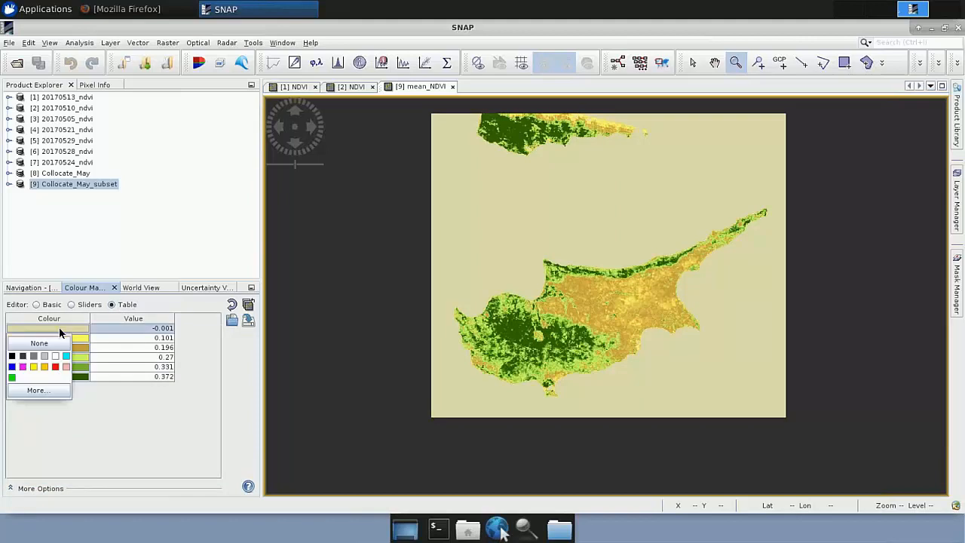
{"action": "left_click", "coordinate": [54, 390]}
{"action": "scroll", "coordinate": [144, 370], "scroll_direction": "down", "scroll_amount": 20}
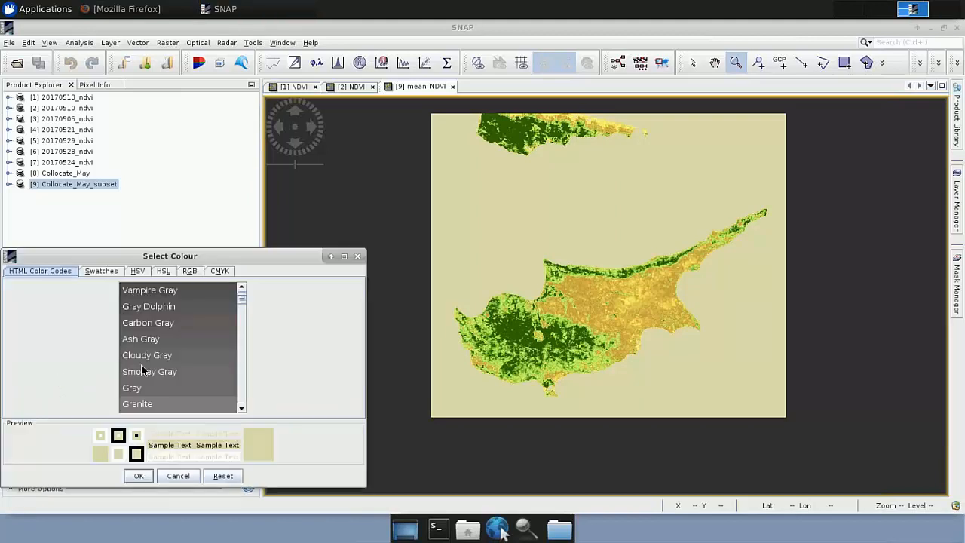
{"action": "scroll", "coordinate": [144, 371], "scroll_direction": "down", "scroll_amount": 5}
{"action": "scroll", "coordinate": [144, 371], "scroll_direction": "up", "scroll_amount": 8}
{"action": "scroll", "coordinate": [145, 372], "scroll_direction": "up", "scroll_amount": 2}
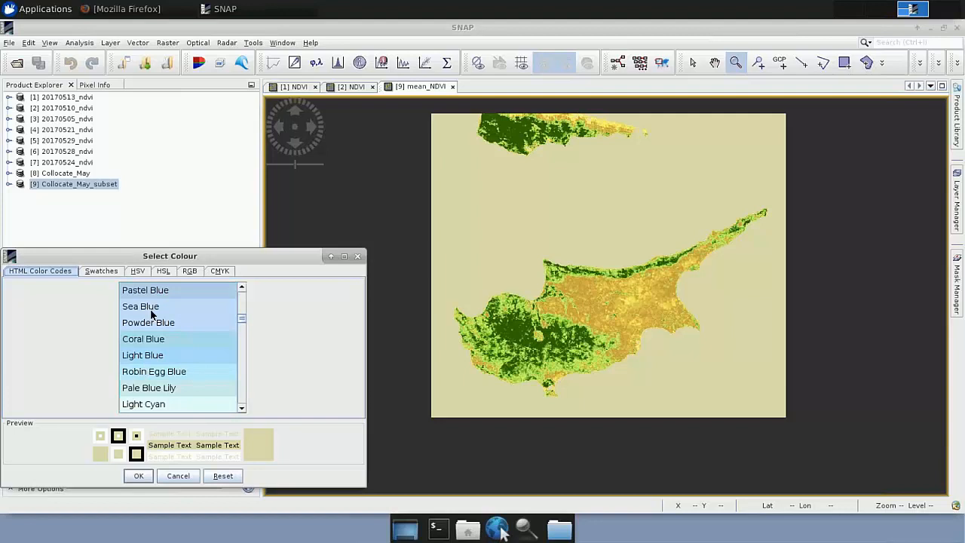
{"action": "left_click", "coordinate": [150, 355]}
{"action": "left_click", "coordinate": [139, 475]}
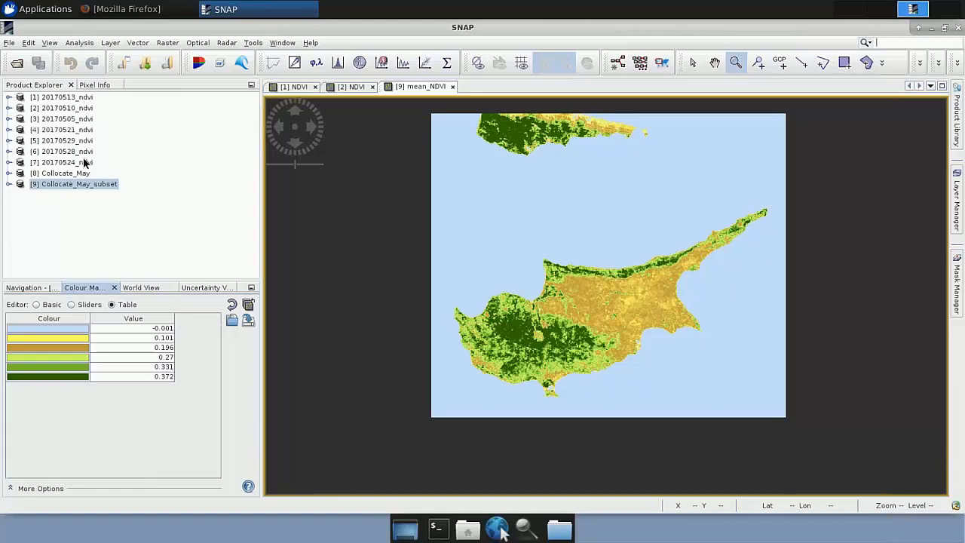
Step: Close the seven daily May NDVI products and Collocate_May without saving changes, keeping Collocate_May_subset open
{"action": "left_click", "coordinate": [76, 97]}
{"action": "left_click", "coordinate": [83, 173], "text": "shift"}
{"action": "right_click", "coordinate": [74, 156]}
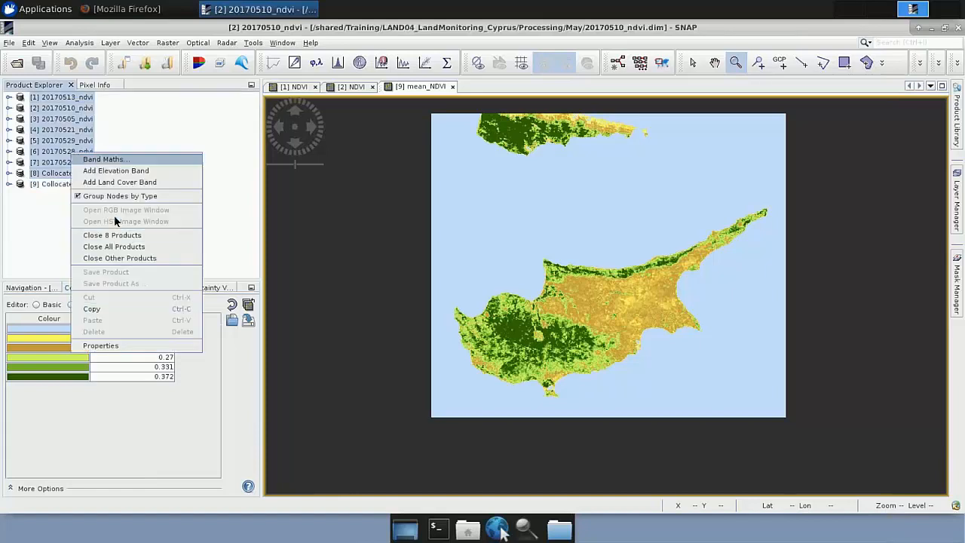
{"action": "left_click", "coordinate": [112, 235]}
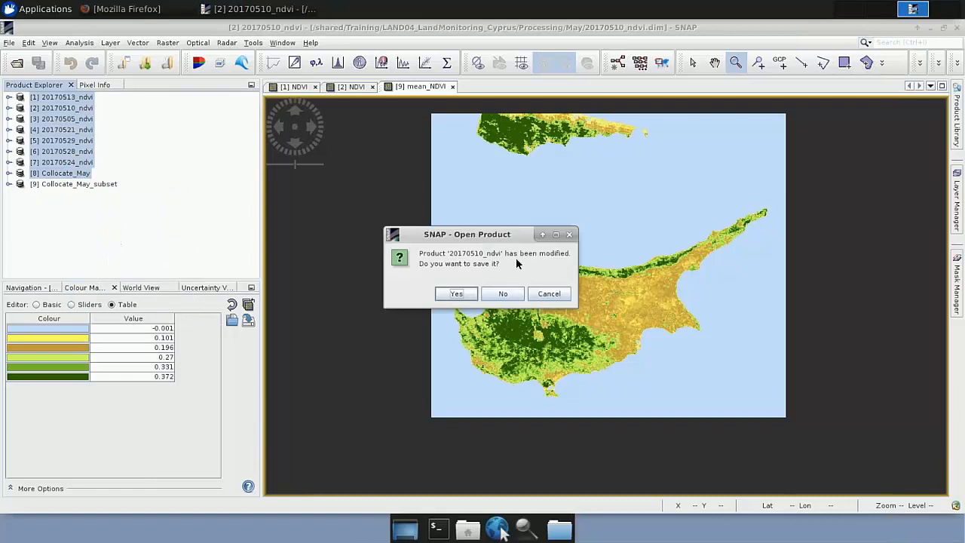
{"action": "left_click", "coordinate": [498, 293]}
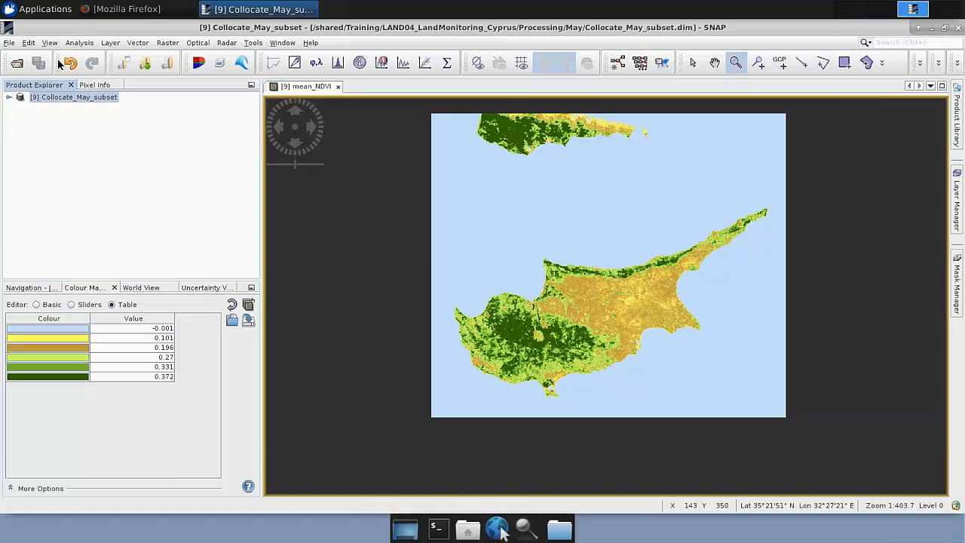
Step: Load Collocate_June_subset.dim from the June folder in AuxData
{"action": "left_click", "coordinate": [16, 65]}
{"action": "left_click", "coordinate": [639, 191]}
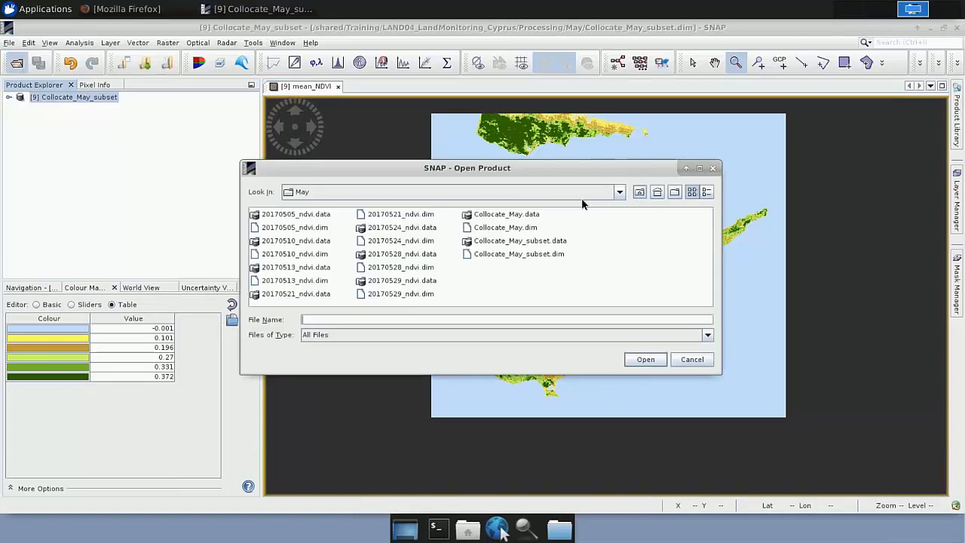
{"action": "left_click", "coordinate": [639, 191]}
{"action": "double_click", "coordinate": [273, 214]}
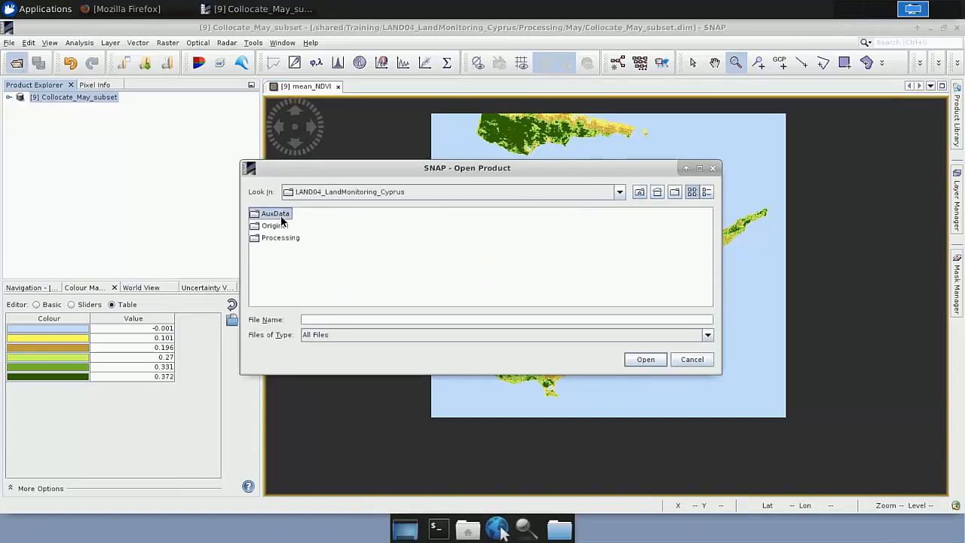
{"action": "double_click", "coordinate": [282, 230]}
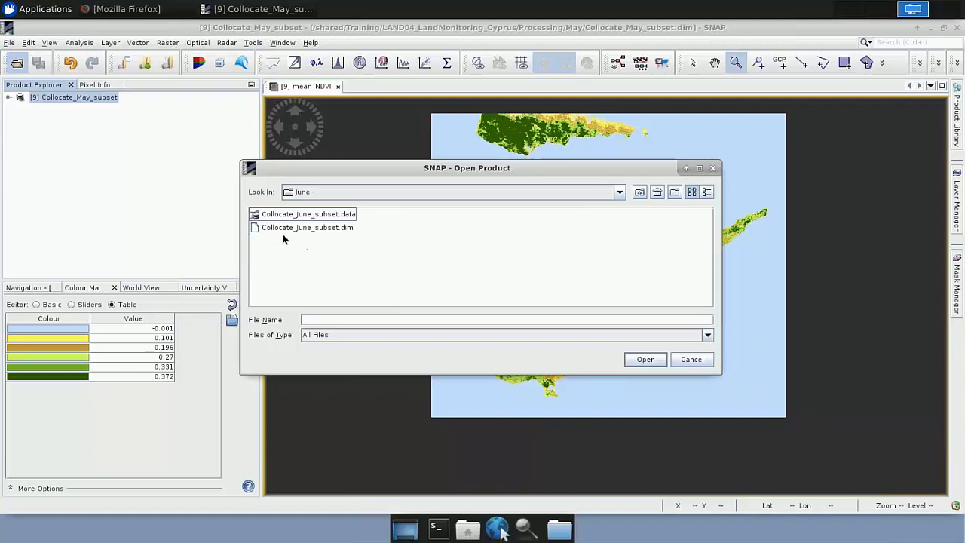
{"action": "double_click", "coordinate": [301, 233]}
Step: Load the Collocate_July_subset product from the July folder in AuxData
{"action": "left_click", "coordinate": [17, 65]}
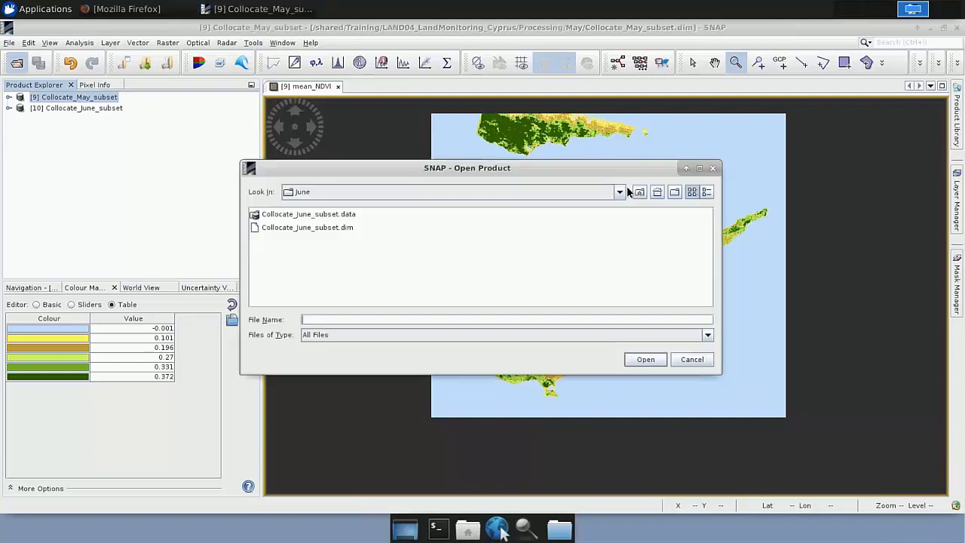
{"action": "left_click", "coordinate": [639, 191]}
{"action": "double_click", "coordinate": [273, 214]}
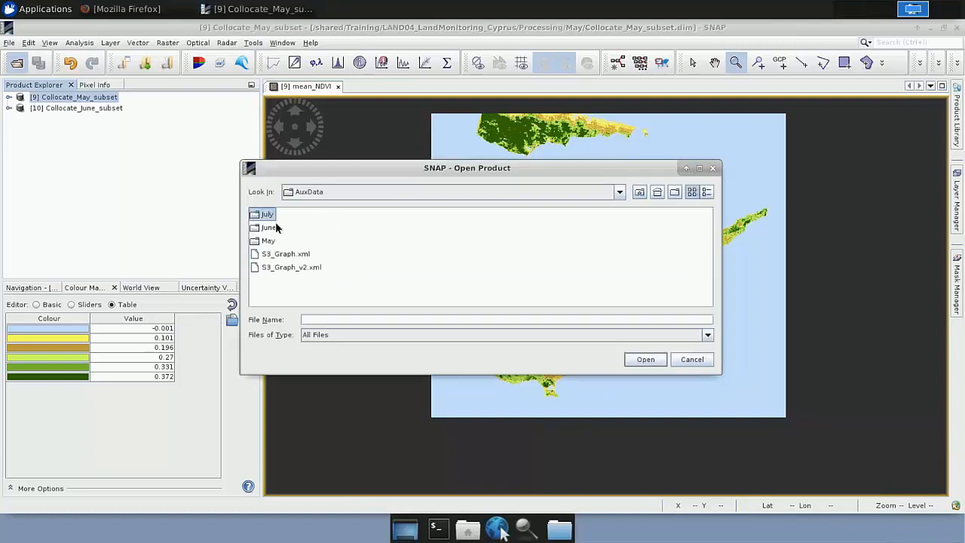
{"action": "double_click", "coordinate": [279, 230]}
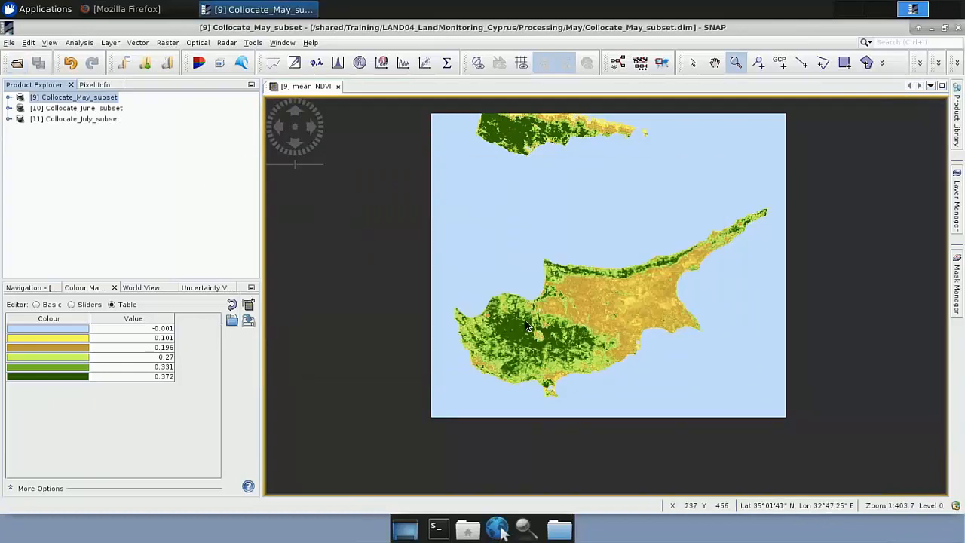
Step: Display the mean_NDVI band of Collocate_June_subset and collapse the product
{"action": "left_click", "coordinate": [9, 108]}
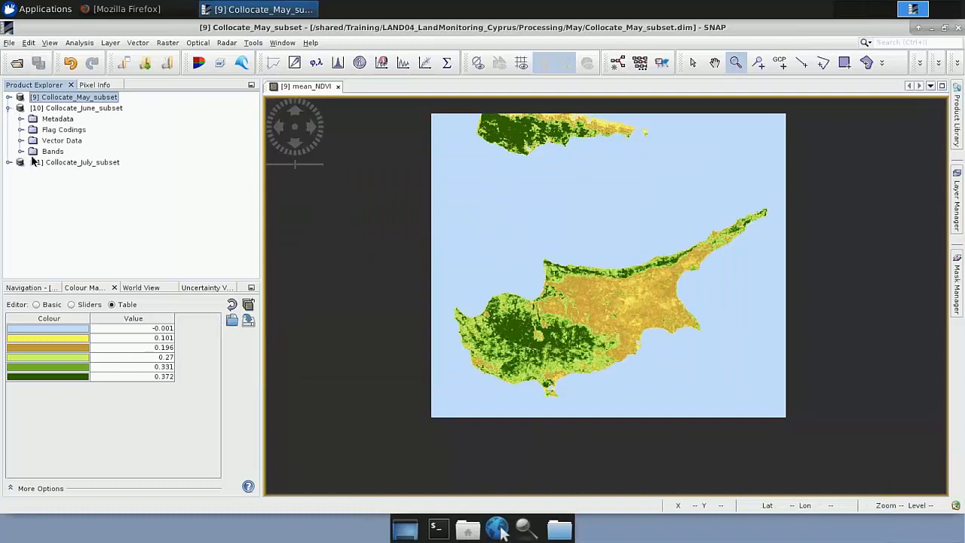
{"action": "left_click", "coordinate": [22, 152]}
{"action": "scroll", "coordinate": [71, 256], "scroll_direction": "down", "scroll_amount": 1}
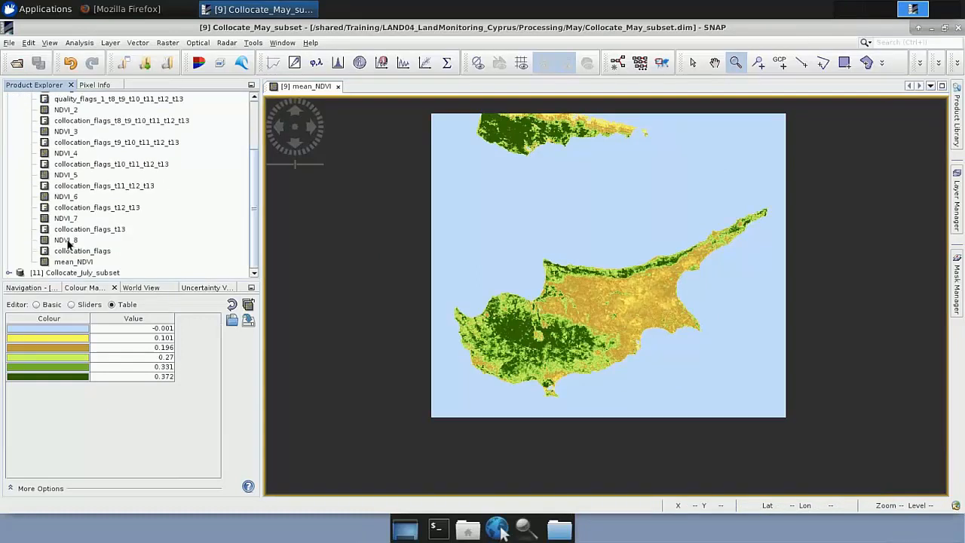
{"action": "double_click", "coordinate": [72, 261]}
{"action": "scroll", "coordinate": [22, 121], "scroll_direction": "up", "scroll_amount": 2}
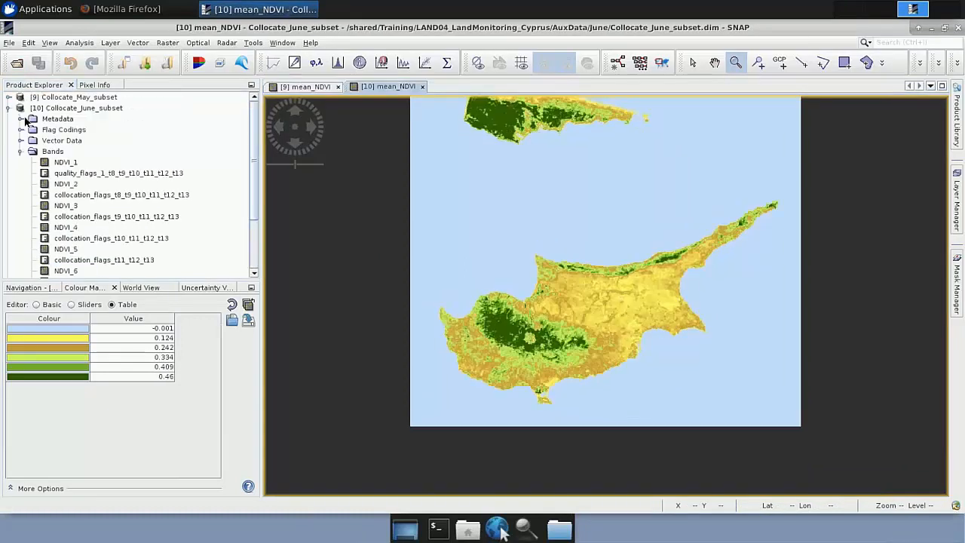
{"action": "left_click", "coordinate": [10, 108]}
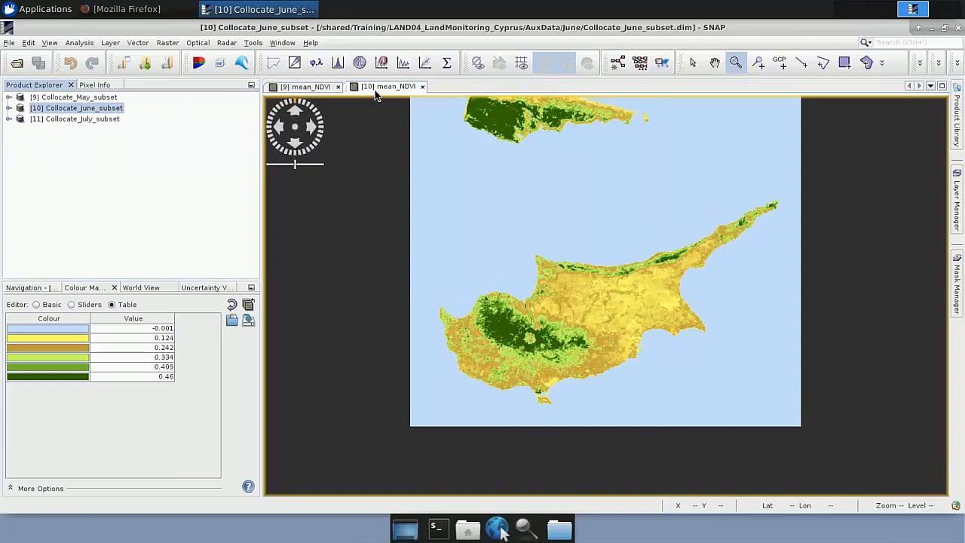
Step: Display the mean_NDVI band of Collocate_July_subset
{"action": "left_click", "coordinate": [9, 119]}
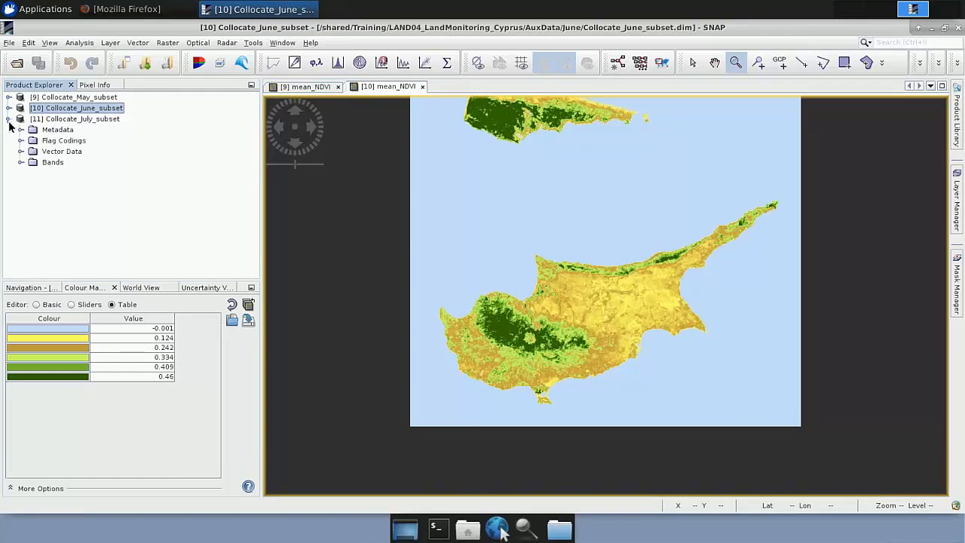
{"action": "left_click", "coordinate": [20, 162]}
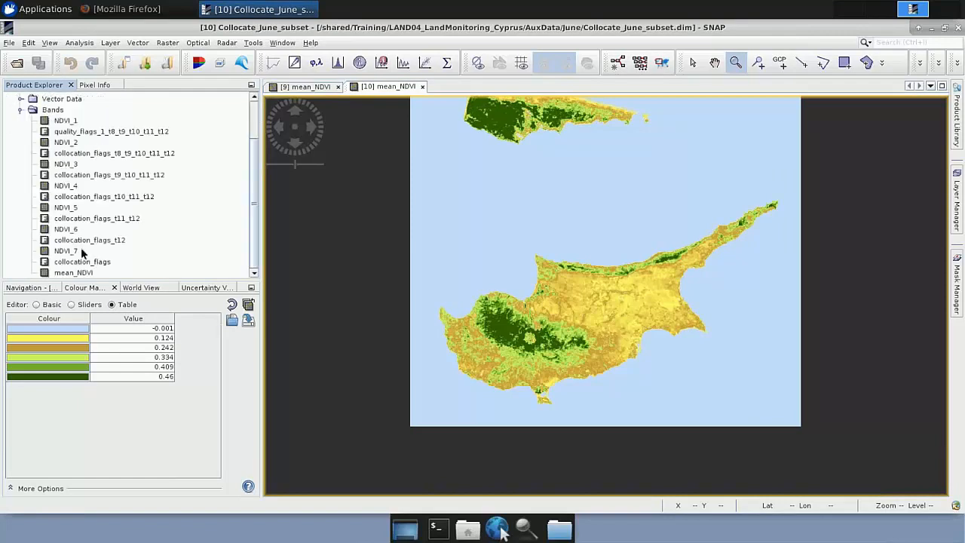
{"action": "double_click", "coordinate": [78, 272]}
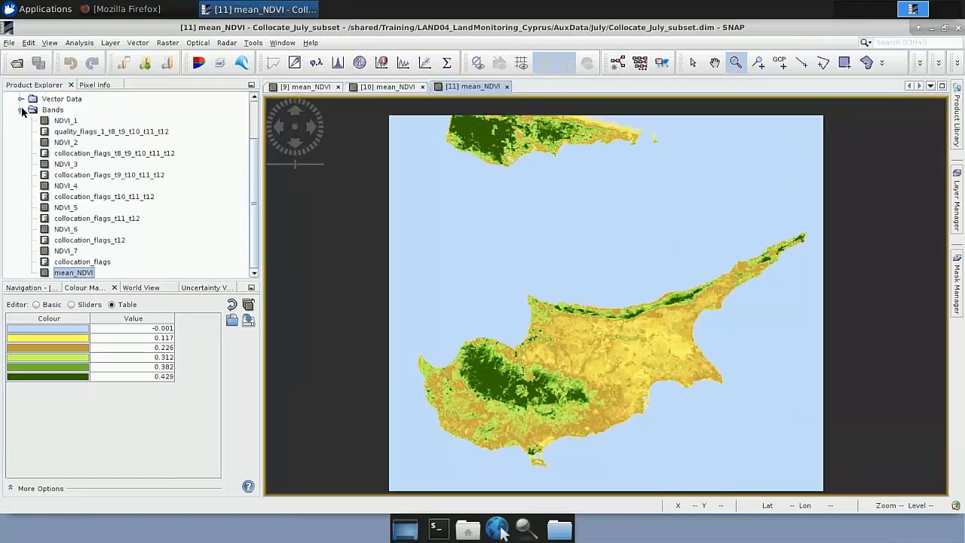
Step: Collapse Collocate_July_subset and apply its mean_NDVI colour palette to all other open bands without automatically distributing the points between min and max
{"action": "left_click", "coordinate": [21, 110]}
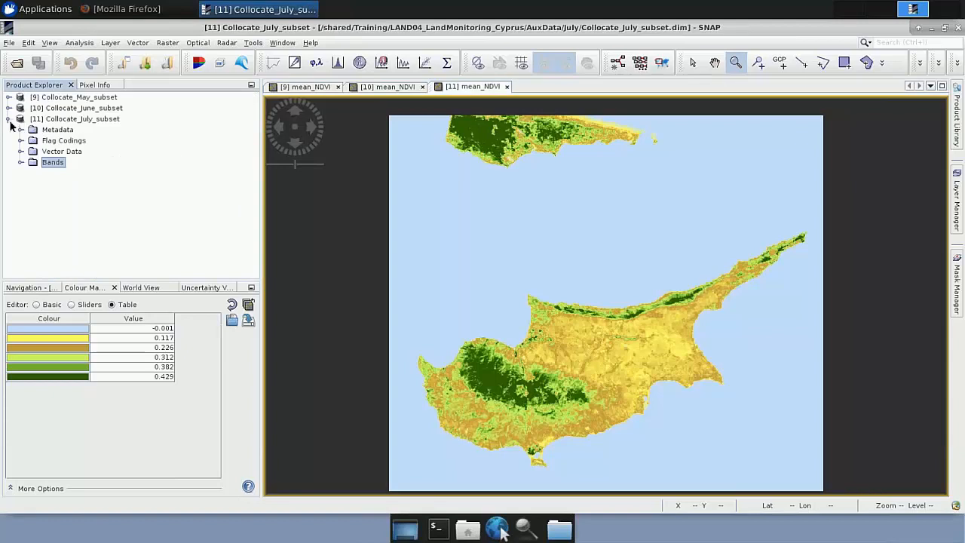
{"action": "left_click", "coordinate": [9, 119]}
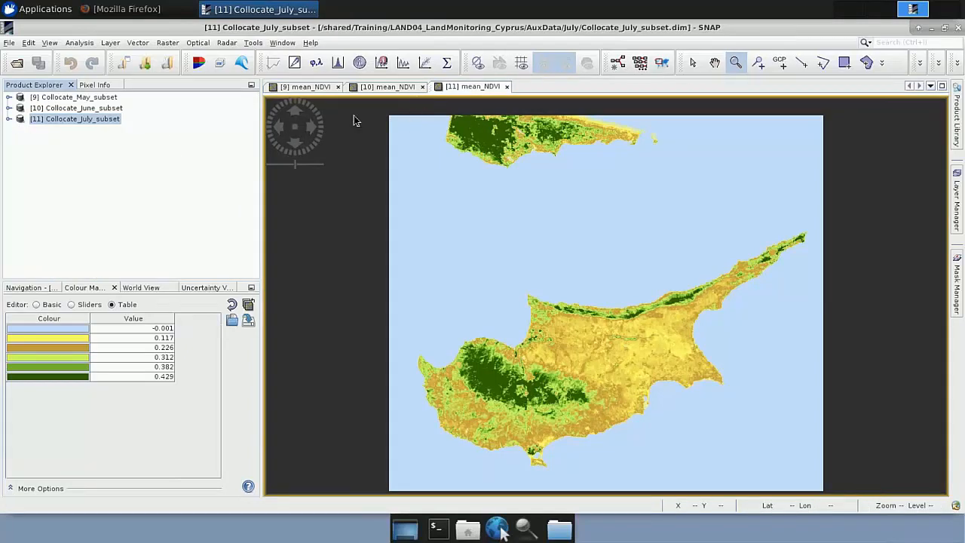
{"action": "left_click", "coordinate": [472, 90]}
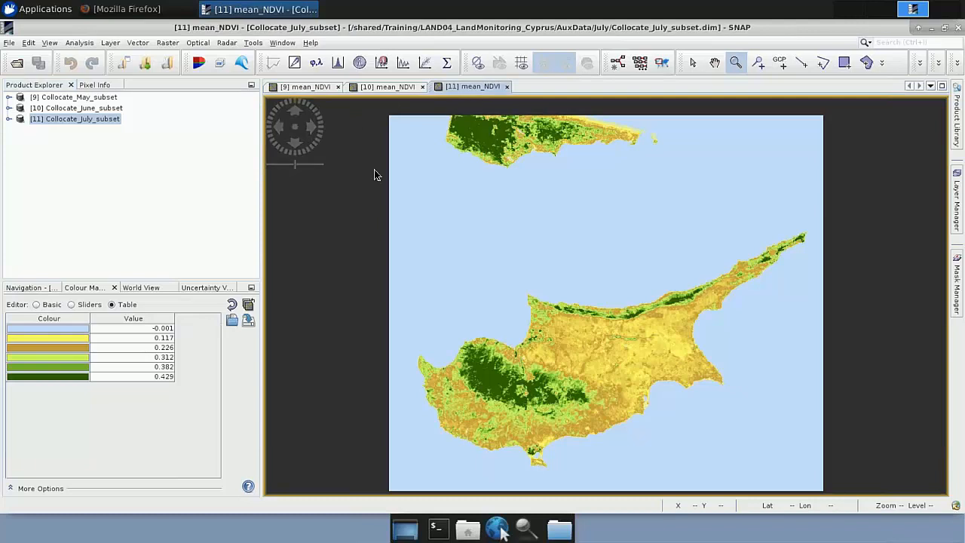
{"action": "left_click", "coordinate": [249, 306]}
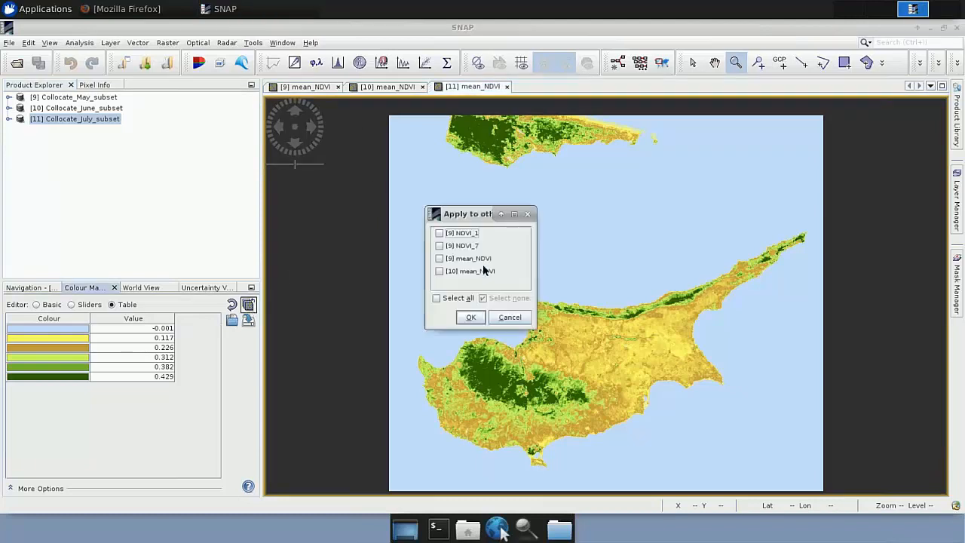
{"action": "left_click", "coordinate": [446, 299]}
{"action": "left_click", "coordinate": [469, 317]}
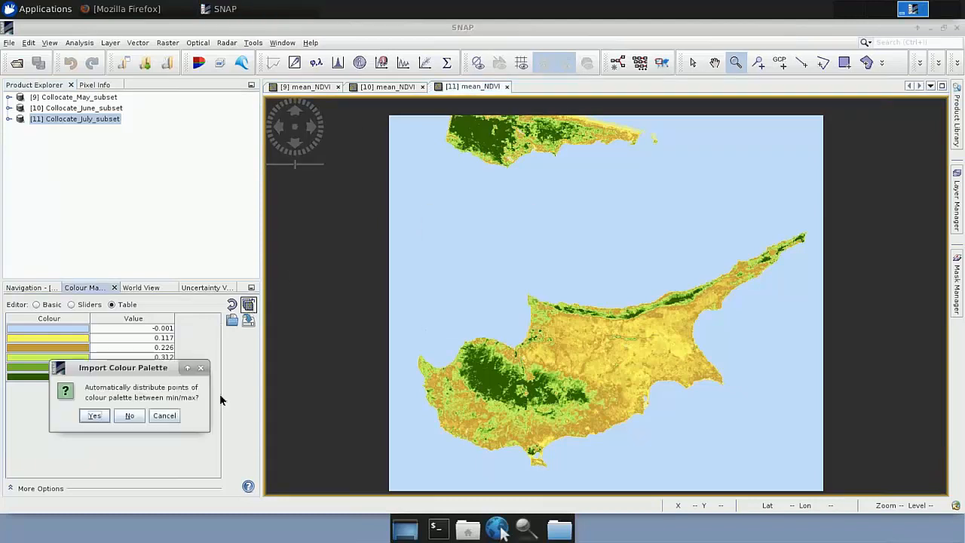
{"action": "left_click", "coordinate": [130, 415]}
{"action": "left_click", "coordinate": [129, 415]}
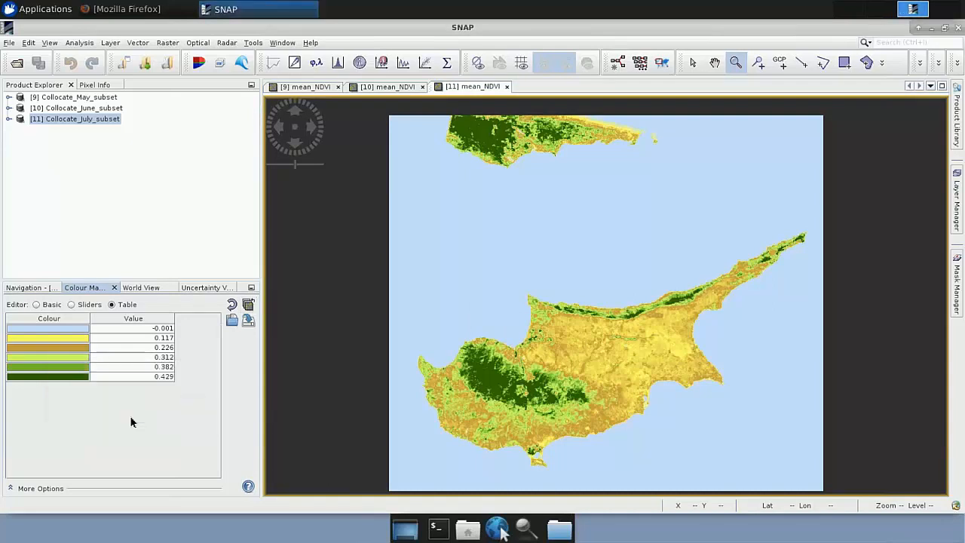
Step: Tile the May, June and July mean_NDVI images horizontally, widen the image area and frame Cyprus in each for comparison
{"action": "left_click", "coordinate": [283, 43]}
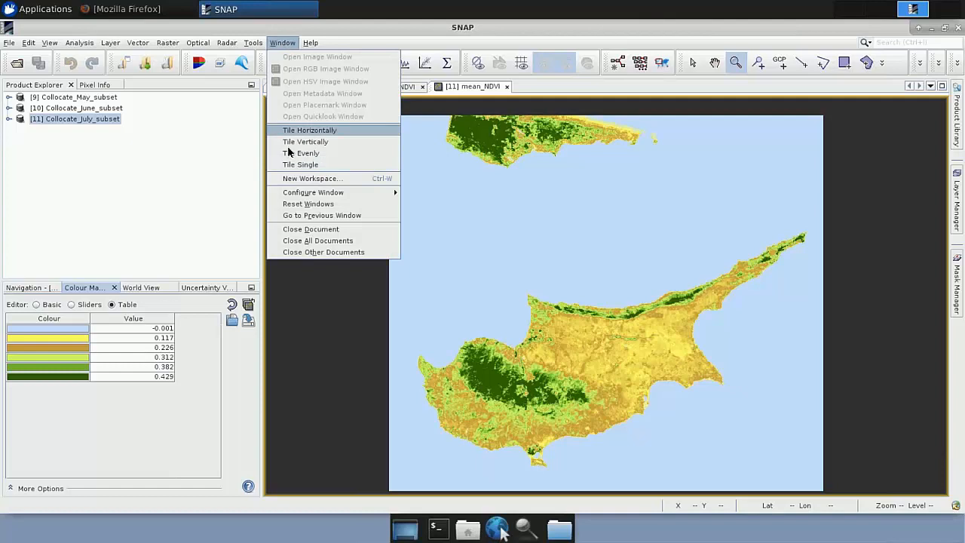
{"action": "left_click", "coordinate": [309, 130]}
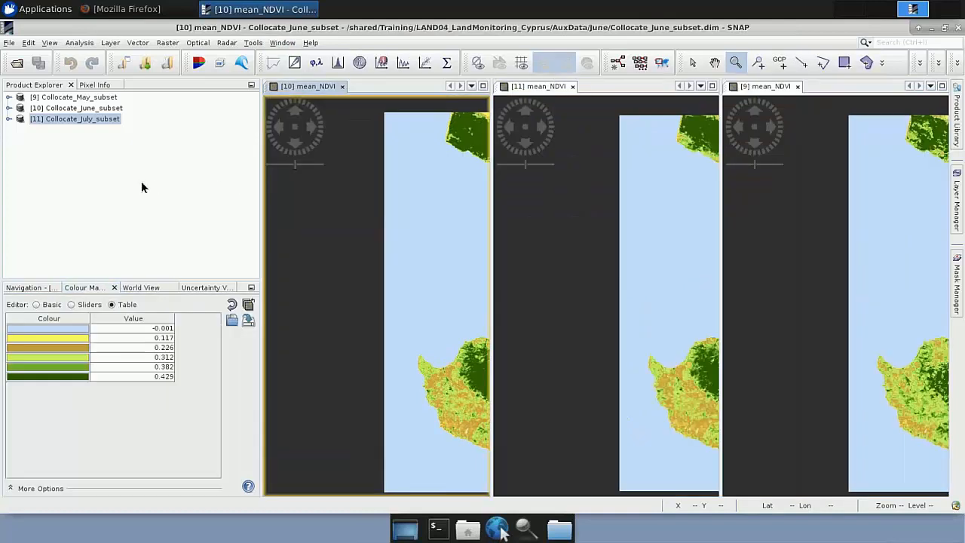
{"action": "left_click", "coordinate": [159, 198]}
{"action": "left_click", "coordinate": [263, 230]}
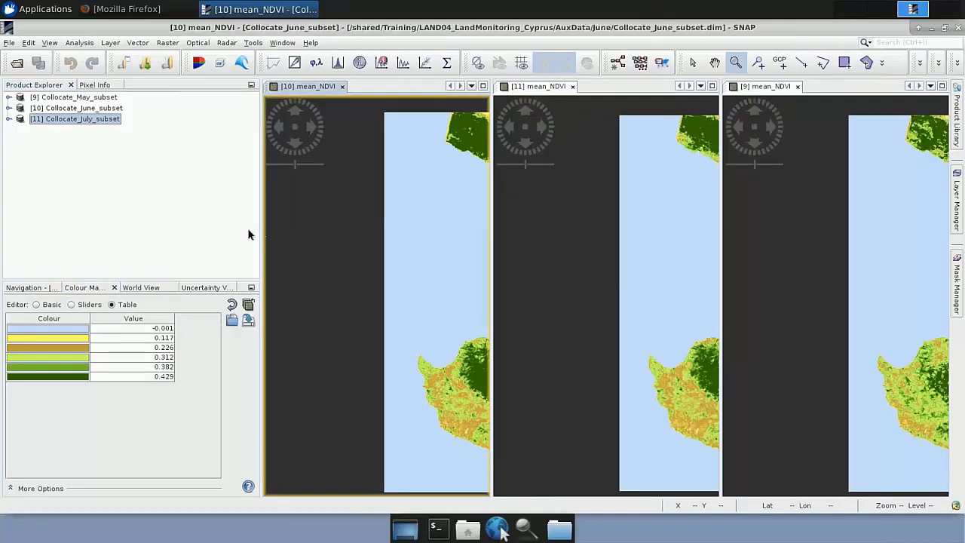
{"action": "left_click", "coordinate": [167, 224]}
{"action": "left_click_drag", "start_coordinate": [263, 247], "coordinate": [125, 231]}
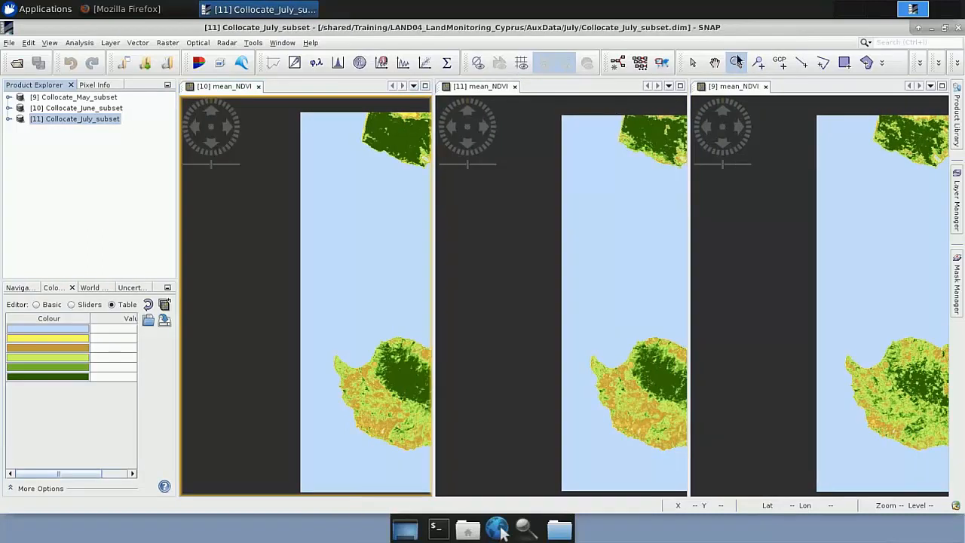
{"action": "left_click", "coordinate": [715, 63]}
{"action": "left_click_drag", "start_coordinate": [319, 314], "coordinate": [302, 297]}
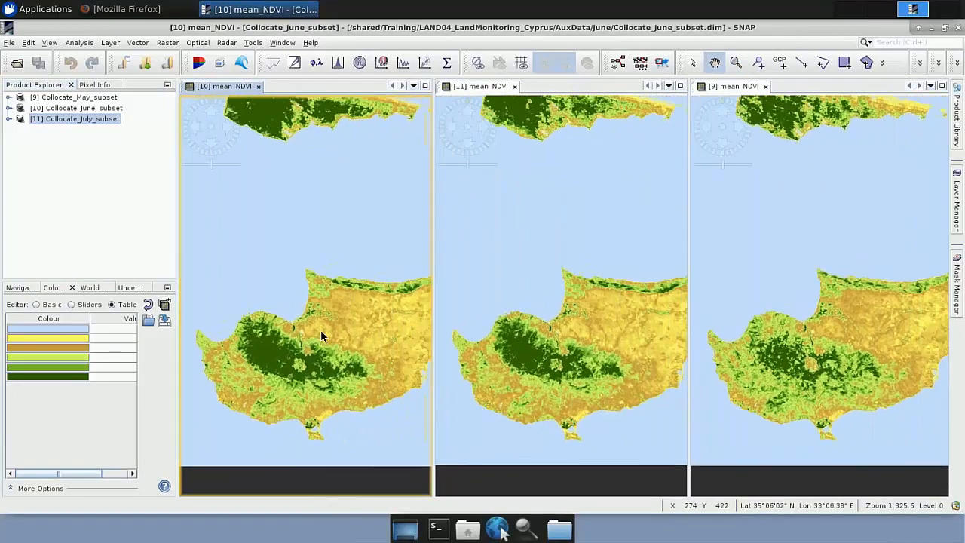
{"action": "scroll", "coordinate": [320, 330], "scroll_direction": "down", "scroll_amount": 2}
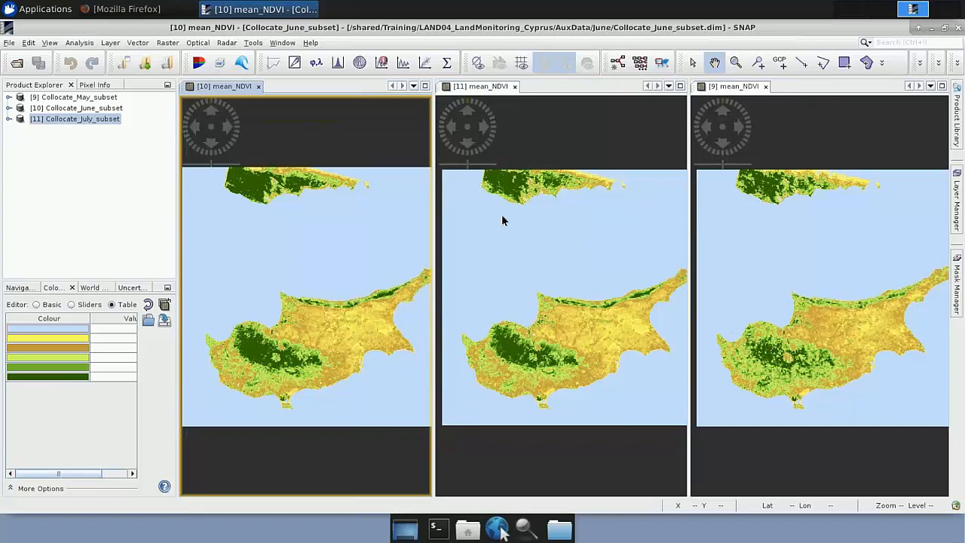
Step: Open the Time Series tool and close the June and July mean_NDVI images, keeping the May image
{"action": "left_click", "coordinate": [274, 67]}
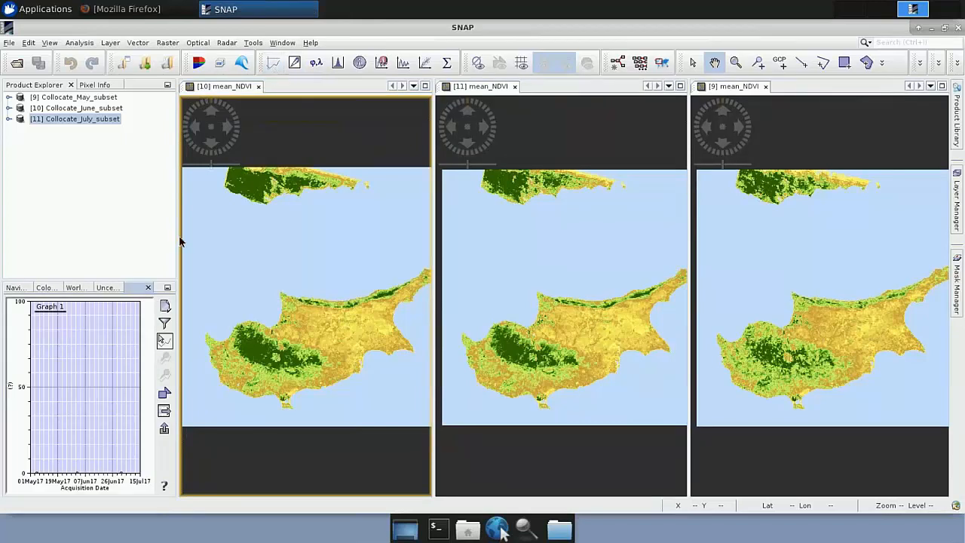
{"action": "left_click", "coordinate": [257, 87]}
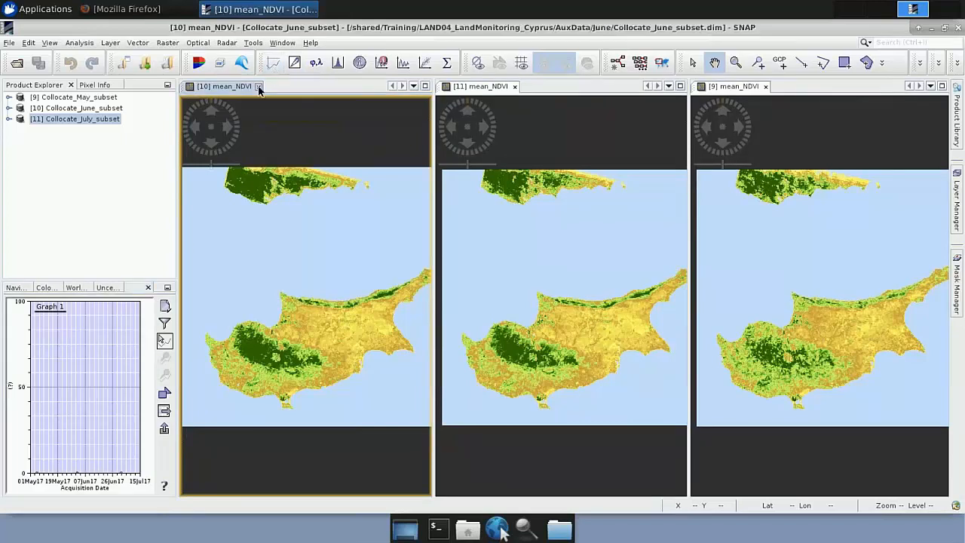
{"action": "left_click", "coordinate": [257, 86]}
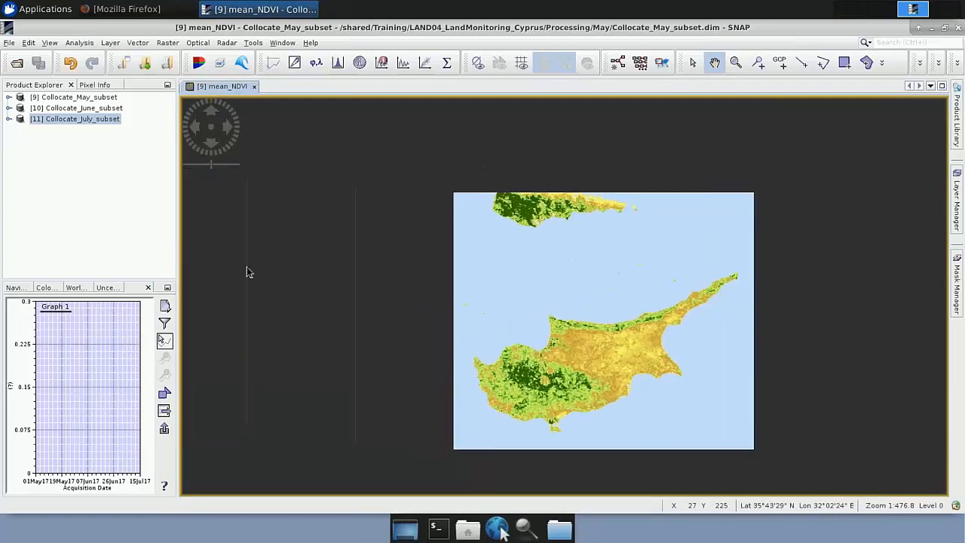
Step: Enlarge the Time Series graph and bring the whole May mean_NDVI map into view beside it
{"action": "left_click_drag", "start_coordinate": [181, 266], "coordinate": [487, 276]}
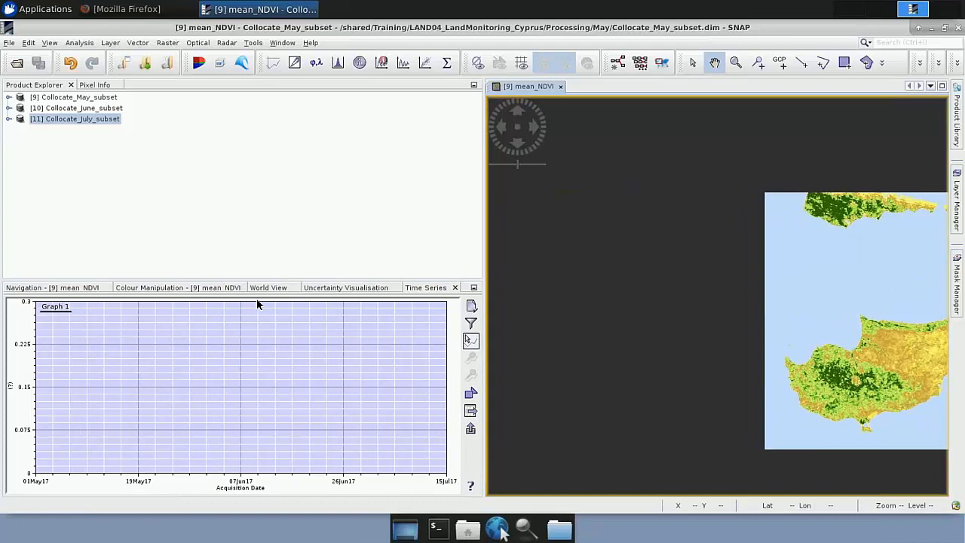
{"action": "left_click", "coordinate": [235, 213]}
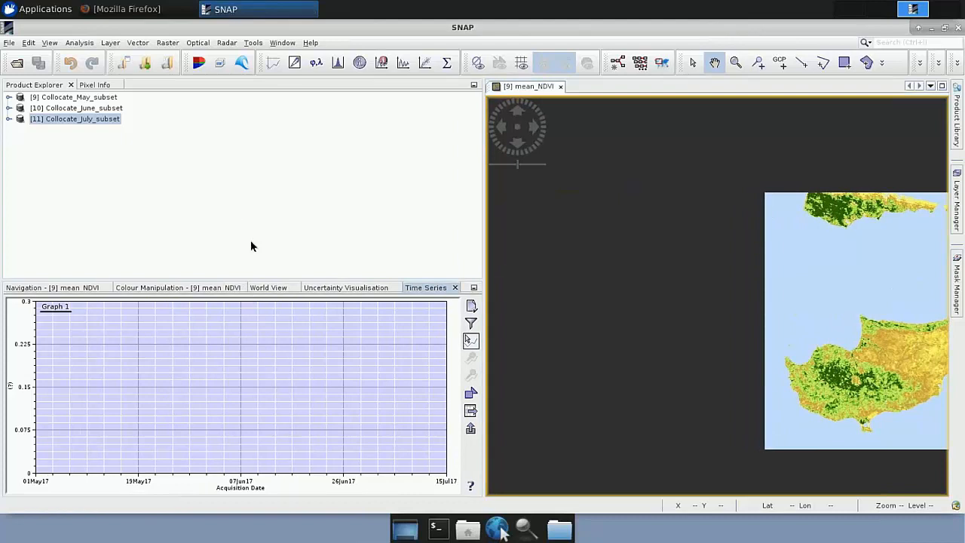
{"action": "left_click_drag", "start_coordinate": [235, 277], "coordinate": [226, 176]}
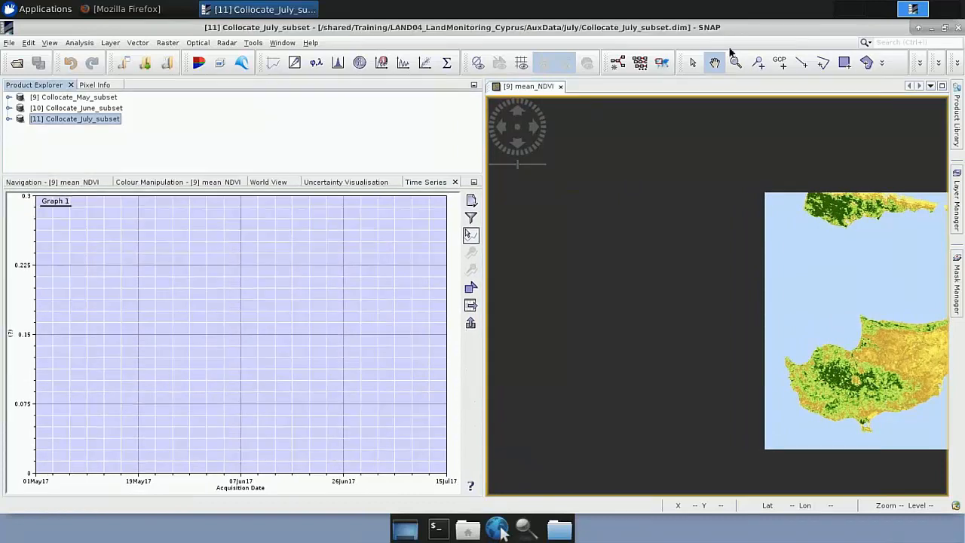
{"action": "left_click_drag", "start_coordinate": [829, 318], "coordinate": [655, 325]}
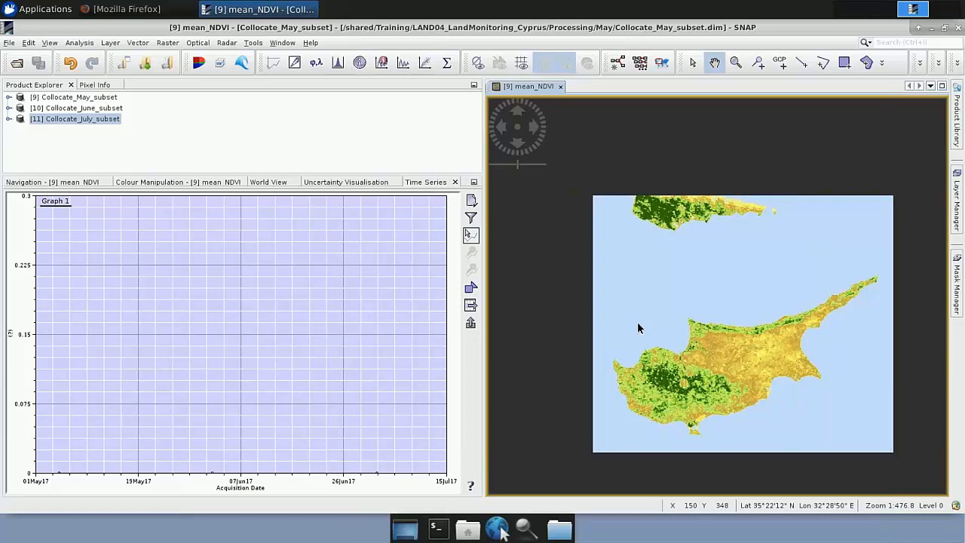
Step: Clear all products from Graph 1 in the time series analysis settings and close the settings
{"action": "left_click", "coordinate": [471, 201]}
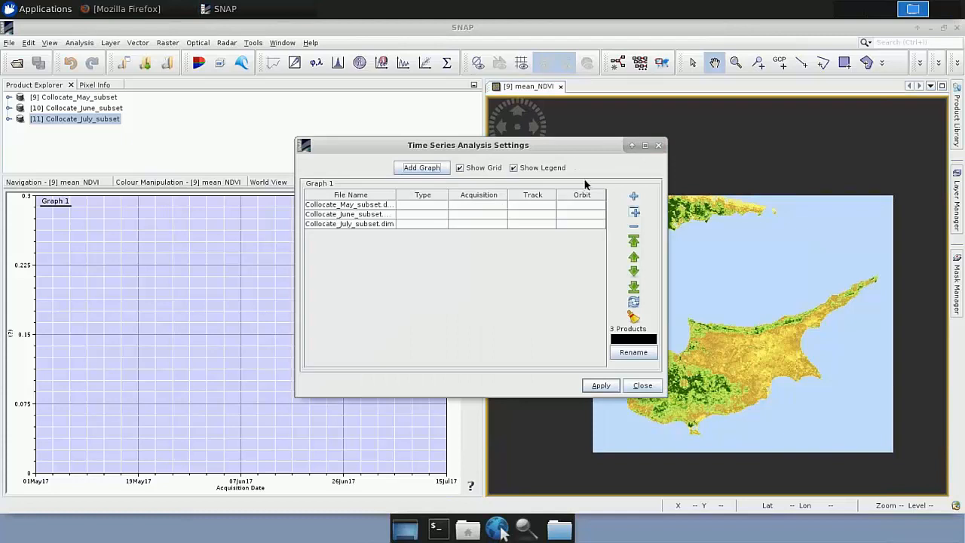
{"action": "left_click", "coordinate": [642, 385]}
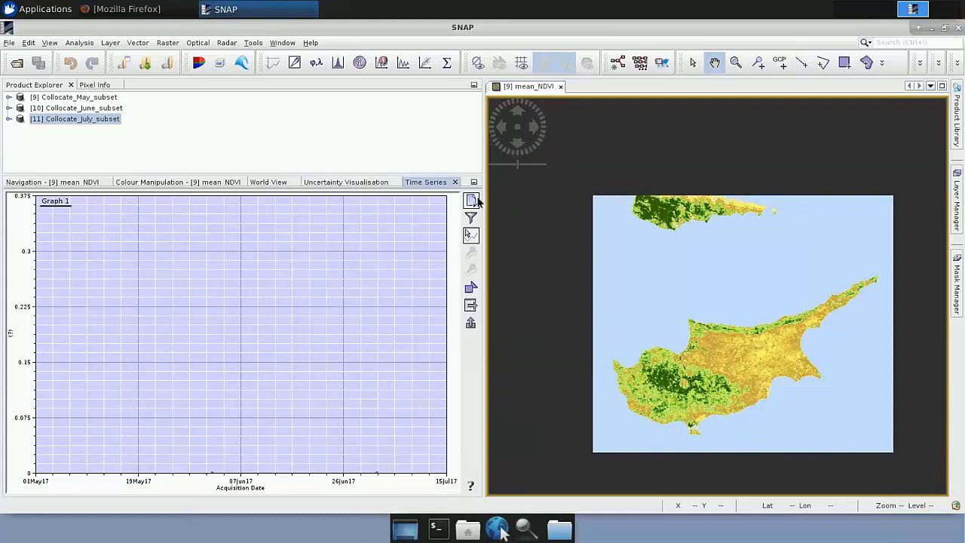
{"action": "left_click", "coordinate": [471, 202]}
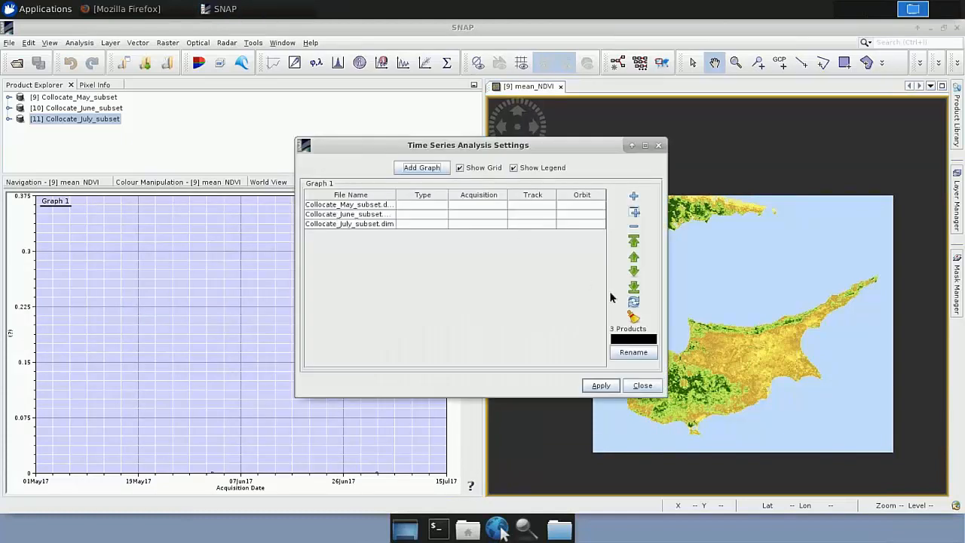
{"action": "left_click", "coordinate": [634, 316]}
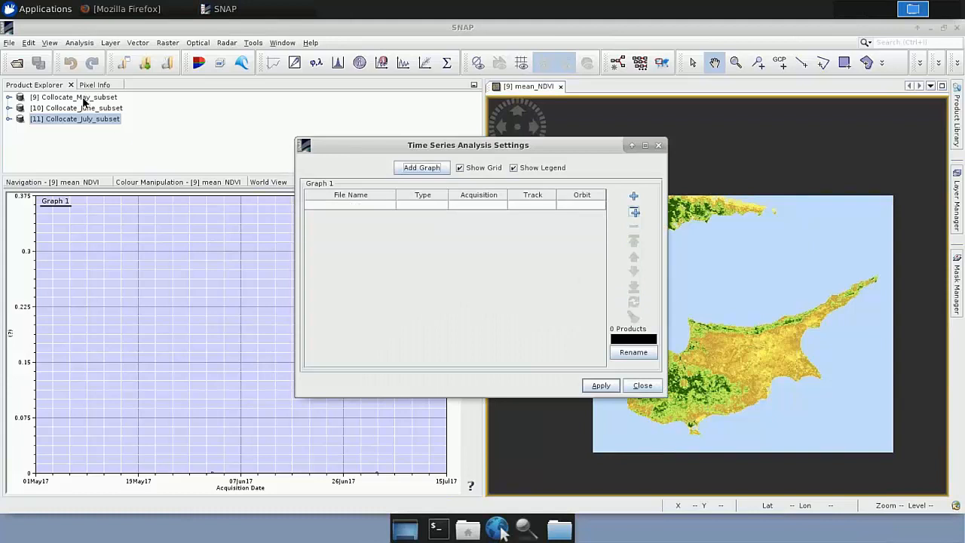
{"action": "right_click", "coordinate": [83, 98]}
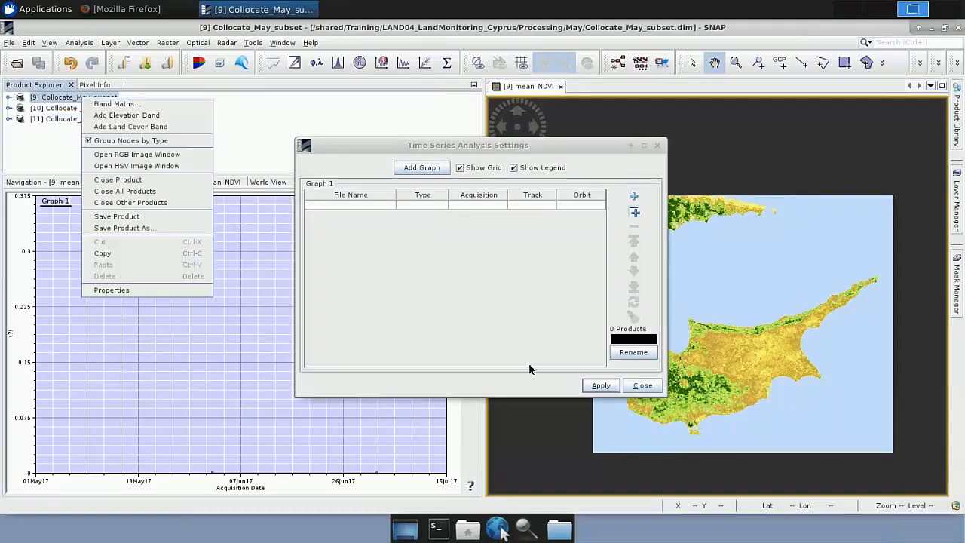
{"action": "left_click", "coordinate": [642, 386]}
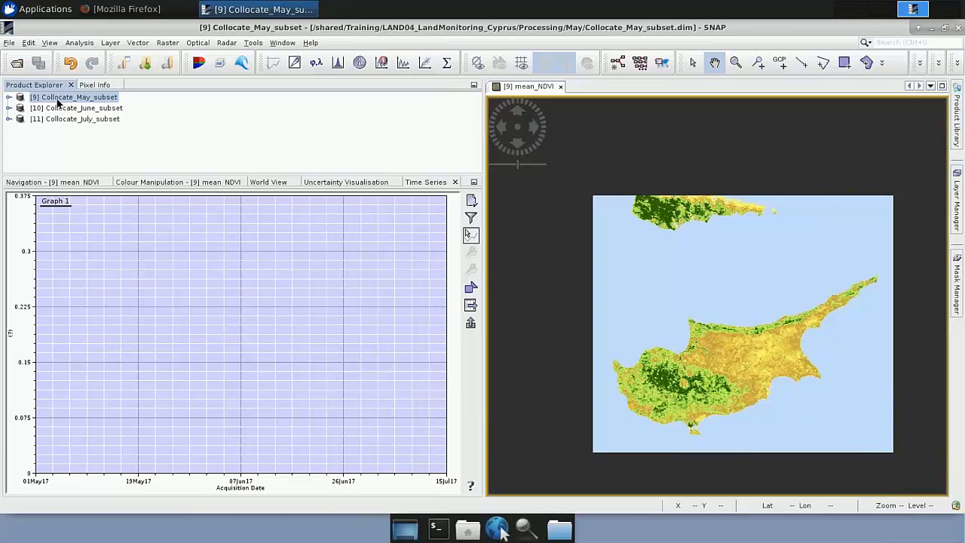
Step: Save the Collocate_May_subset product
{"action": "right_click", "coordinate": [58, 101]}
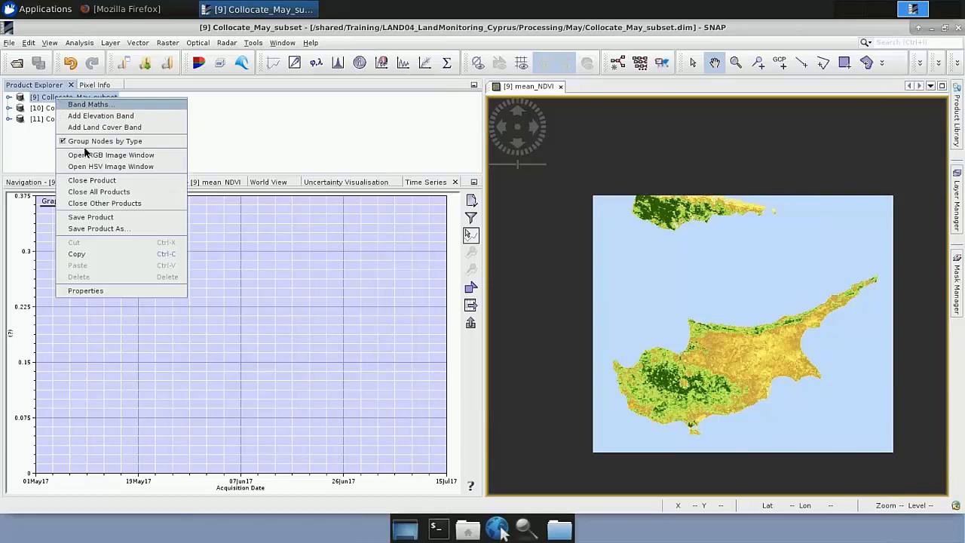
{"action": "left_click", "coordinate": [92, 217]}
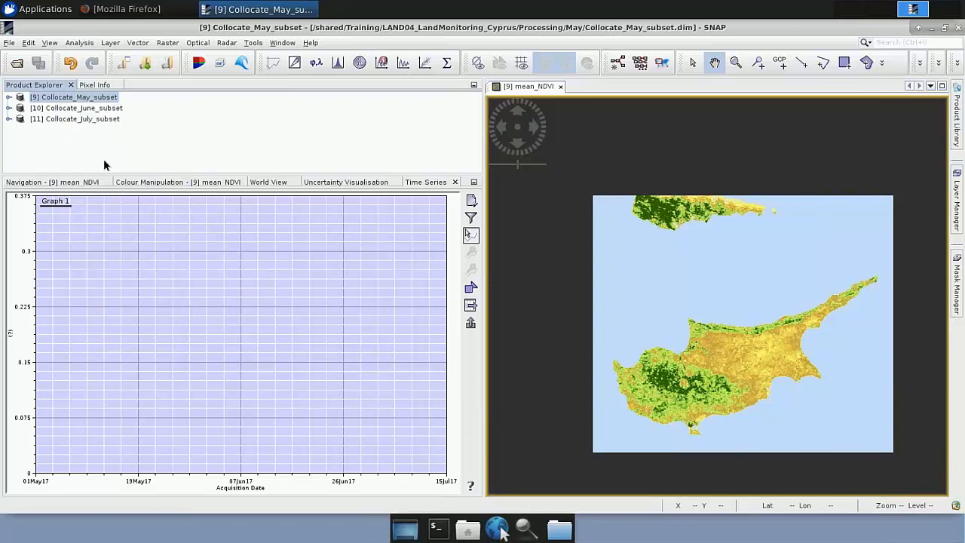
{"action": "right_click", "coordinate": [81, 99]}
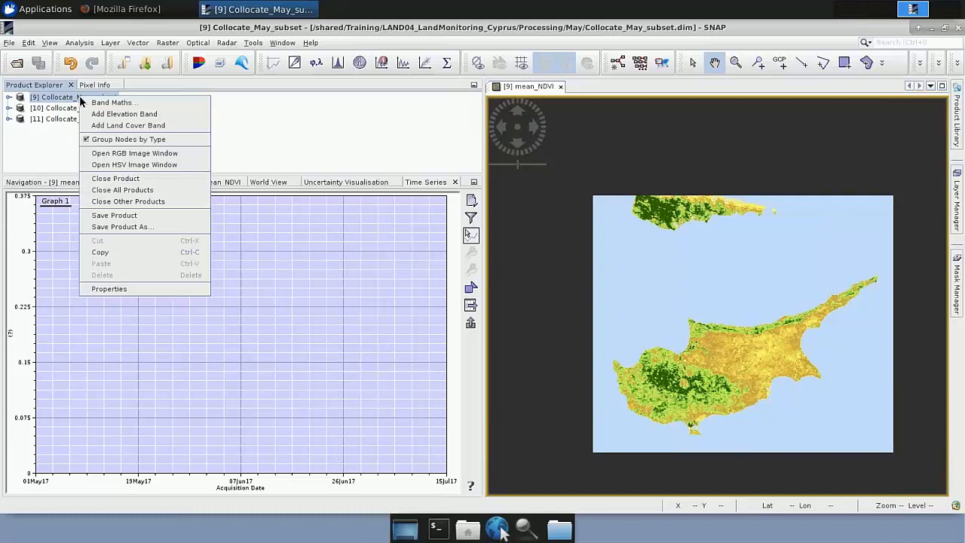
{"action": "left_click", "coordinate": [119, 215]}
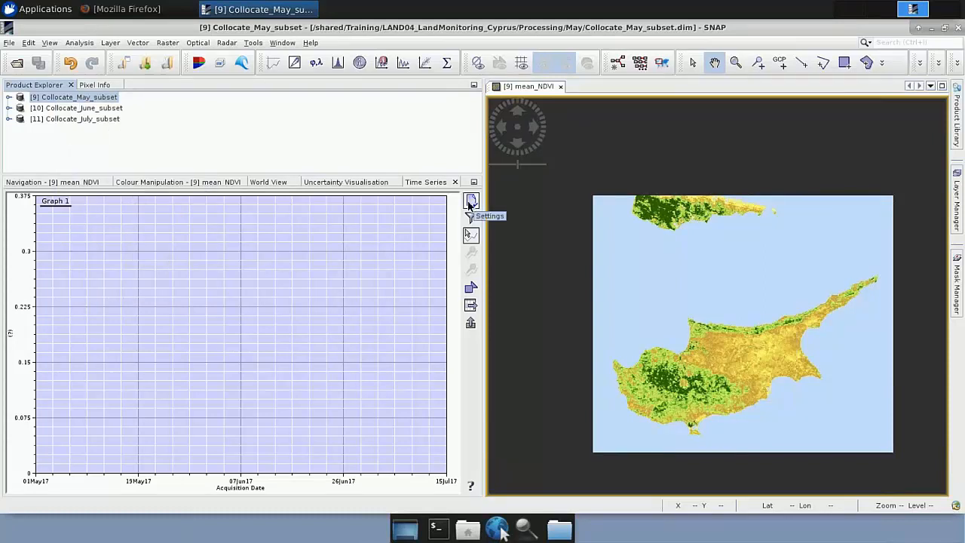
Step: Add the opened May, June and July Collocate subsets to Graph 1 of the time series, with their metadata loaded
{"action": "left_click", "coordinate": [471, 202]}
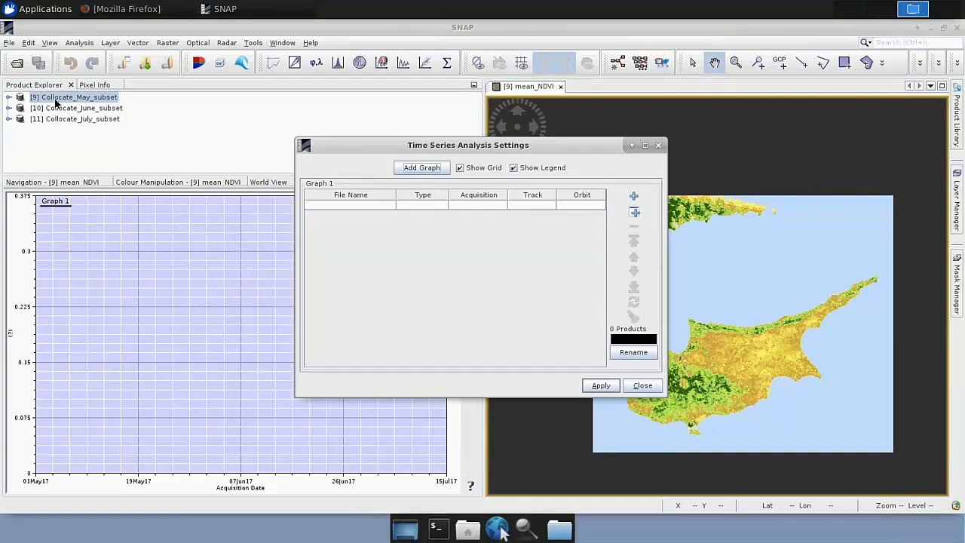
{"action": "left_click", "coordinate": [634, 213]}
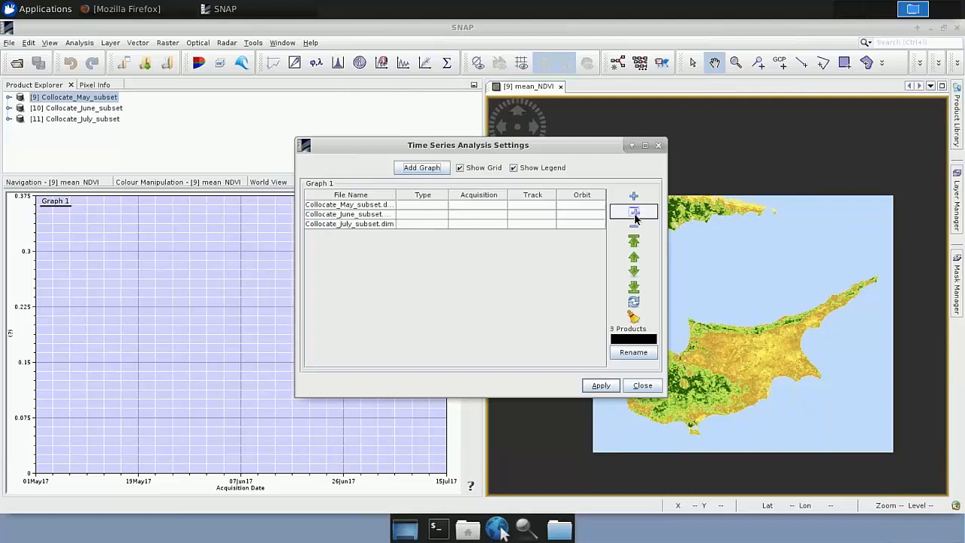
{"action": "left_click", "coordinate": [636, 314]}
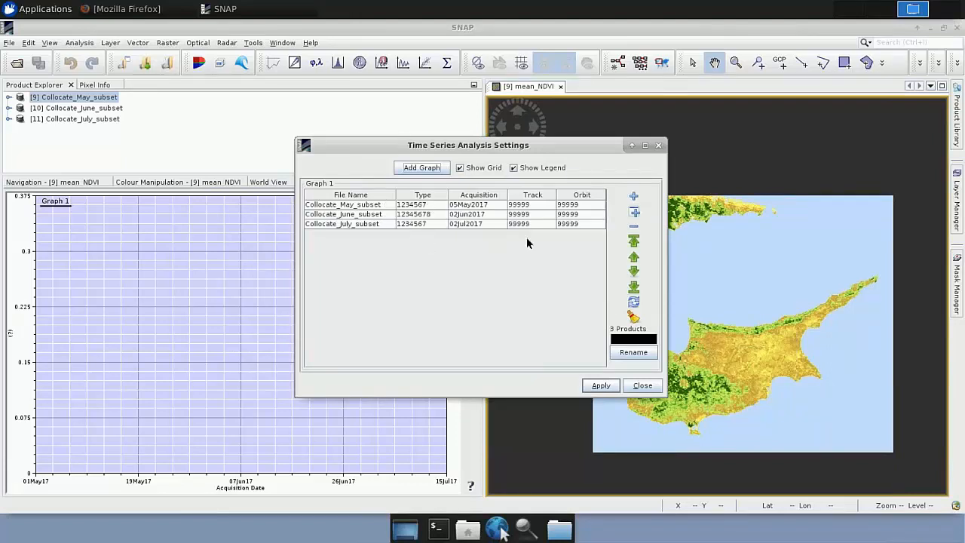
Step: Colour Graph 1 red, rename it NDVI_Evolution, and apply the time series settings before closing them
{"action": "left_click", "coordinate": [632, 343]}
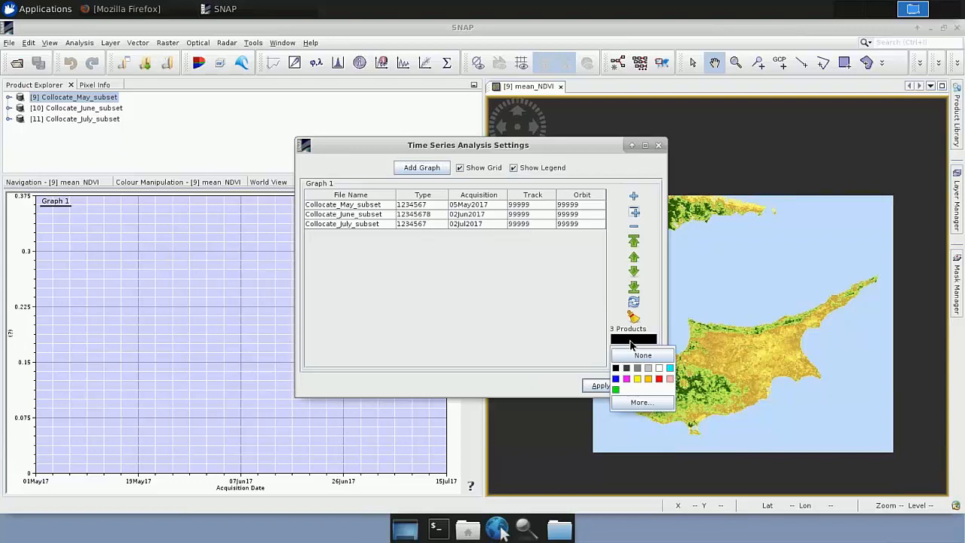
{"action": "left_click", "coordinate": [660, 379]}
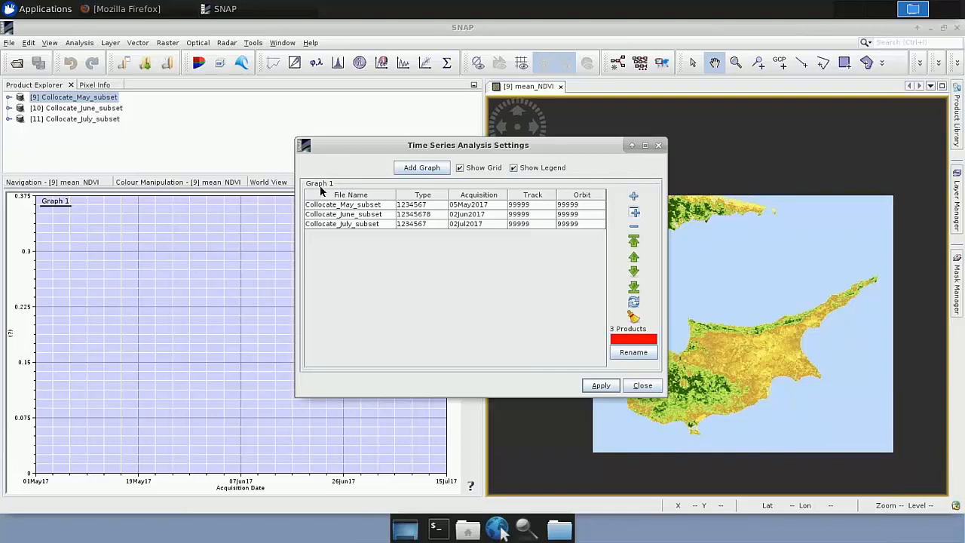
{"action": "left_click", "coordinate": [633, 352]}
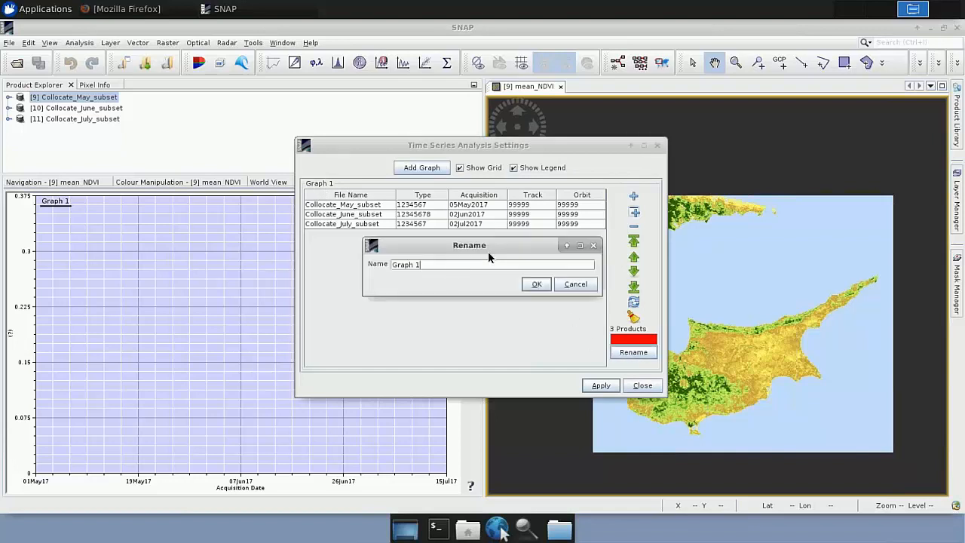
{"action": "key", "text": "BackSpace"}
{"action": "key", "text": "BackSpace"}
{"action": "key", "text": "BackSpace"}
{"action": "key", "text": "BackSpace"}
{"action": "key", "text": "BackSpace"}
{"action": "key", "text": "BackSpace"}
{"action": "key", "text": "BackSpace"}
{"action": "type", "text": "NDVI_Evolution"}
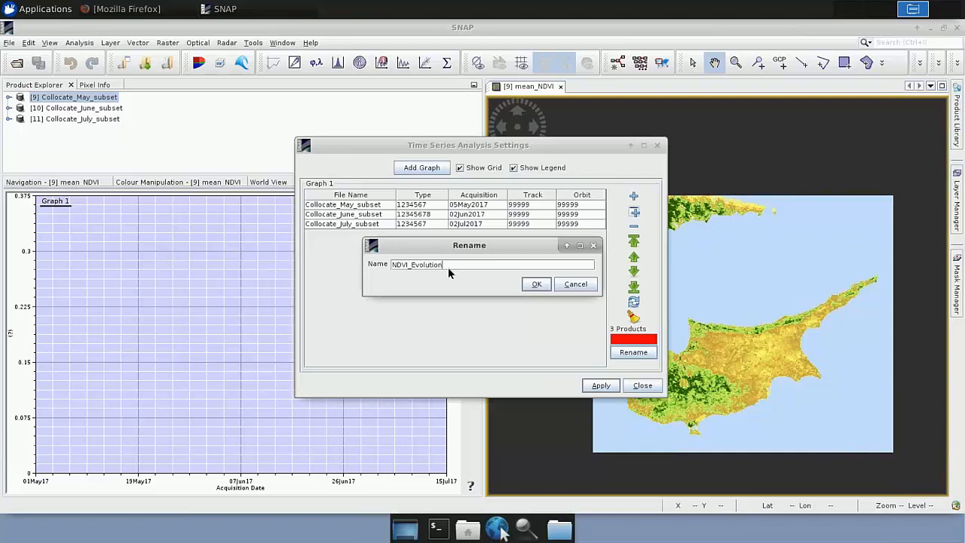
{"action": "key", "text": "Return"}
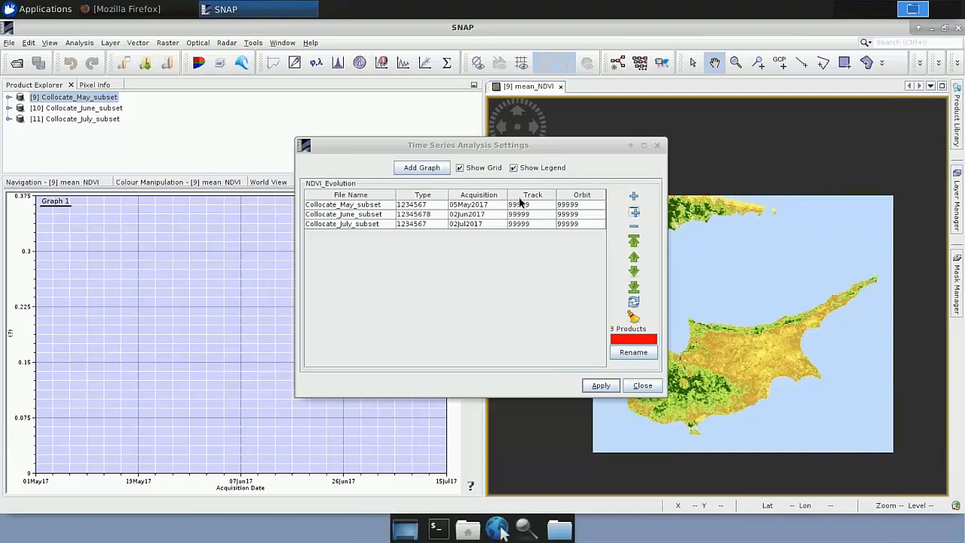
{"action": "left_click", "coordinate": [600, 386]}
{"action": "left_click", "coordinate": [601, 386]}
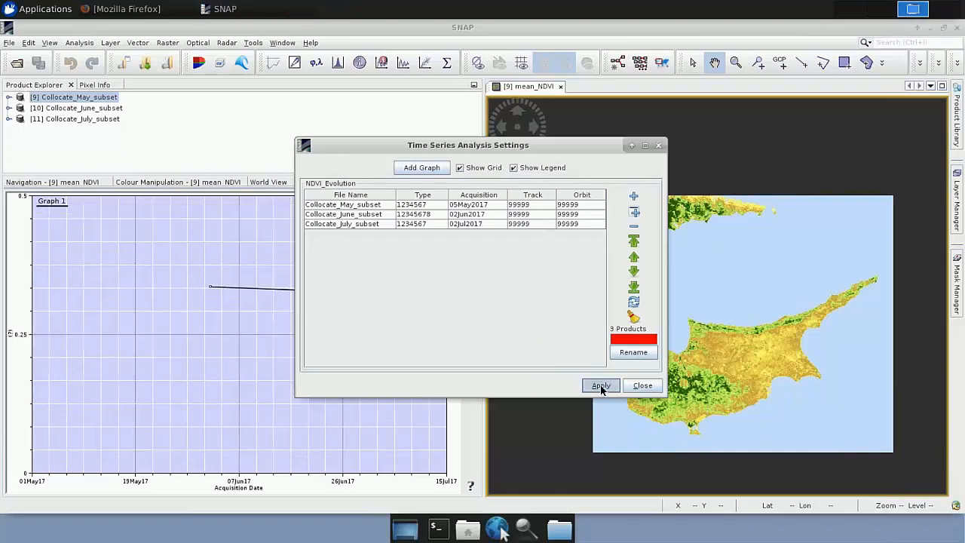
{"action": "left_click", "coordinate": [643, 388]}
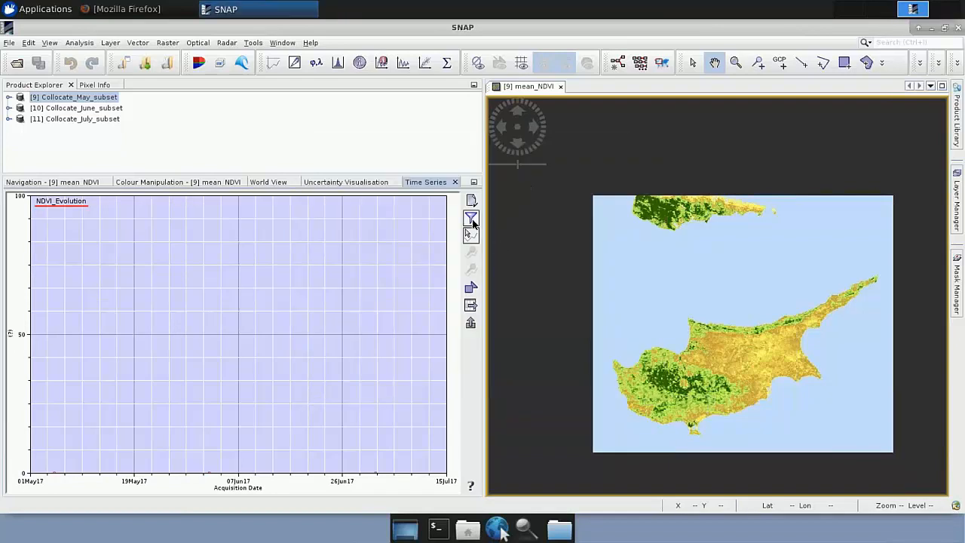
Step: Restrict the time series plot to the mean_NDVI band
{"action": "left_click", "coordinate": [472, 220]}
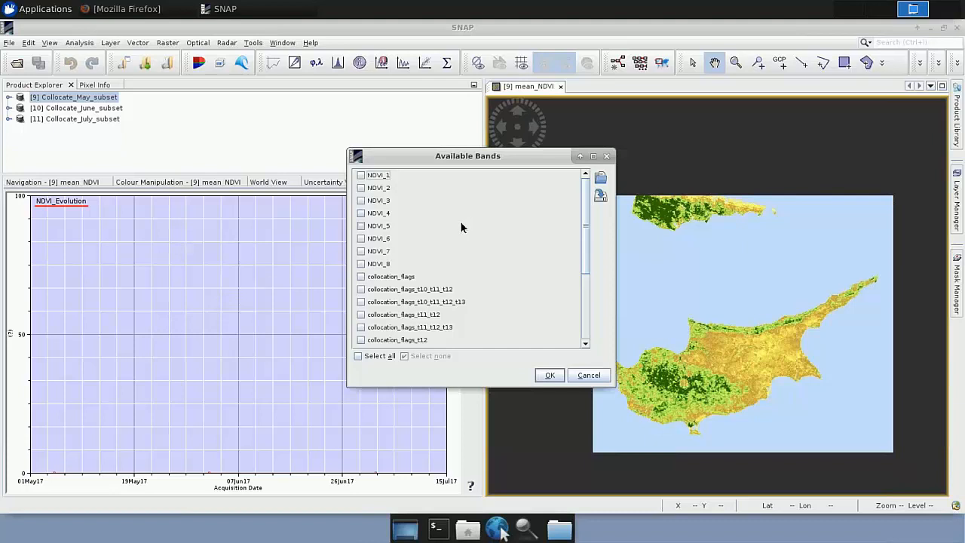
{"action": "scroll", "coordinate": [422, 260], "scroll_direction": "down", "scroll_amount": 2}
{"action": "scroll", "coordinate": [422, 260], "scroll_direction": "down", "scroll_amount": 2}
{"action": "left_click", "coordinate": [380, 309]}
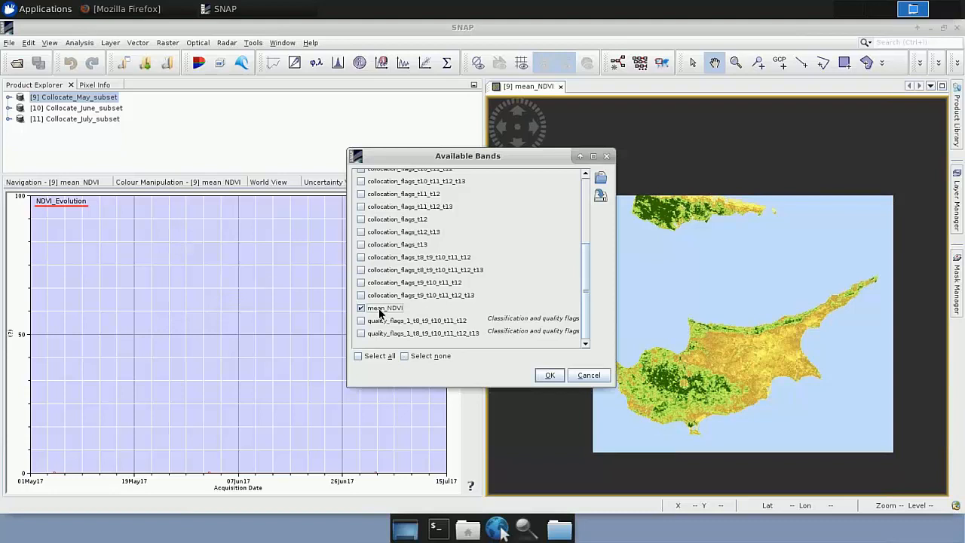
{"action": "left_click", "coordinate": [549, 375]}
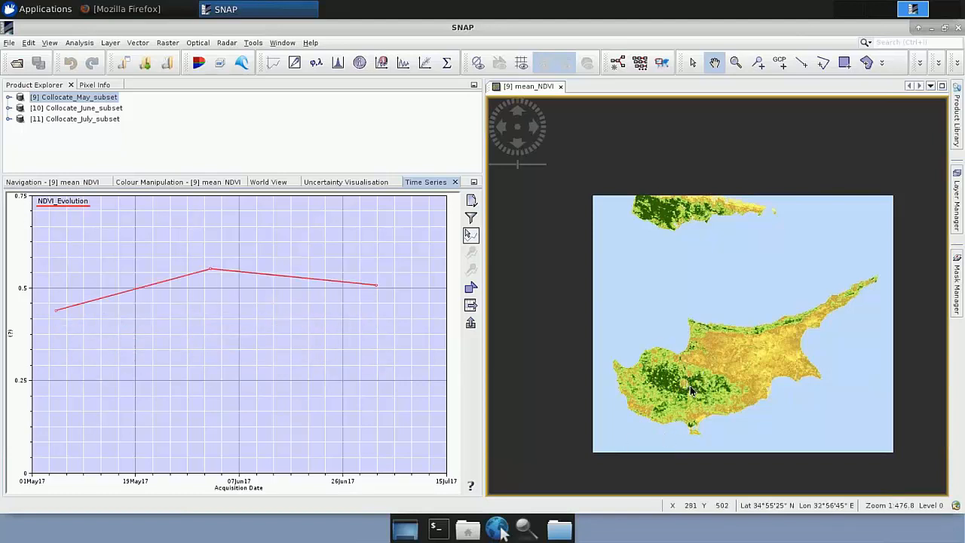
Step: Zoom the May mean_NDVI map in on the dark green area of southwestern Cyprus to examine its pixels' time series
{"action": "left_click", "coordinate": [735, 64]}
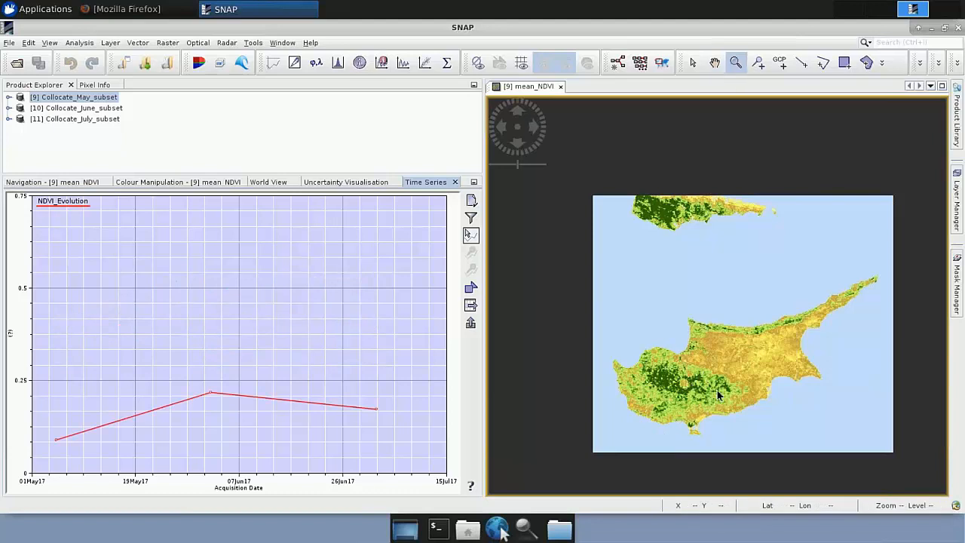
{"action": "left_click_drag", "start_coordinate": [664, 375], "coordinate": [707, 400]}
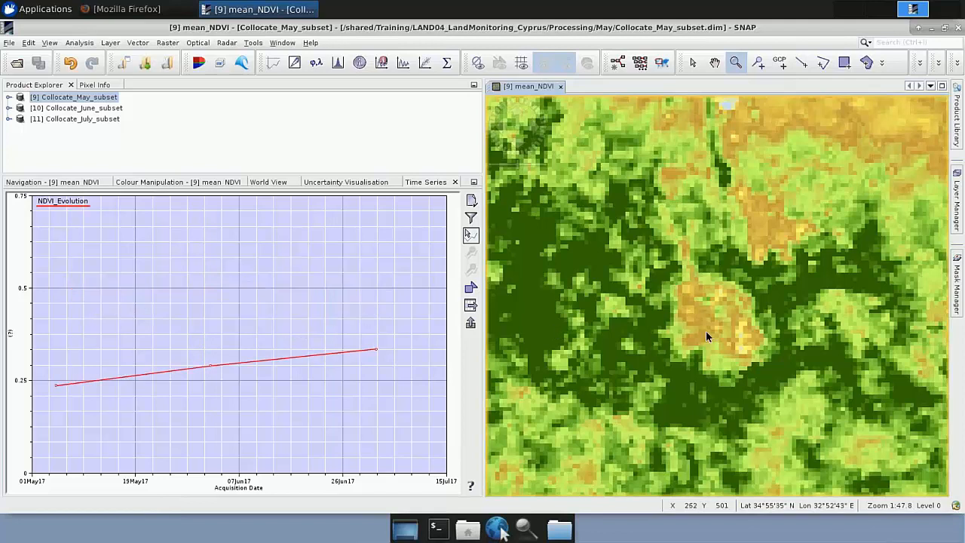
{"action": "scroll", "coordinate": [705, 331], "scroll_direction": "down", "scroll_amount": 5}
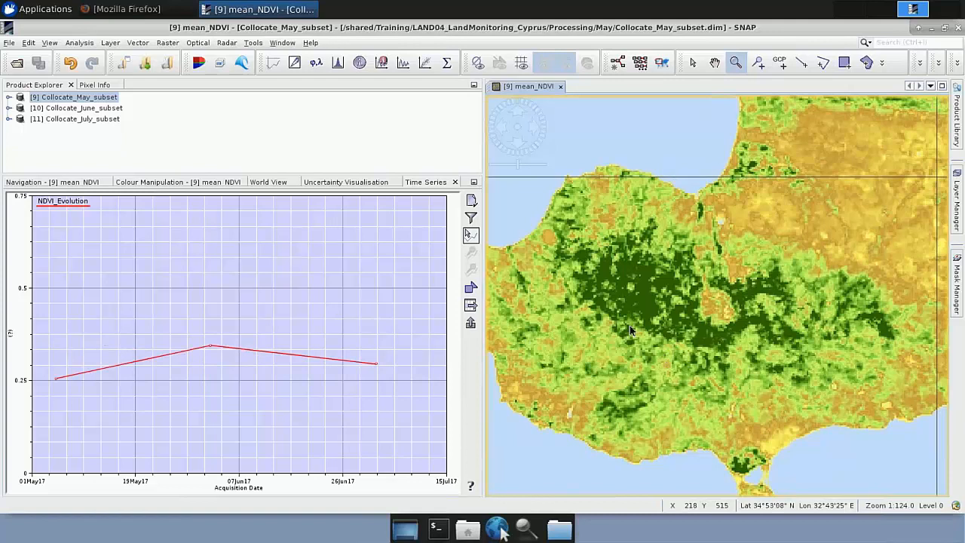
{"action": "left_click", "coordinate": [470, 325]}
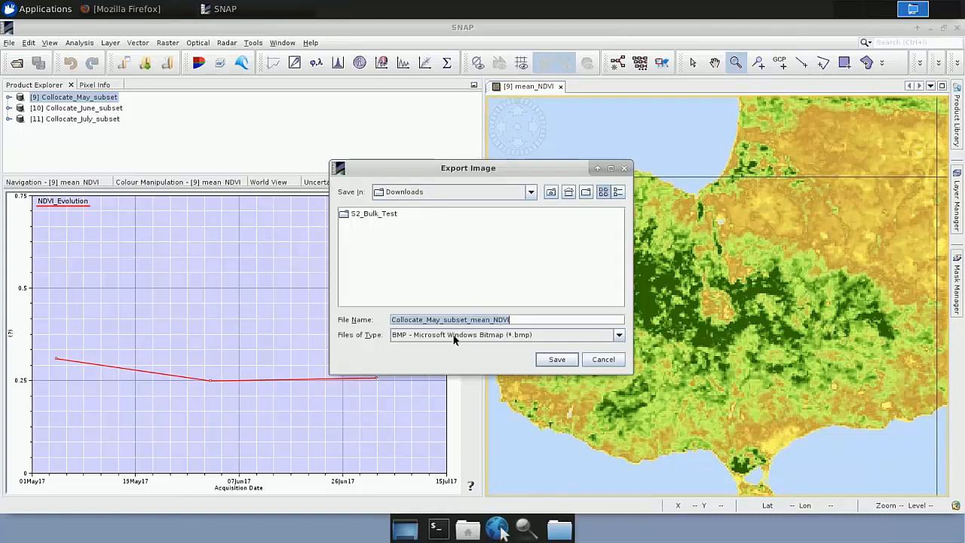
{"action": "left_click", "coordinate": [454, 336]}
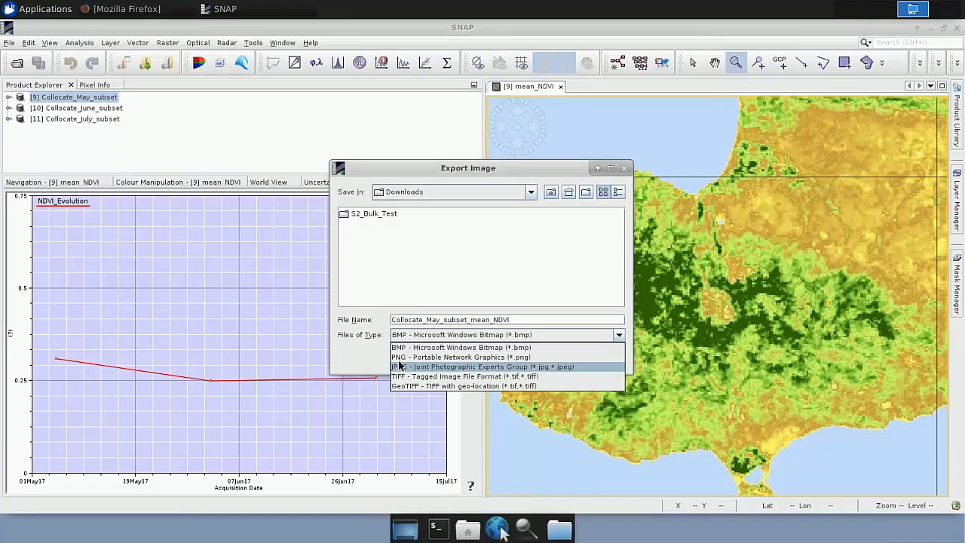
{"action": "left_click", "coordinate": [441, 172]}
{"action": "left_click", "coordinate": [602, 362]}
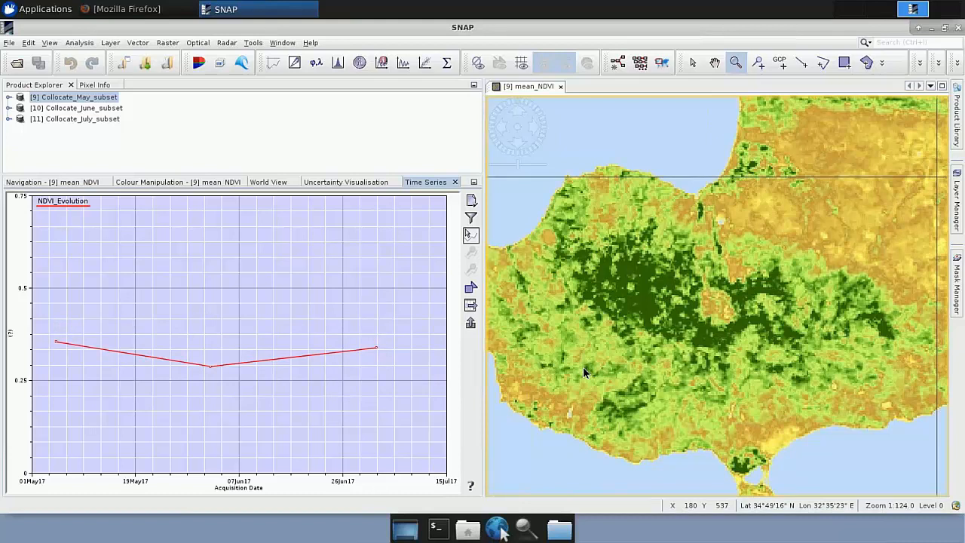
Step: Switch to the LAND04_LandMonitoring_Cyprus_Webinar_slides presentation in PowerPoint and show the Take-home message slide full screen
{"action": "key", "text": "super+Tab"}
{"action": "left_click", "coordinate": [298, 309]}
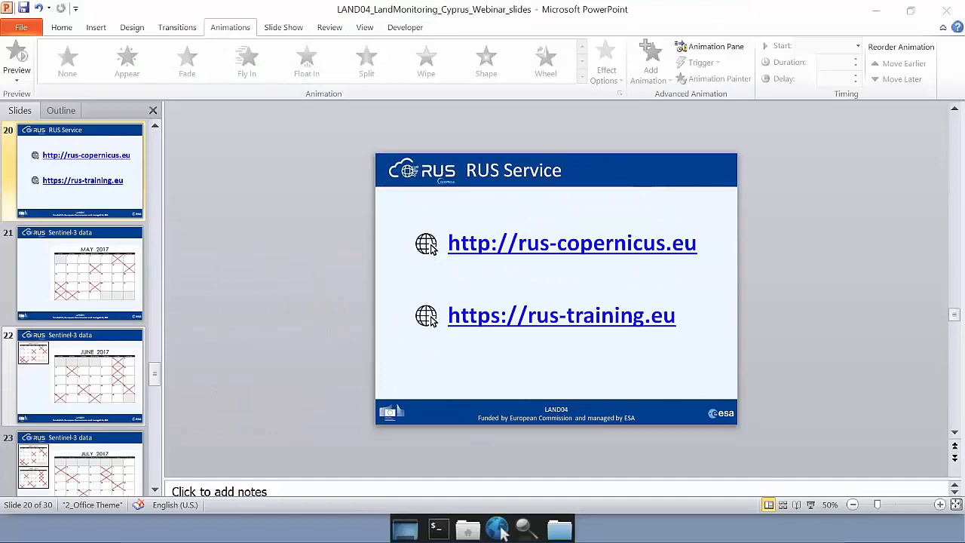
{"action": "key", "text": "super+Tab"}
{"action": "left_click", "coordinate": [282, 309]}
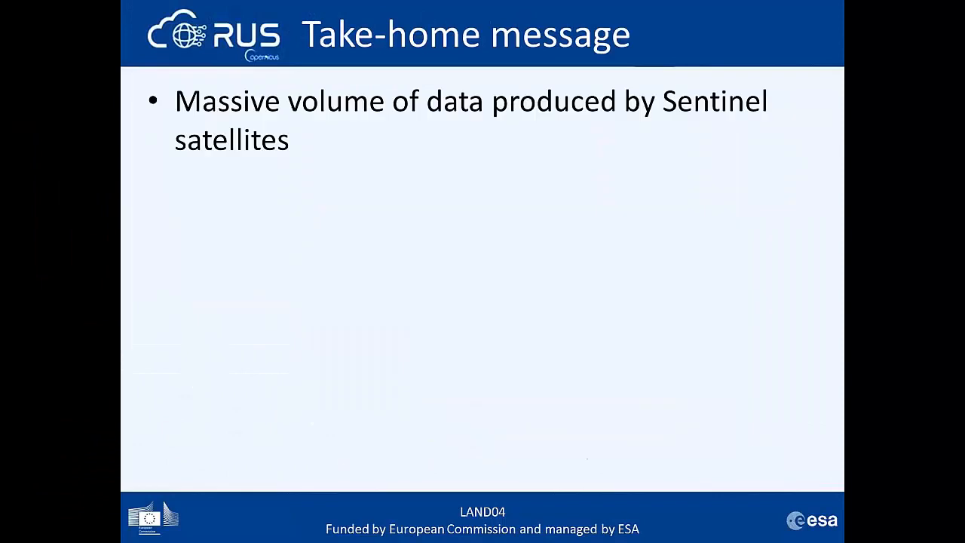